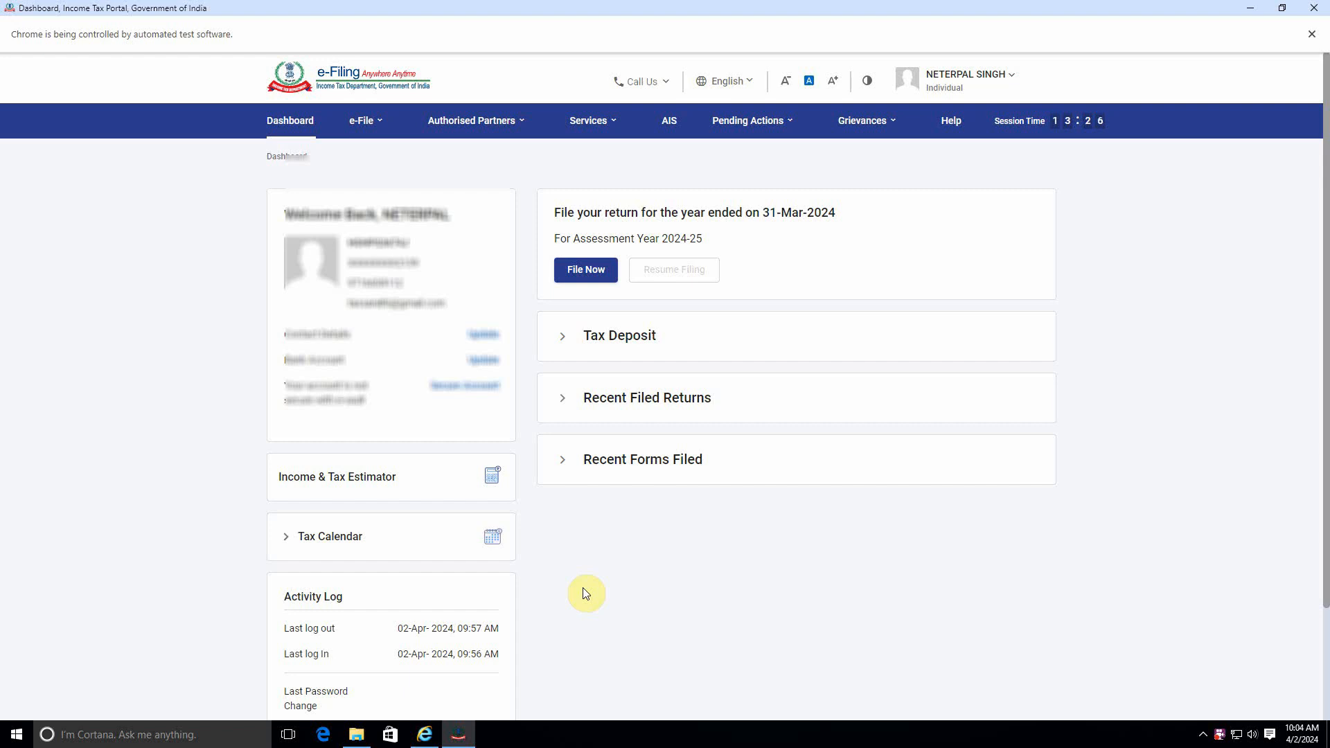
Step: Start filing an income tax return for assessment year 2024-25 in Online mode
left_click(586, 270)
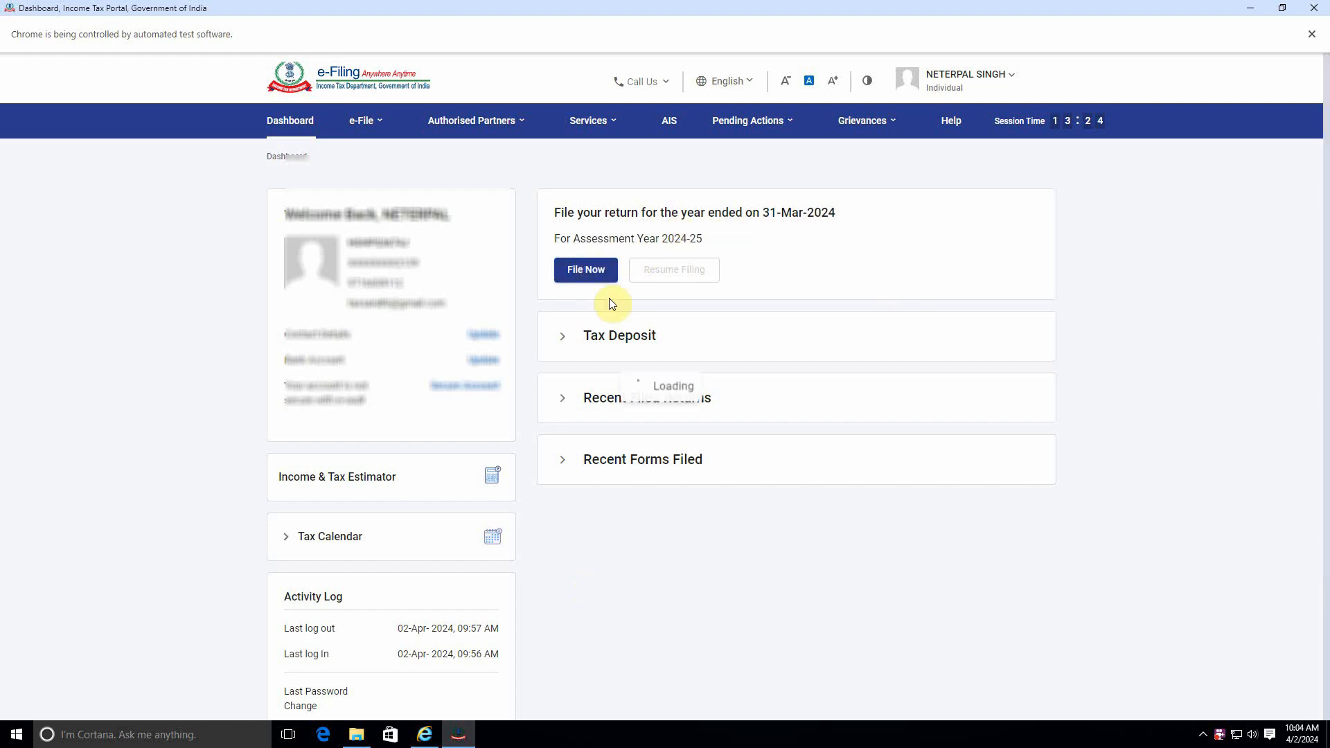
left_click(424, 288)
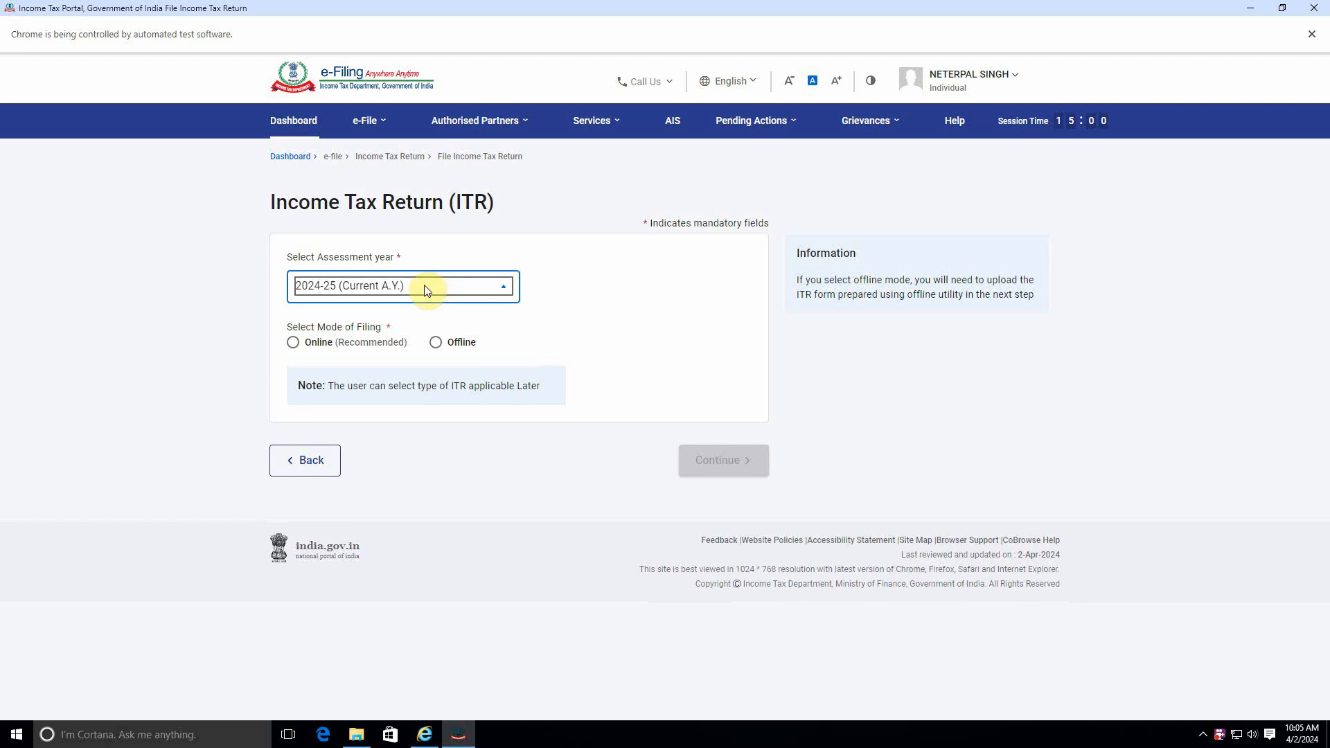
left_click(384, 349)
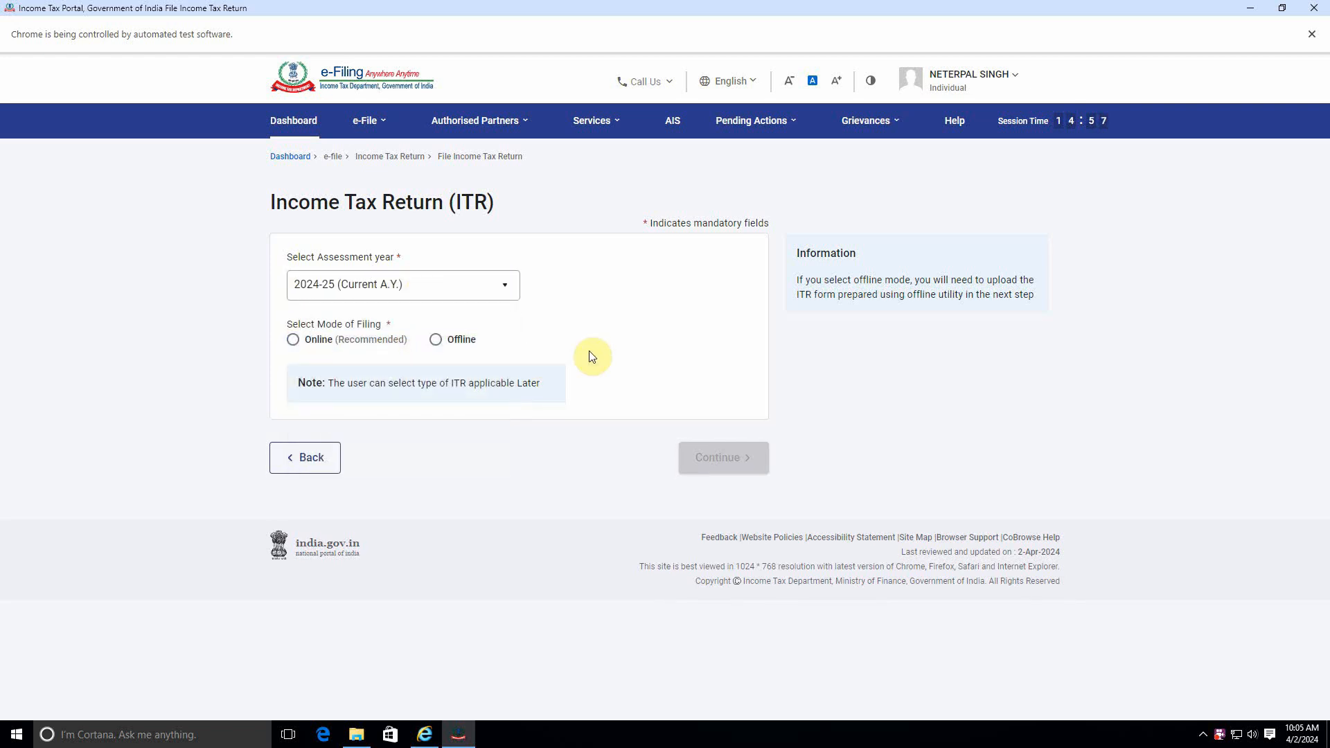
left_click(295, 343)
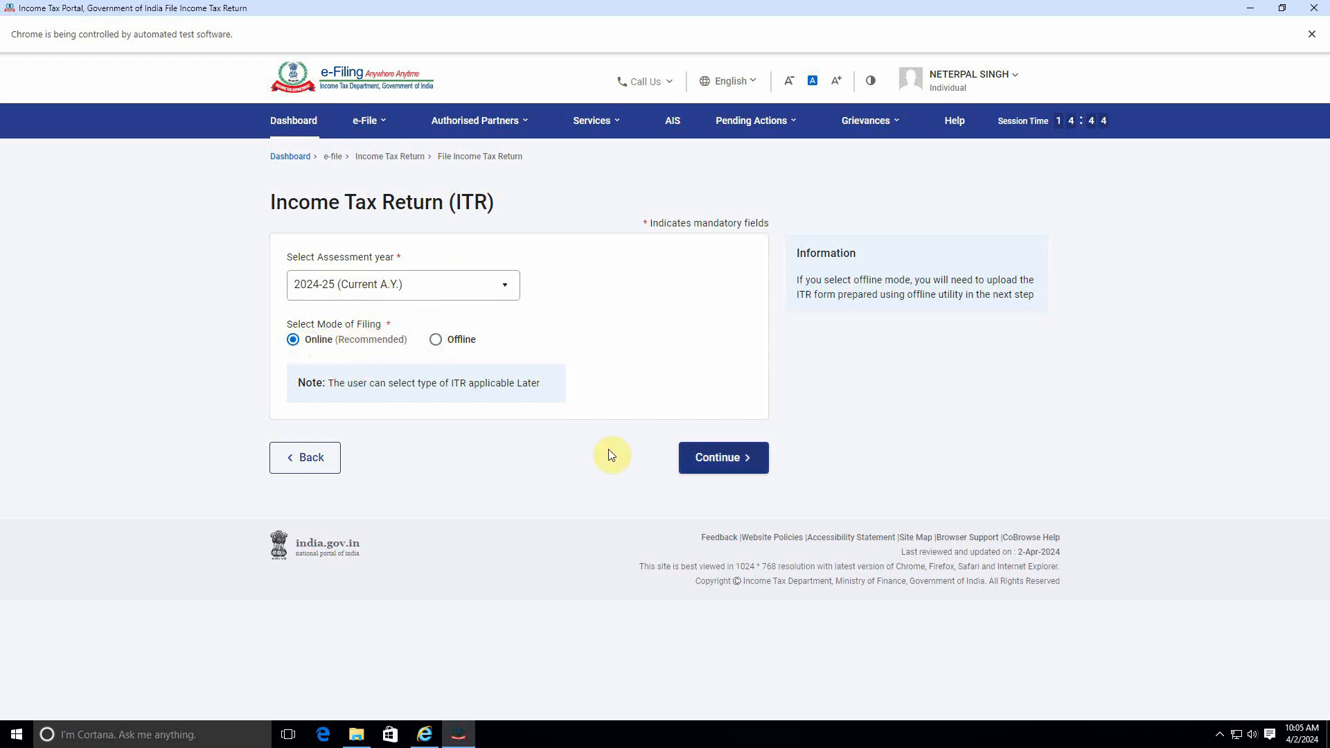
left_click(712, 459)
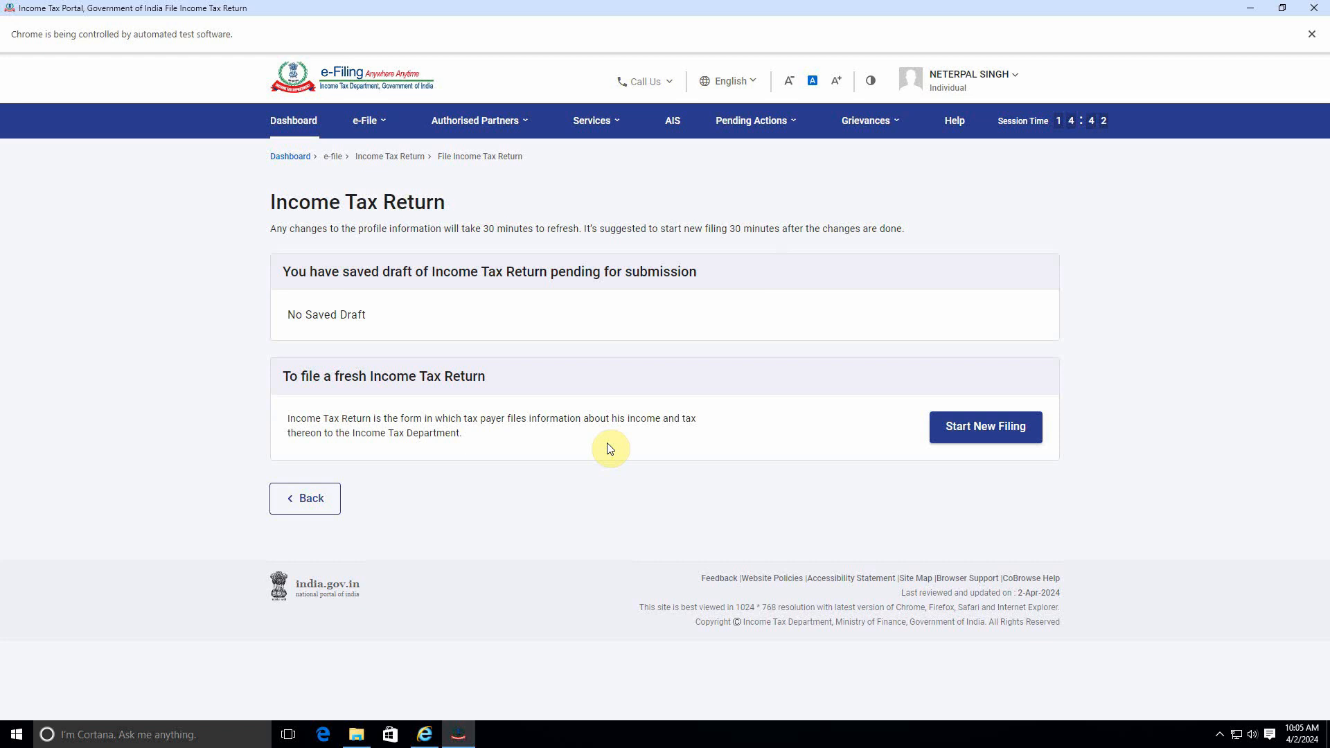
Step: Start a new filing and continue with the Individual status
left_click(992, 433)
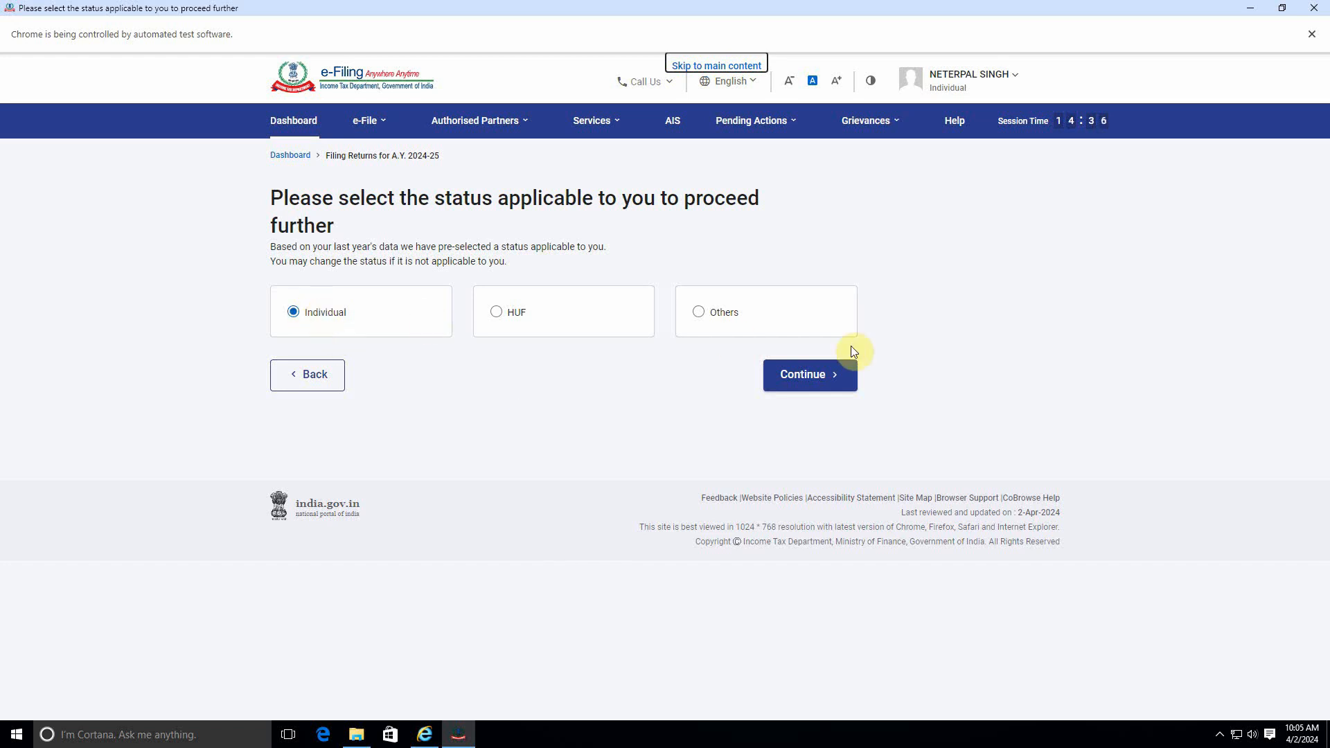
left_click(808, 377)
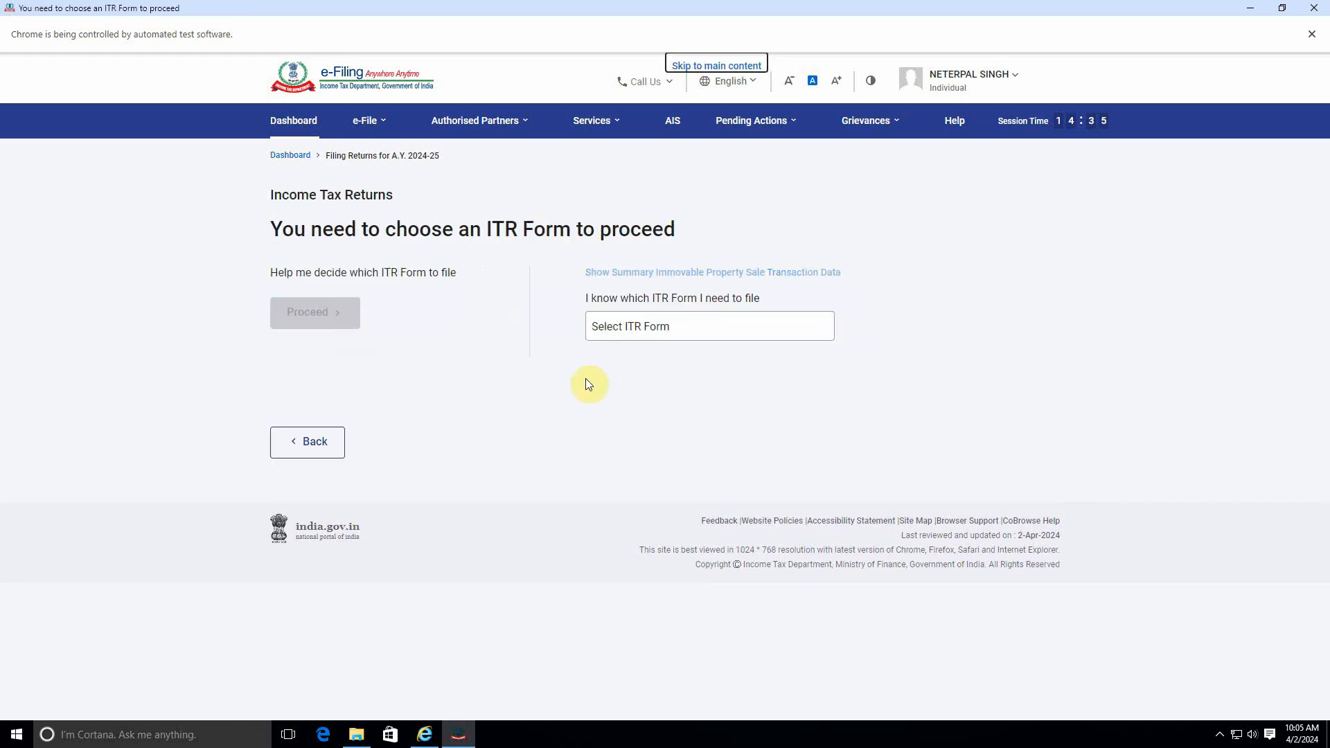
Step: Choose ITR-1 as the form to file, proceed with it and get started
left_click(658, 334)
left_click(625, 386)
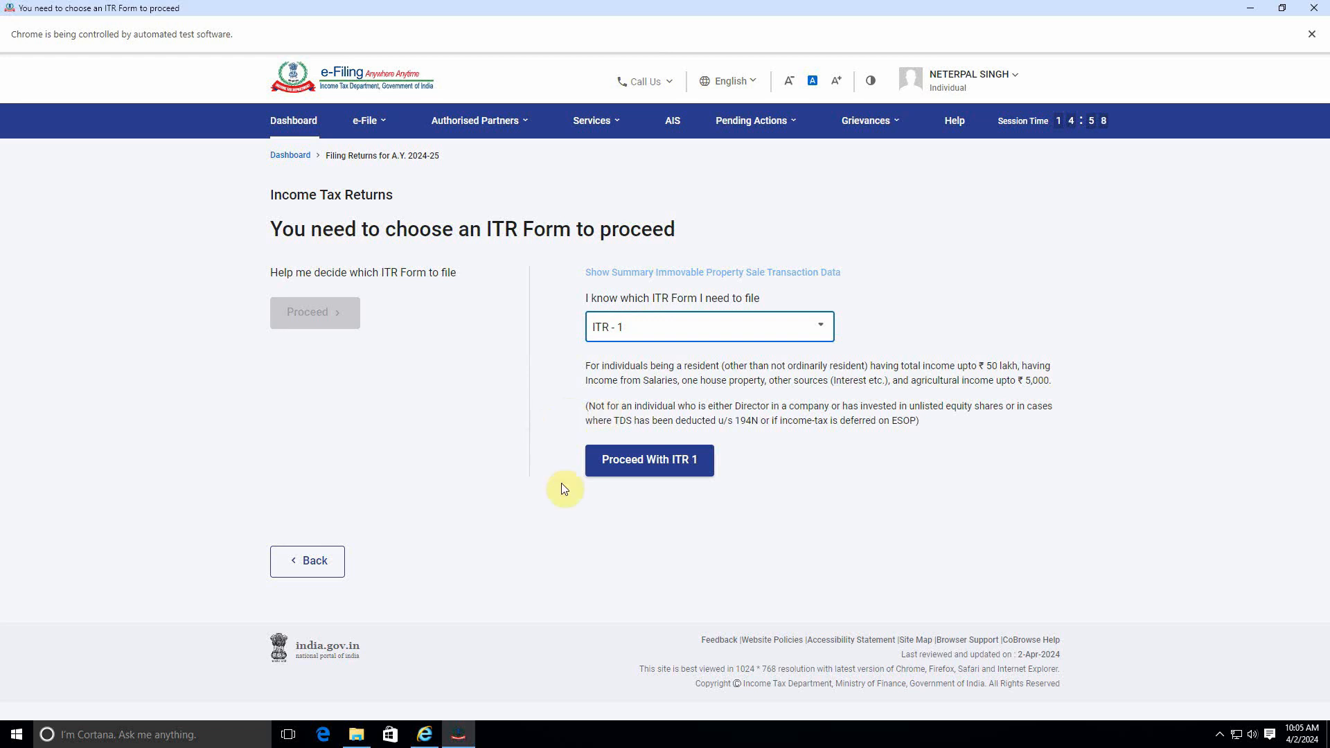
left_click(671, 461)
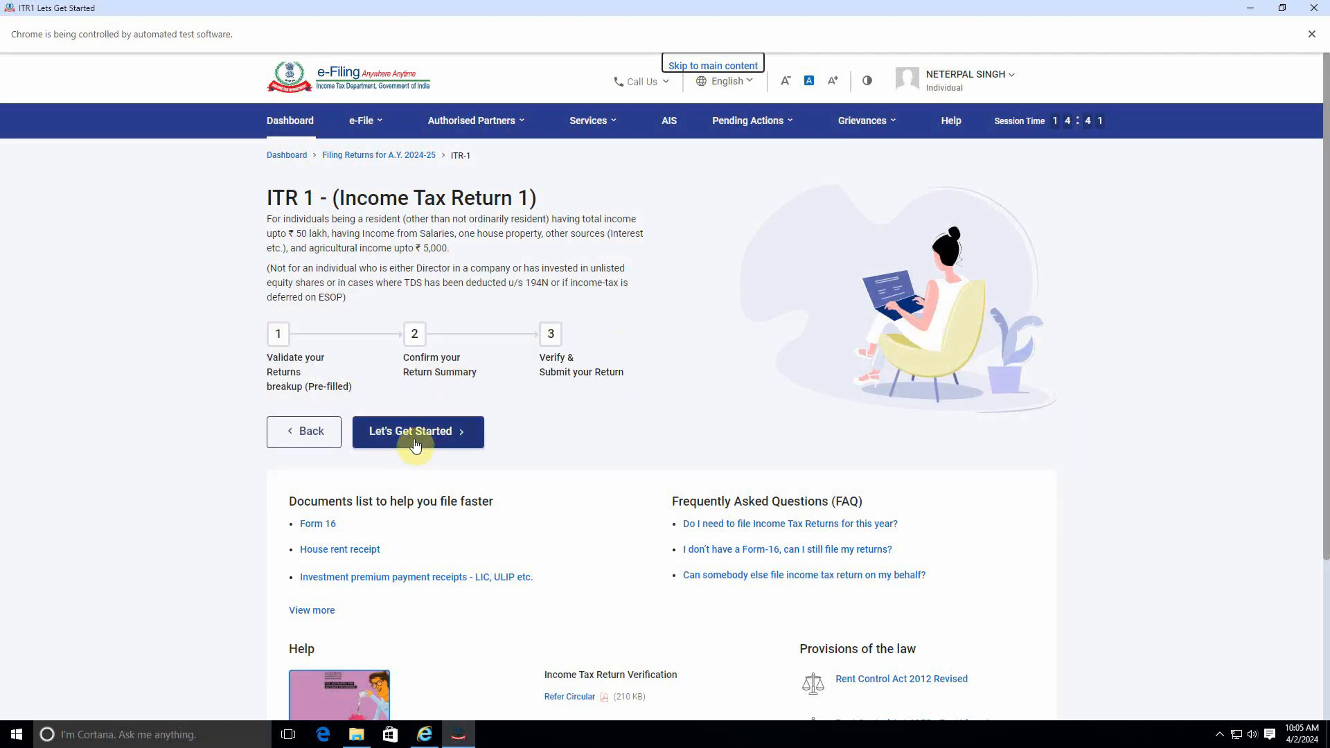
left_click(407, 433)
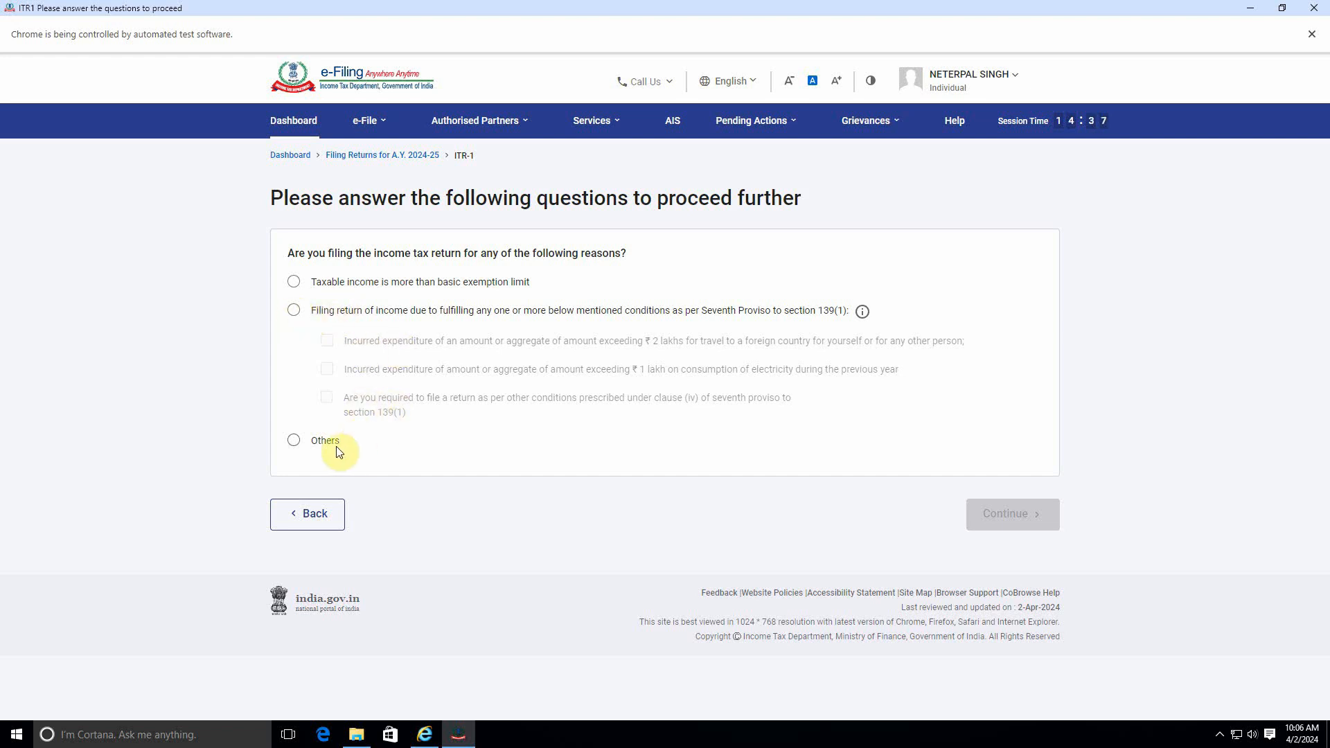
Step: Give the filing reason as taxable income above the basic exemption limit, continue and acknowledge the pre-fill notice
left_click(295, 282)
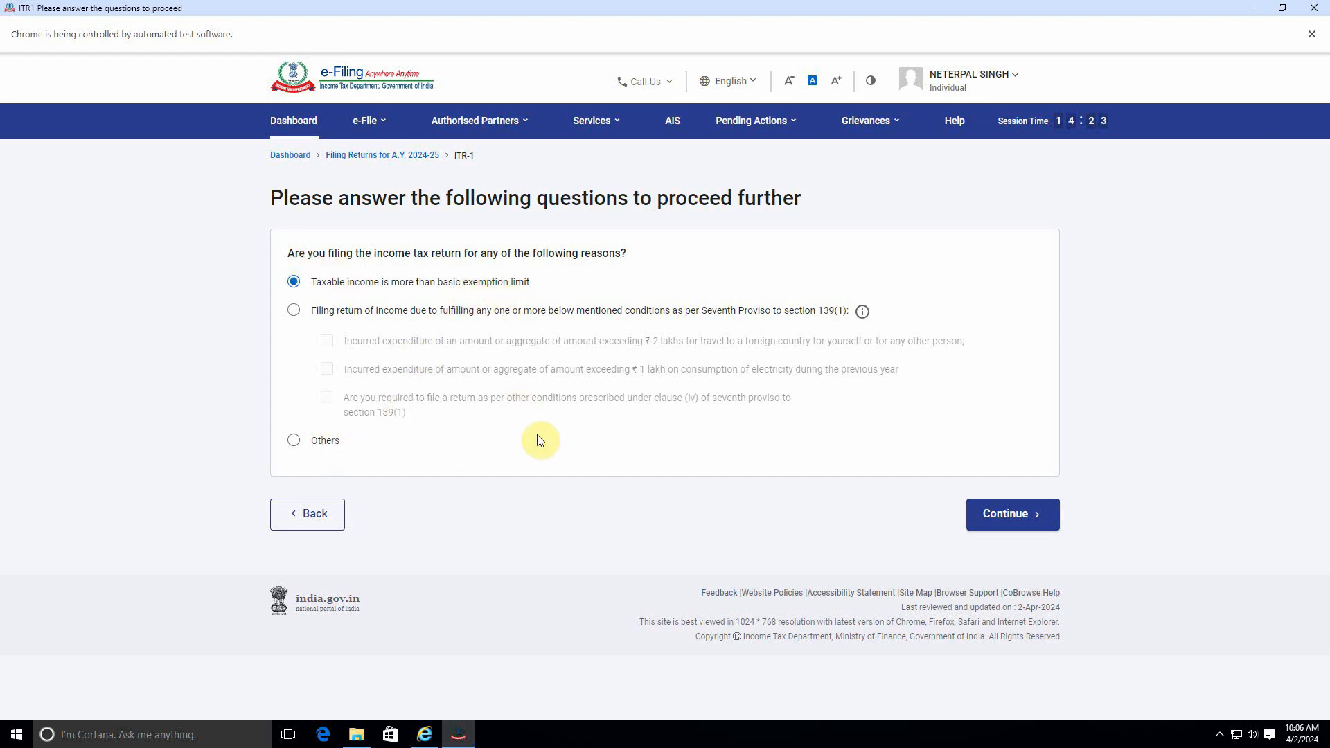
left_click(1010, 513)
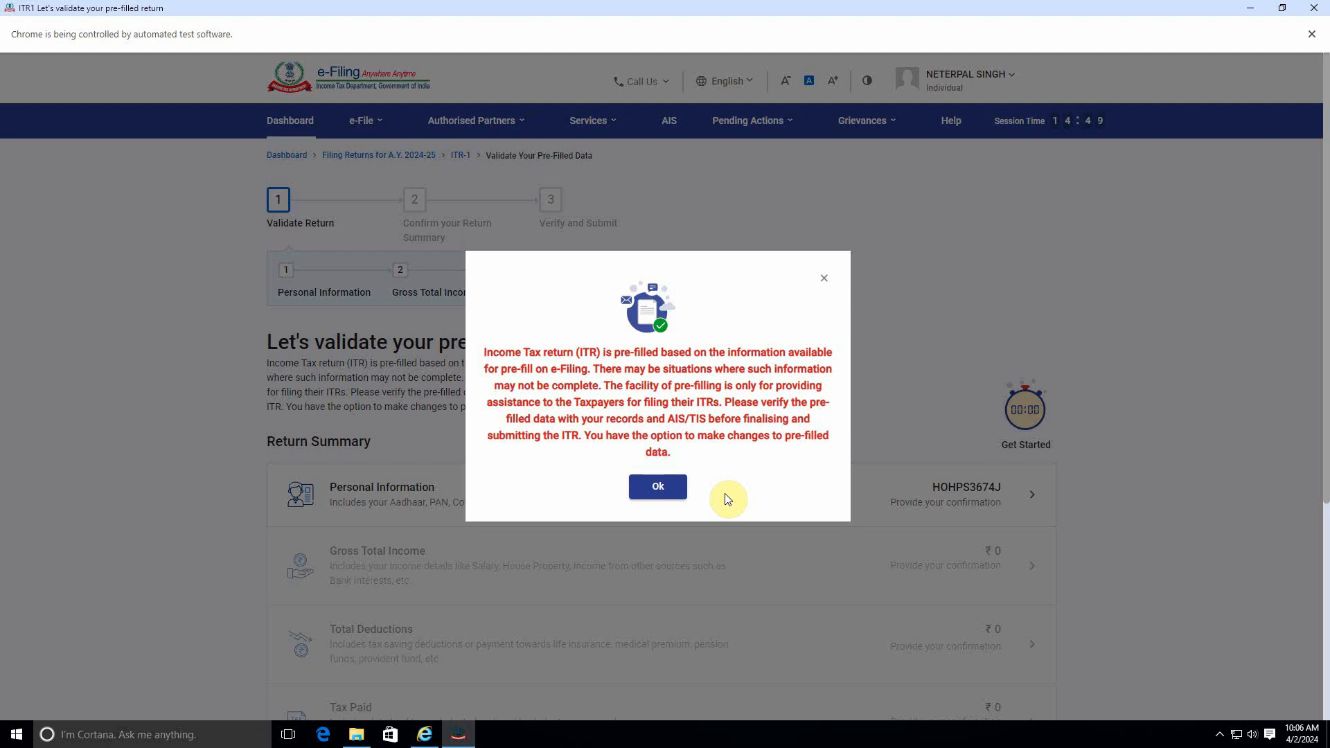
left_click(663, 491)
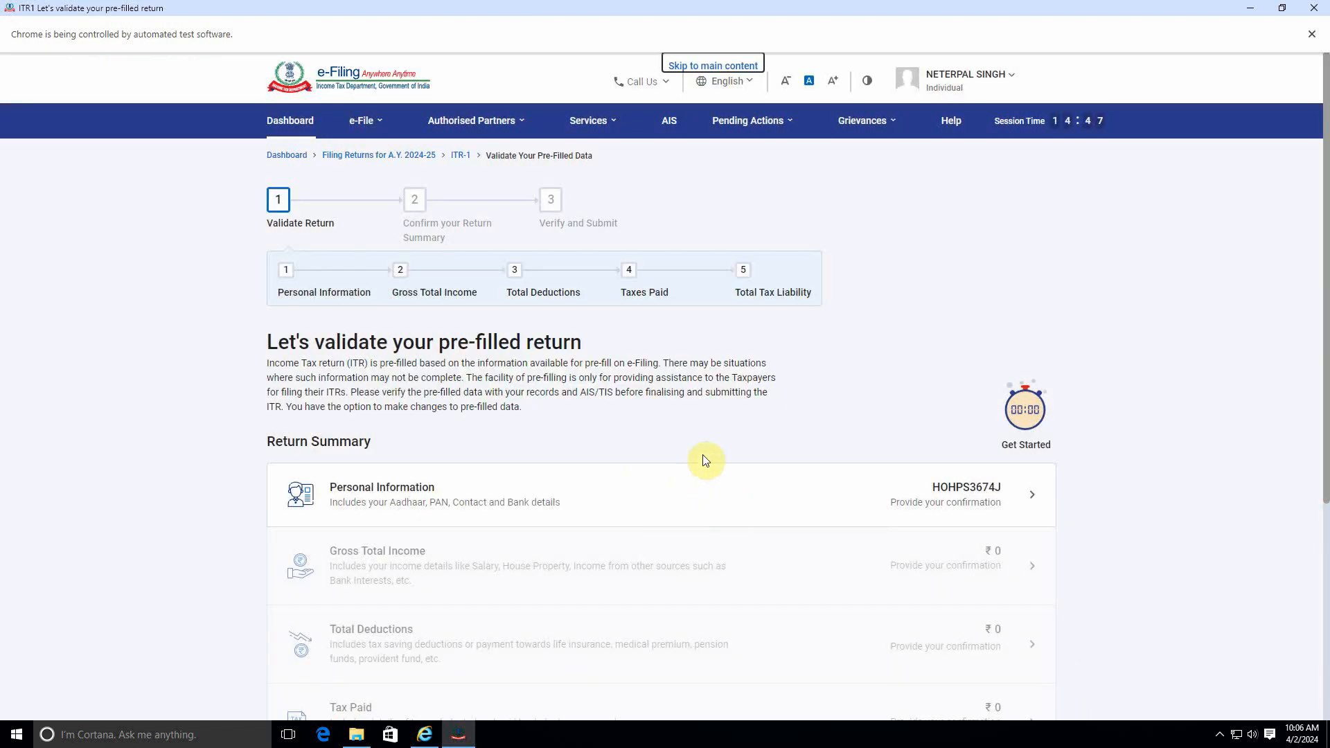
Step: Open the Personal Information section and set the Nature of Employment to Others
scroll(679, 403, "down", 4)
scroll(498, 311, "up", 2)
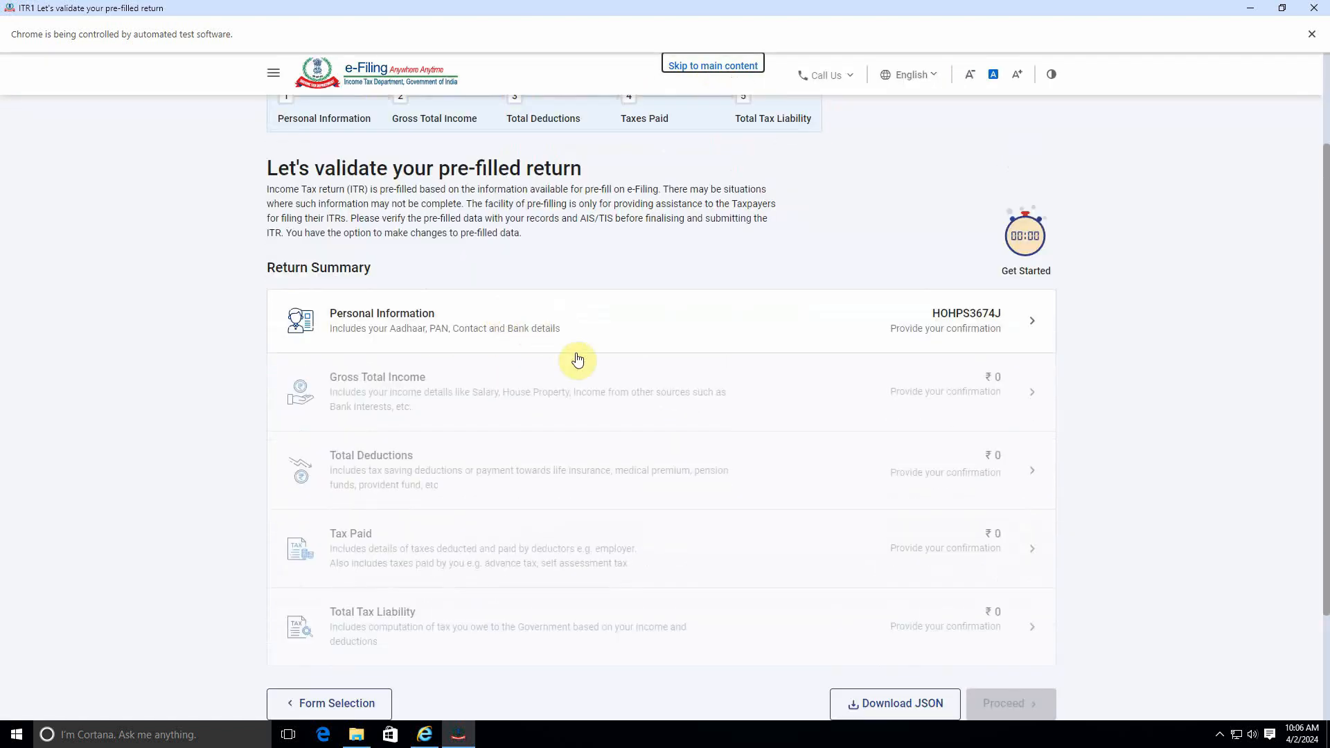
left_click(530, 344)
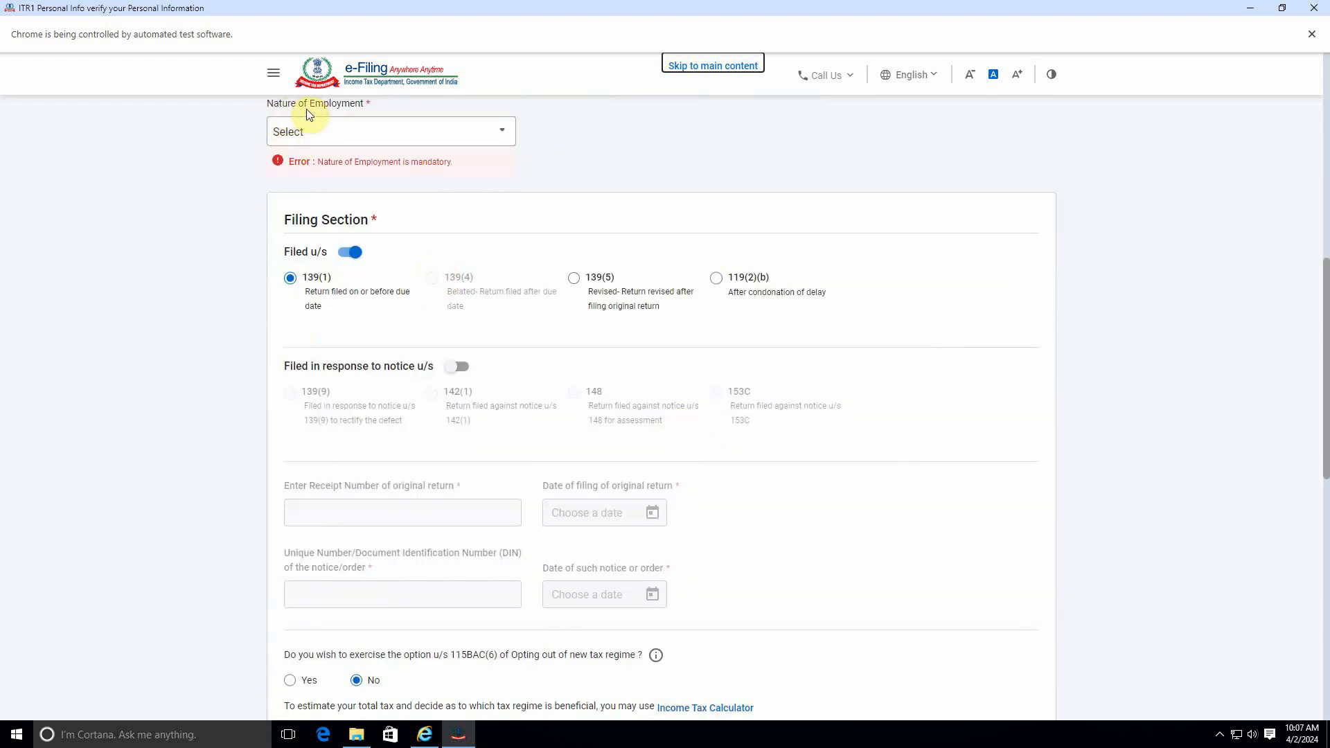
left_click(365, 140)
scroll(372, 251, "down", 2)
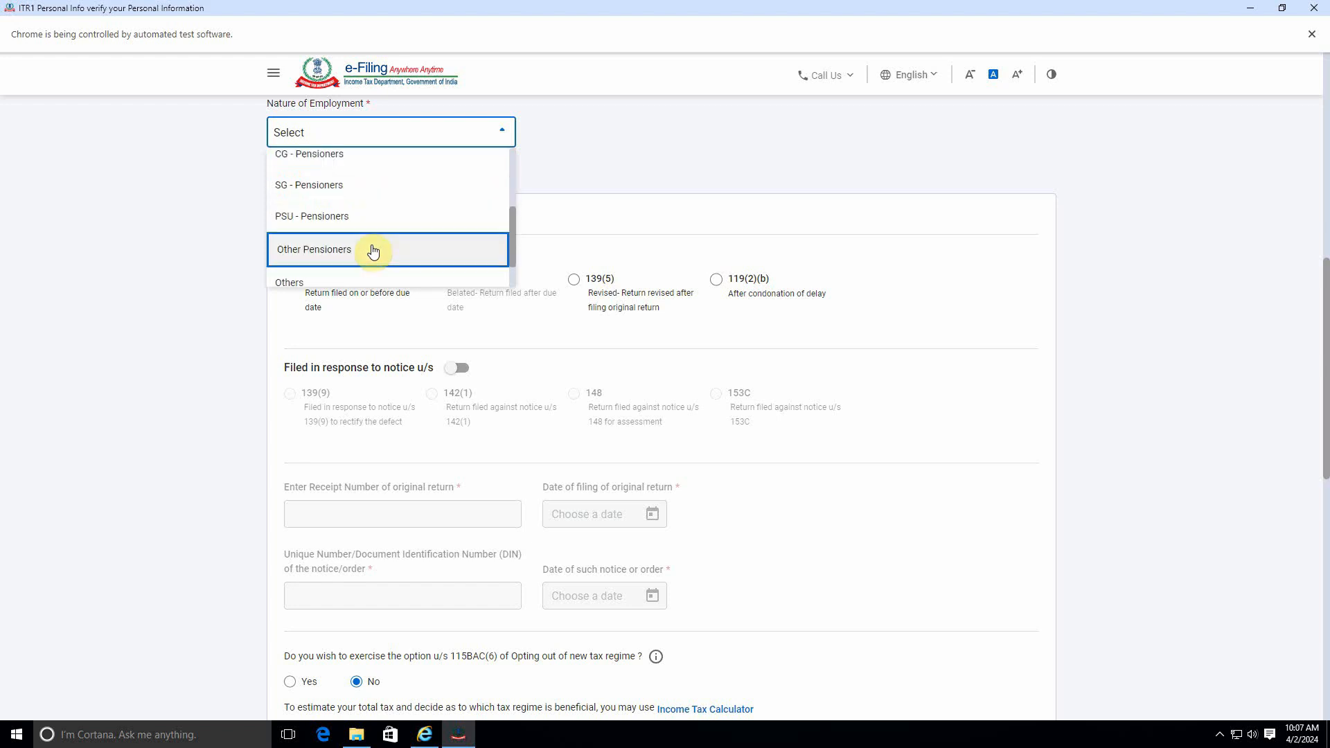
left_click(335, 276)
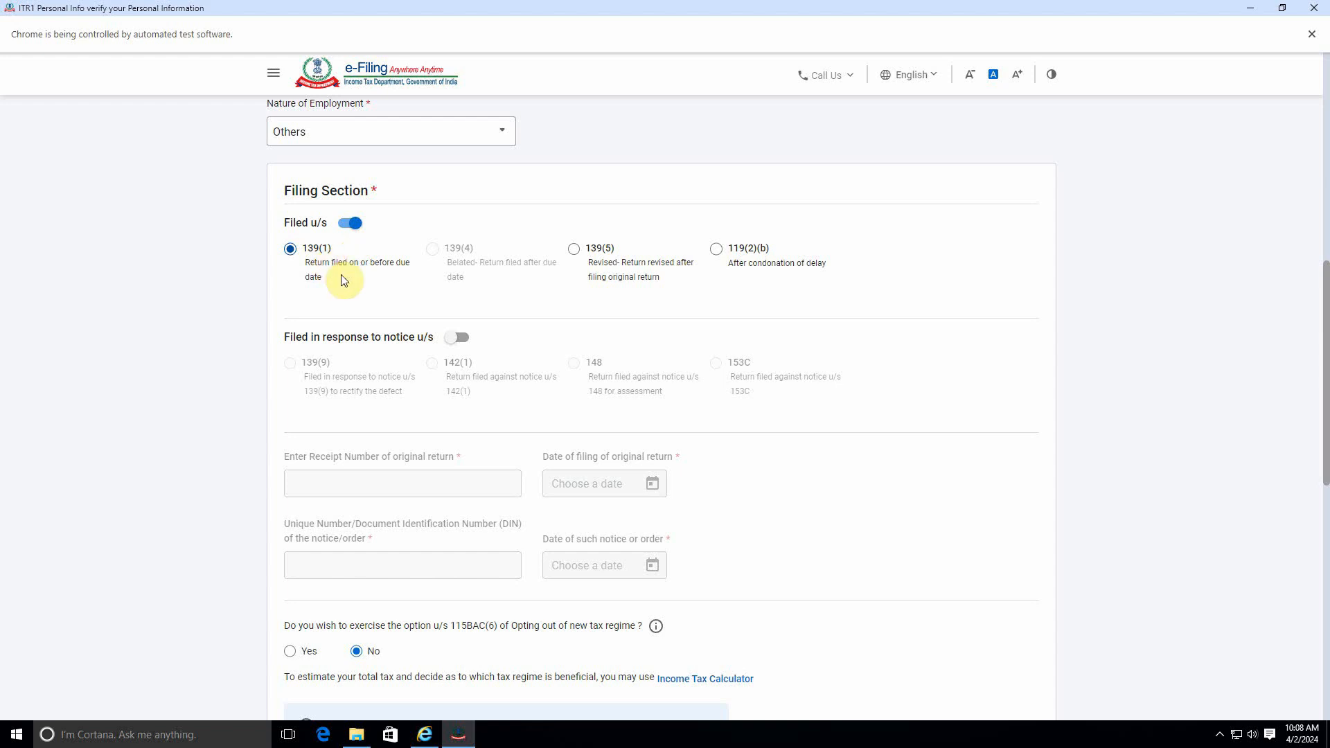
Step: Review the filing section, tax regime and bank details of the personal information and confirm it
scroll(353, 332, "down", 1)
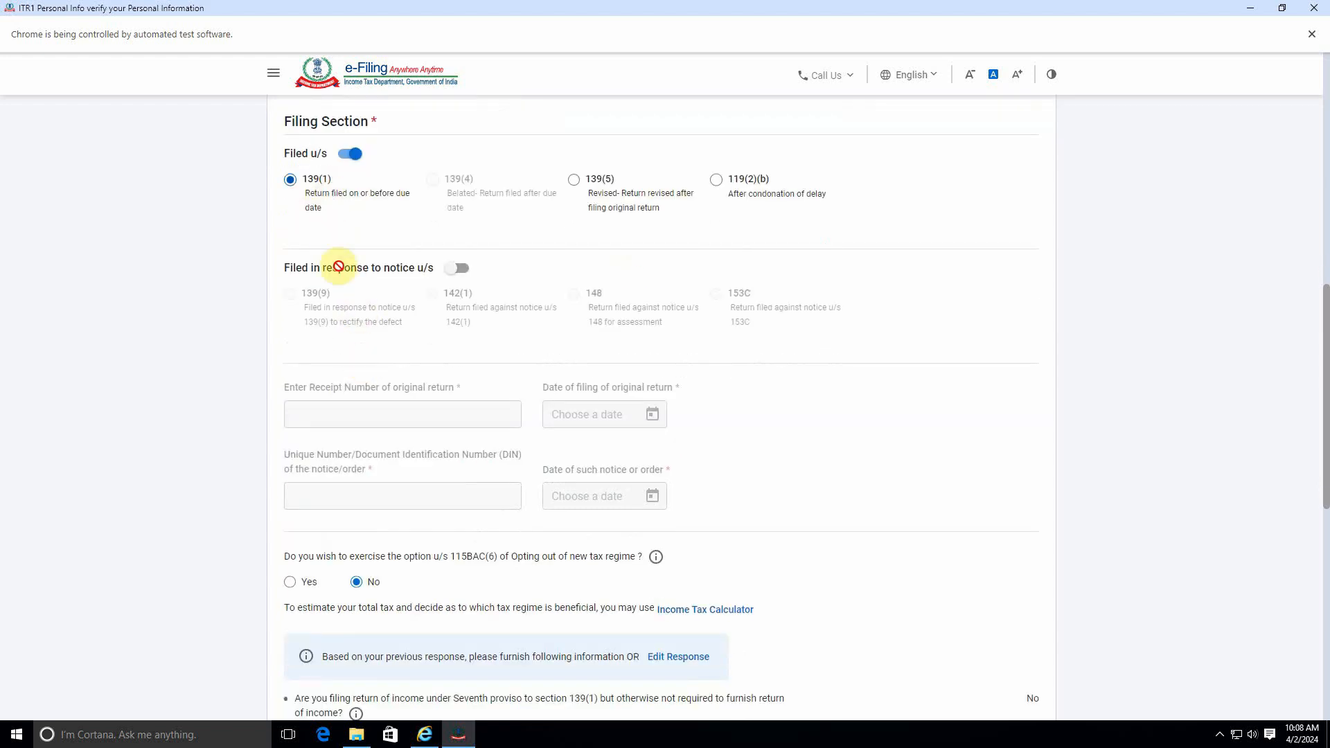
scroll(350, 383, "down", 3)
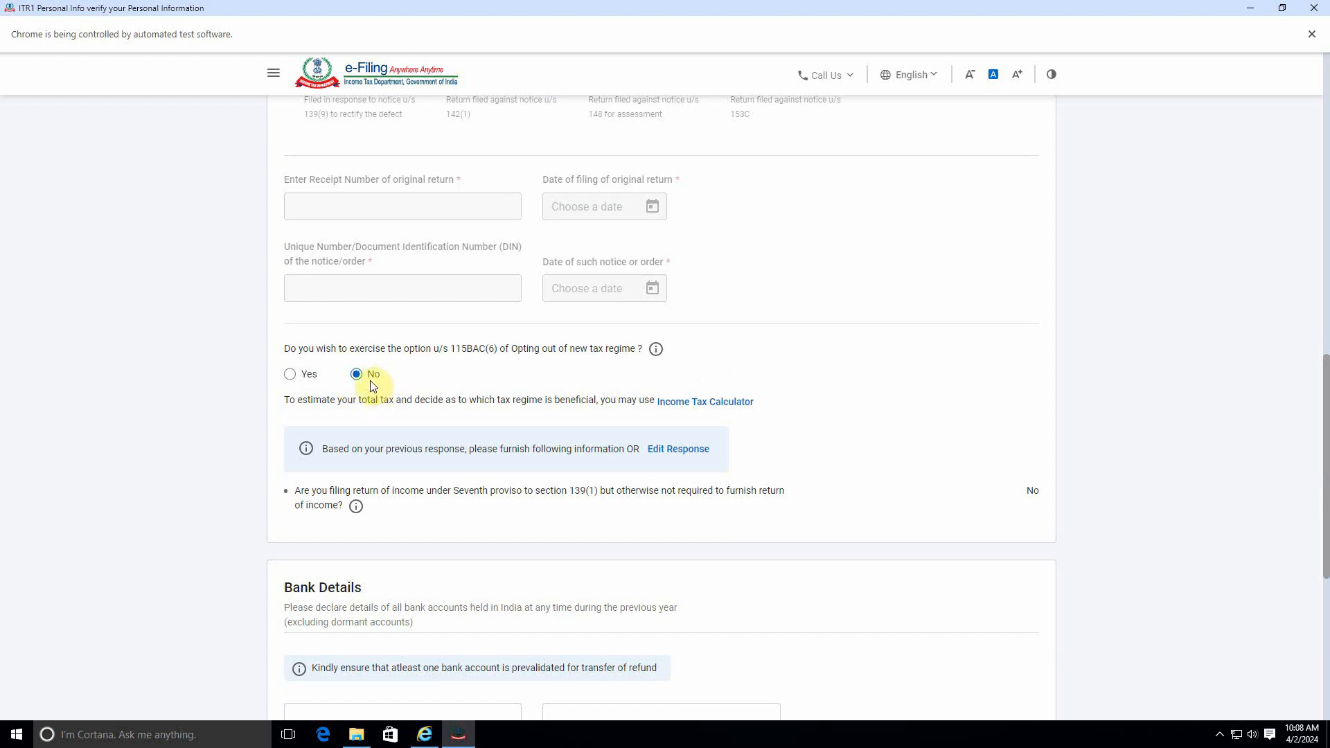
scroll(414, 522, "down", 1)
scroll(414, 523, "down", 2)
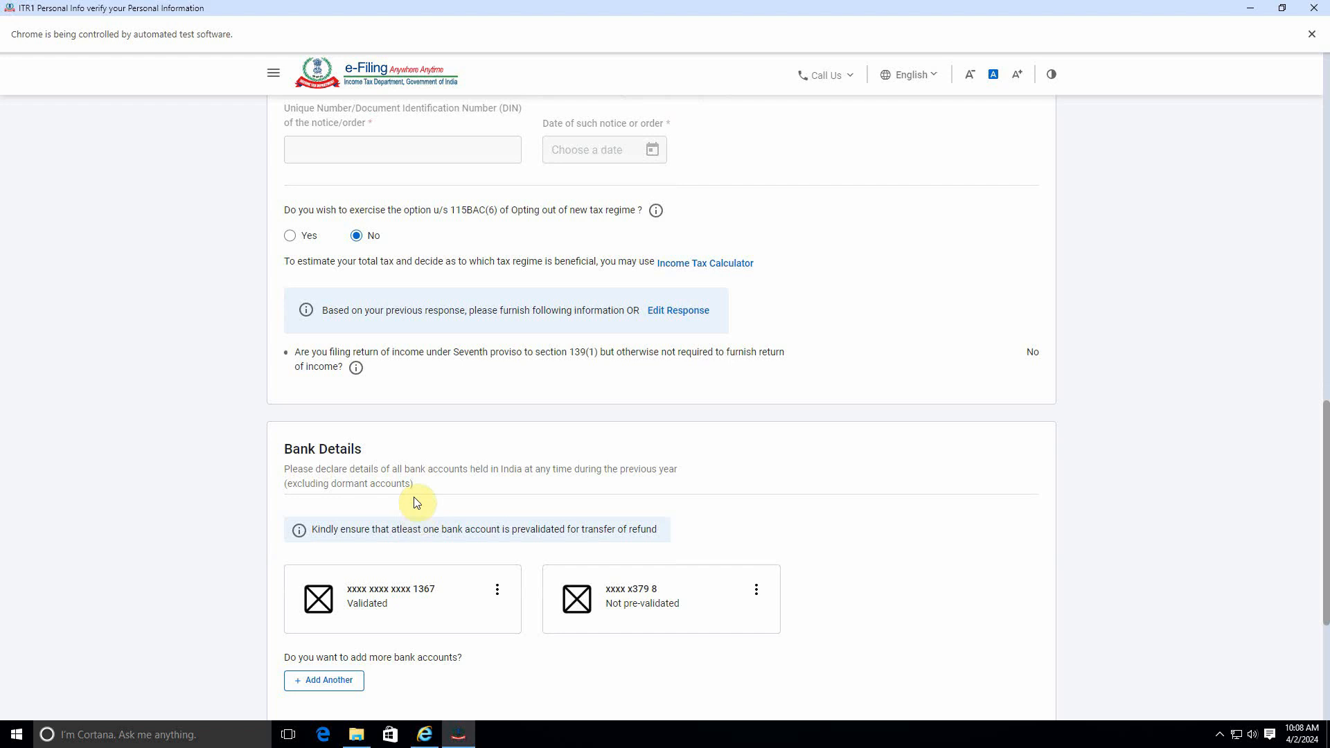
scroll(388, 478, "down", 4)
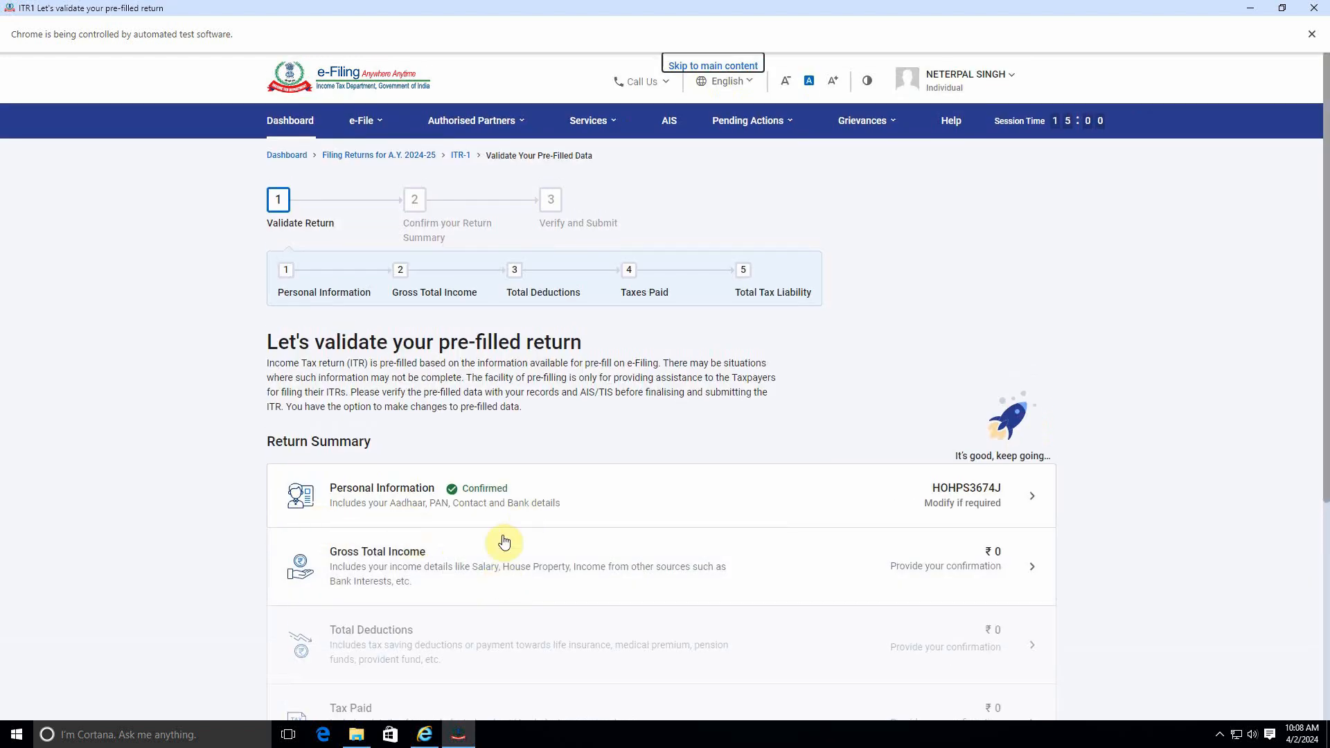
Step: Open Gross Total Income and answer No to all three salary exemption questions
scroll(504, 542, "down", 2)
left_click(624, 380)
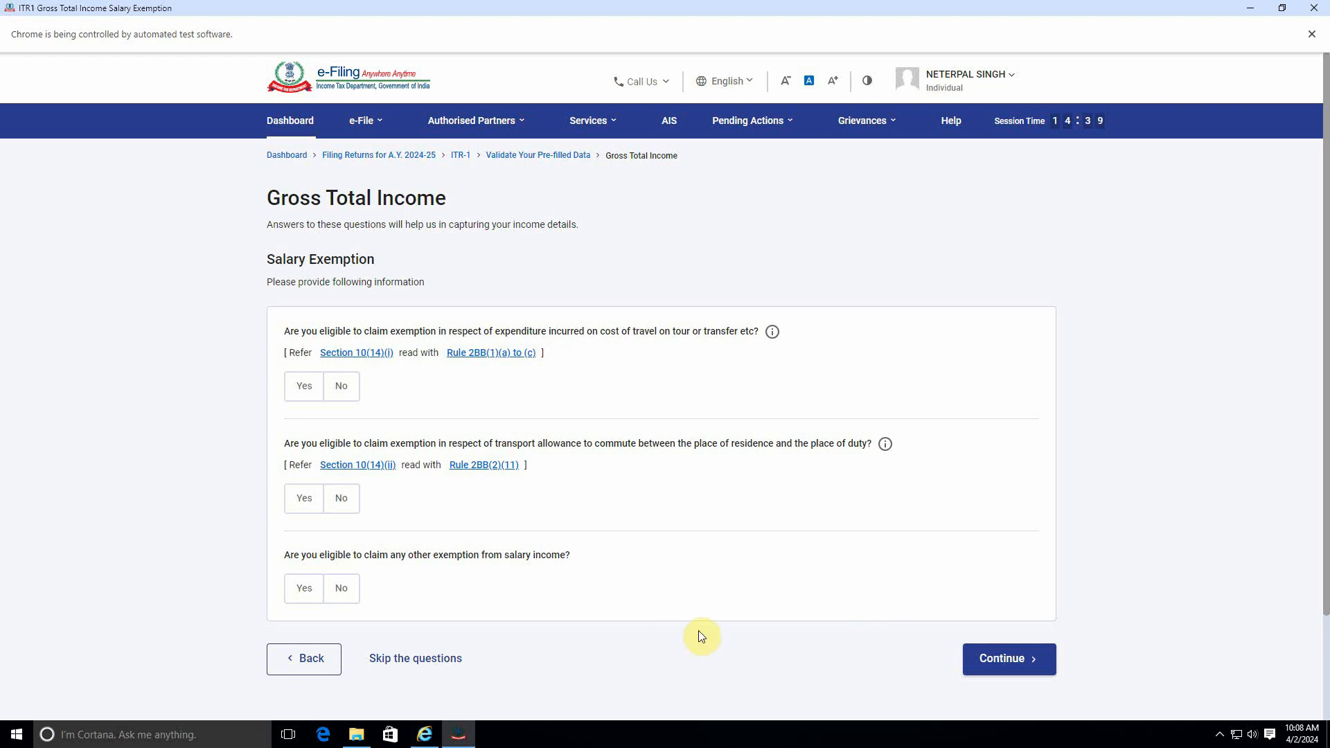
left_click(342, 386)
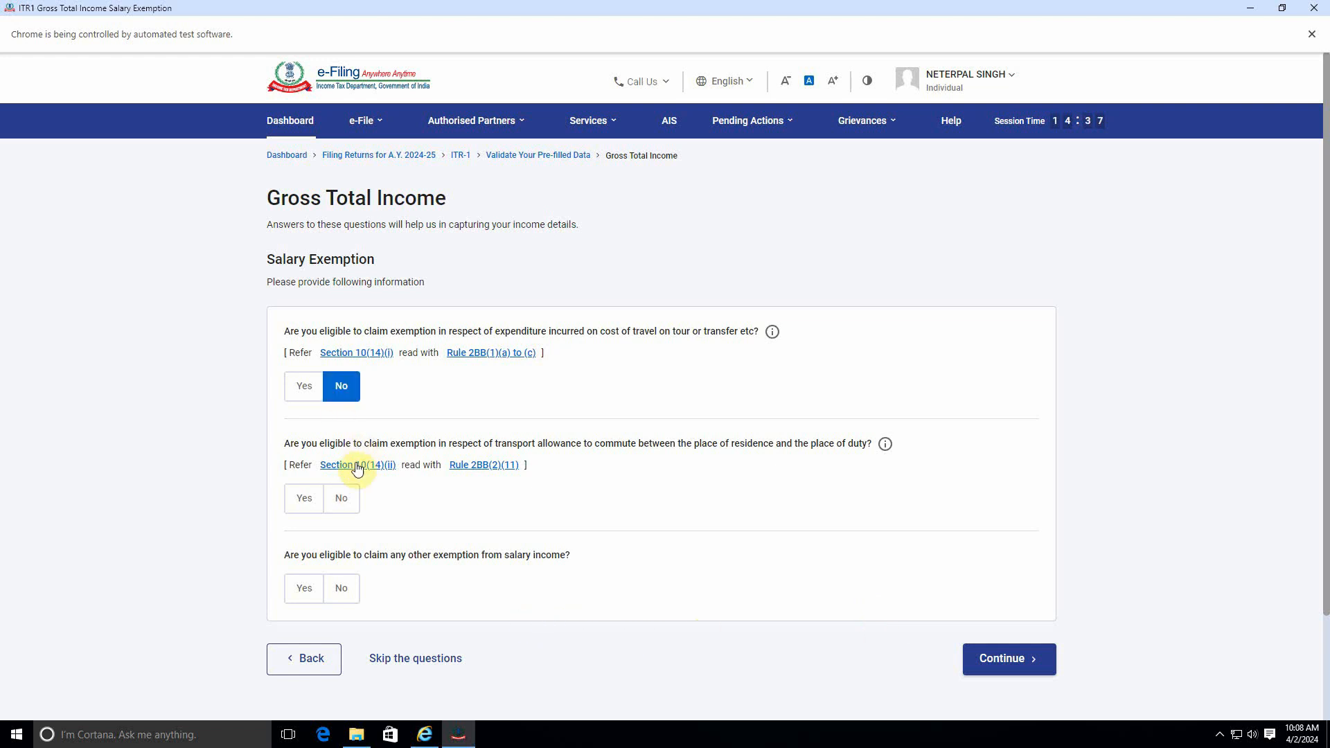
left_click(341, 498)
left_click(341, 588)
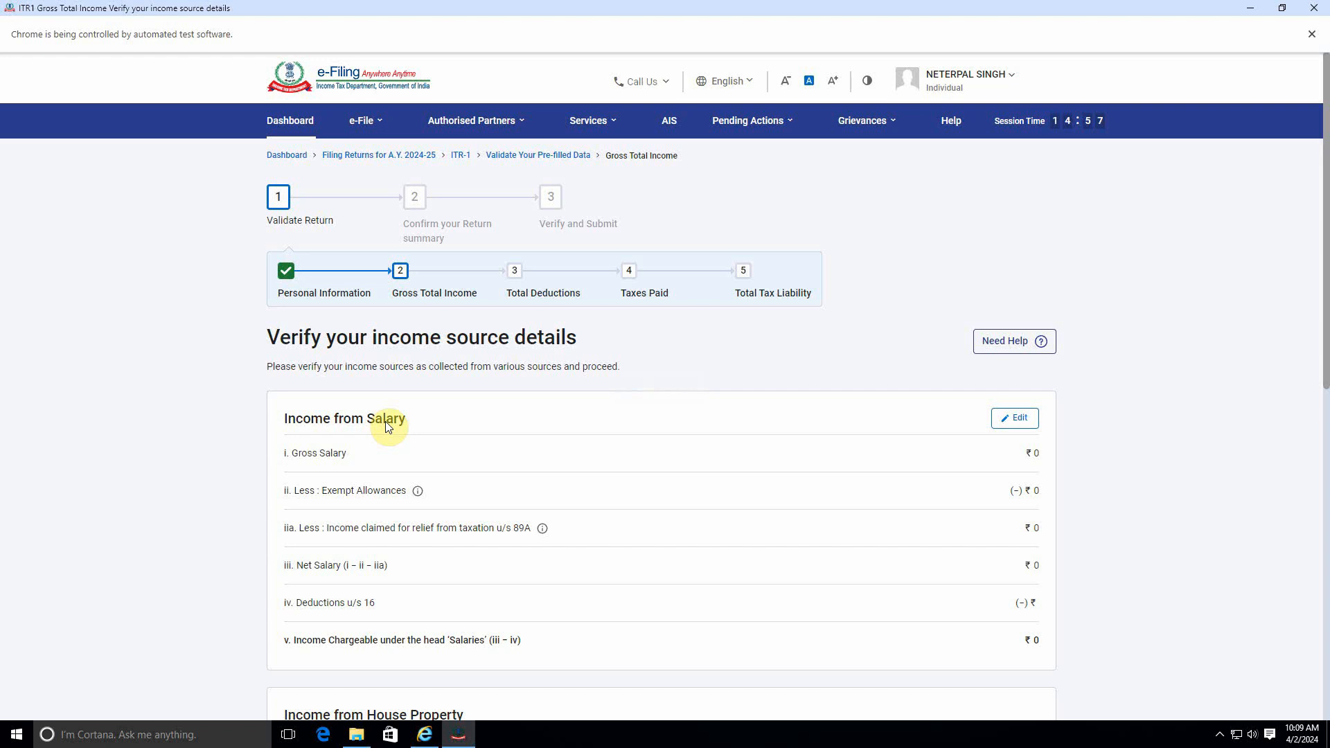
Step: Edit Income from Salary and set the salary as per section 17(1) to 252000
left_click(1014, 418)
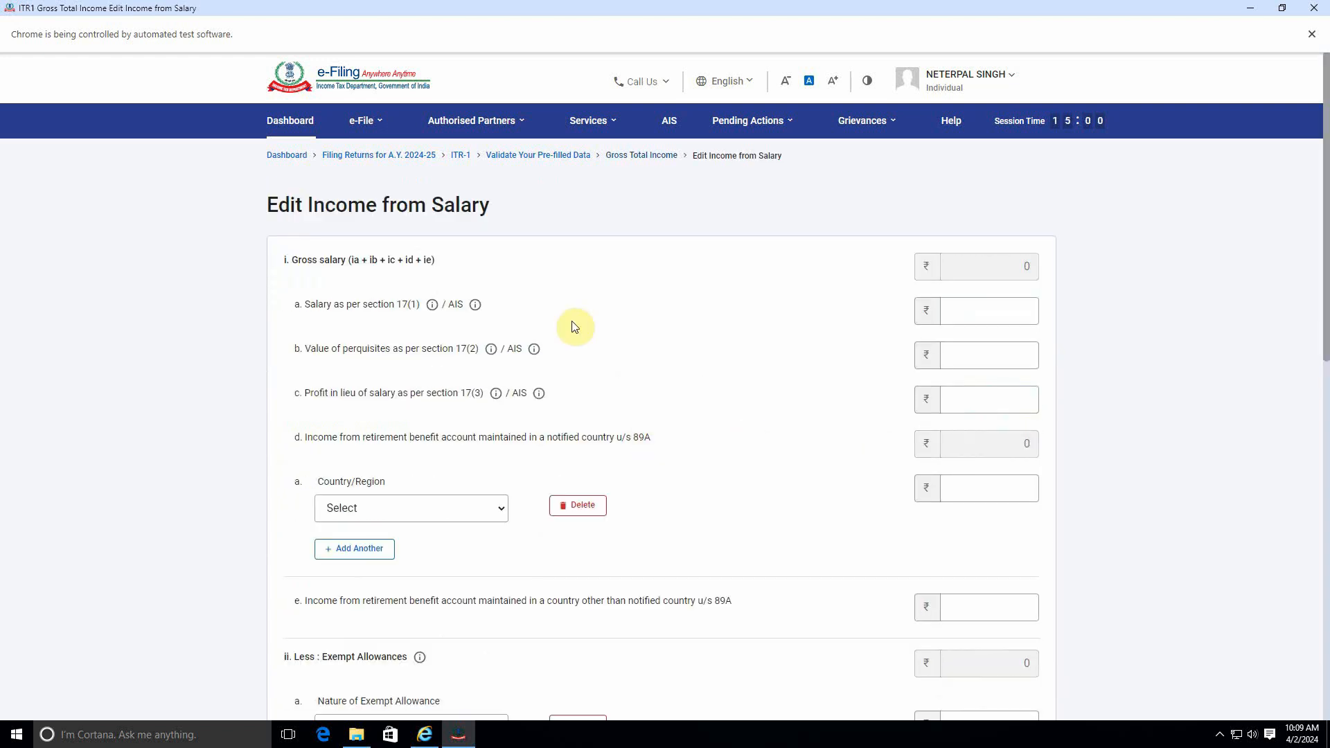
left_click(973, 320)
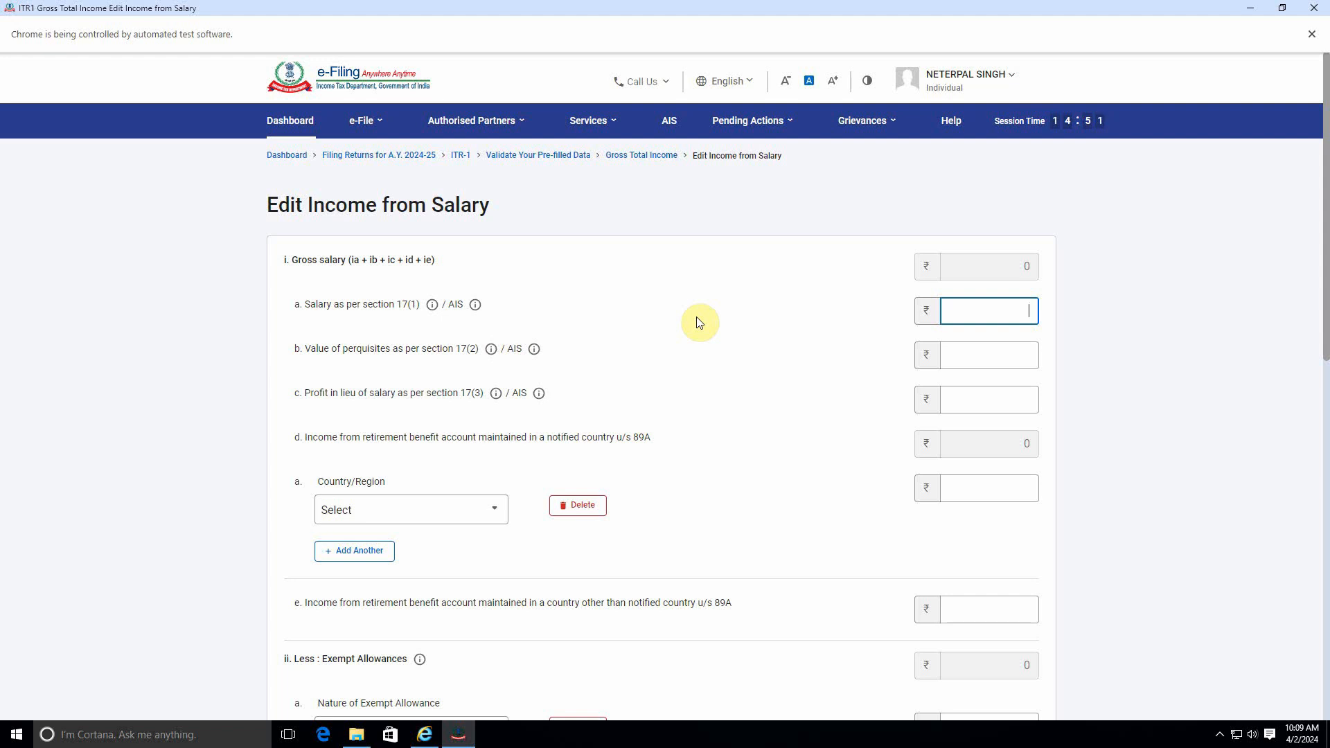
type("252000")
left_click(691, 316)
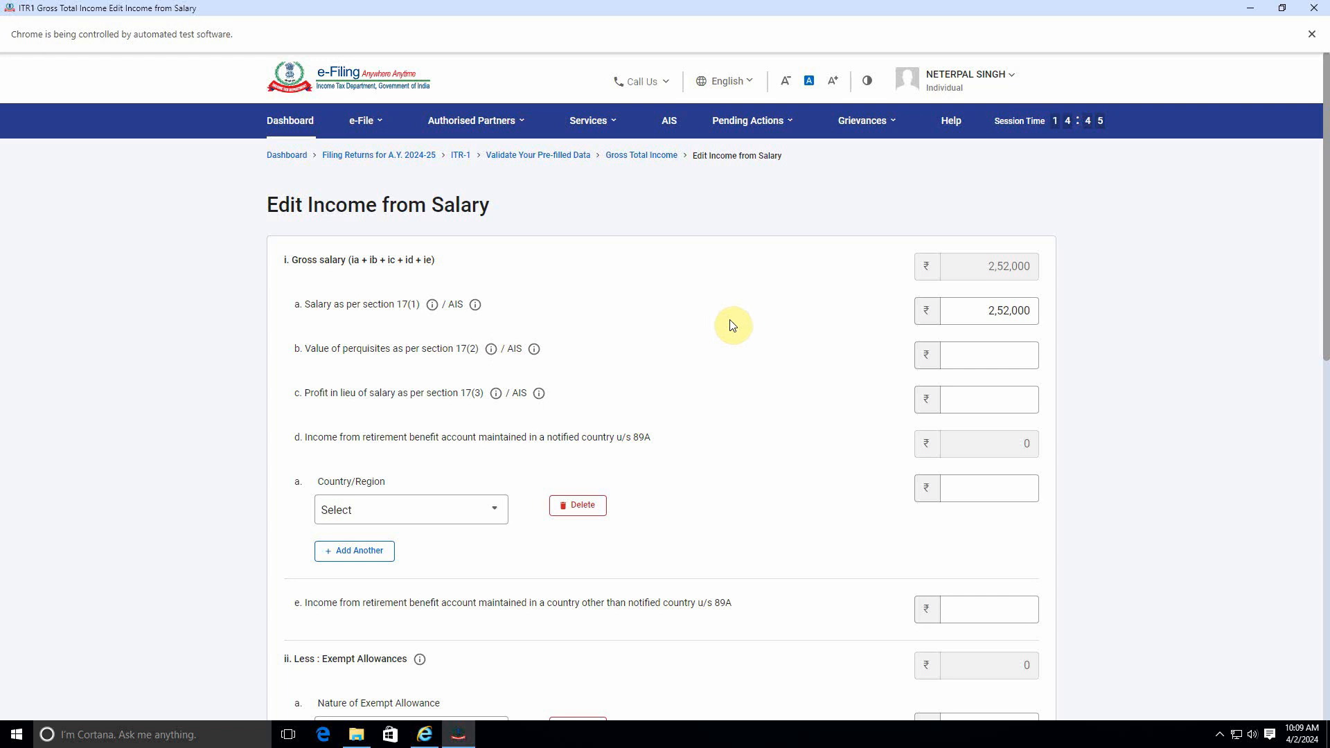
Step: Delete the empty country/region row and the empty exempt allowance row
left_click(577, 505)
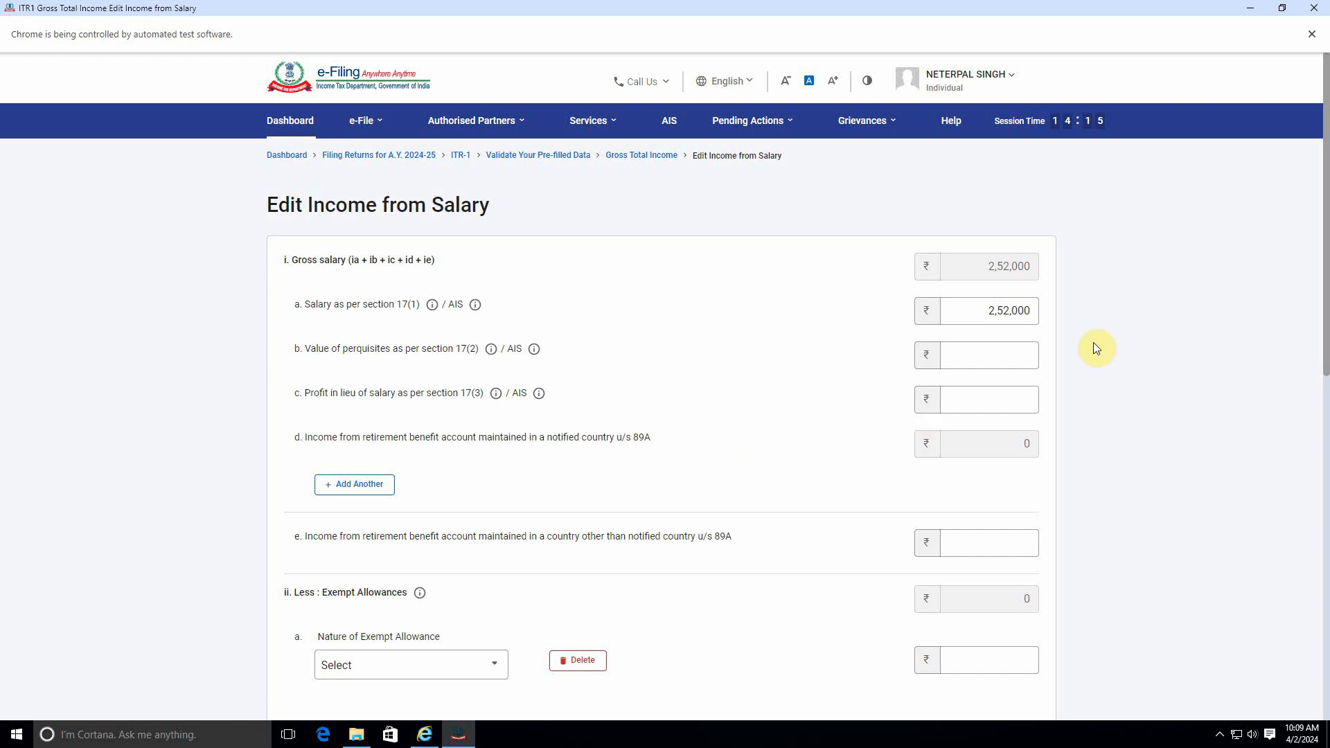
scroll(592, 443, "down", 3)
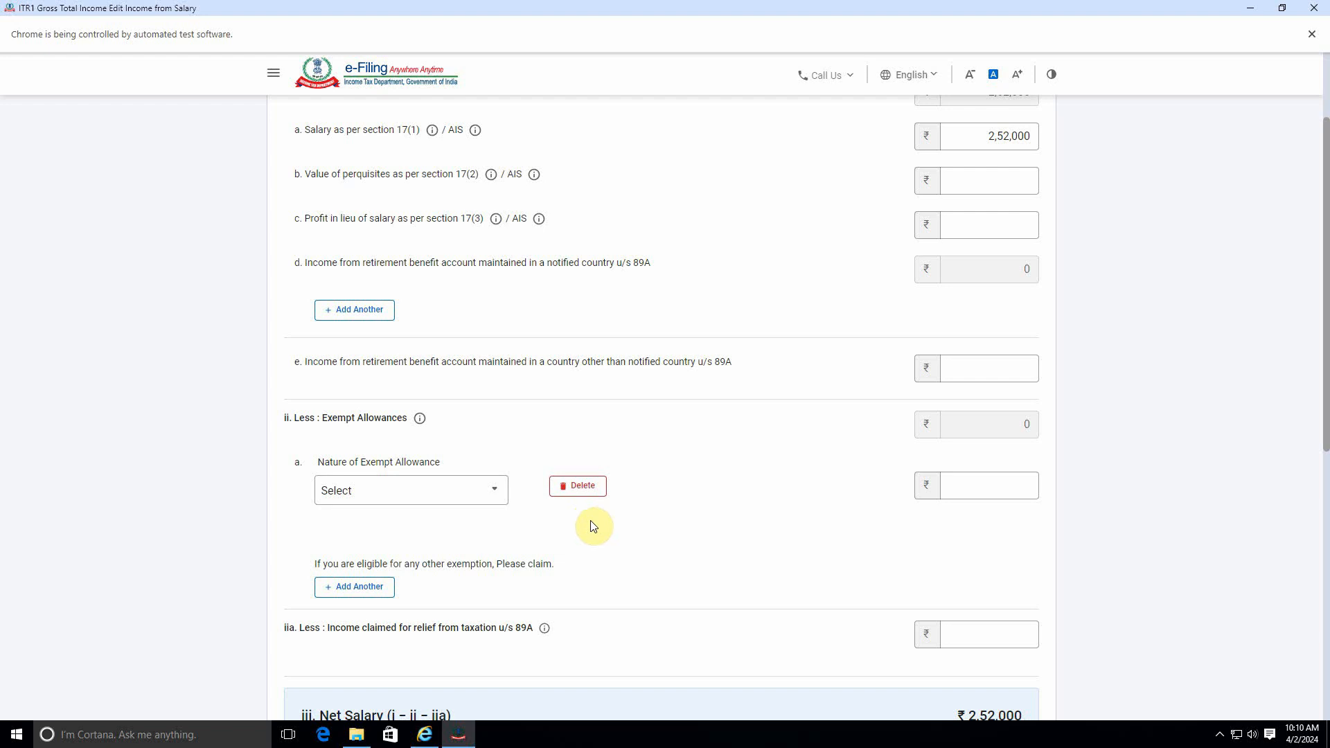
left_click(587, 485)
left_click(756, 448)
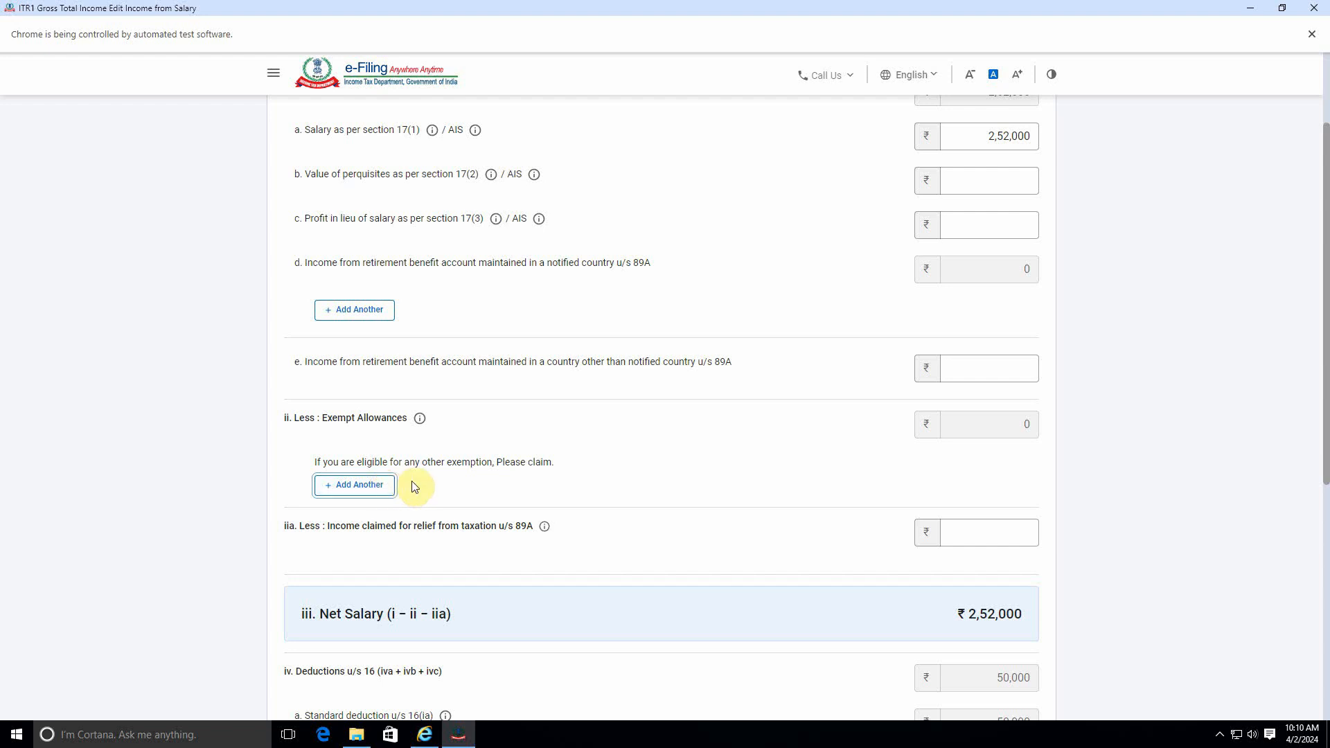
Step: Save the salary income details and review the income sources summary
scroll(782, 378, "down", 4)
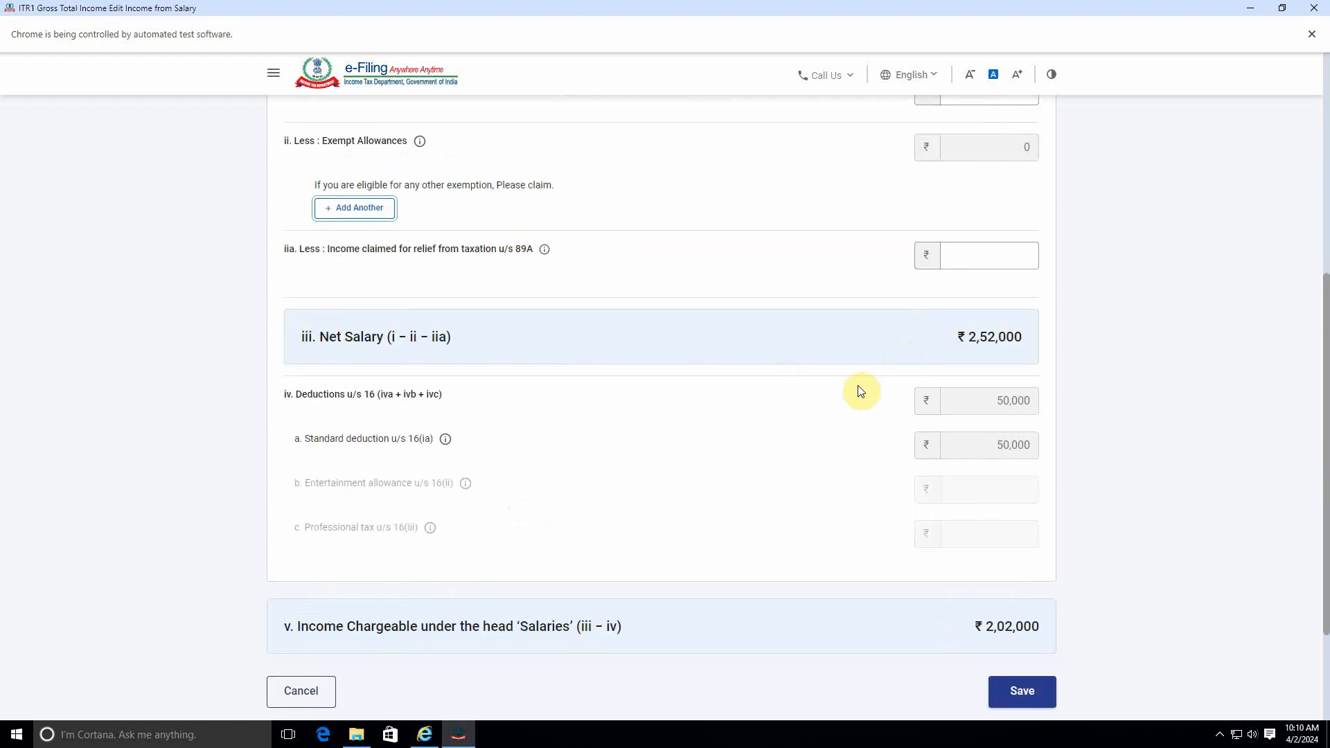
scroll(686, 457, "down", 1)
scroll(880, 427, "down", 1)
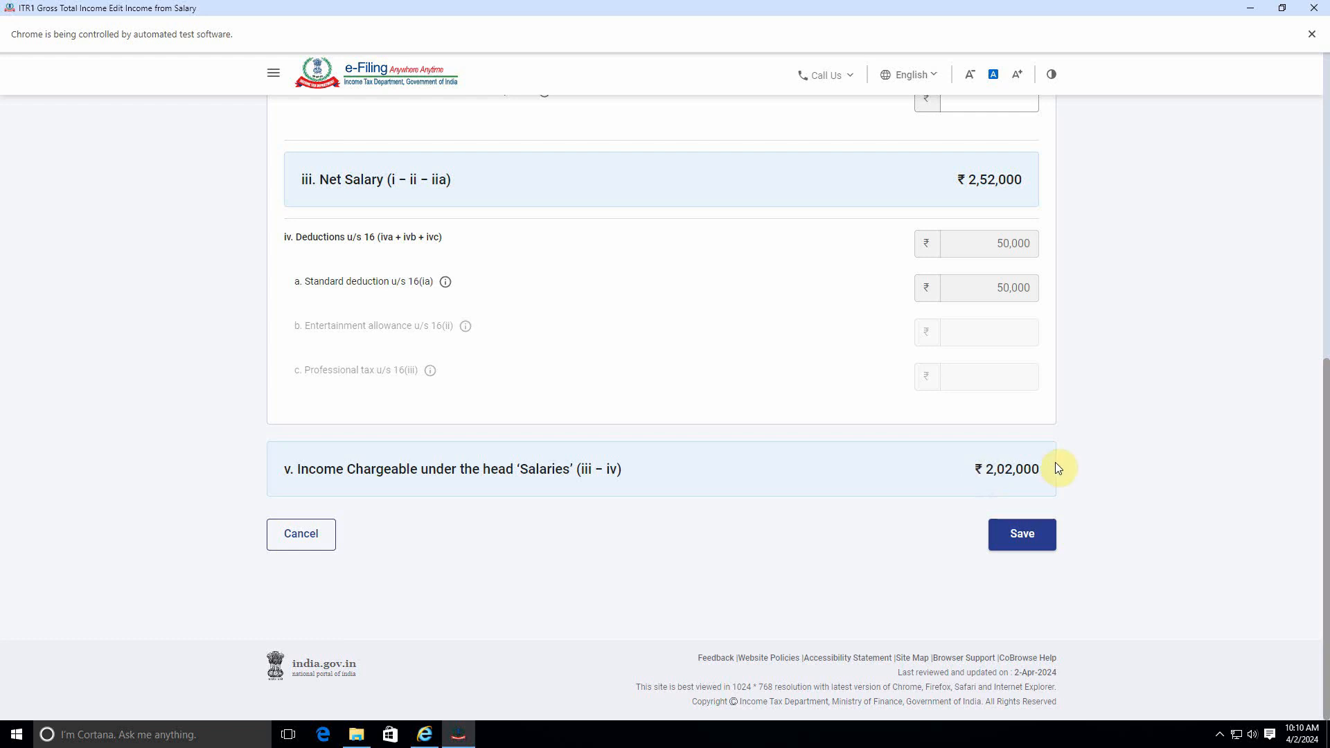
left_click(1024, 543)
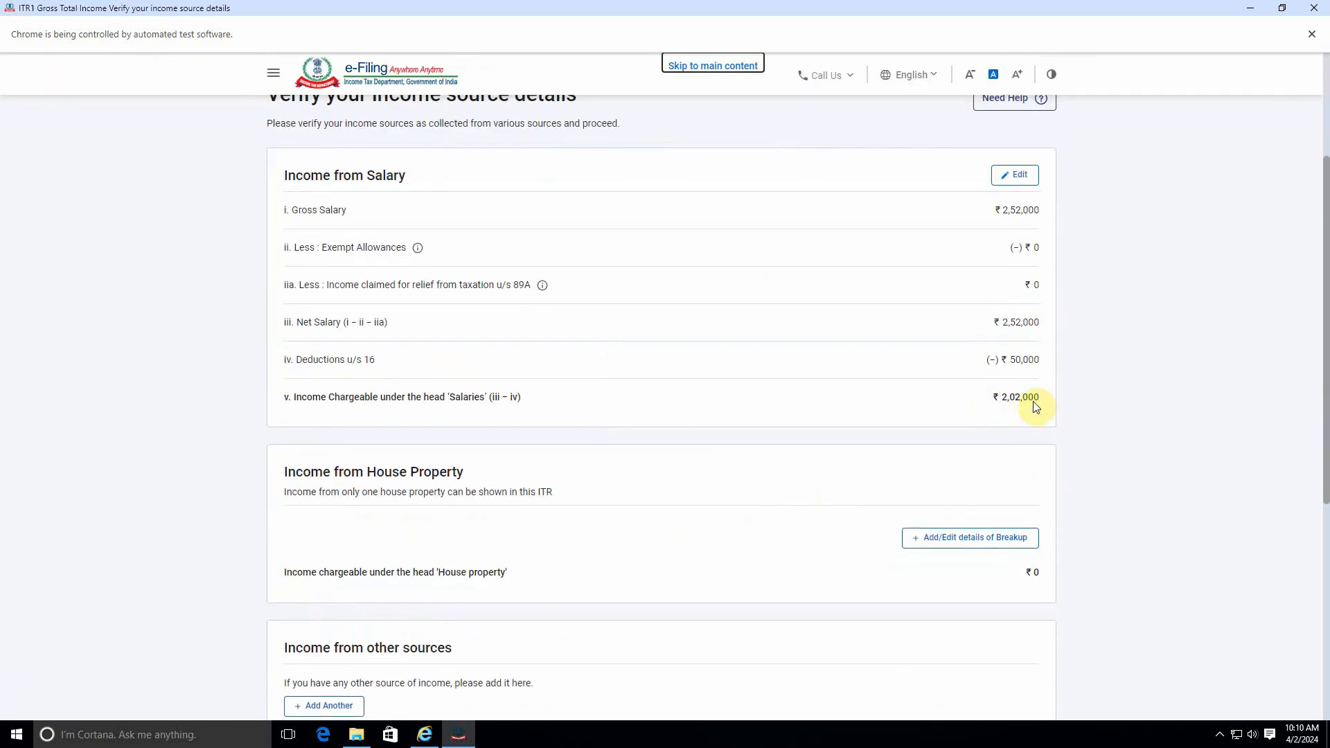
scroll(801, 480, "down", 2)
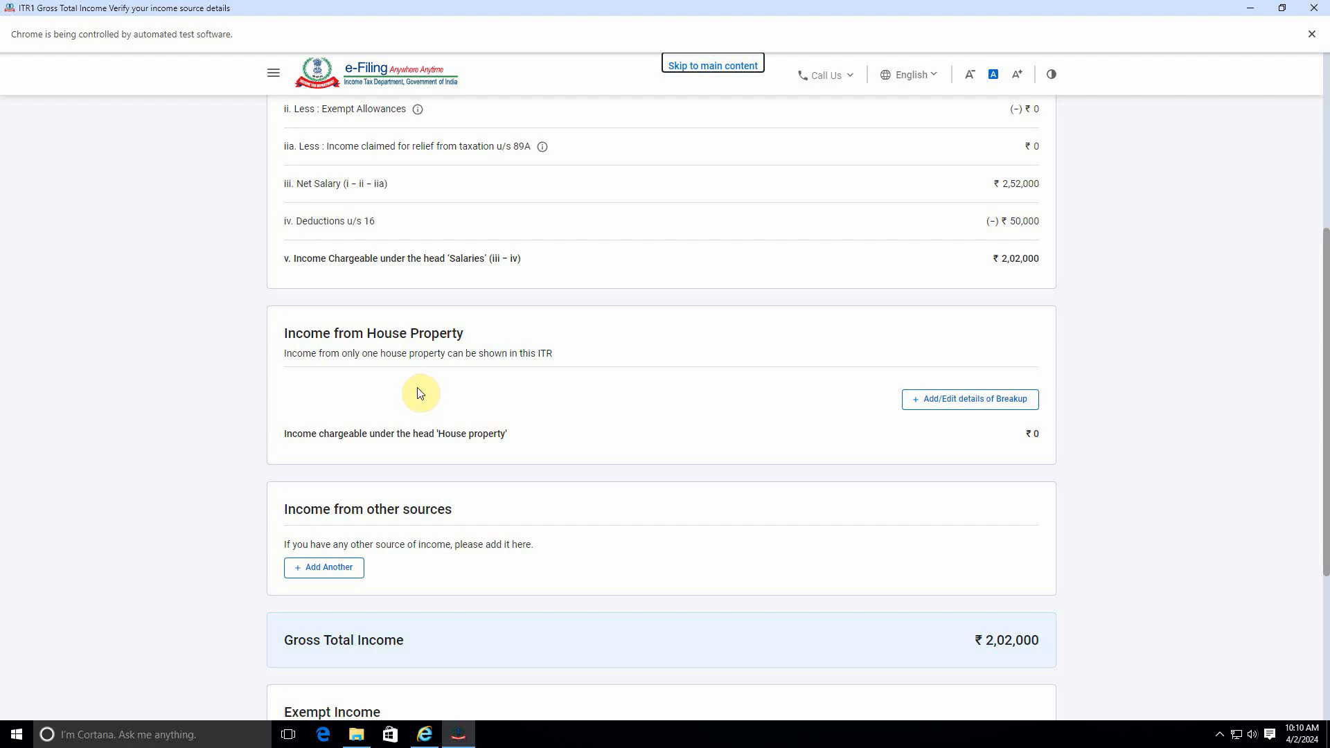
scroll(509, 454, "down", 2)
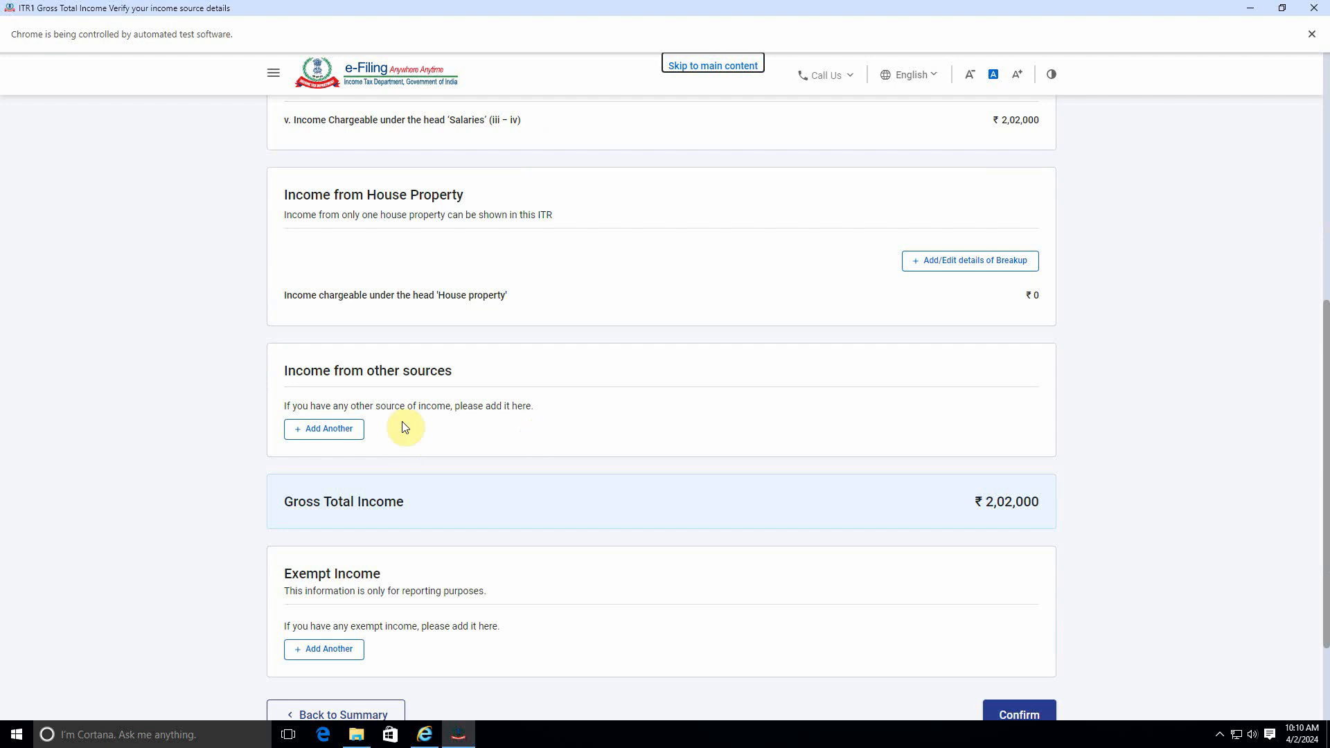
Step: Add another income from other sources, answering Yes to Any other and entering an amount of 250000
left_click(319, 429)
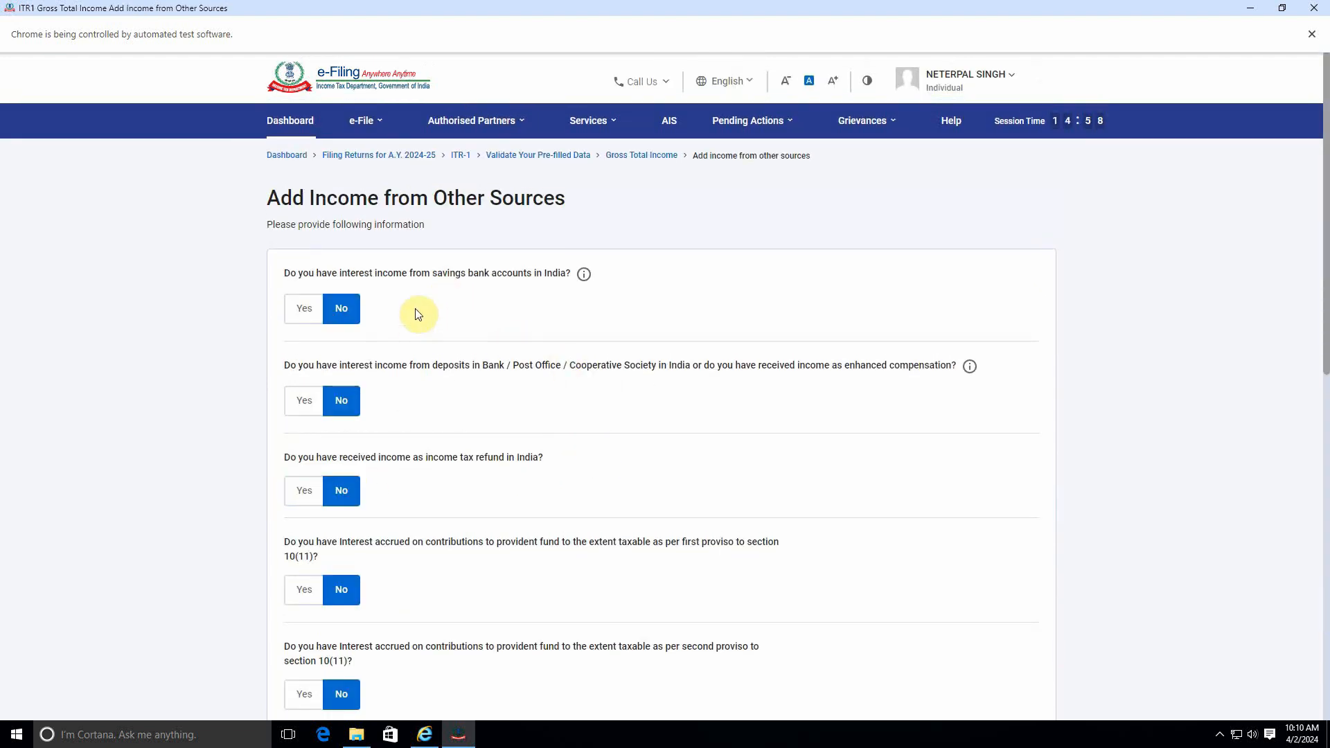
scroll(474, 487, "down", 8)
scroll(477, 484, "up", 4)
scroll(478, 483, "up", 3)
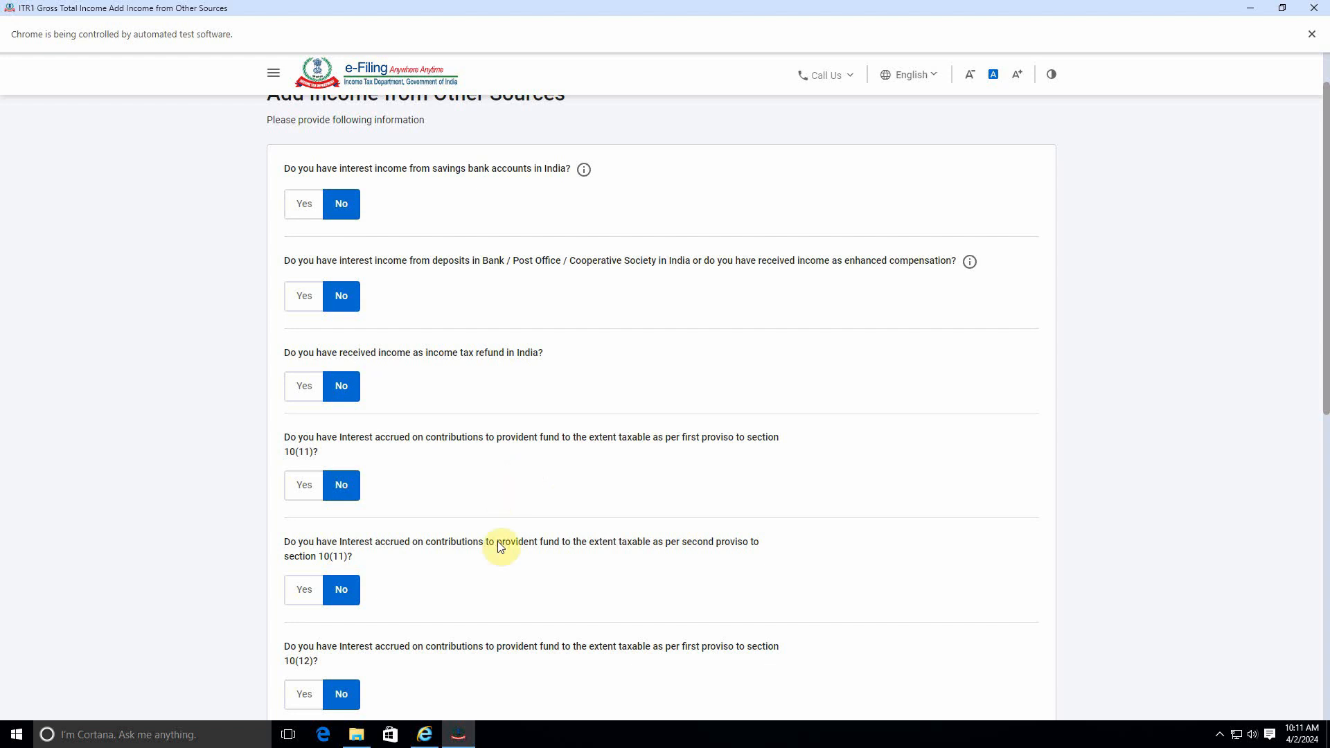
scroll(499, 547, "down", 7)
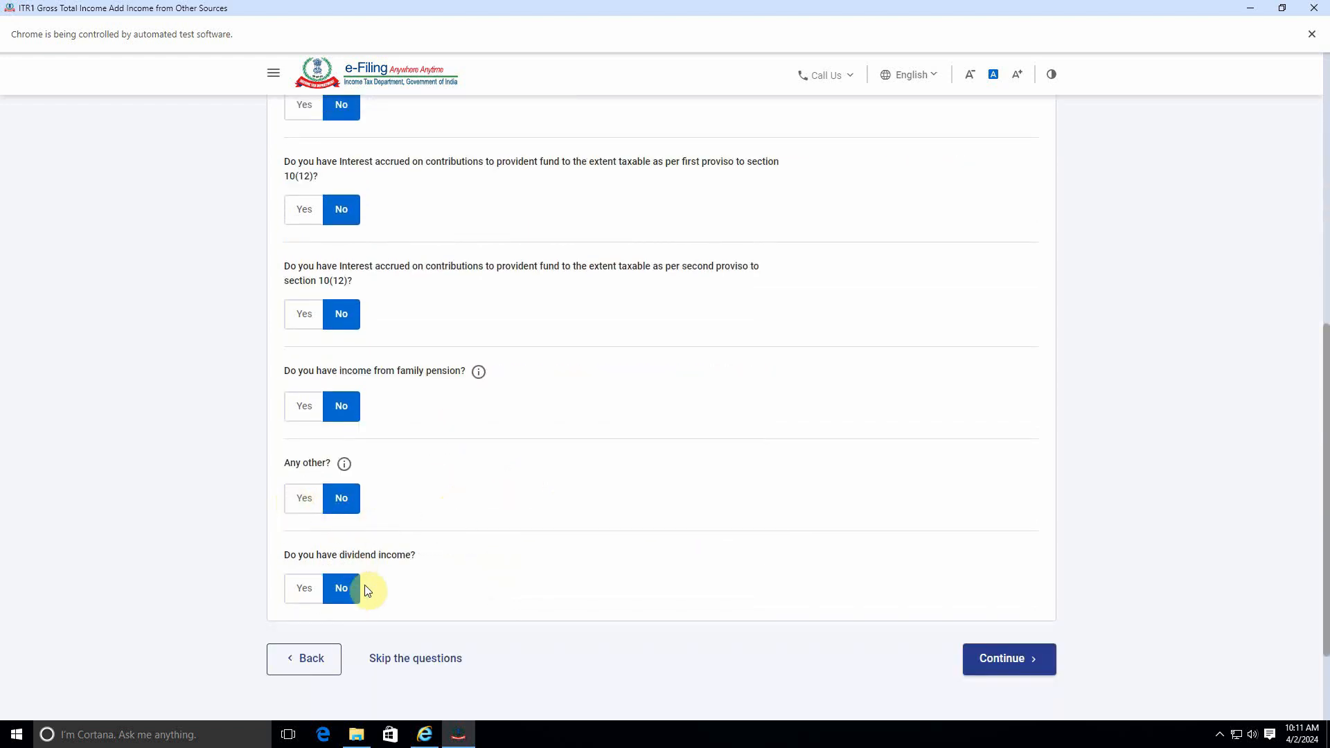
left_click(303, 502)
left_click(347, 542)
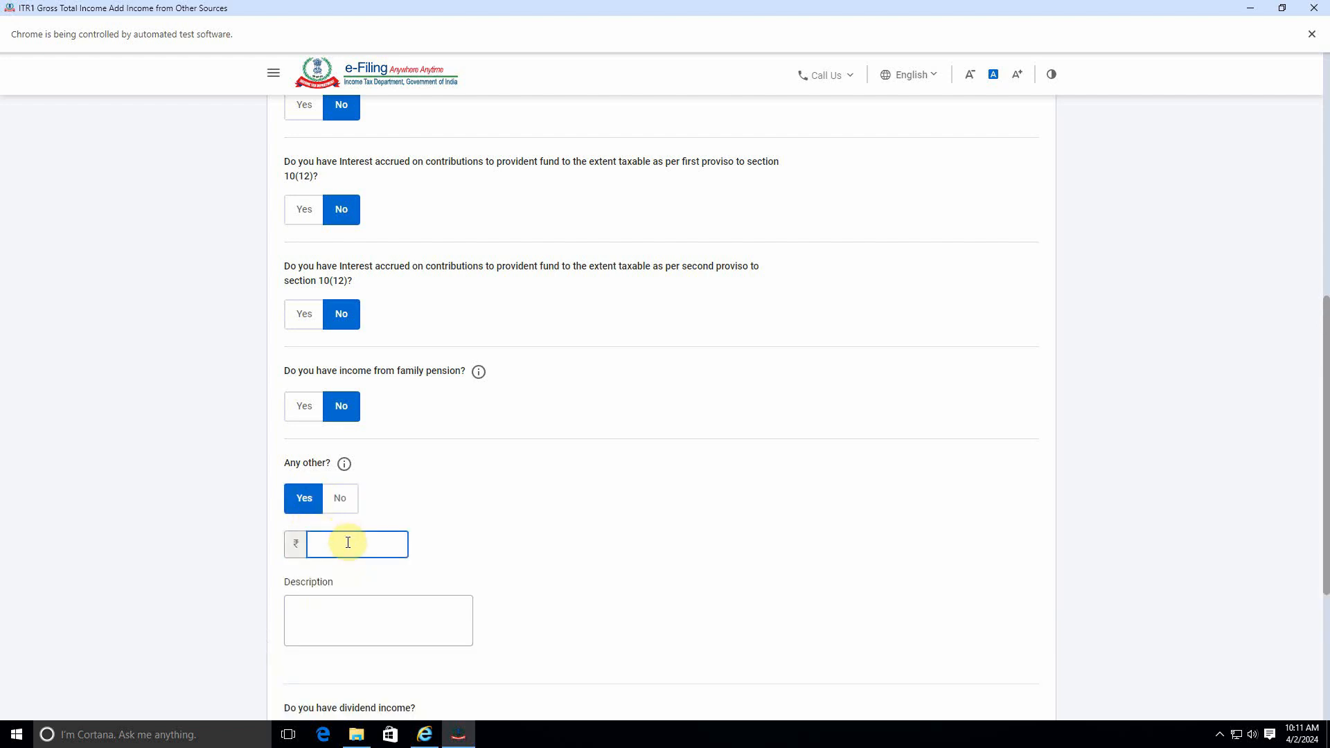
type("250000")
Step: Describe the other income as "other income" and continue to save it
left_click(349, 619)
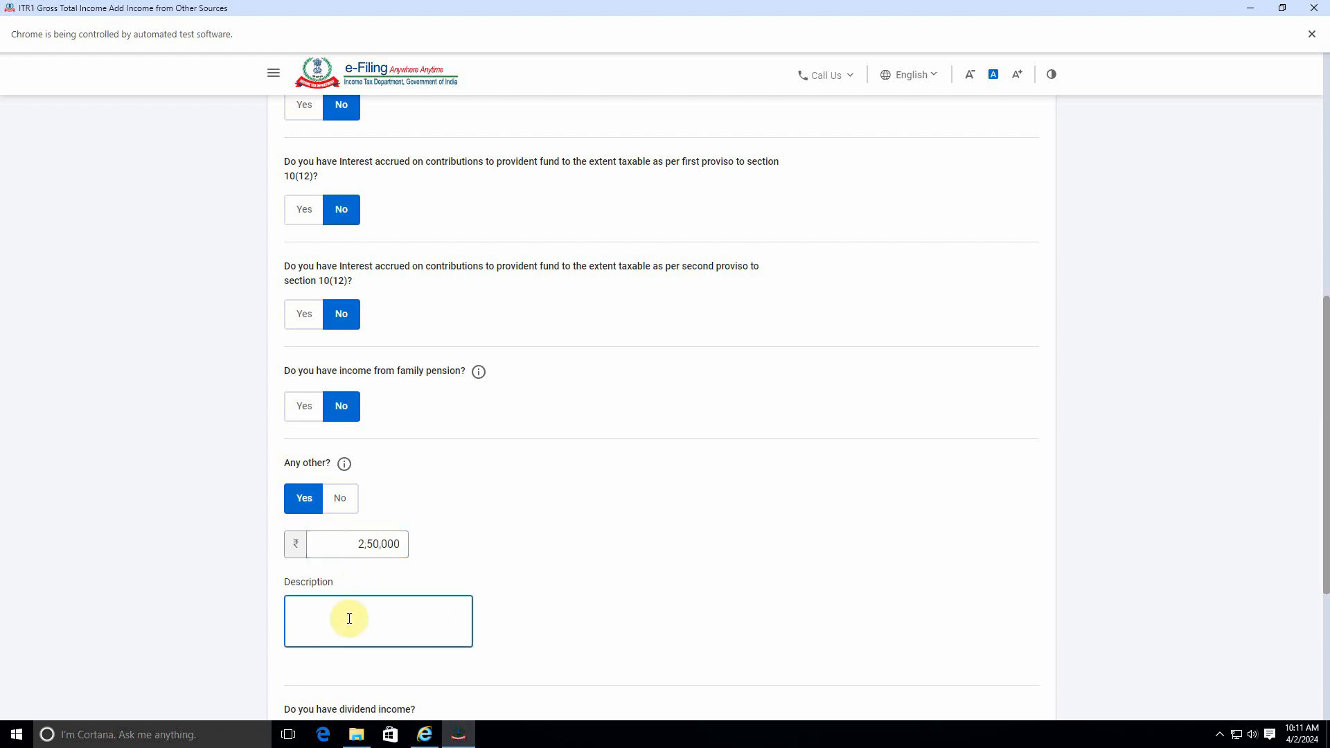
type("other income")
left_click(569, 558)
scroll(541, 547, "down", 5)
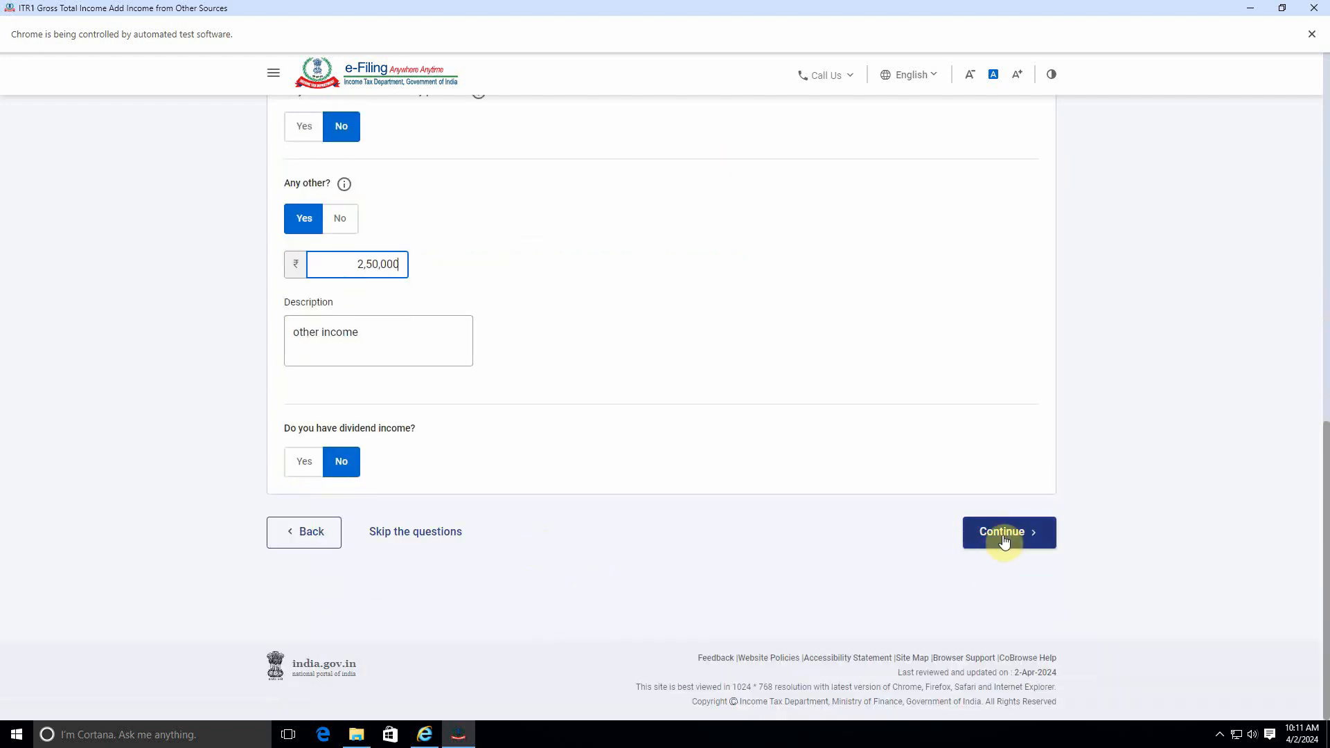
left_click(1004, 533)
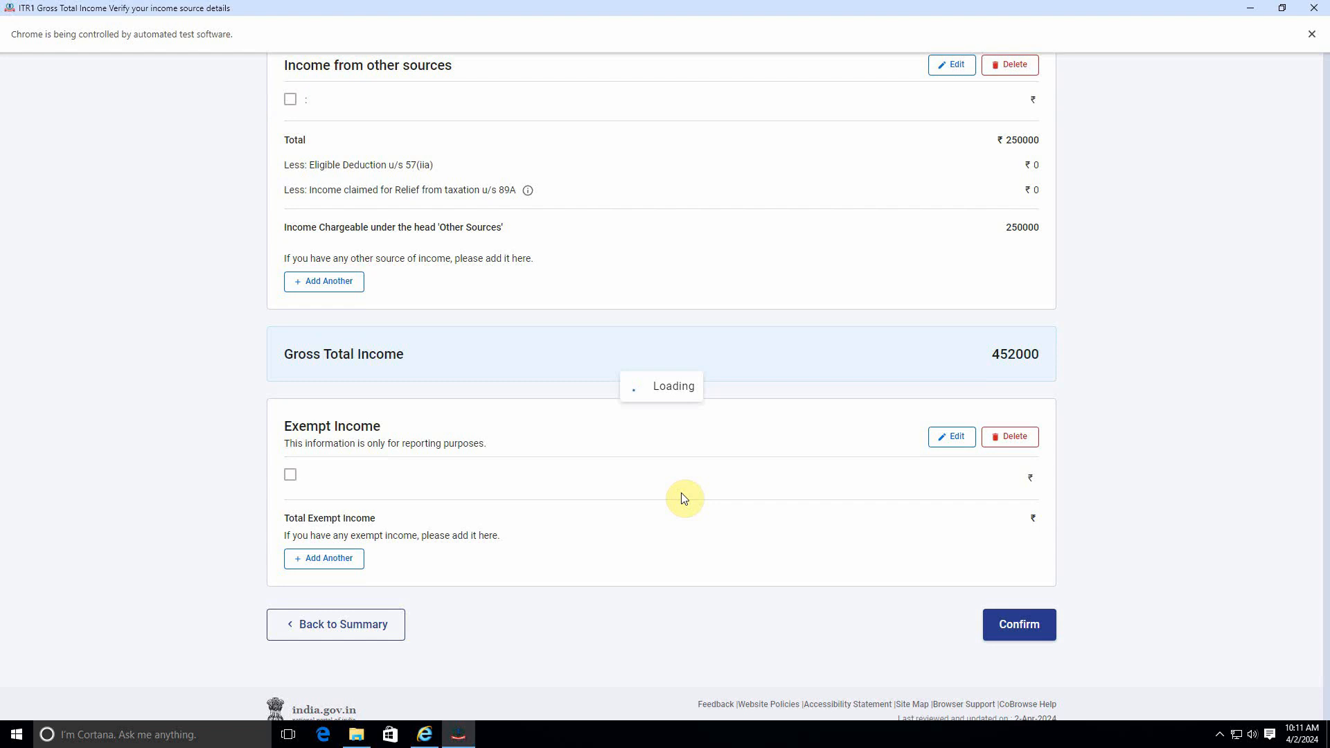
Step: Review the updated income sources and confirm the gross total income
scroll(718, 489, "down", 10)
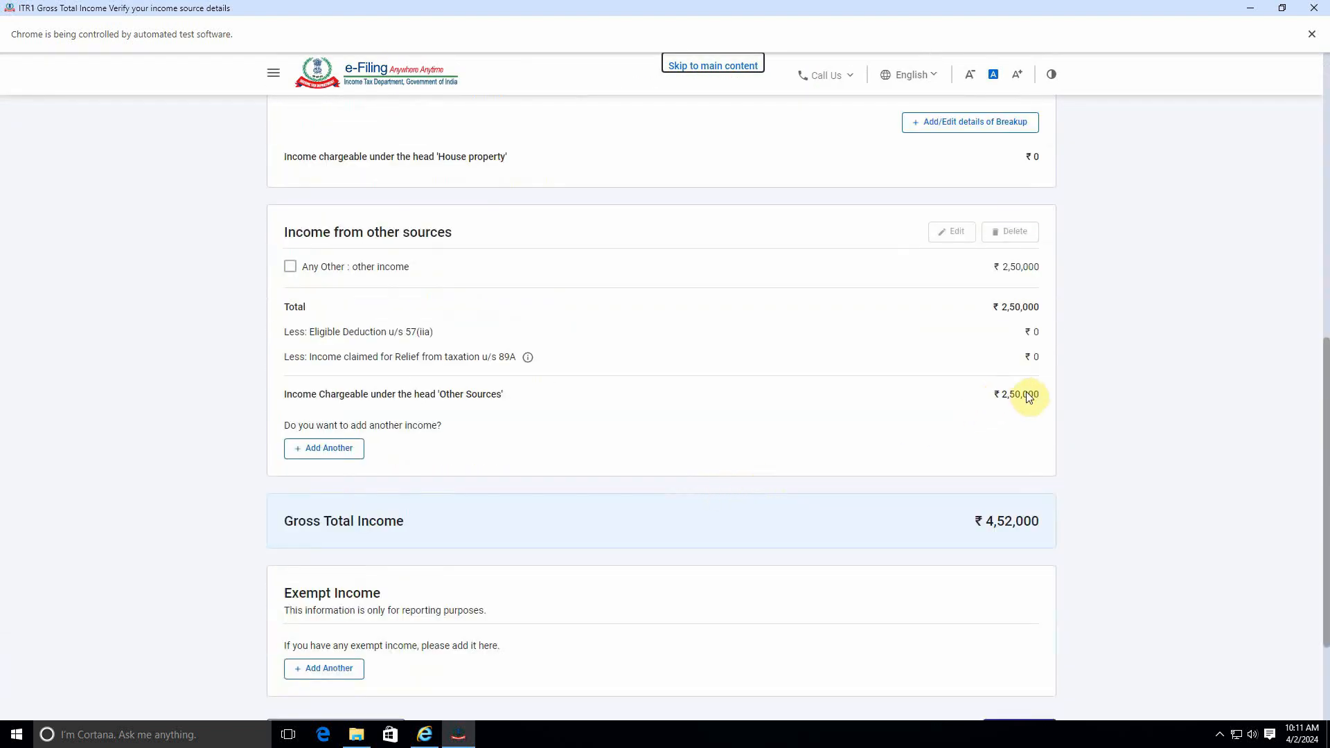
scroll(861, 445, "up", 4)
scroll(990, 308, "down", 4)
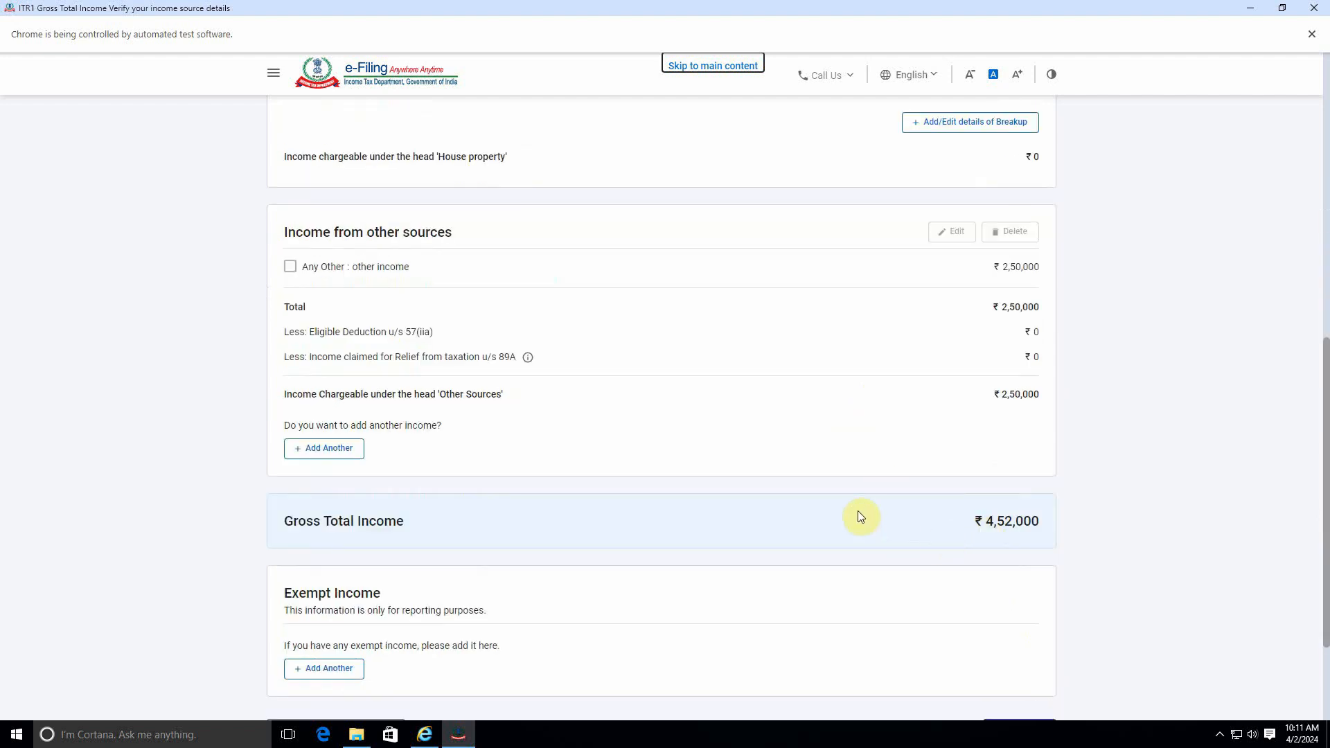
scroll(973, 547, "down", 2)
left_click(1035, 585)
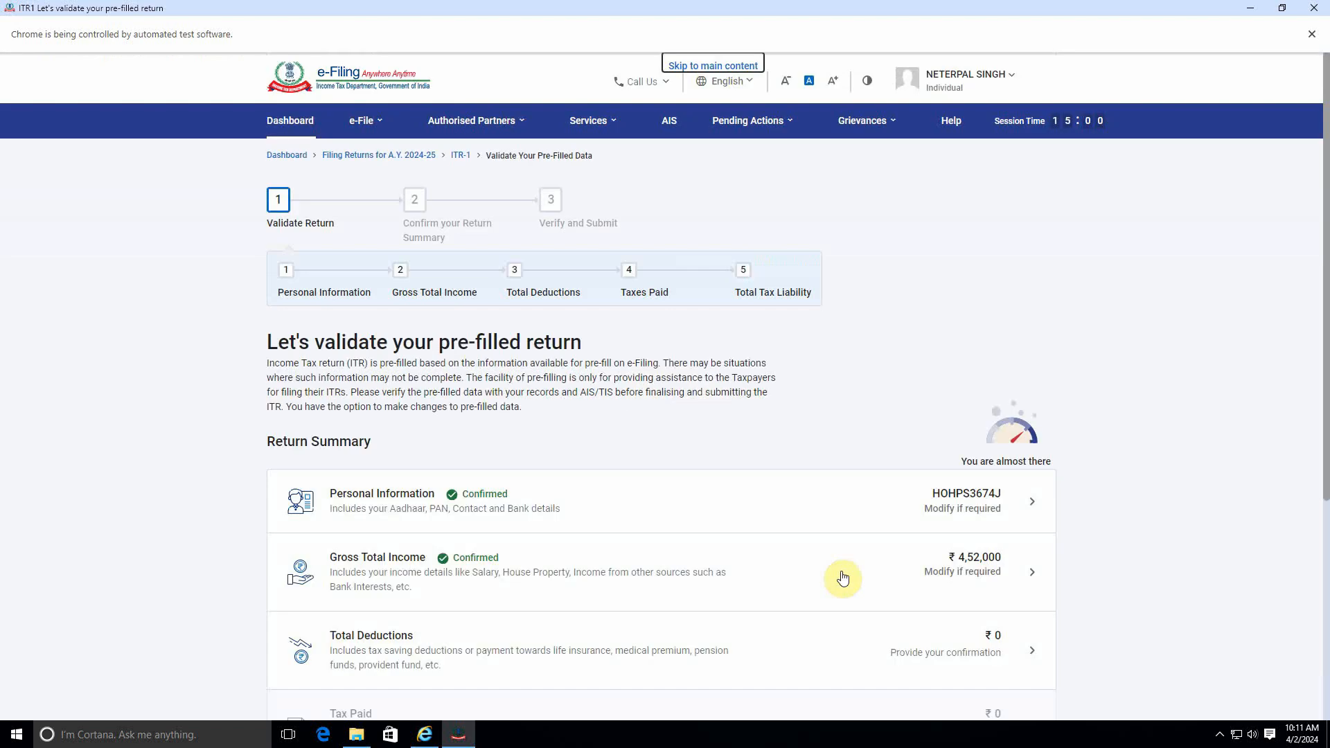
Step: Open Total Deductions, answer No to the 80CCD(2) employer pension contribution question and continue
scroll(490, 439, "down", 3)
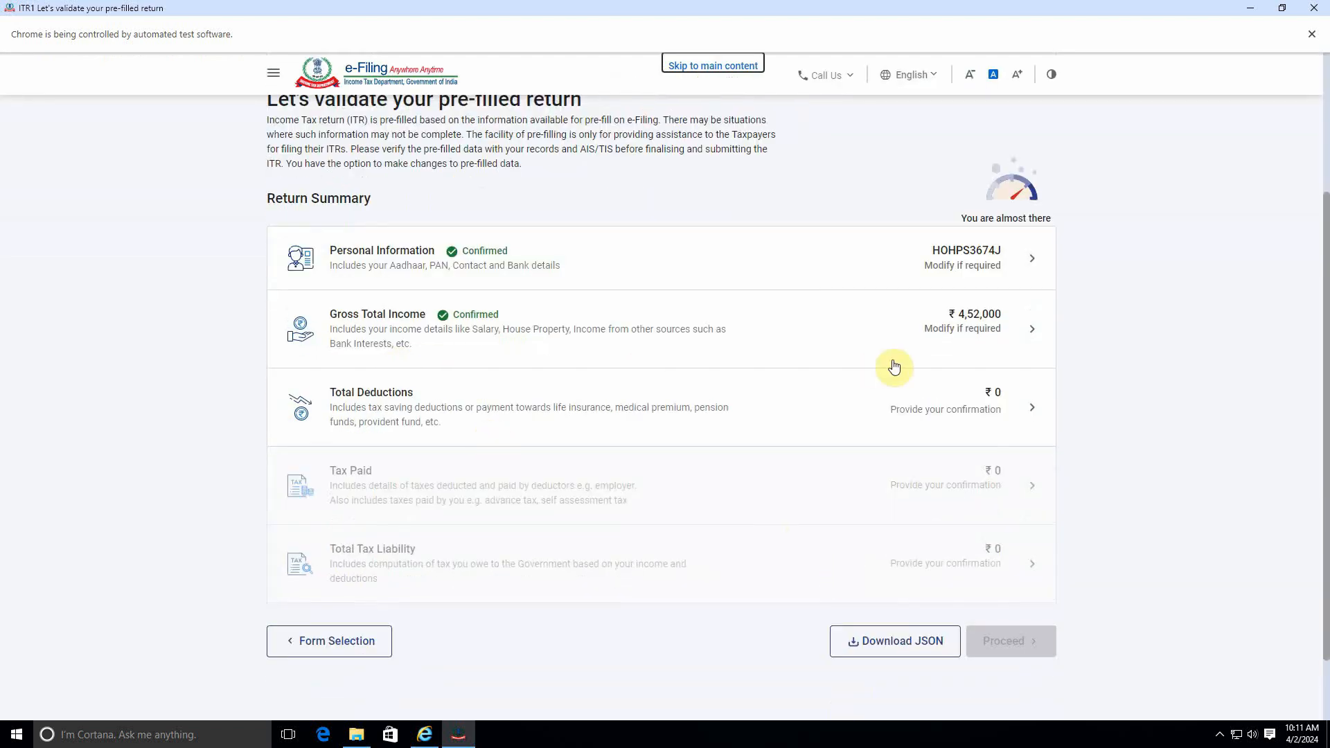
left_click(966, 397)
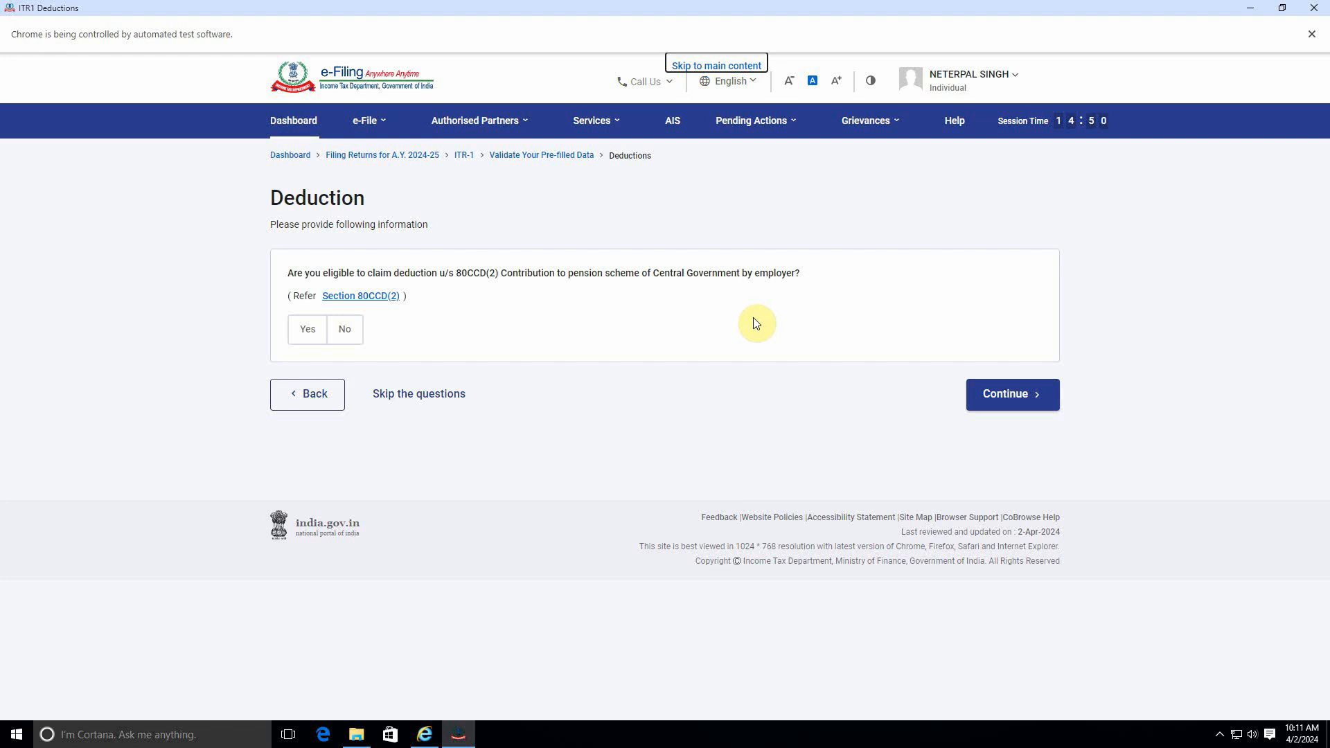
left_click(344, 330)
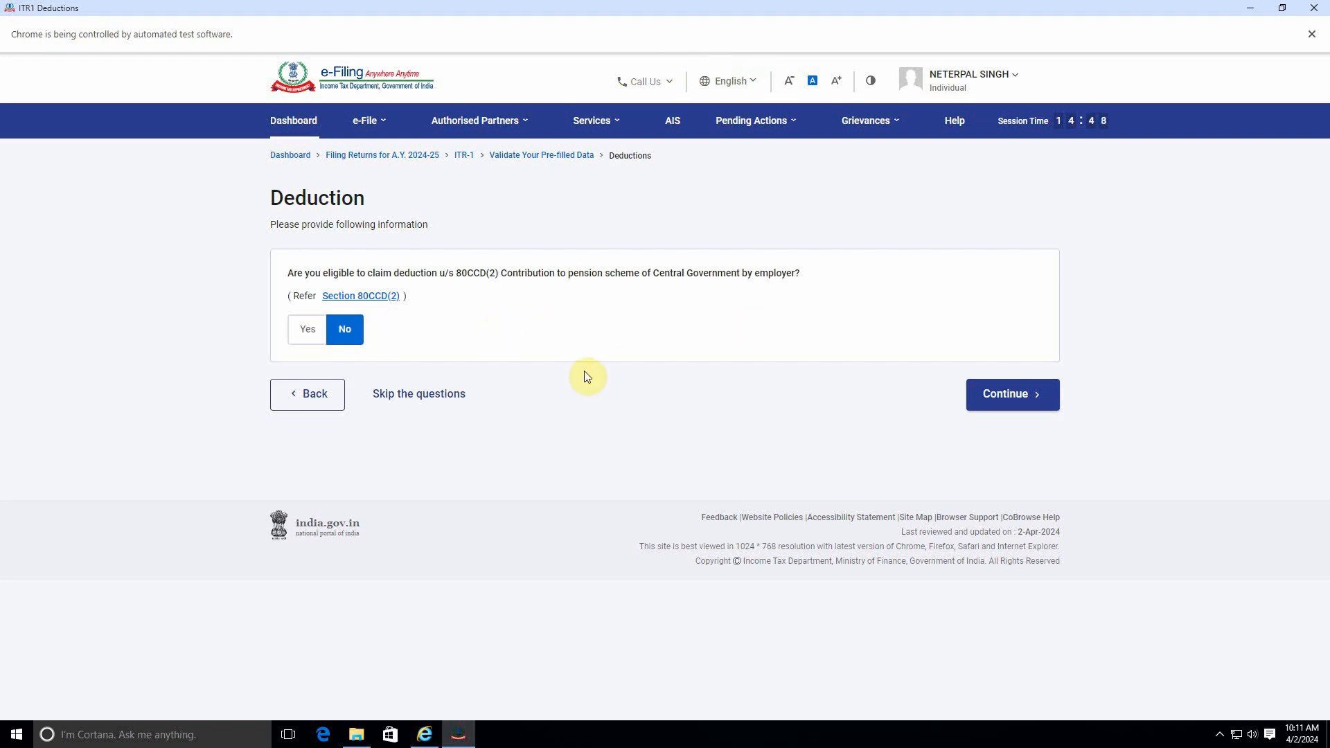
left_click(984, 405)
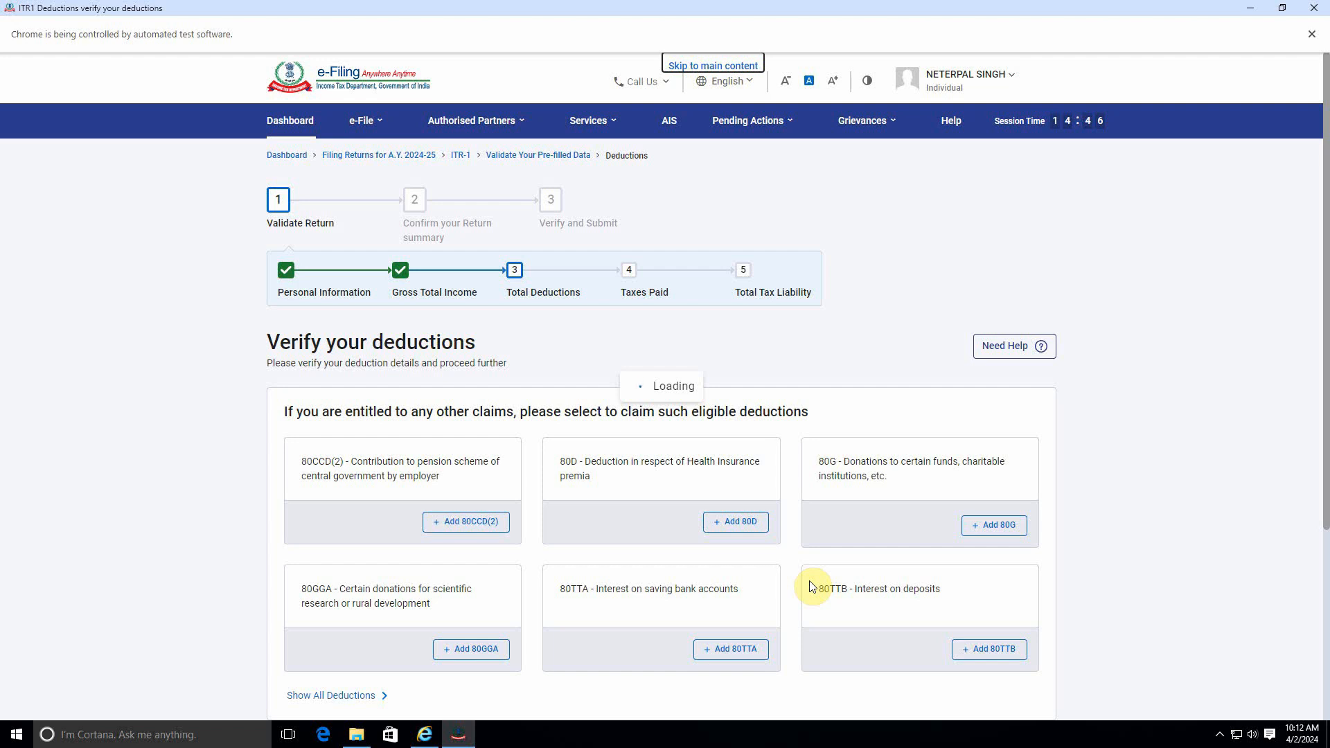
Step: Expand the full list of deductions to review it, then confirm the deductions without claiming any
scroll(831, 554, "down", 3)
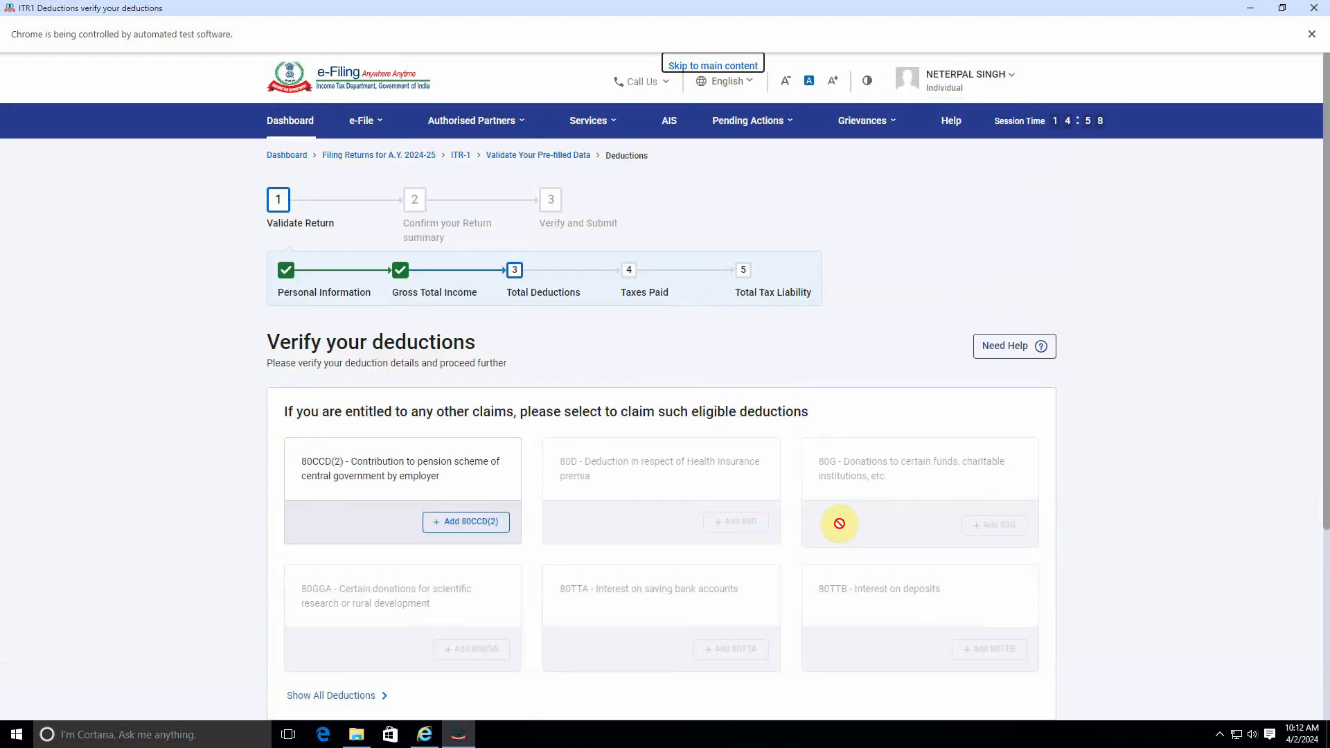
scroll(555, 516, "down", 5)
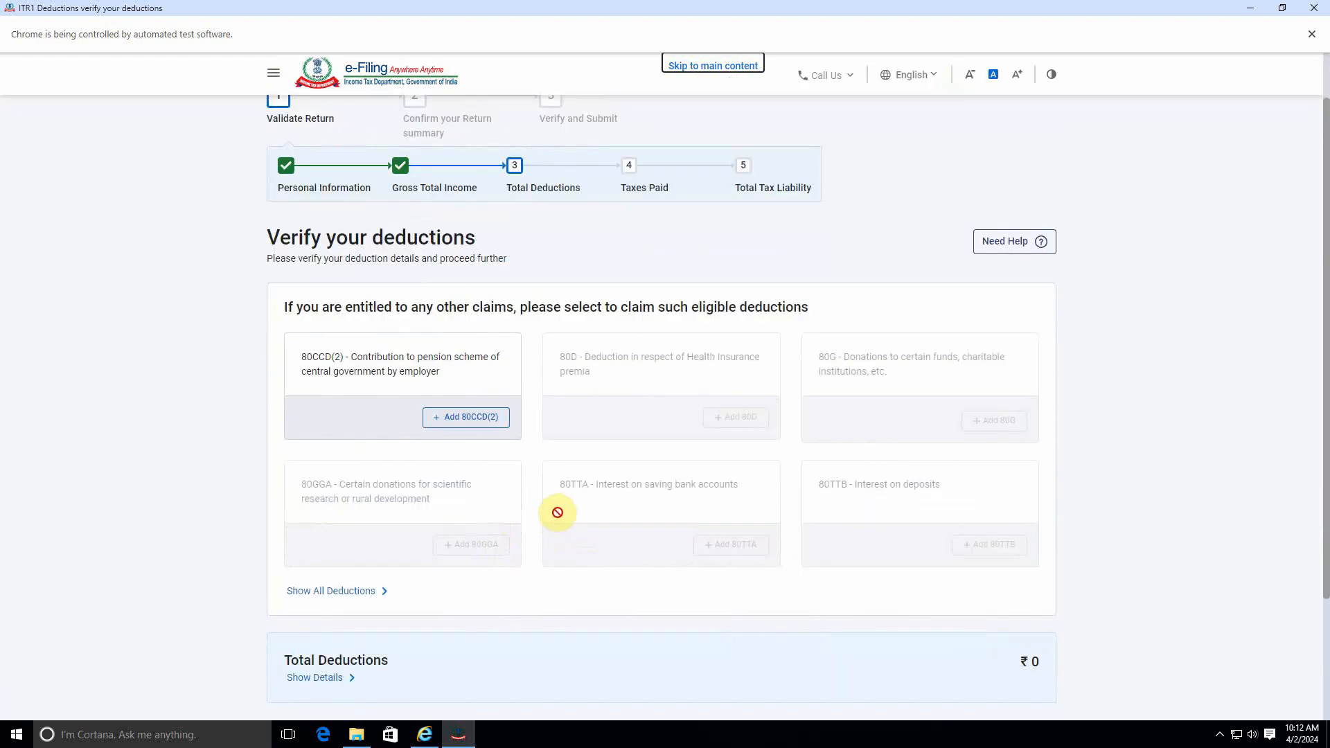
scroll(558, 510, "up", 3)
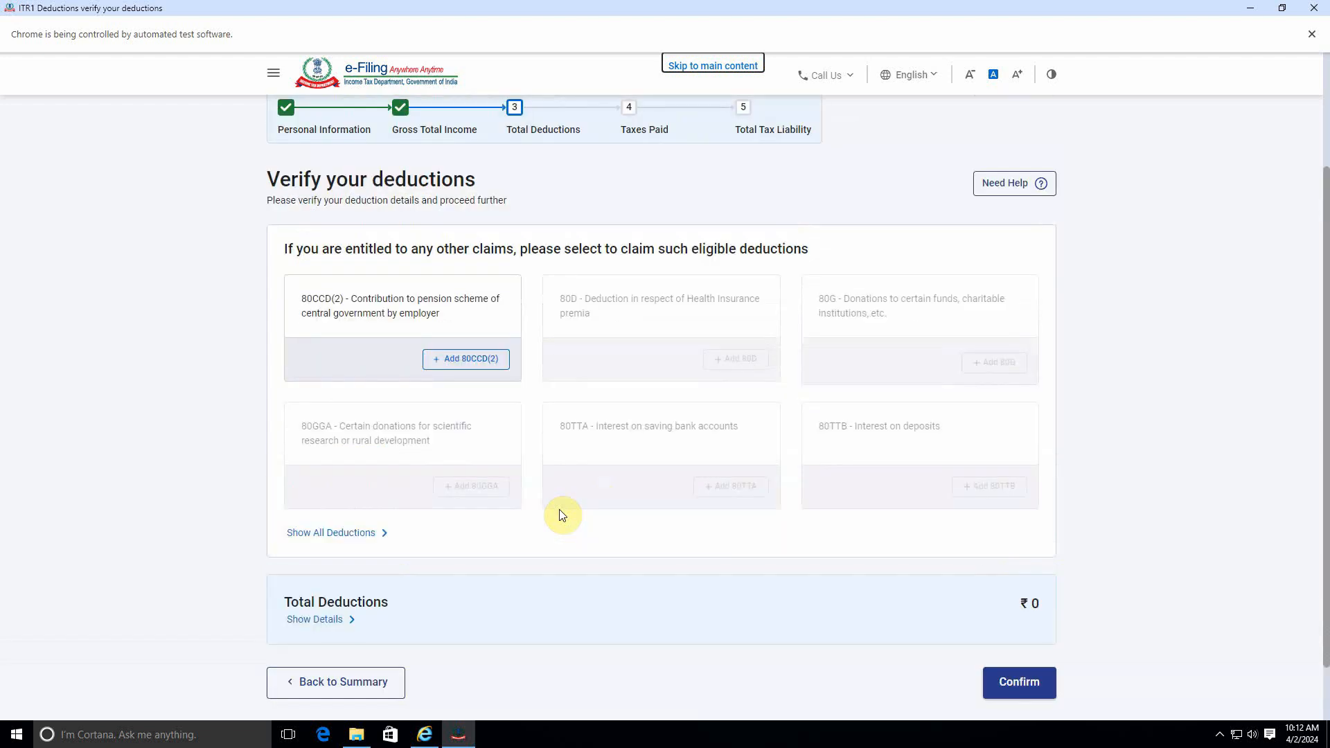
scroll(565, 510, "down", 3)
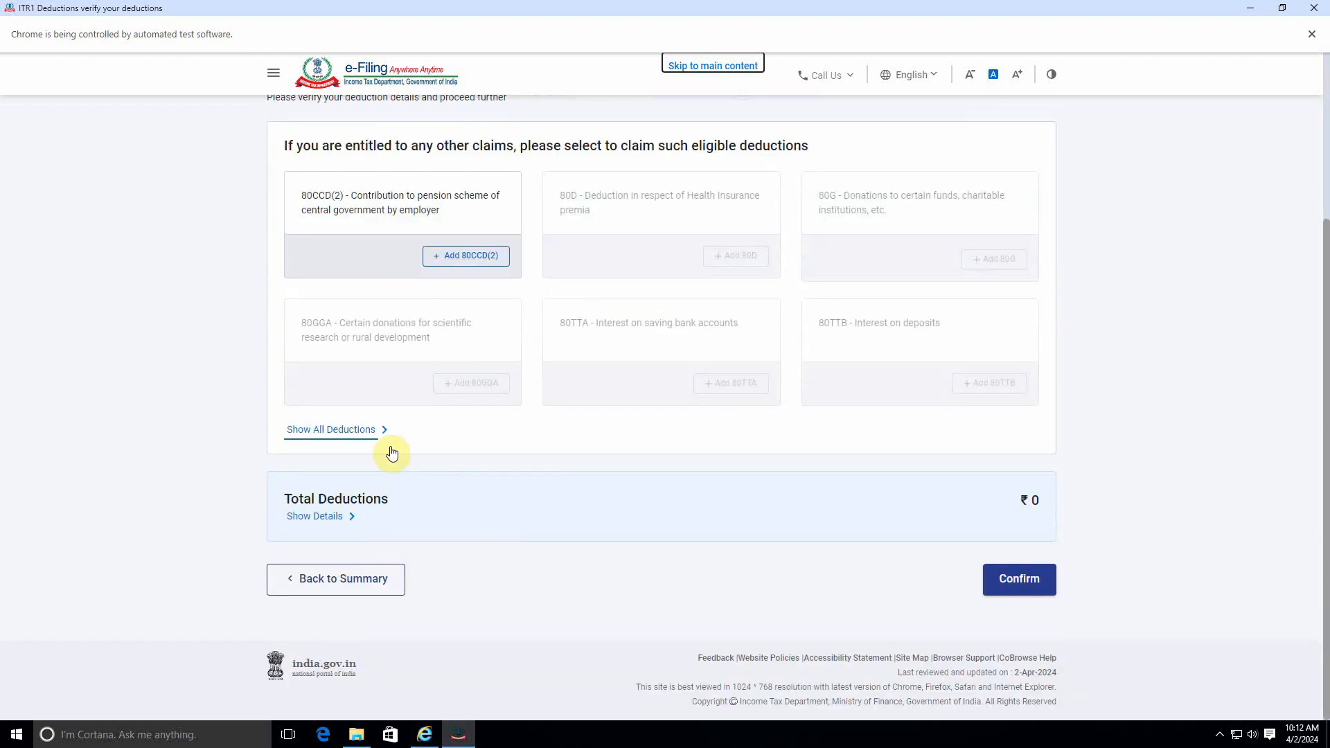
left_click(339, 432)
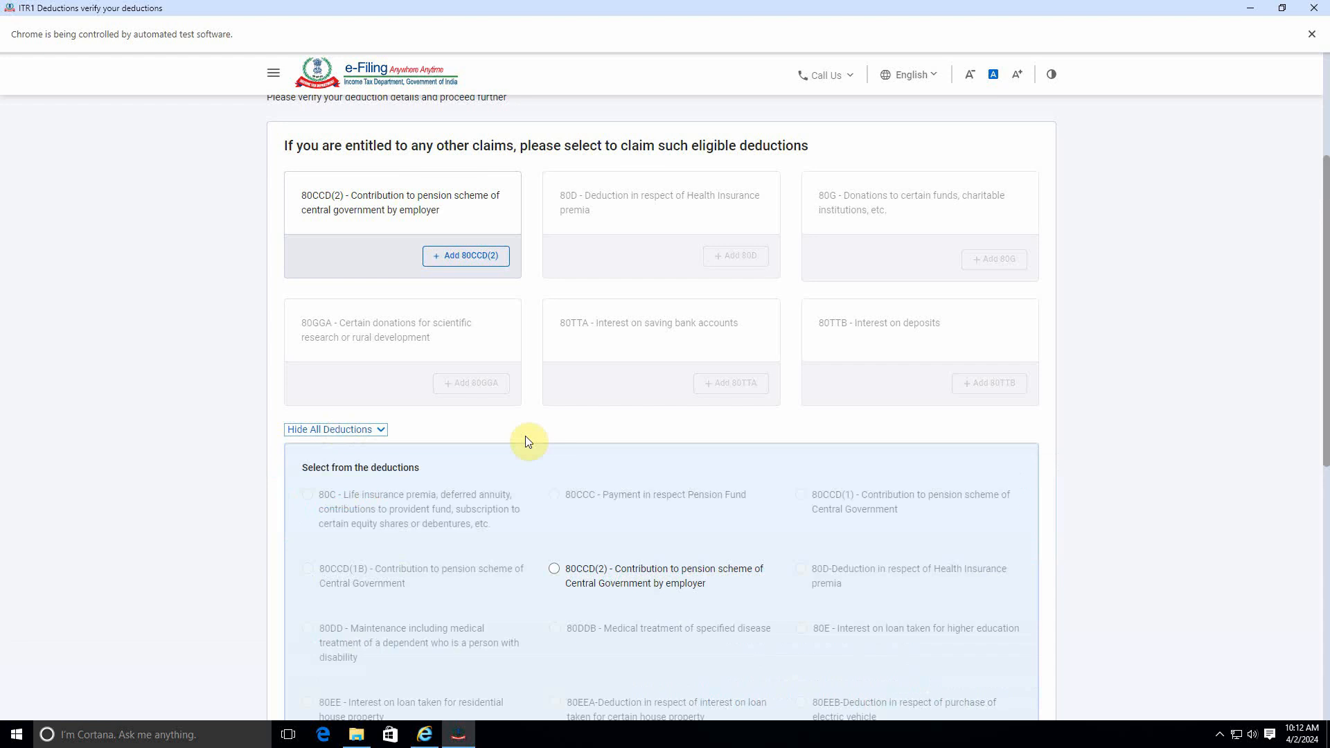
scroll(599, 528, "down", 8)
scroll(600, 526, "up", 10)
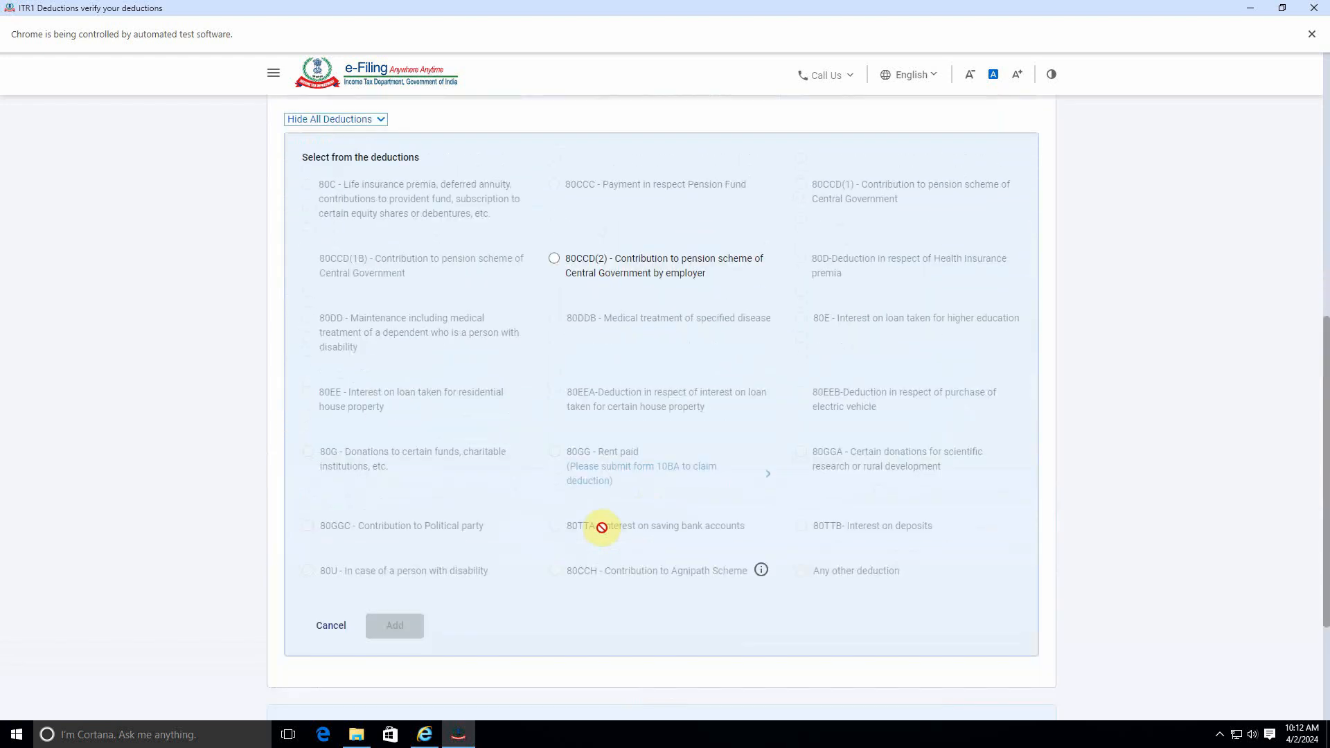
scroll(795, 516, "down", 10)
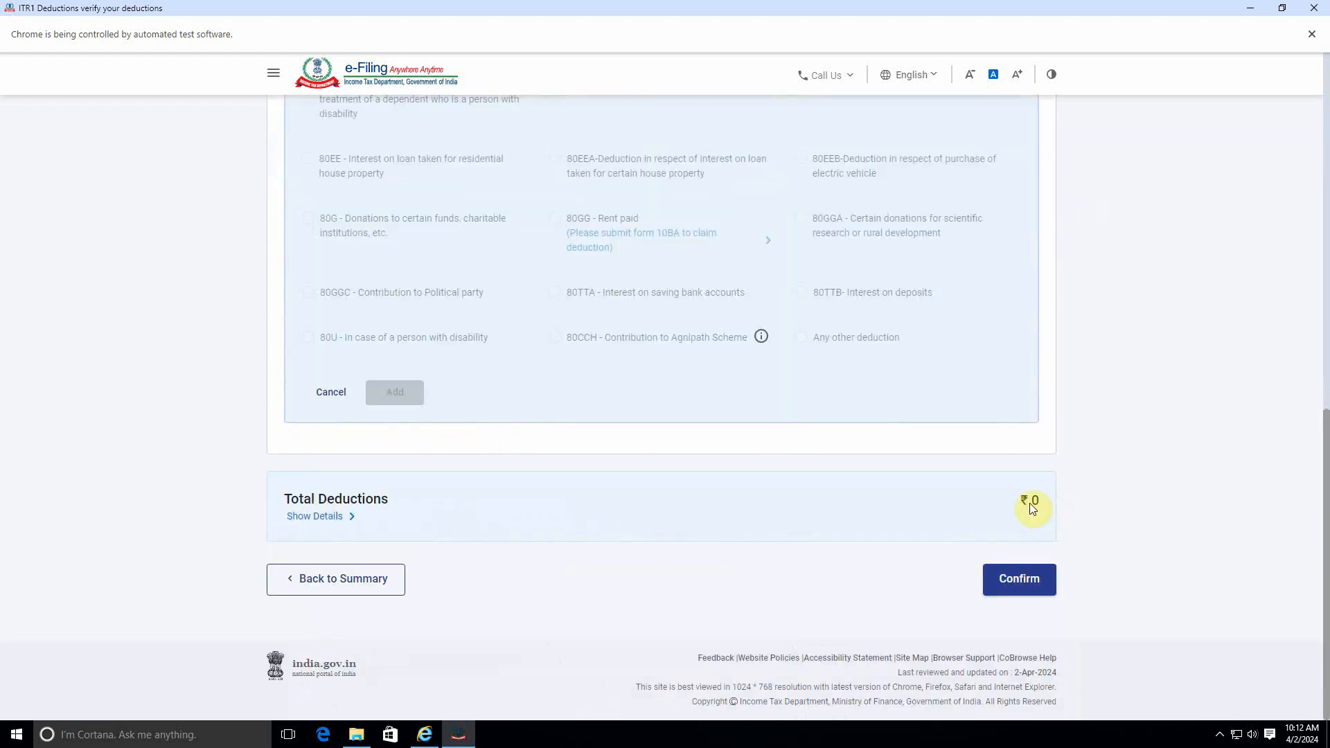
scroll(755, 514, "up", 4)
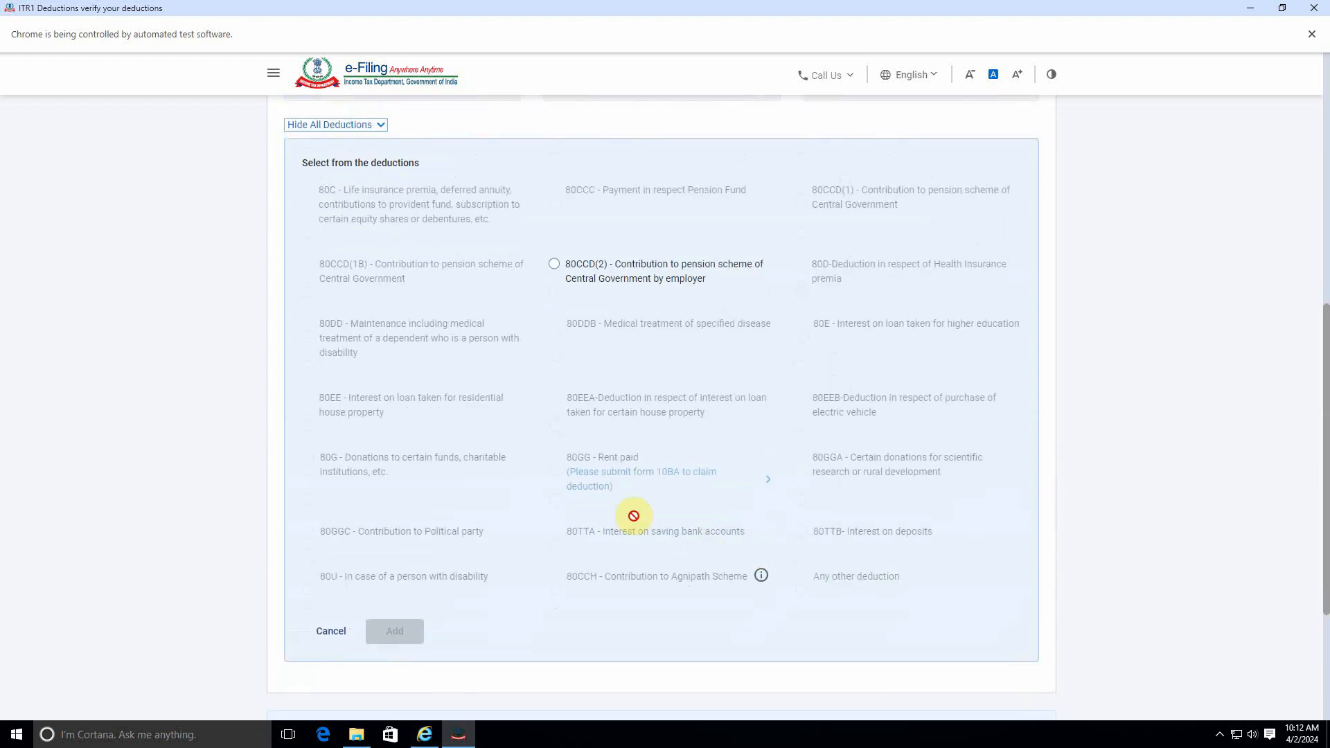
scroll(632, 513, "up", 8)
scroll(633, 511, "down", 10)
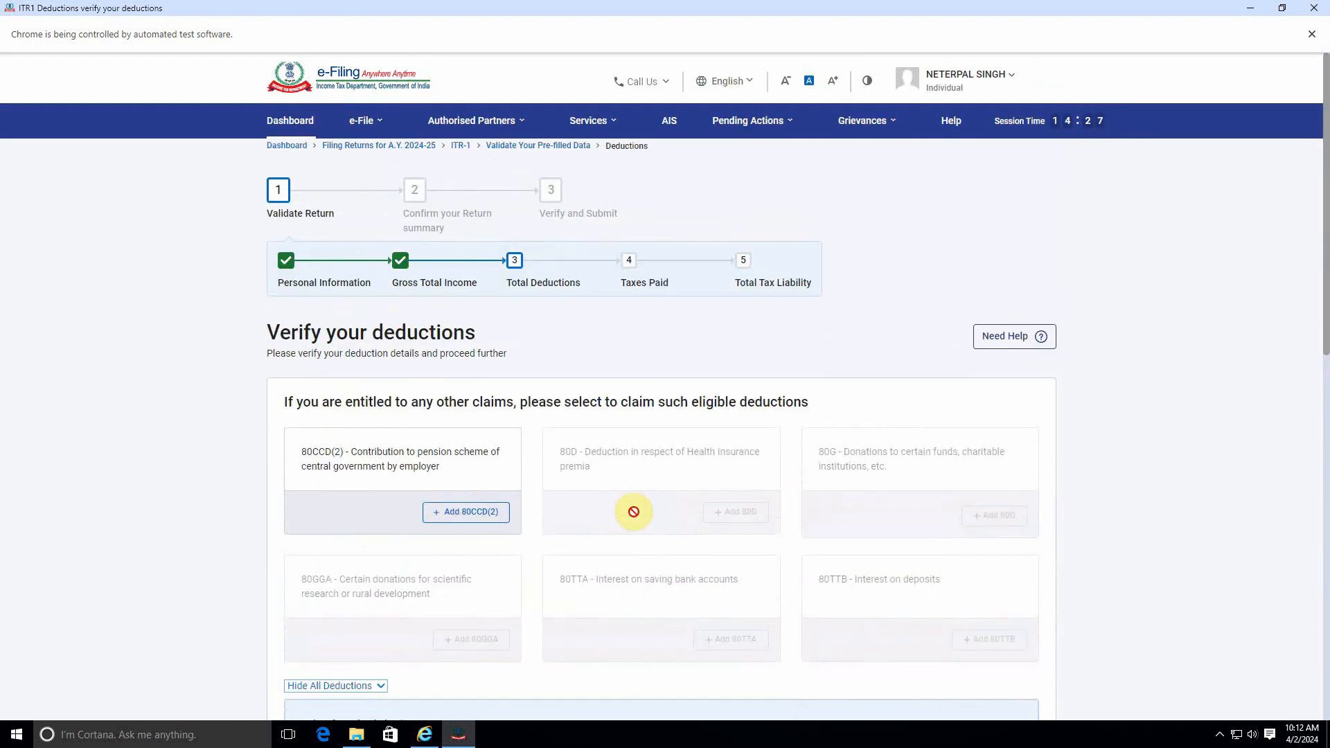
left_click(998, 573)
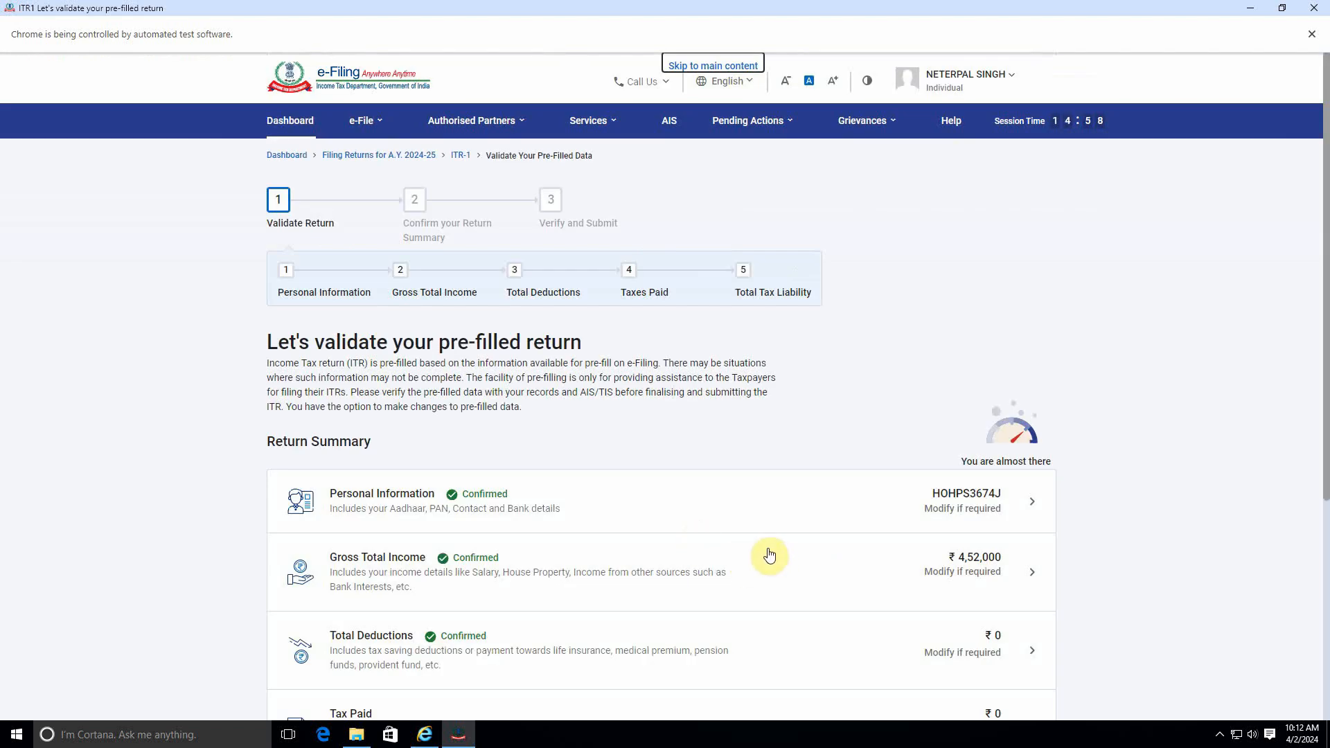
Step: Open Personal Information, choose Yes to opt out of the new tax regime under section 115BAC(6), and confirm
left_click(597, 512)
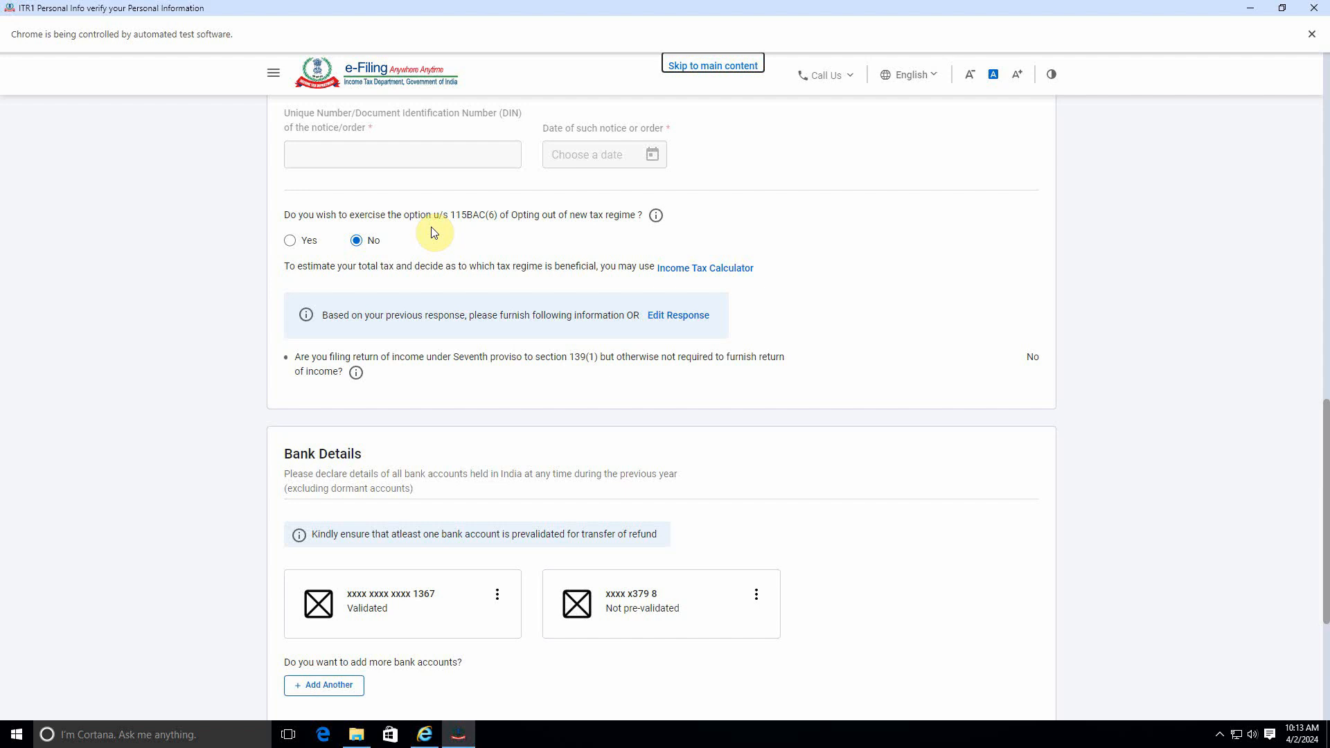
left_click(290, 240)
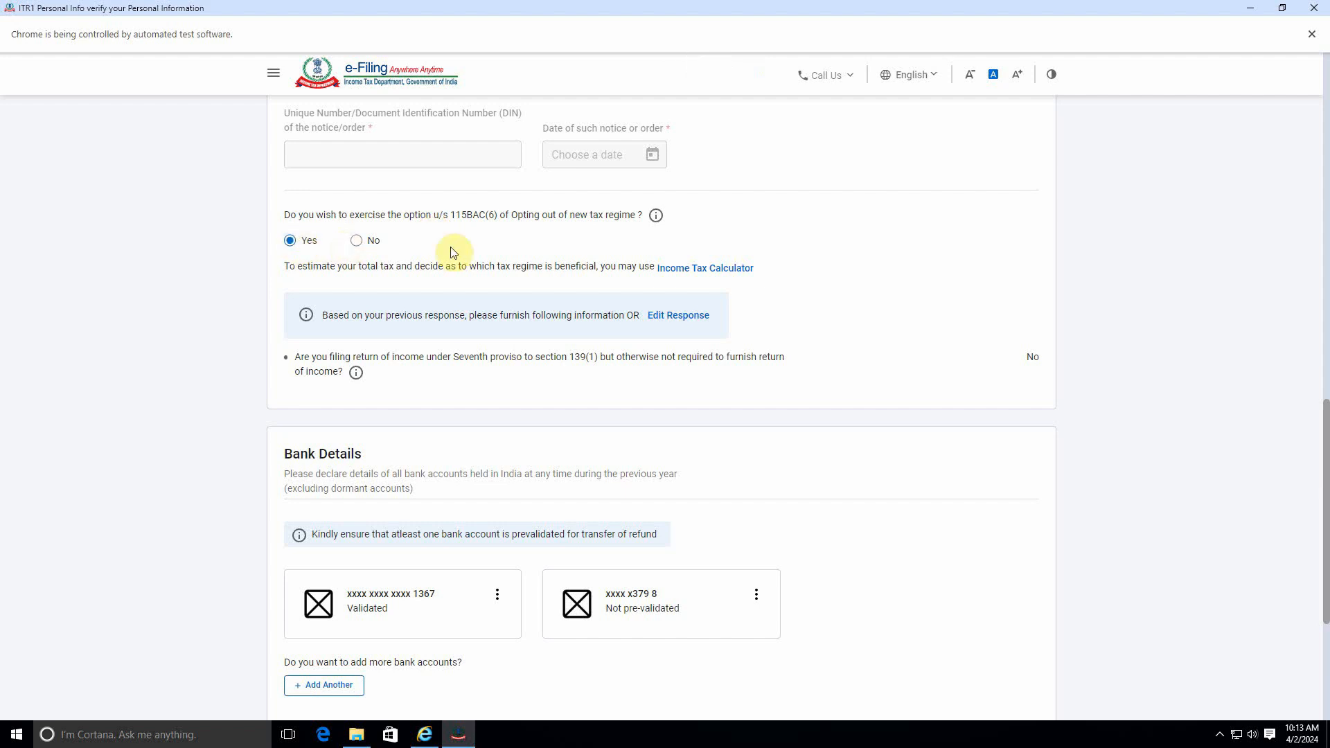
left_click(357, 242)
left_click(306, 240)
left_click(356, 240)
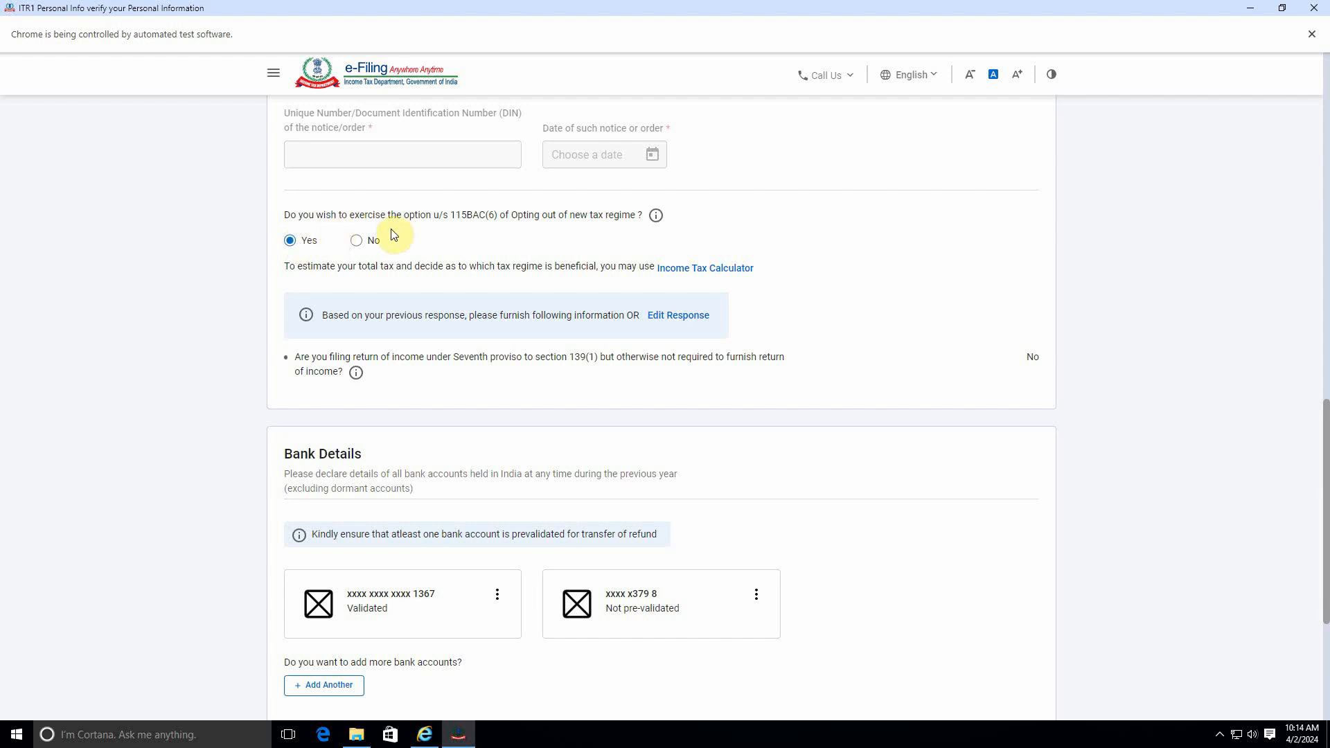
left_click(357, 241)
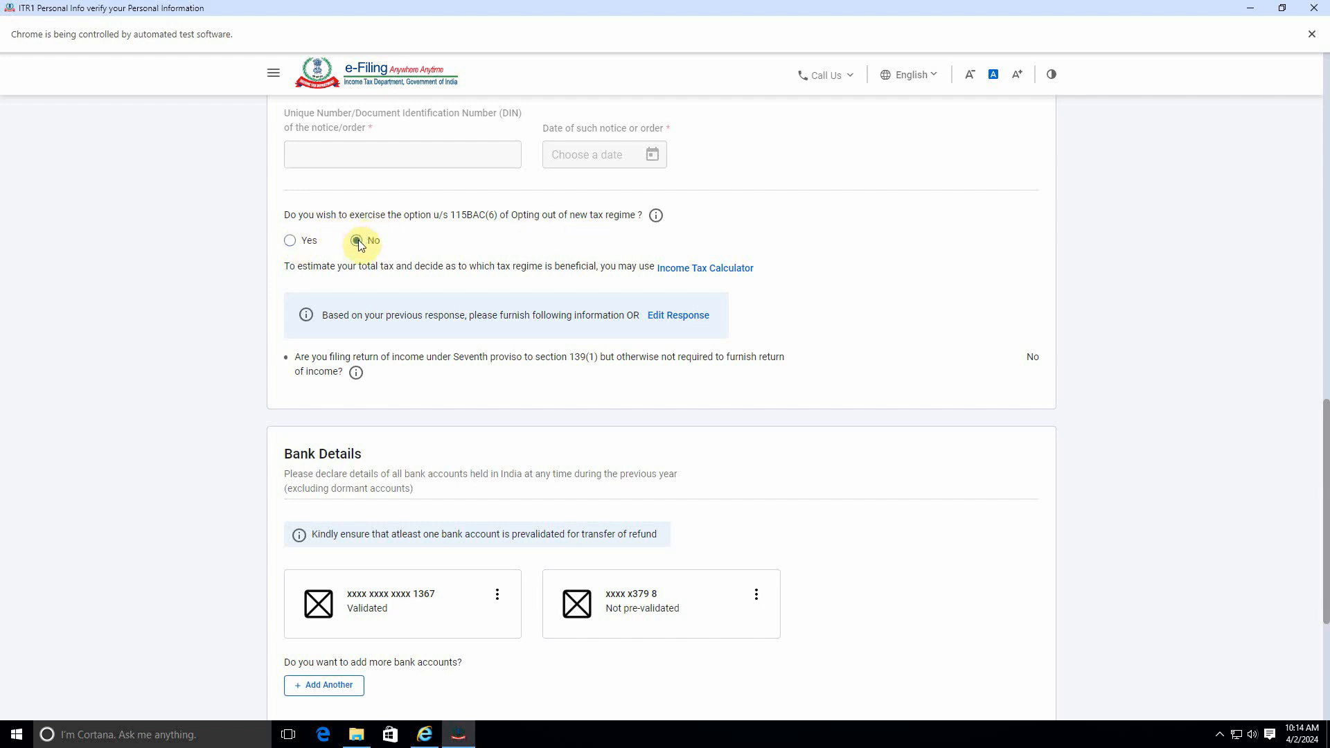
left_click(290, 241)
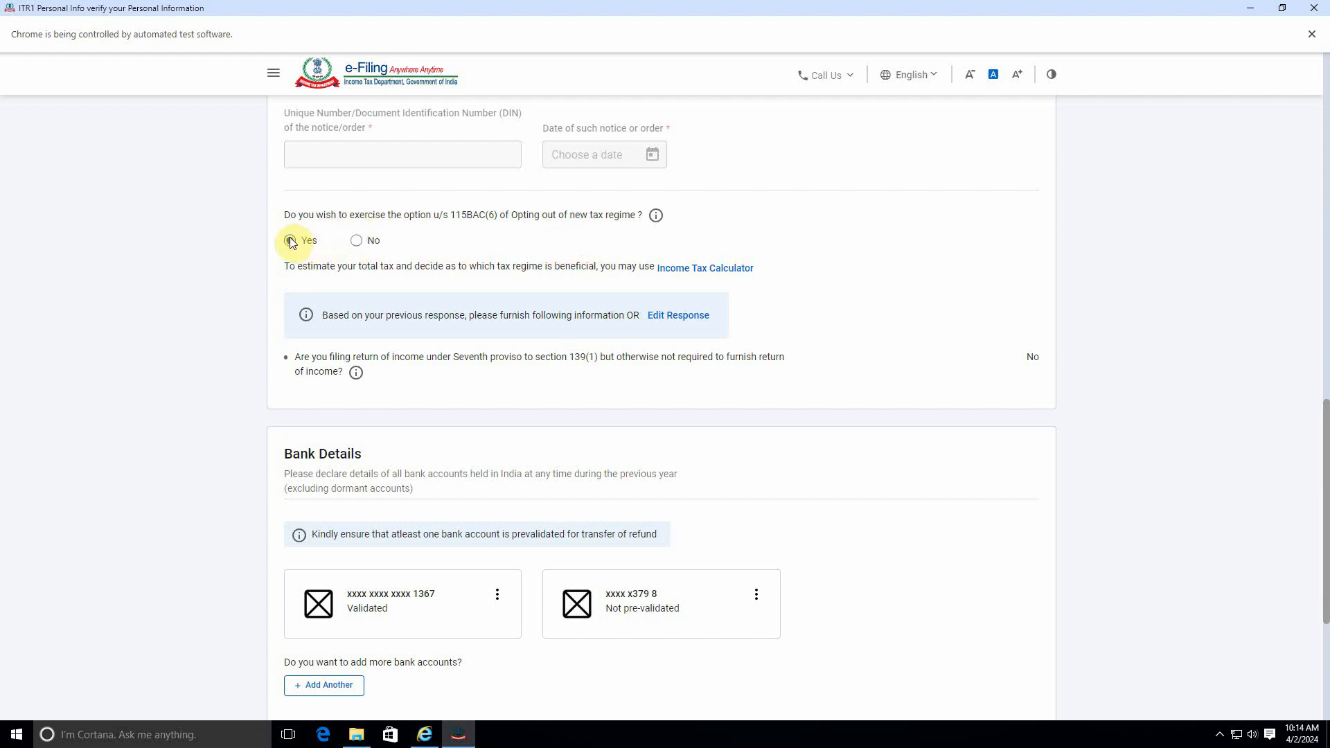
scroll(350, 282, "down", 4)
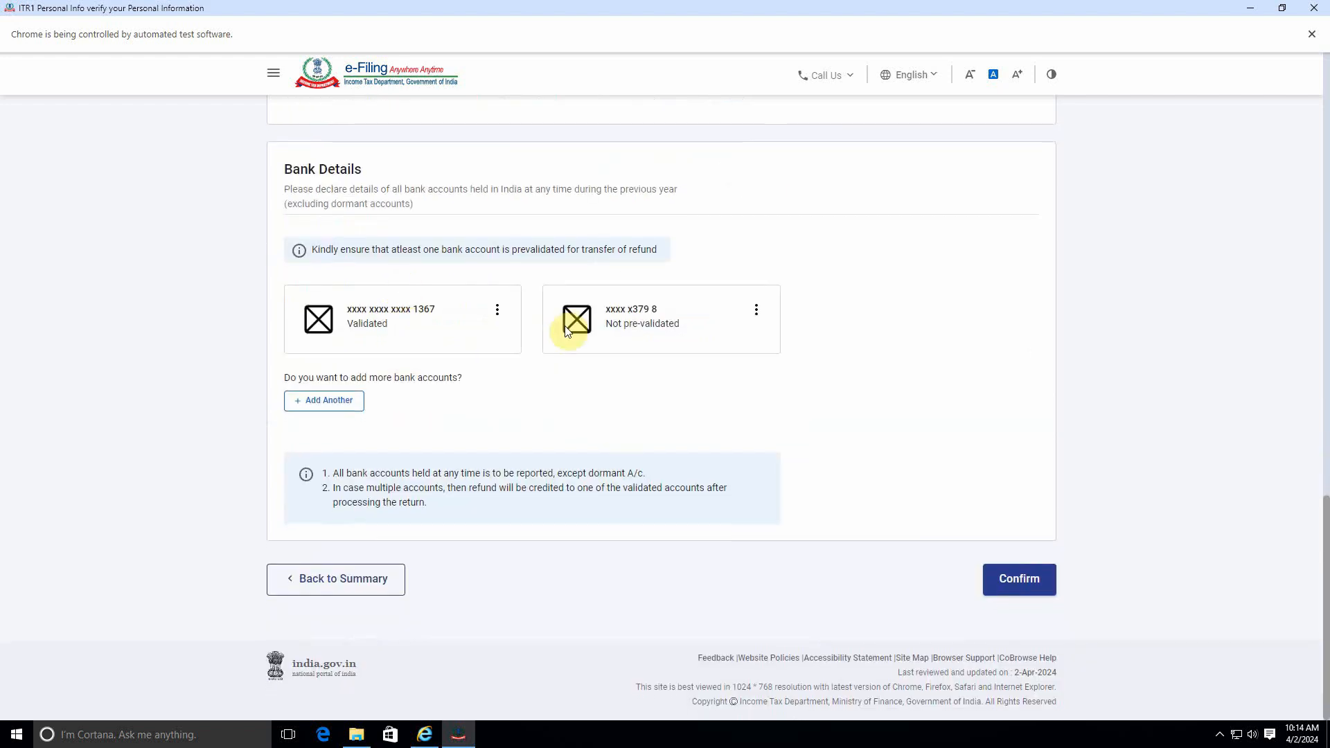
left_click(1019, 581)
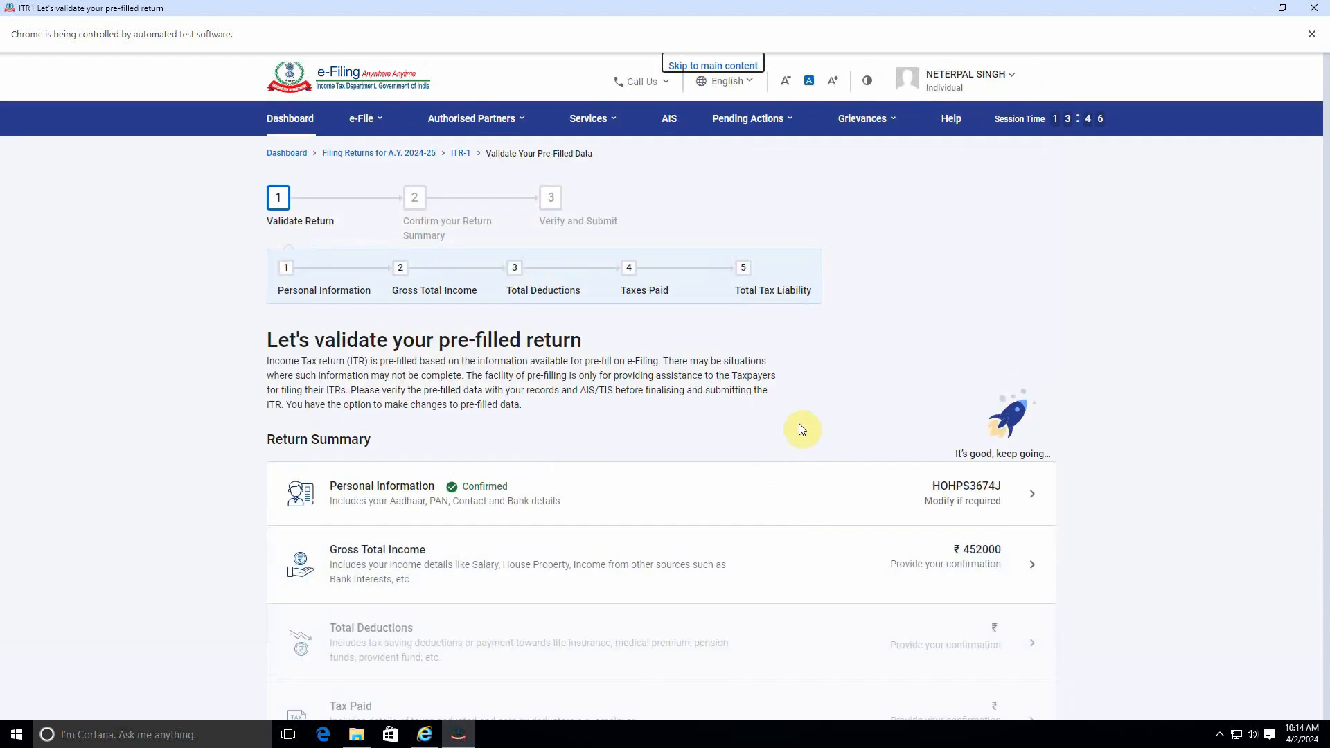
Step: Reopen Gross Total Income and continue past the salary exemption questions to the income sources page
scroll(790, 454, "down", 3)
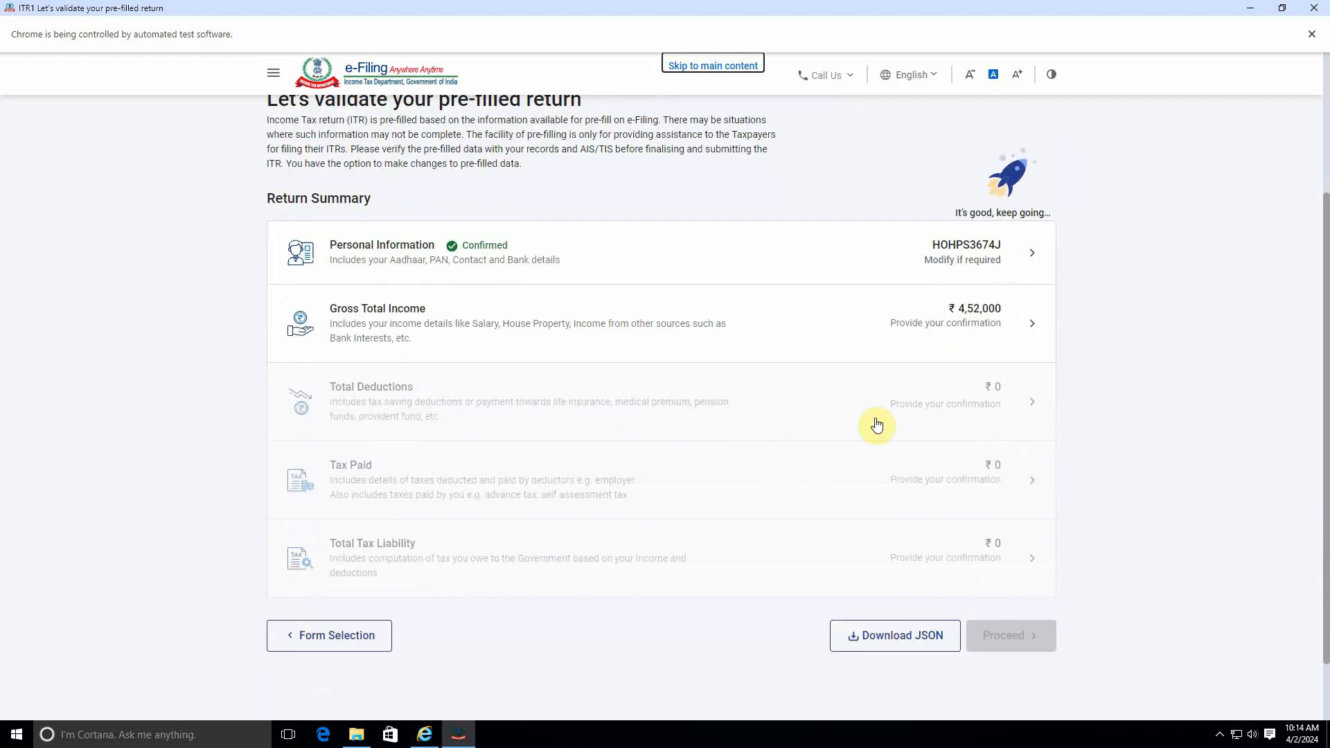
left_click(953, 353)
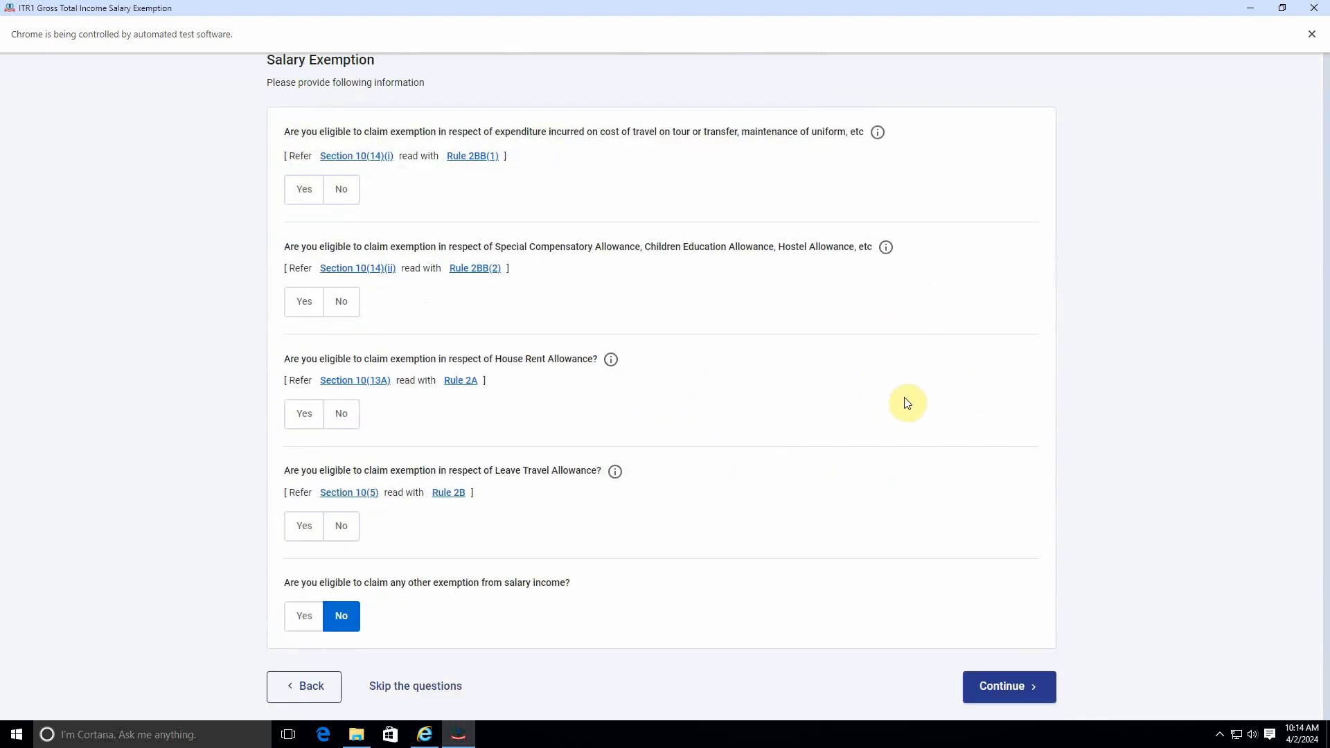
scroll(1000, 644, "down", 5)
left_click(1015, 549)
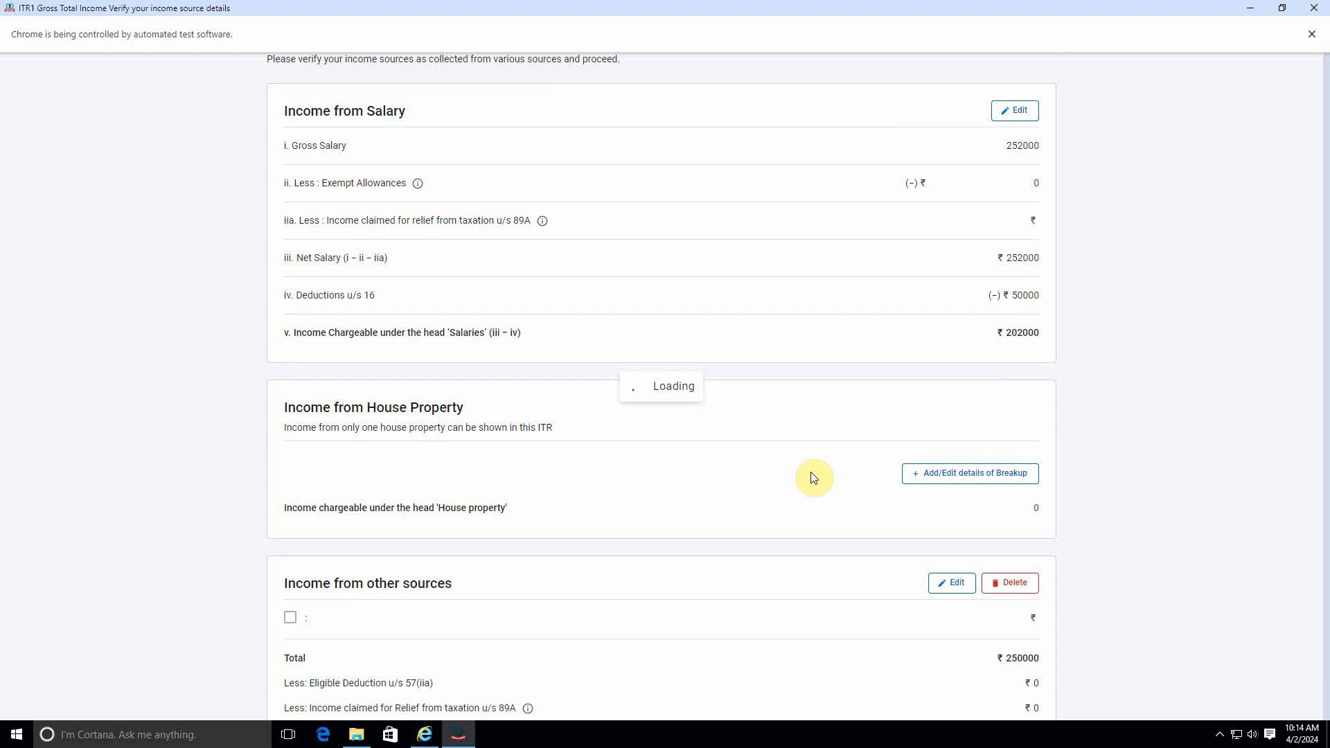
scroll(813, 477, "down", 15)
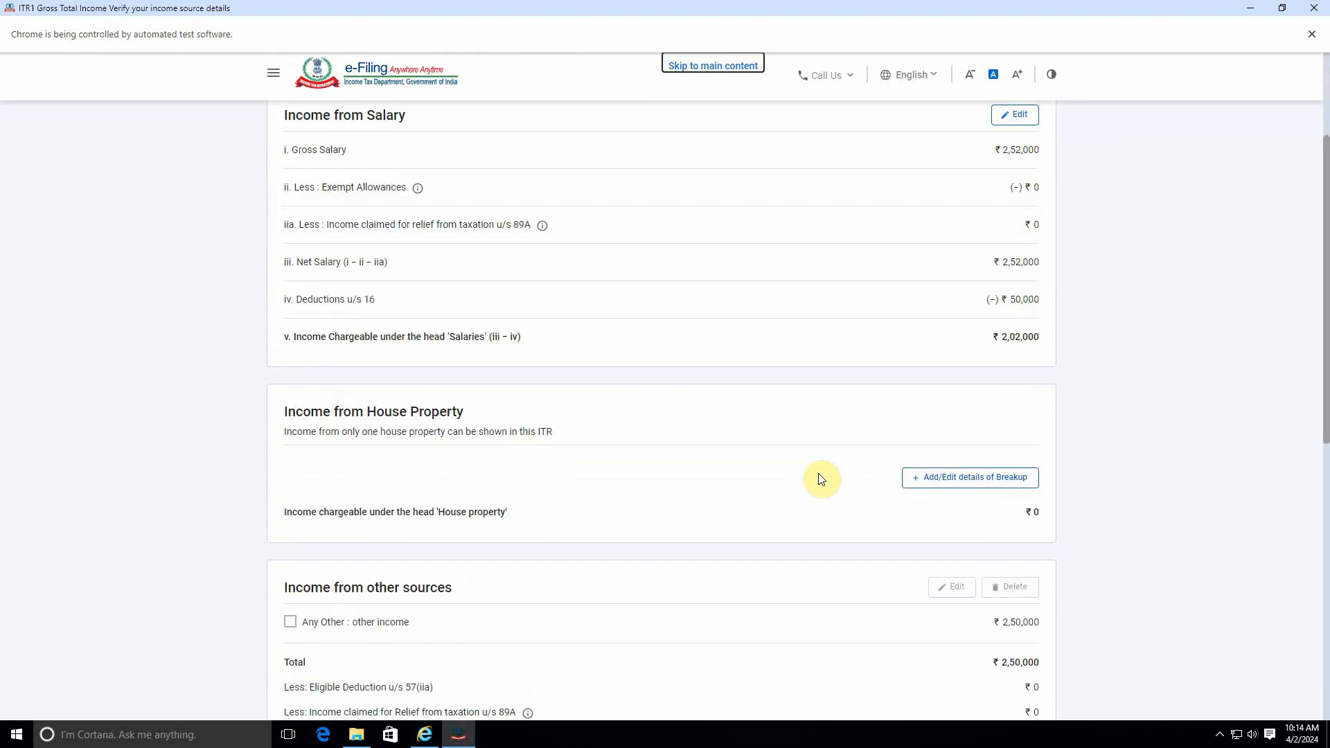
Step: Confirm the gross total income details and open Total Deductions from the return summary
left_click(992, 577)
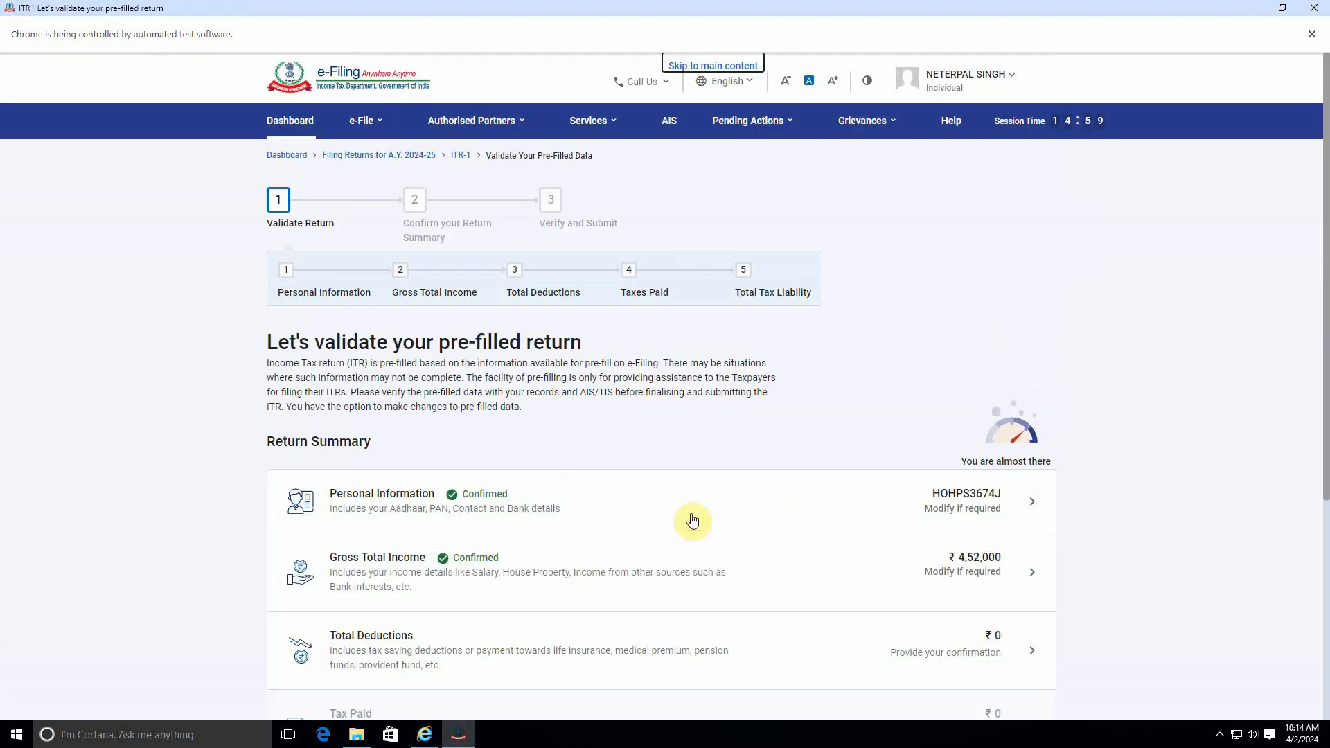
scroll(528, 543, "down", 5)
left_click(811, 341)
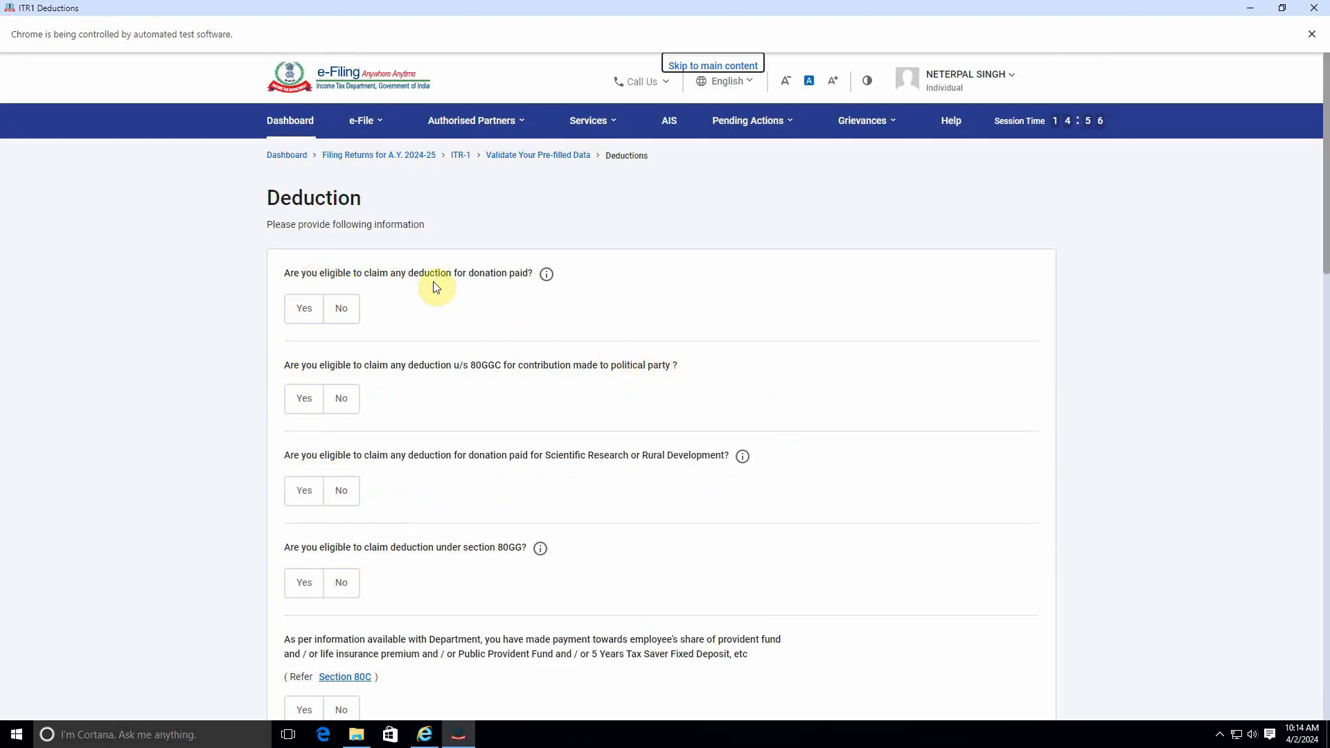
Step: Answer No to the question on claiming a deduction for donations paid
left_click(302, 310)
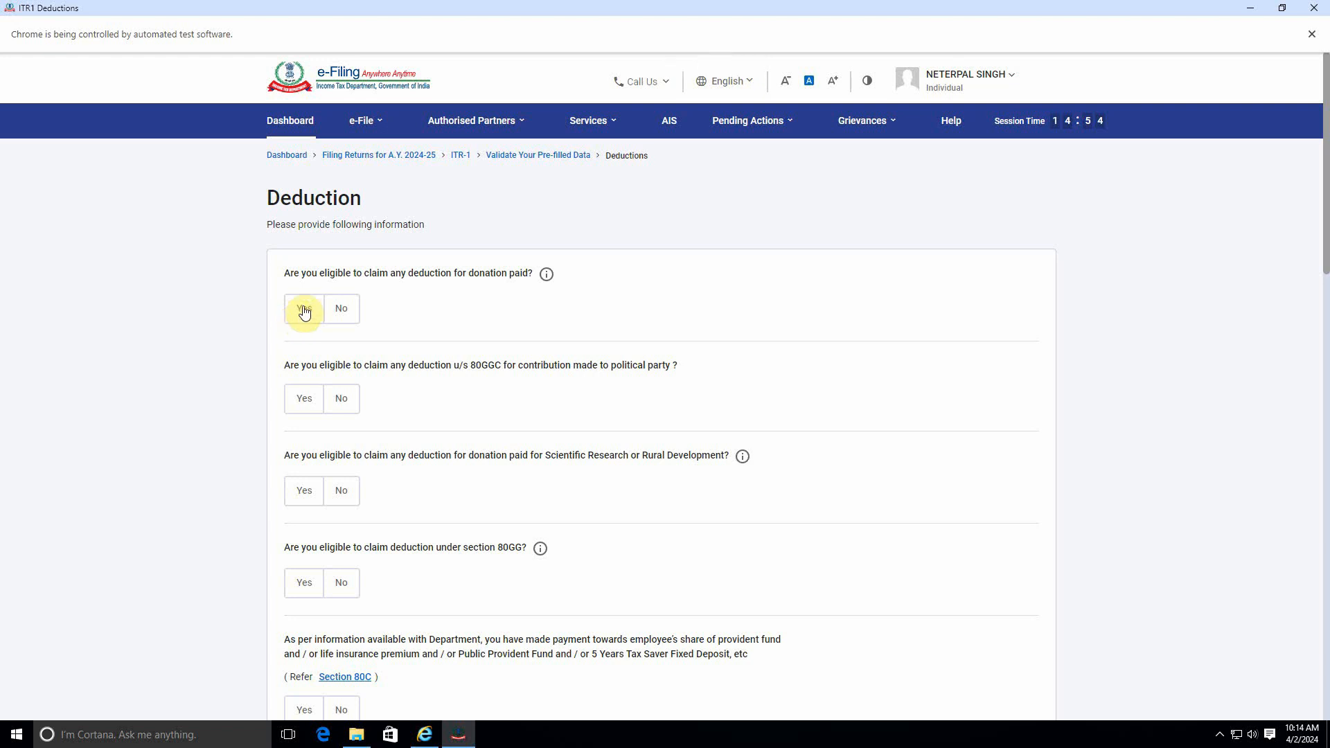
left_click(340, 310)
scroll(478, 426, "down", 5)
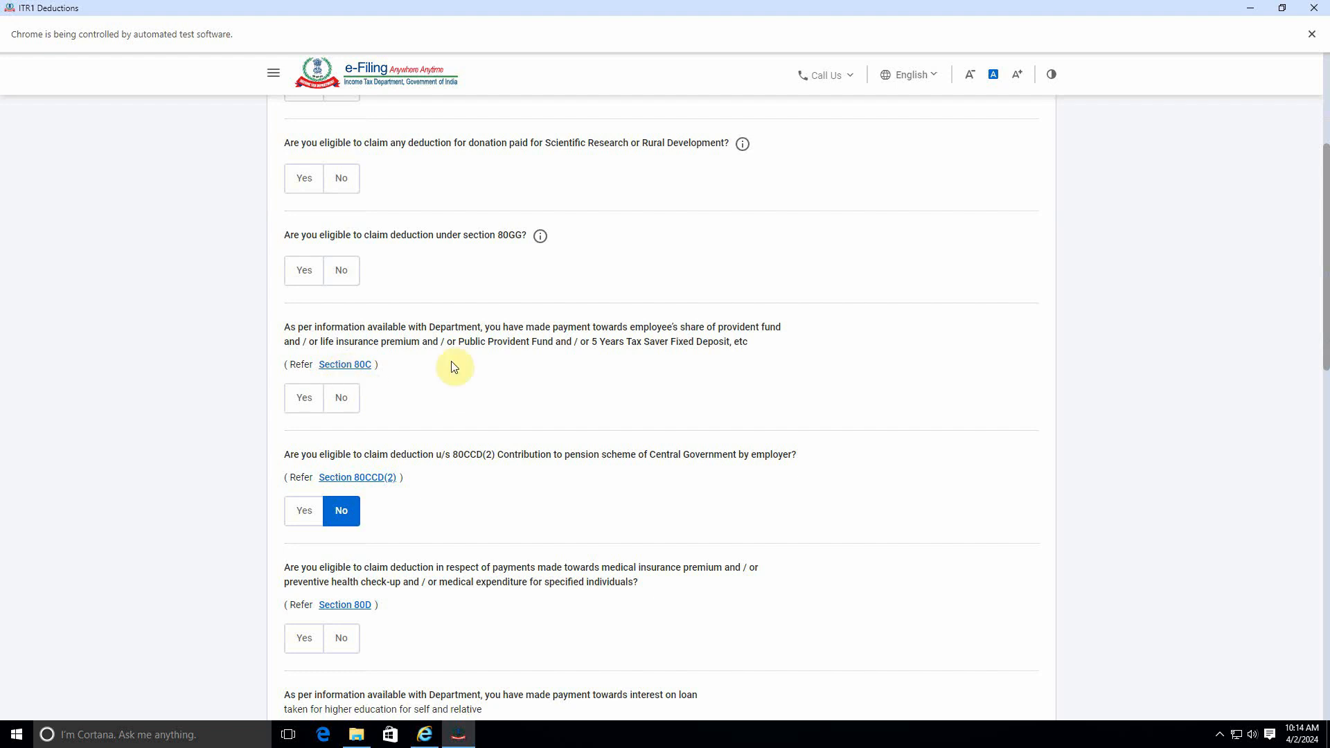
Step: Answer Yes to the Section 80C question and enter 150000 as the amount to claim
left_click(300, 413)
left_click(333, 463)
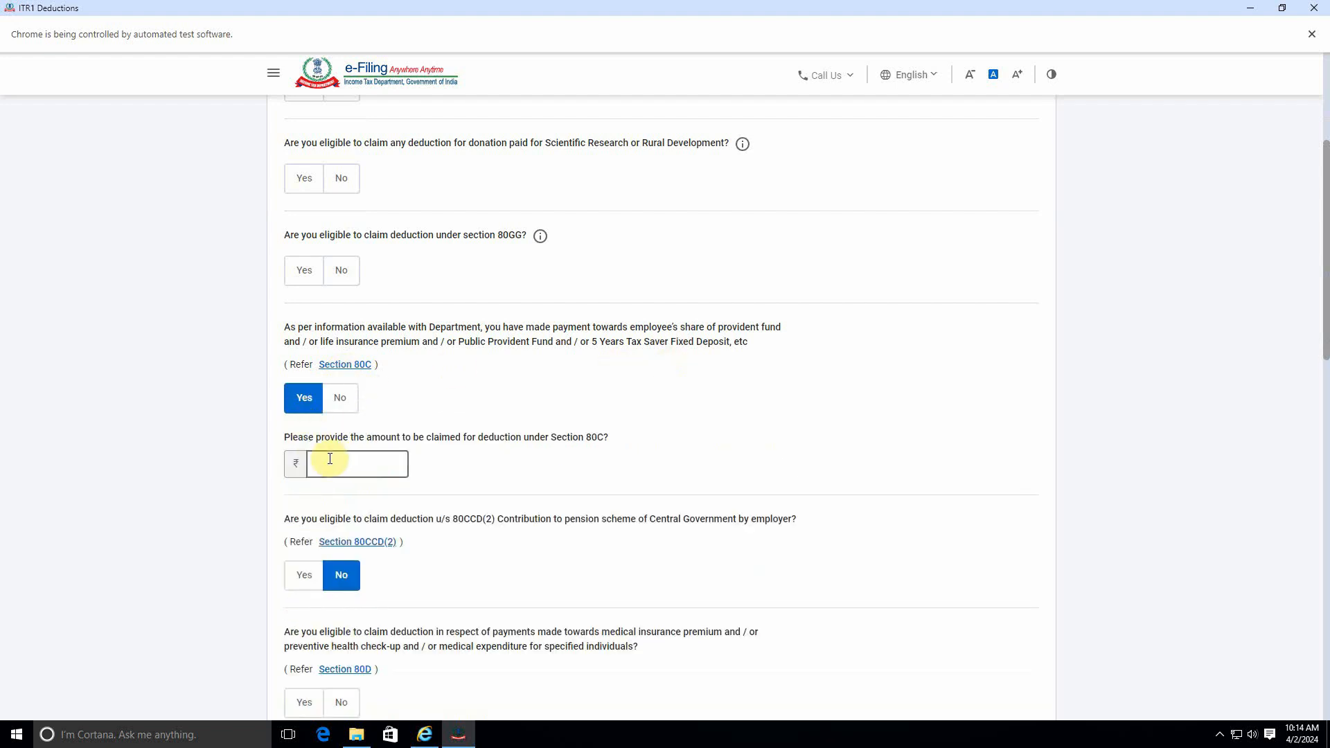
left_click(342, 406)
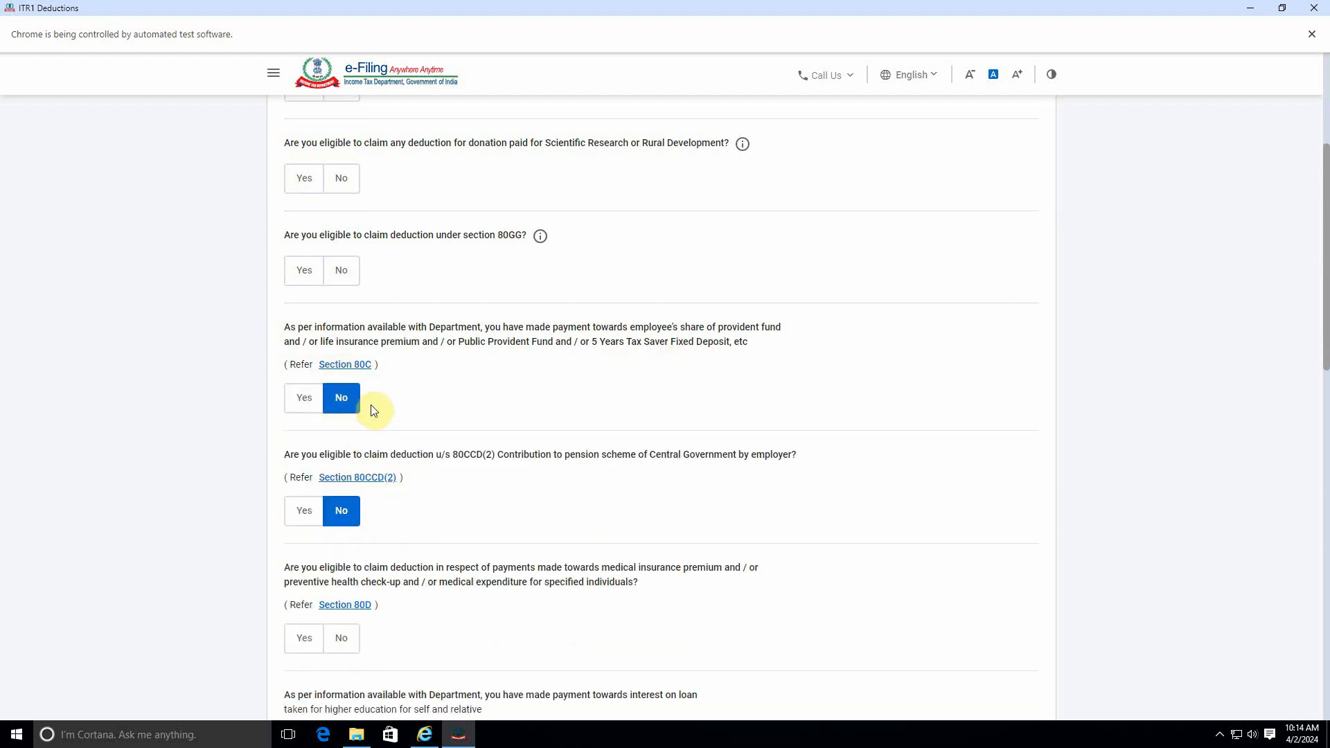
left_click(304, 401)
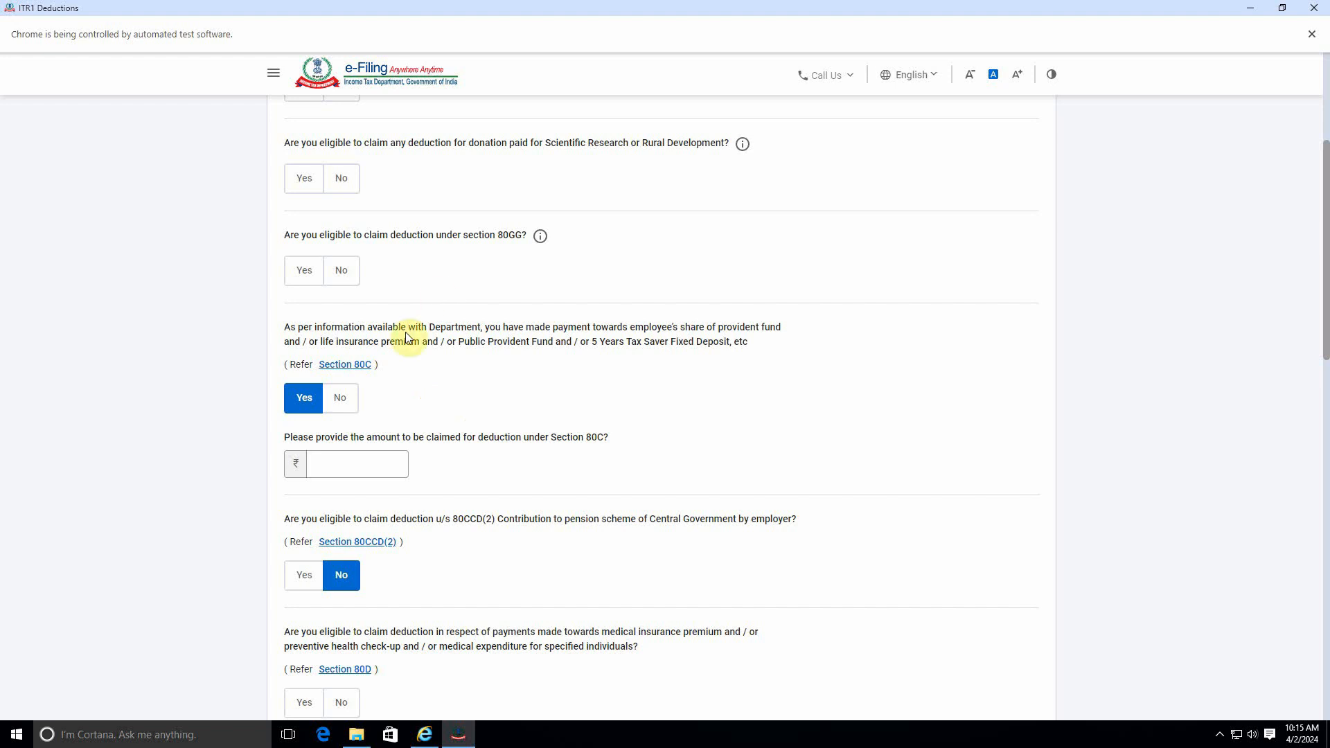
left_click(342, 397)
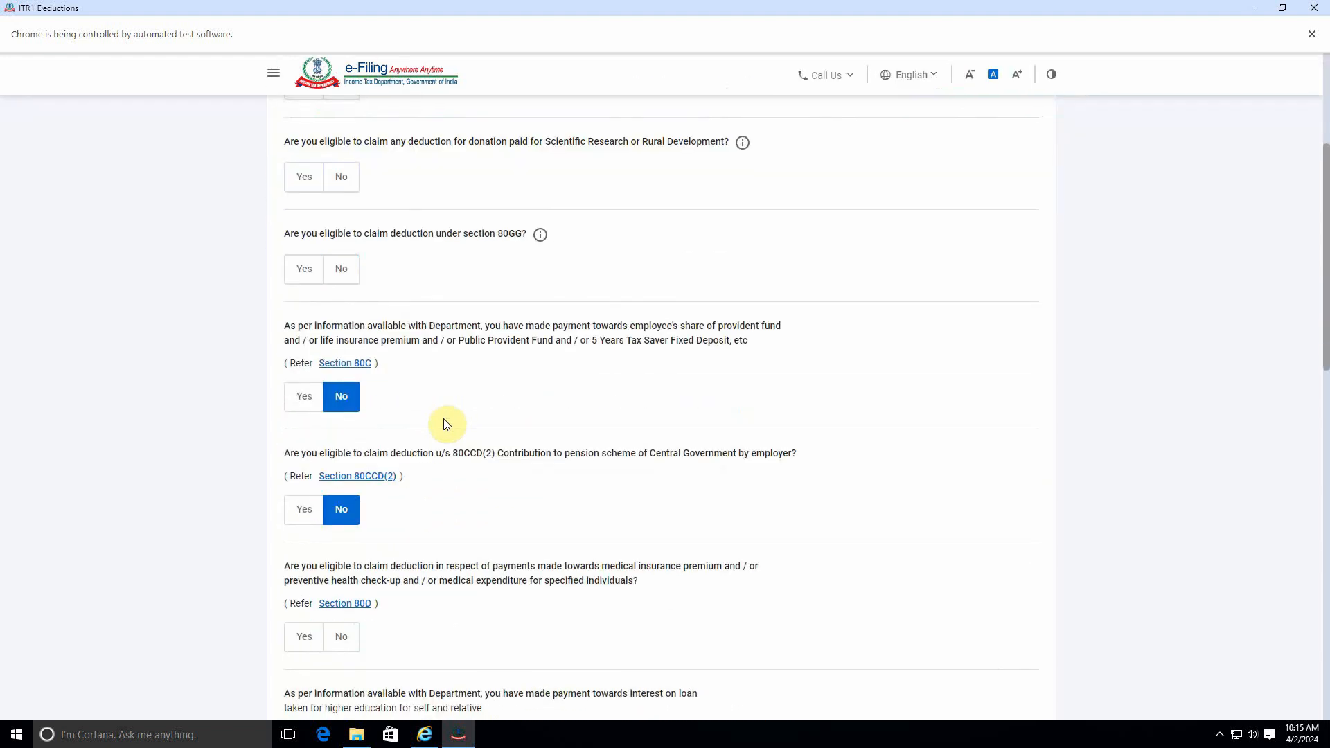
left_click(304, 396)
left_click(339, 462)
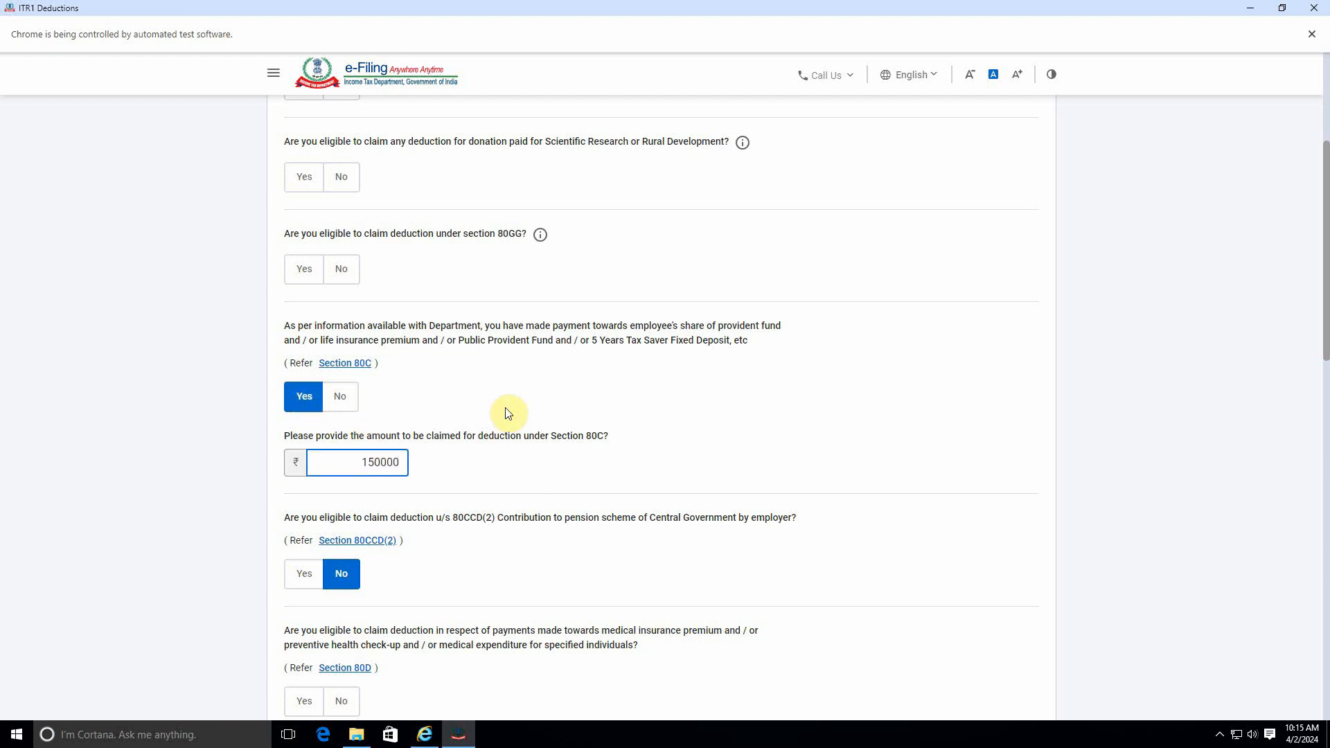
left_click(489, 484)
Step: Continue past the remaining deduction questions to the deduction verification page
scroll(485, 490, "down", 2)
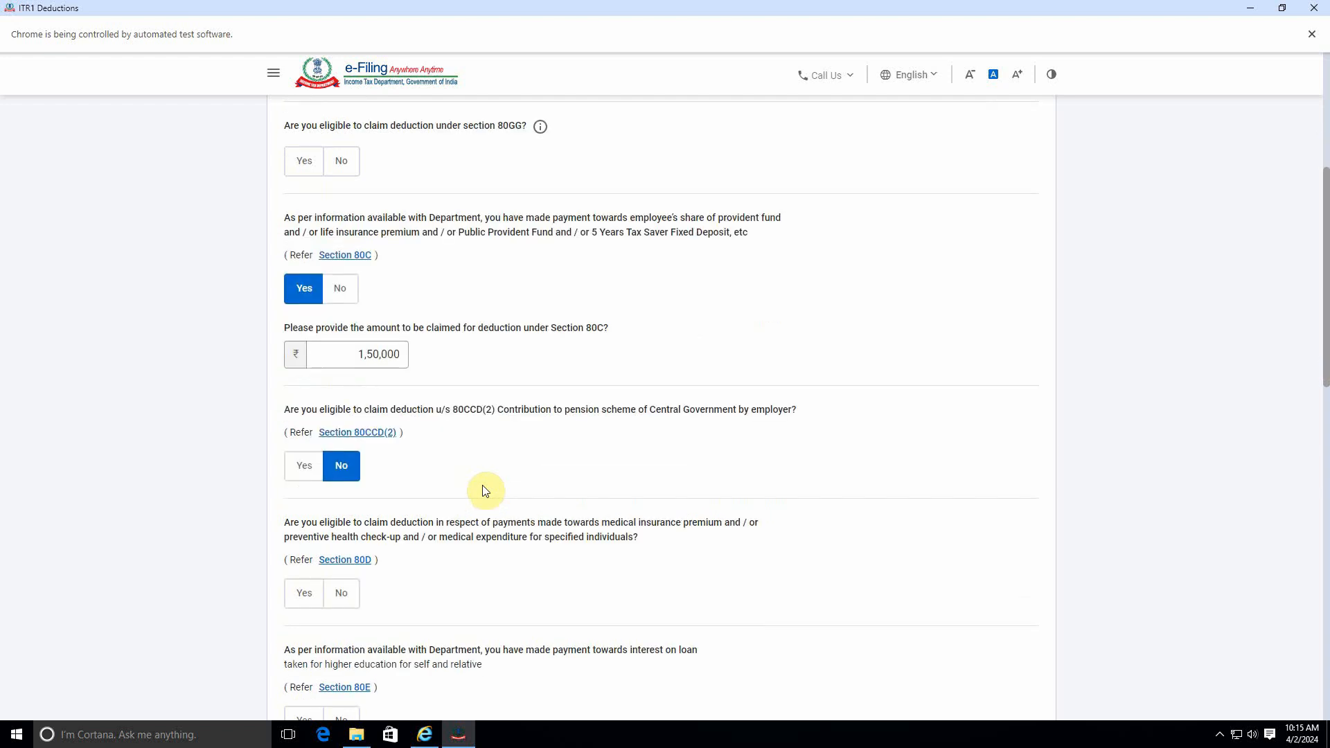
scroll(458, 429, "down", 2)
scroll(449, 599, "down", 3)
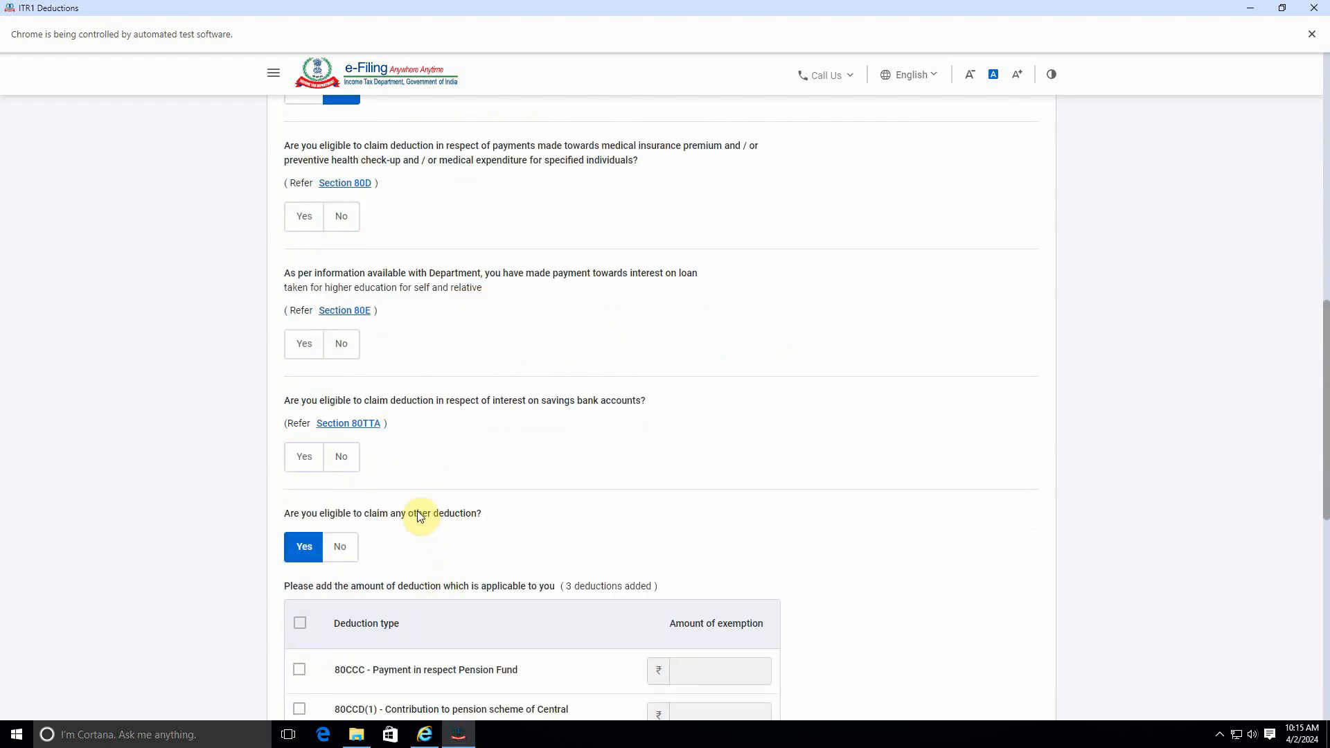
scroll(419, 515, "down", 6)
scroll(418, 510, "down", 1)
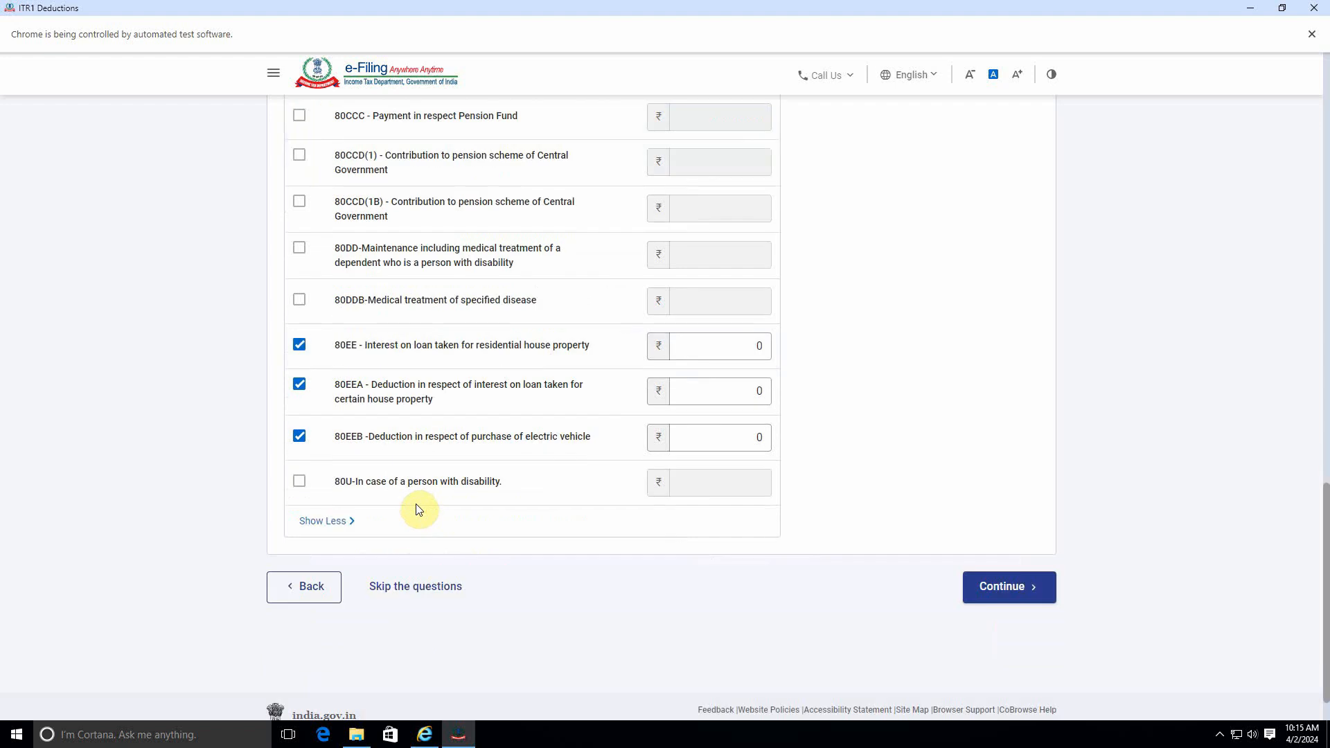
left_click(1033, 587)
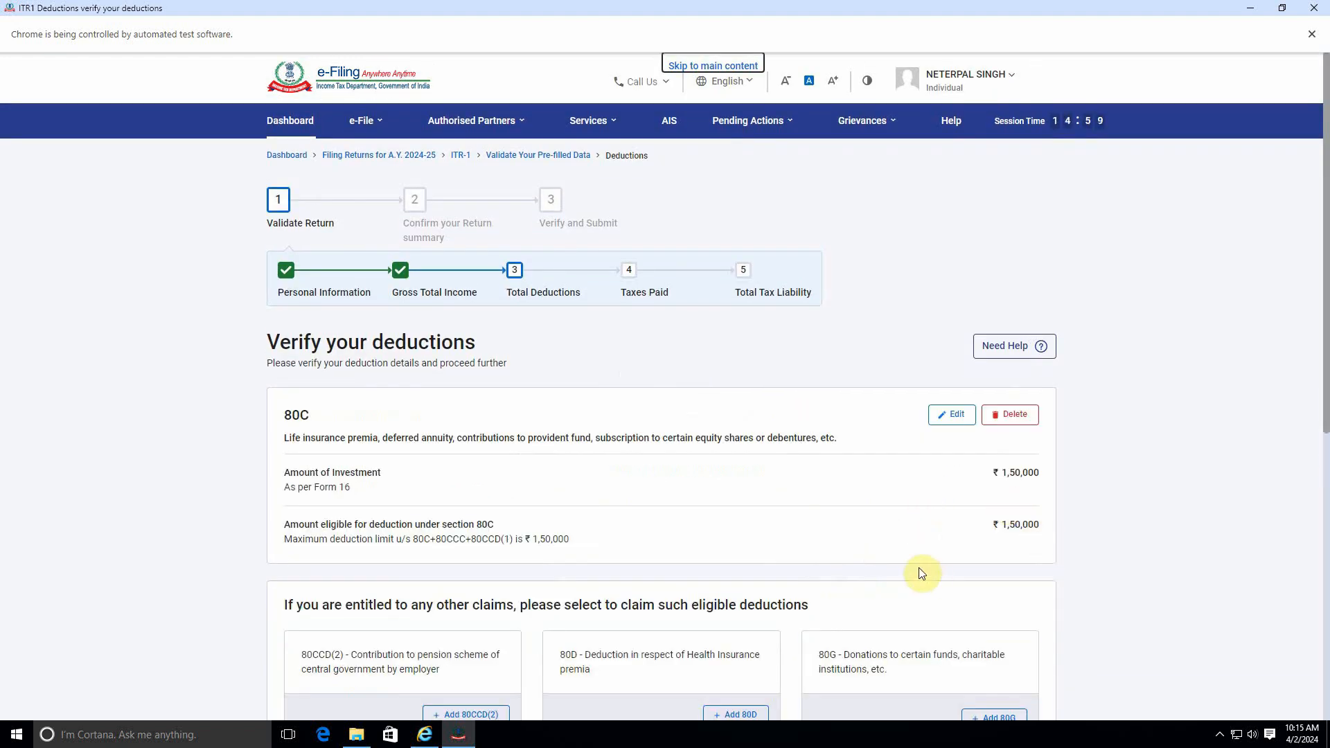
Step: Review the 80C deduction and total deductions, then confirm the deductions
scroll(921, 568, "down", 7)
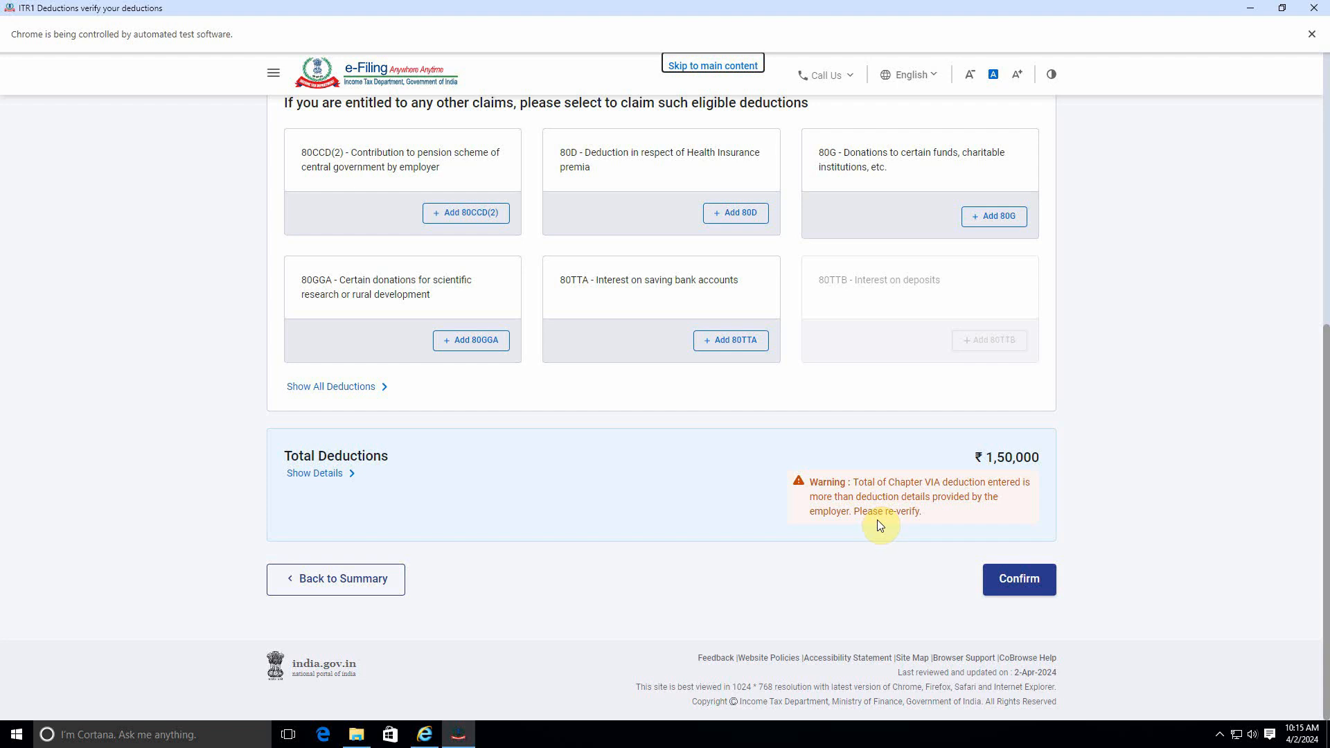
scroll(887, 530, "up", 4)
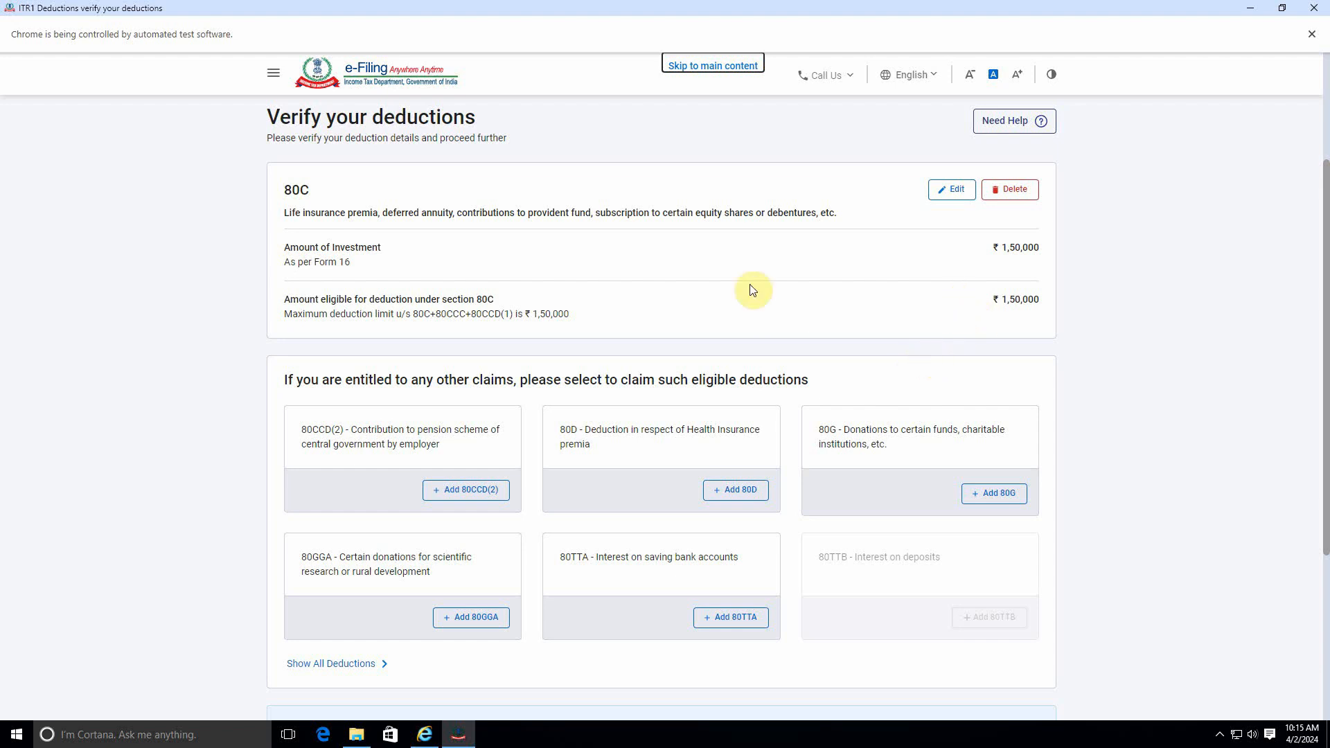
scroll(897, 335, "down", 3)
scroll(795, 408, "down", 1)
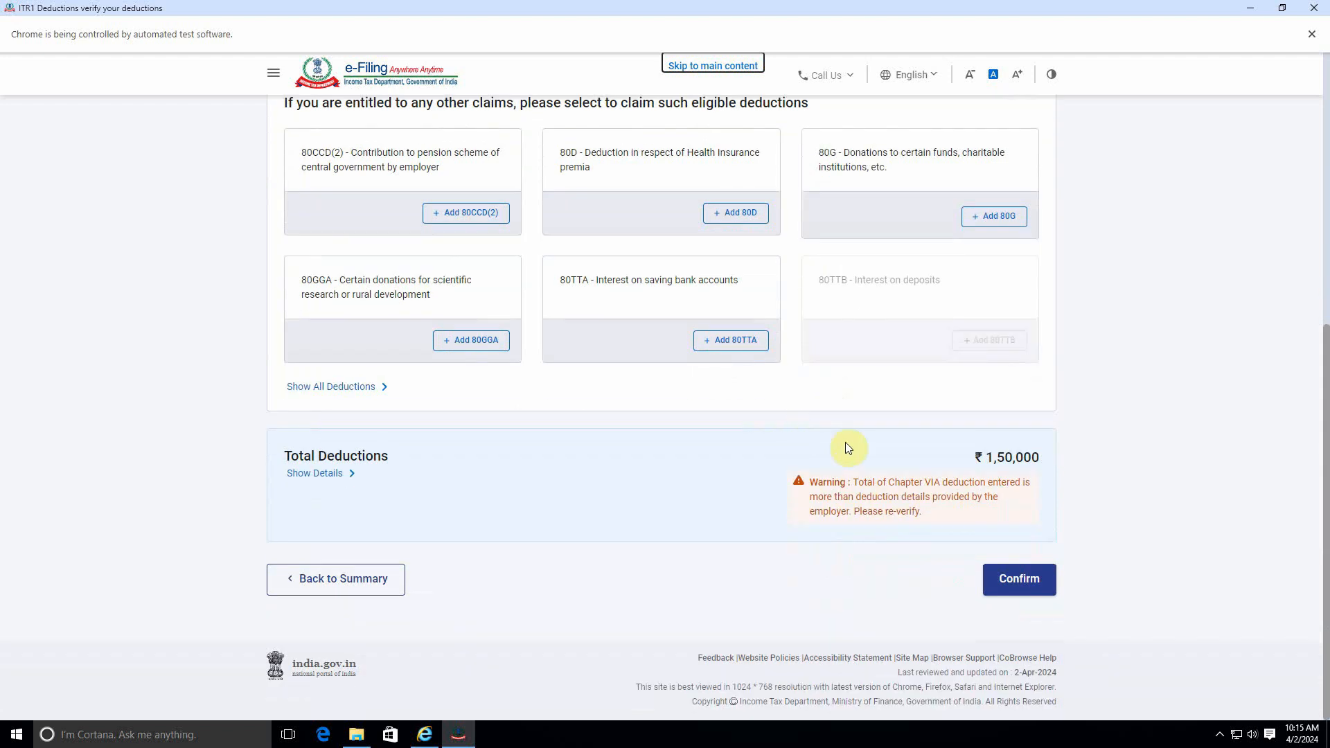
left_click(1031, 585)
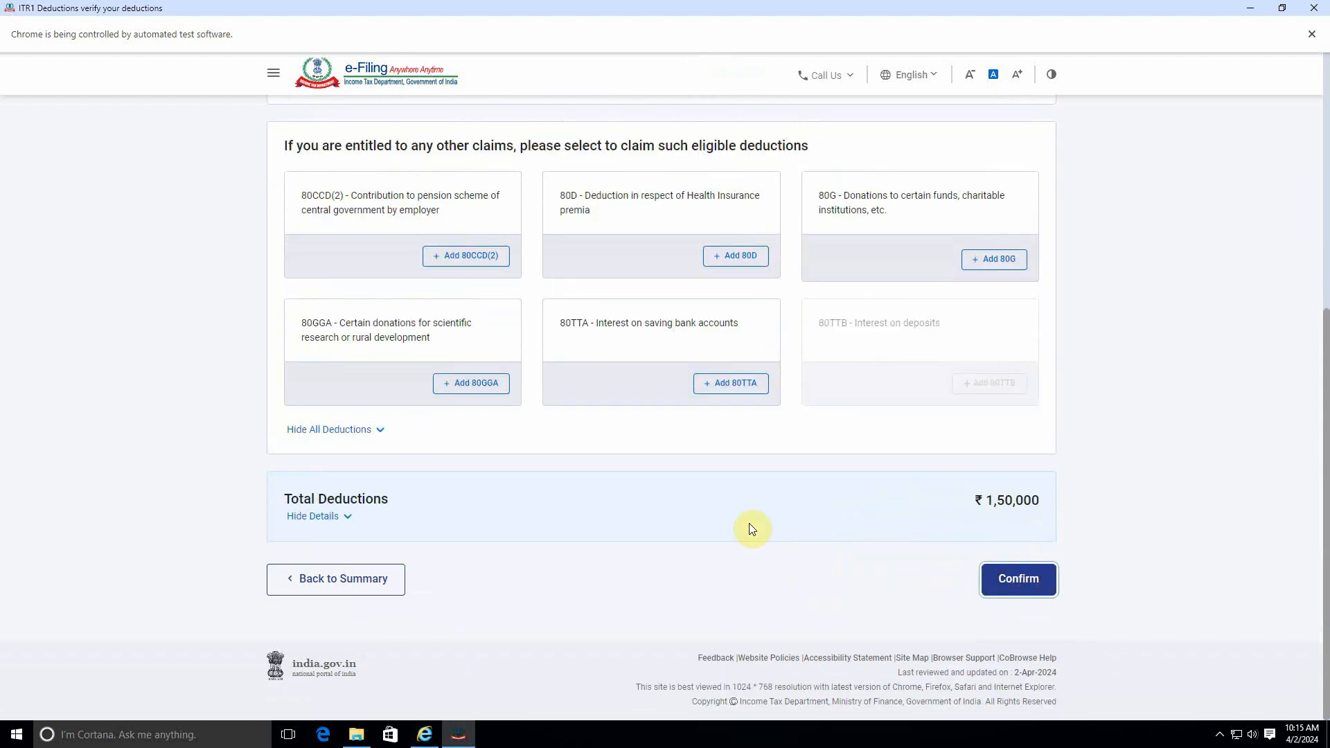
scroll(785, 507, "down", 3)
scroll(785, 506, "down", 2)
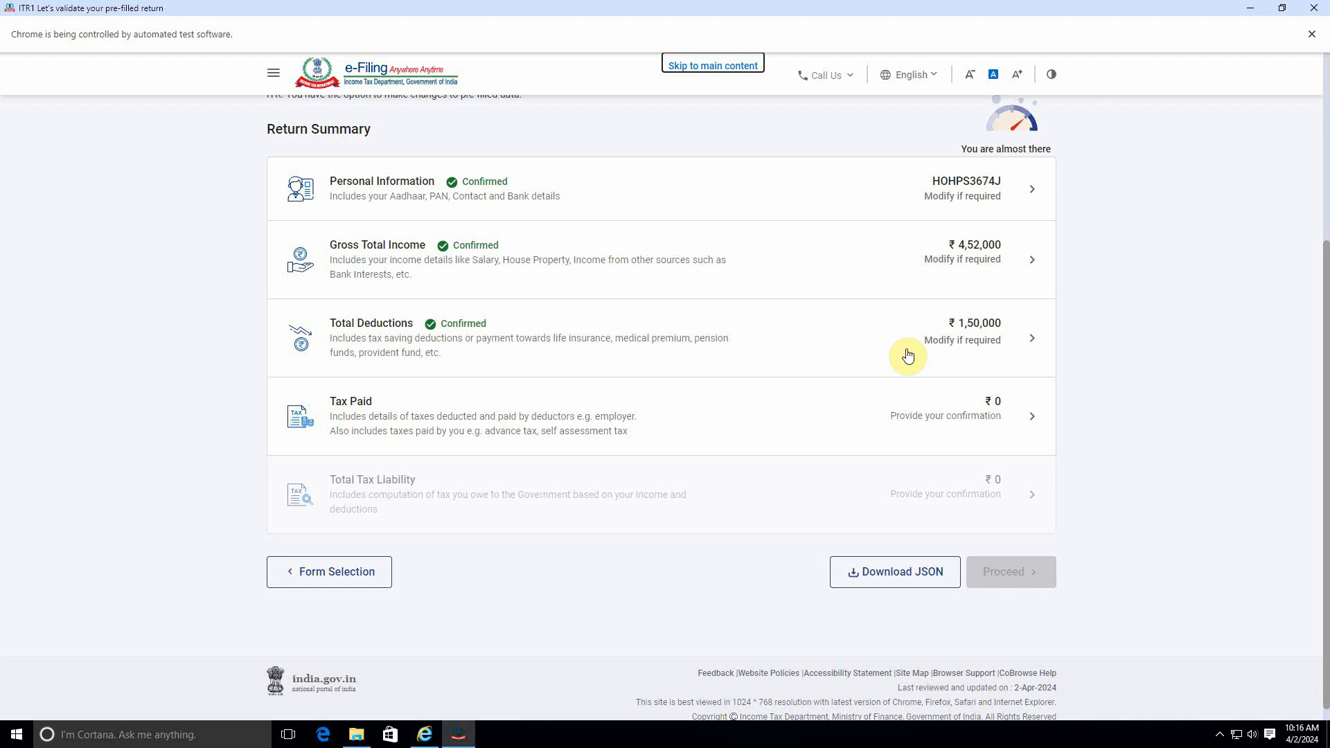
Step: Open Personal Information, change the section 115BAC(6) opt-out answer to No, and confirm
left_click(608, 183)
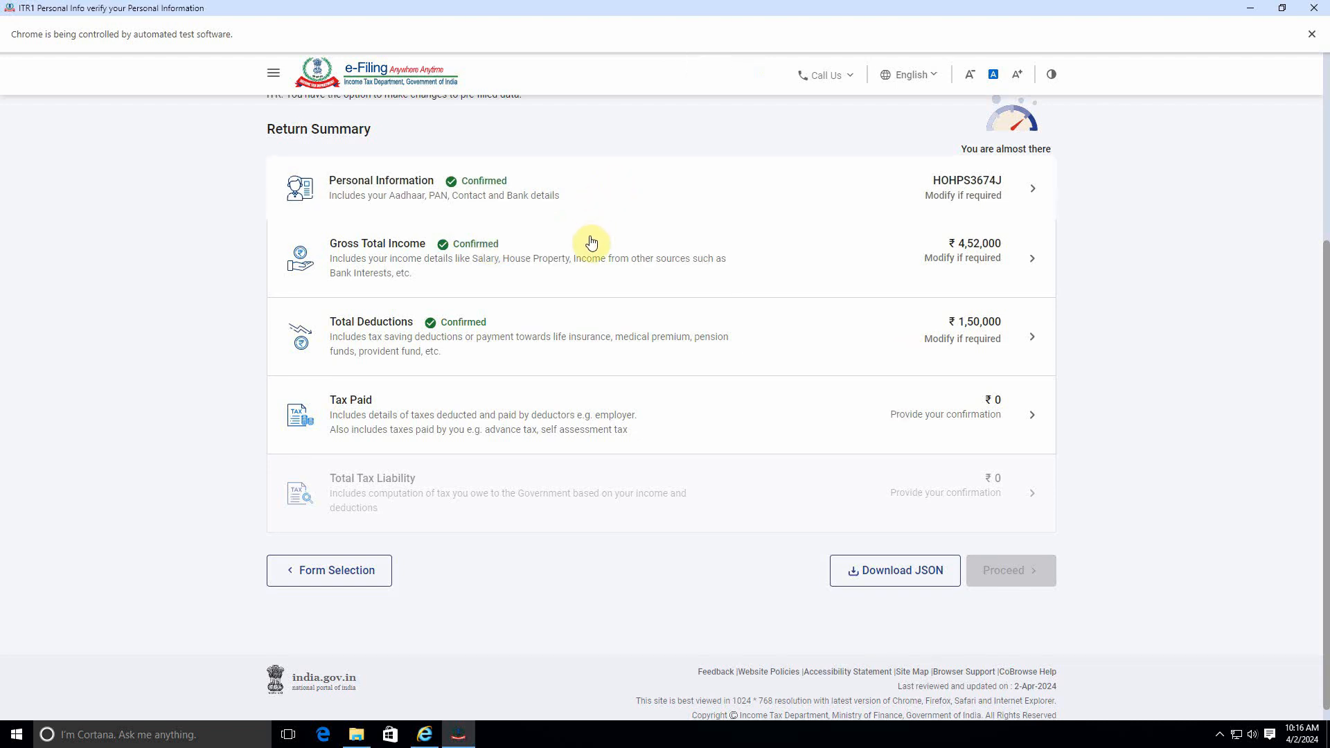
scroll(593, 409, "down", 13)
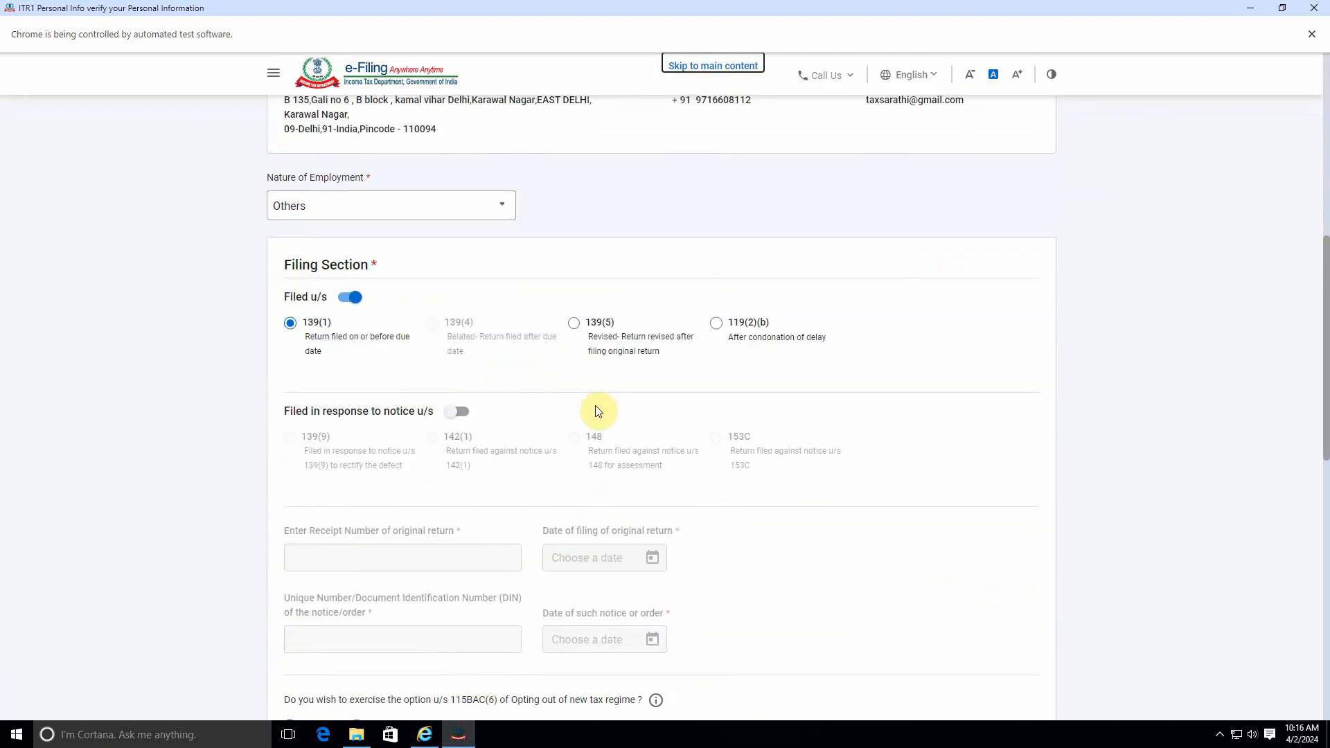
scroll(597, 410, "down", 7)
scroll(593, 406, "up", 5)
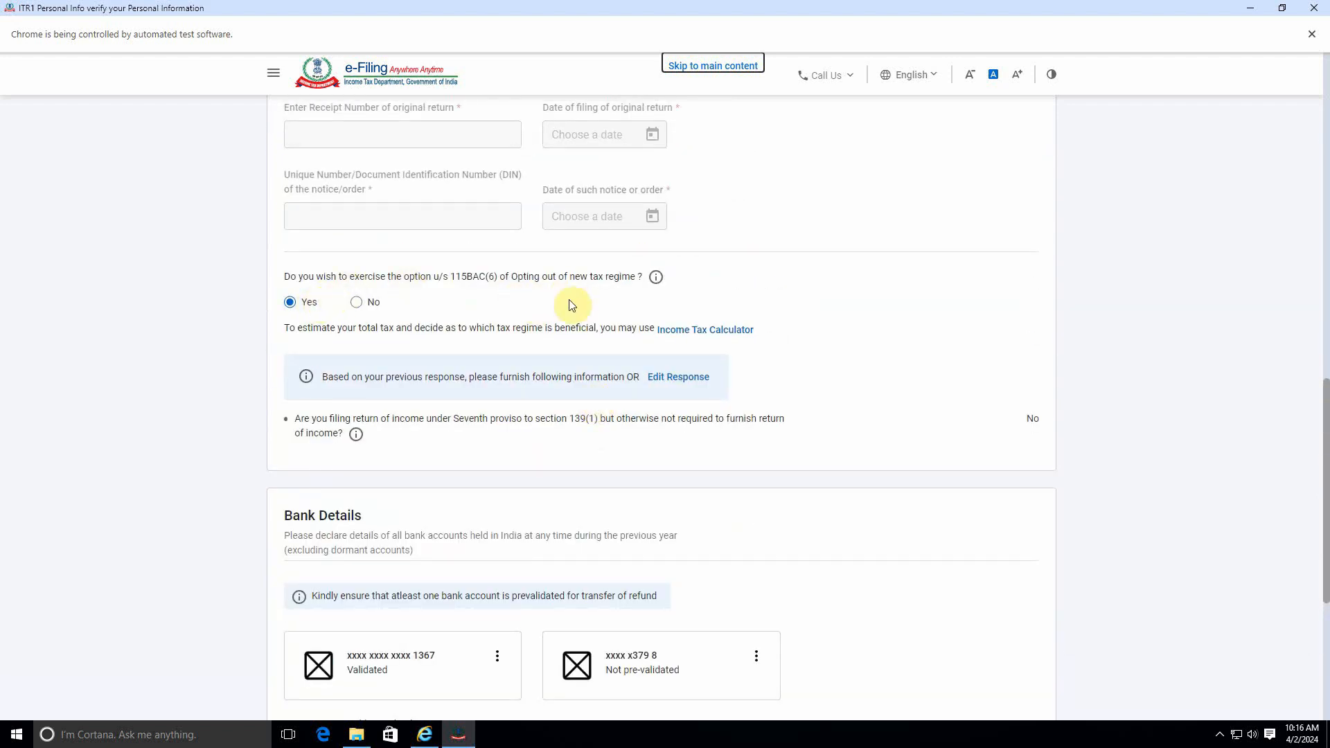
left_click(714, 298)
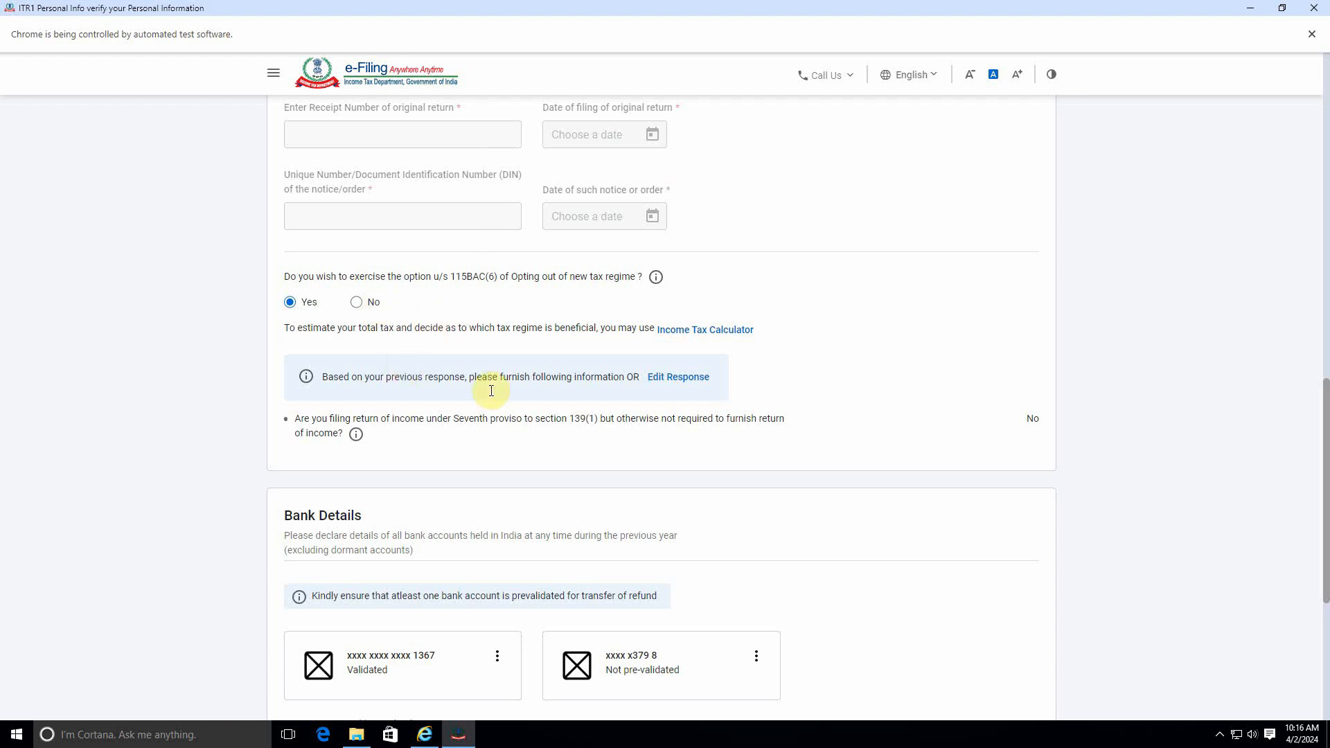
left_click(656, 277)
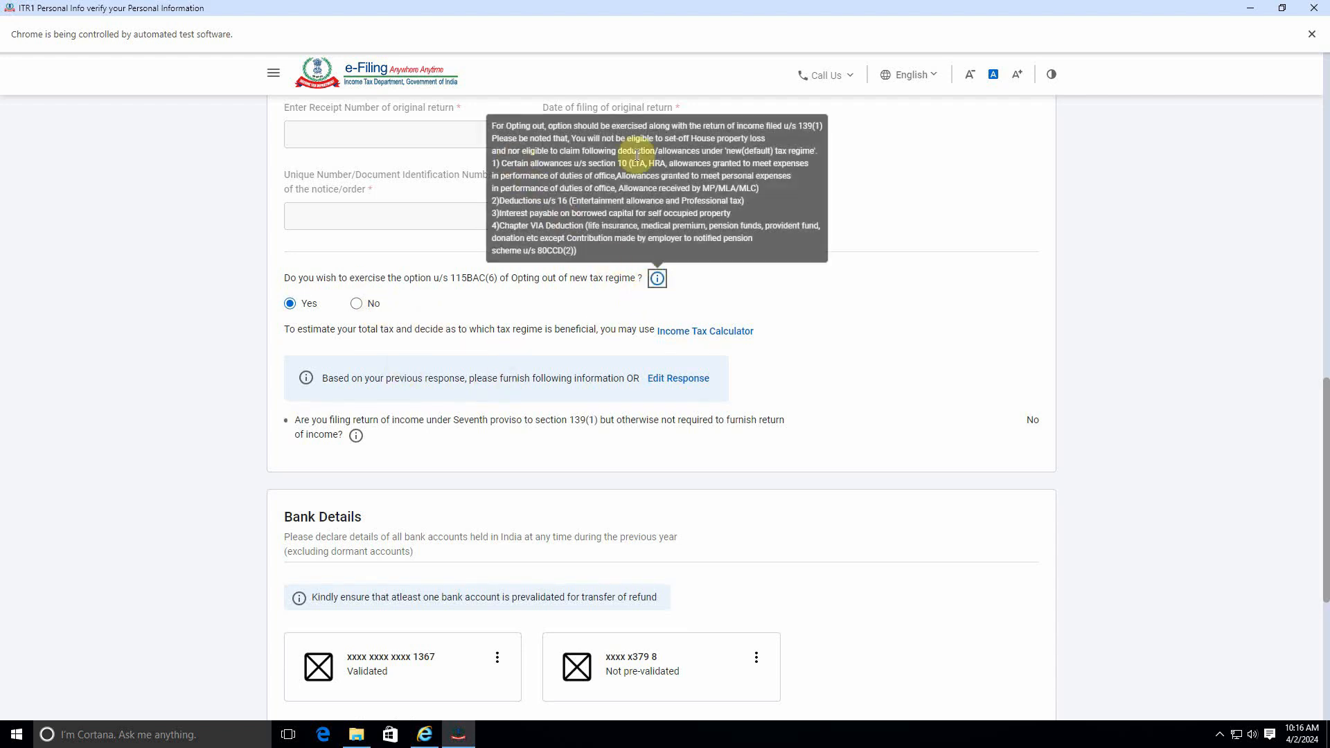
left_click(406, 322)
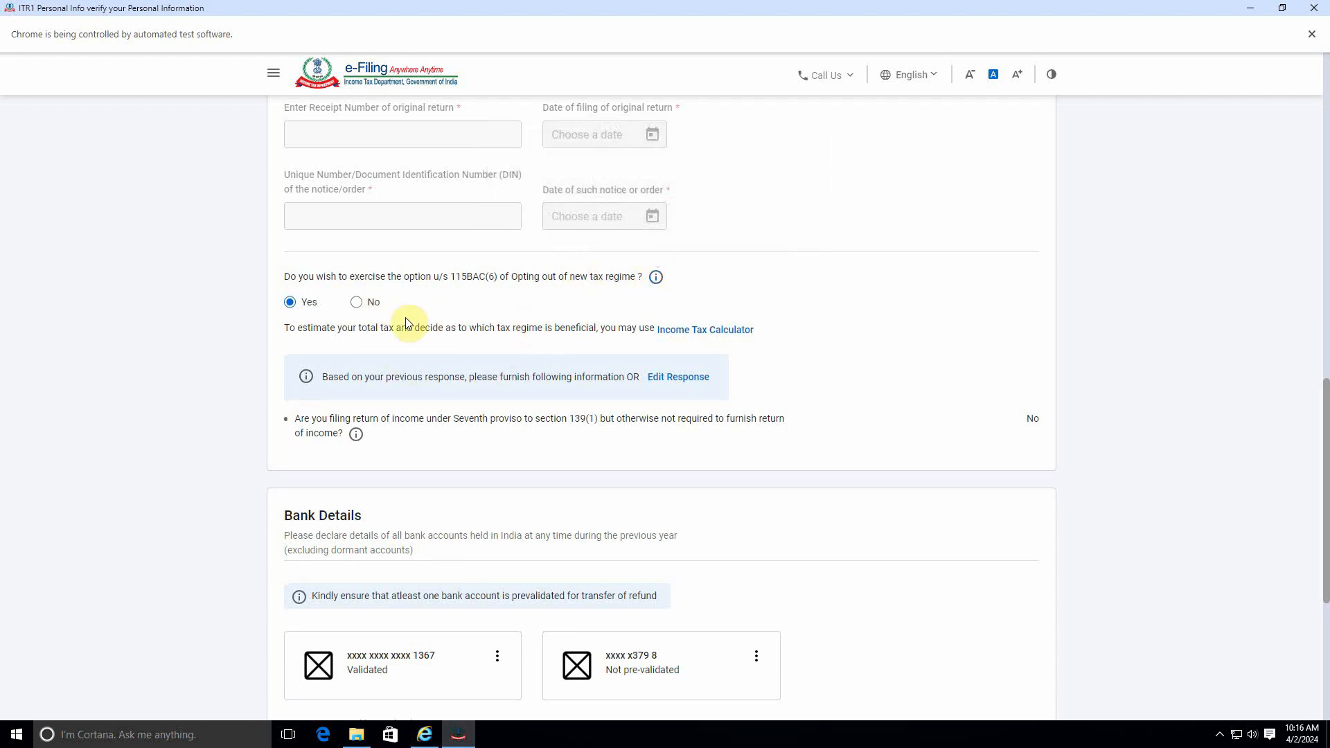
left_click(357, 303)
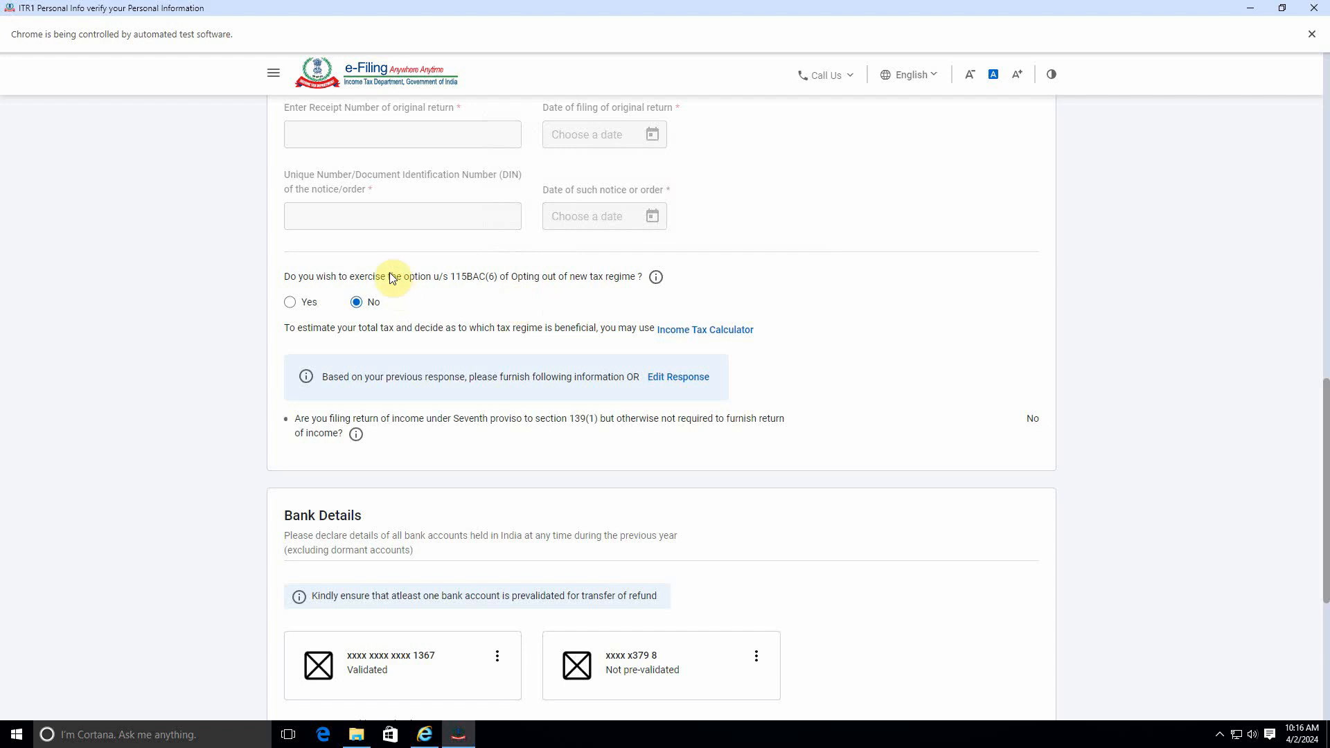
scroll(444, 325, "down", 3)
scroll(454, 333, "down", 2)
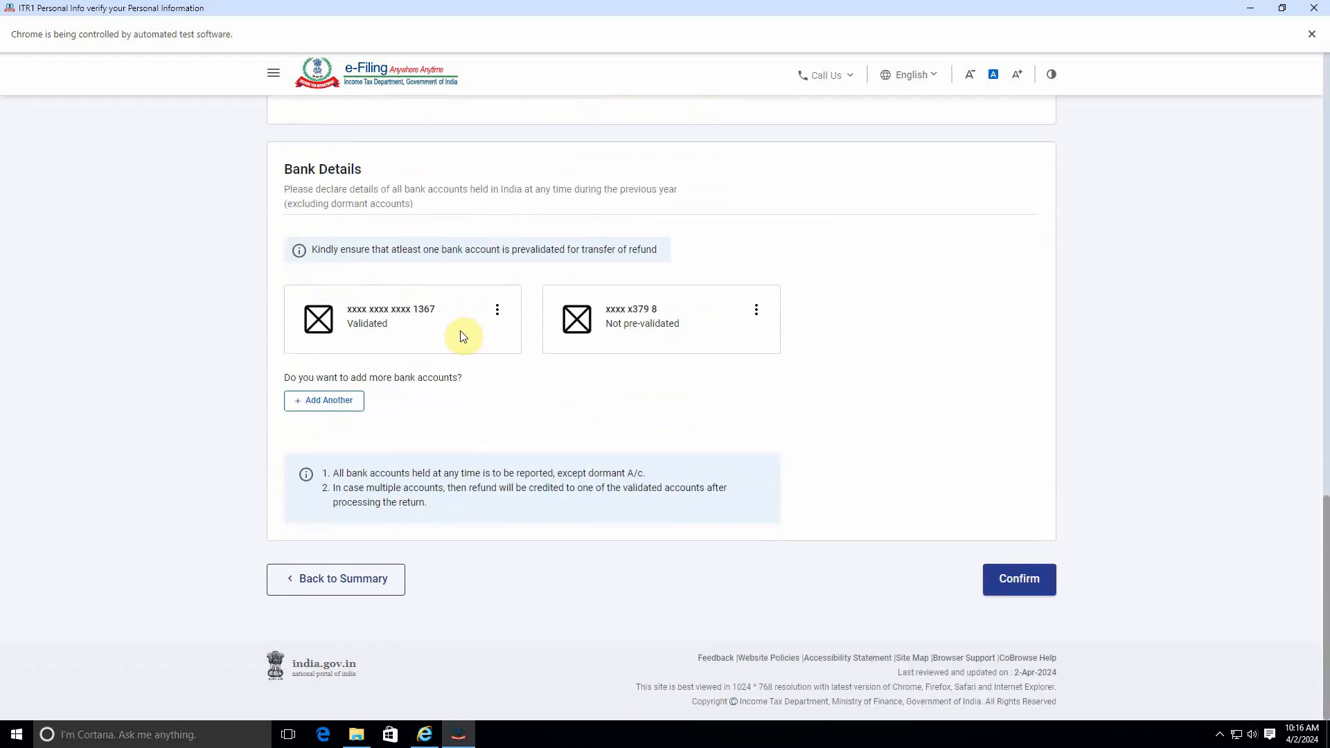
left_click(997, 576)
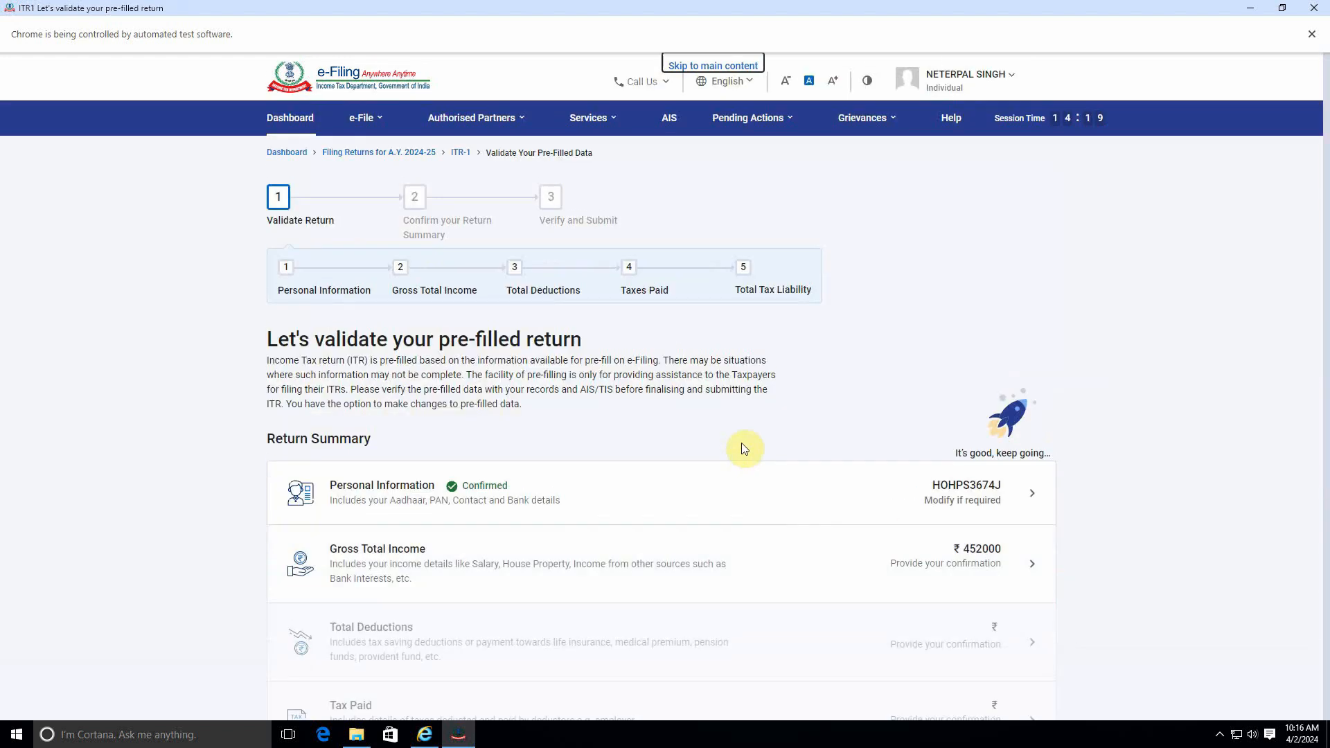
Step: Reopen Gross Total Income, continue past the salary exemption questions, and confirm the income details
scroll(739, 451, "down", 3)
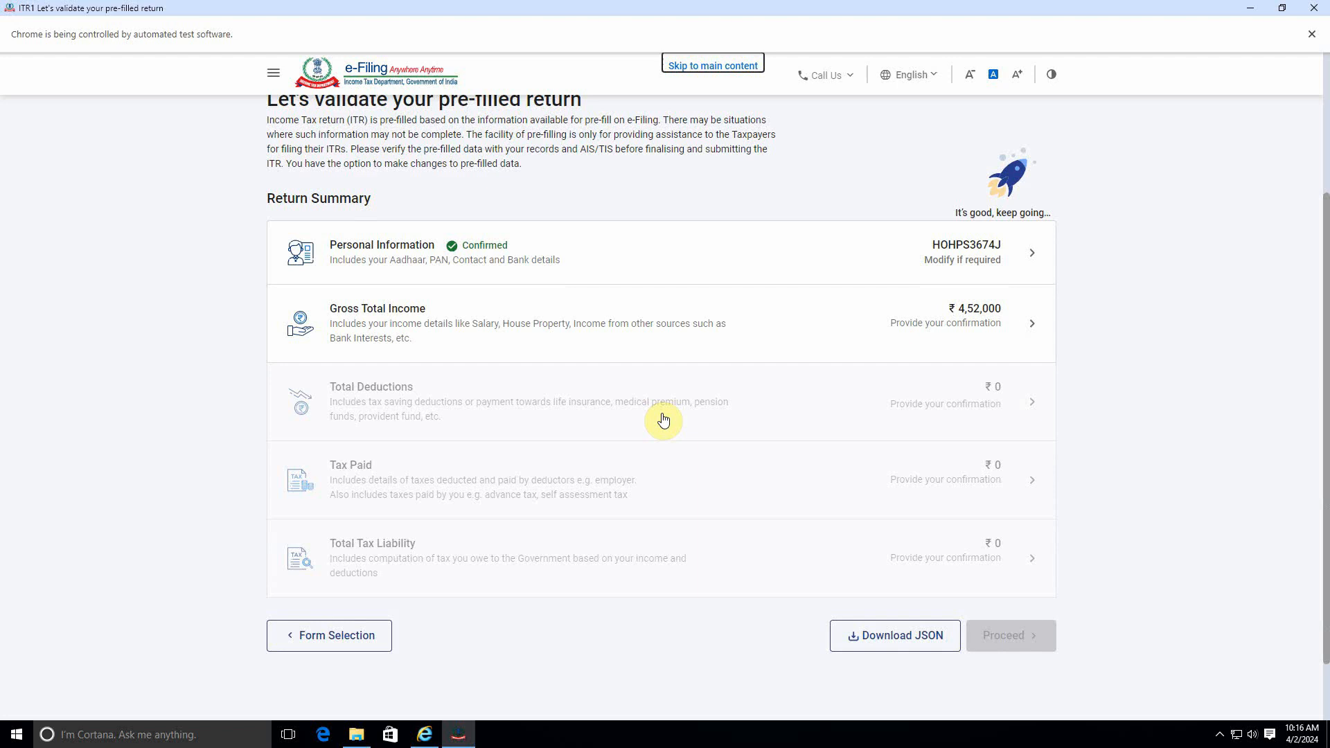
left_click(922, 313)
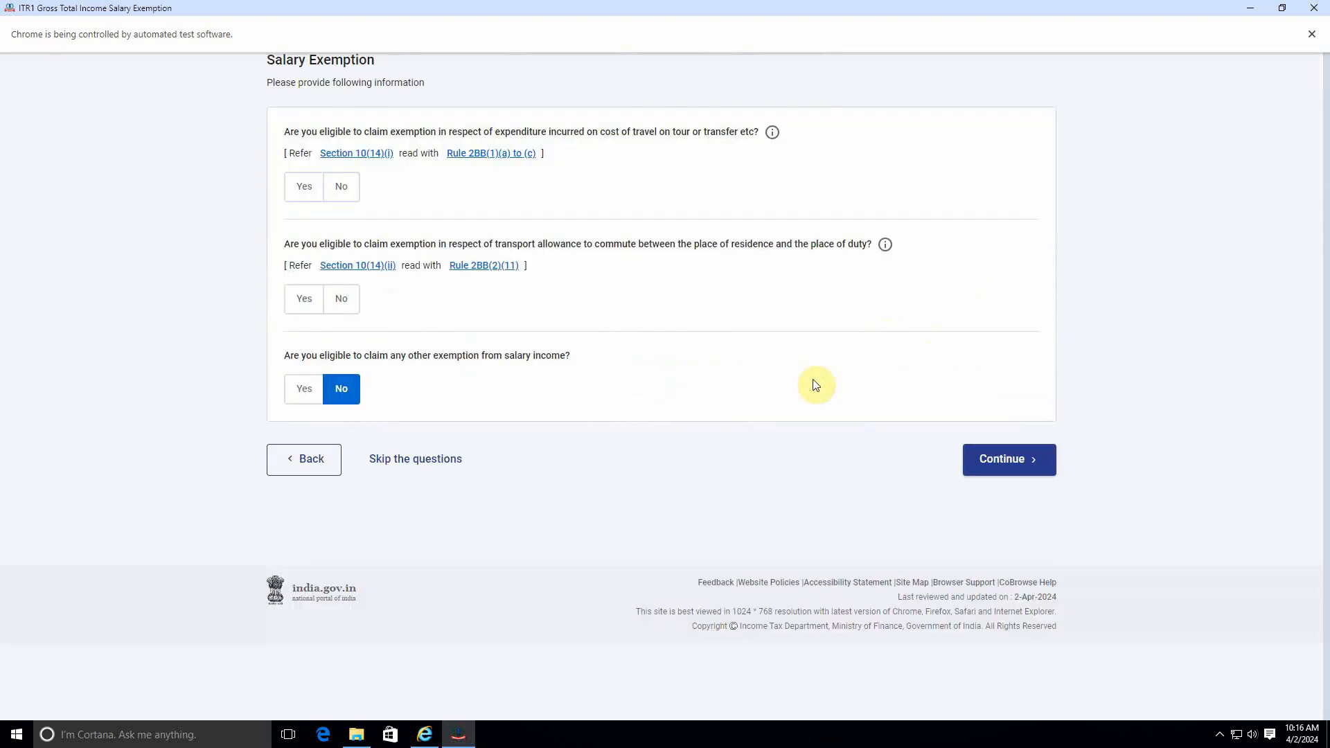
scroll(820, 409, "down", 2)
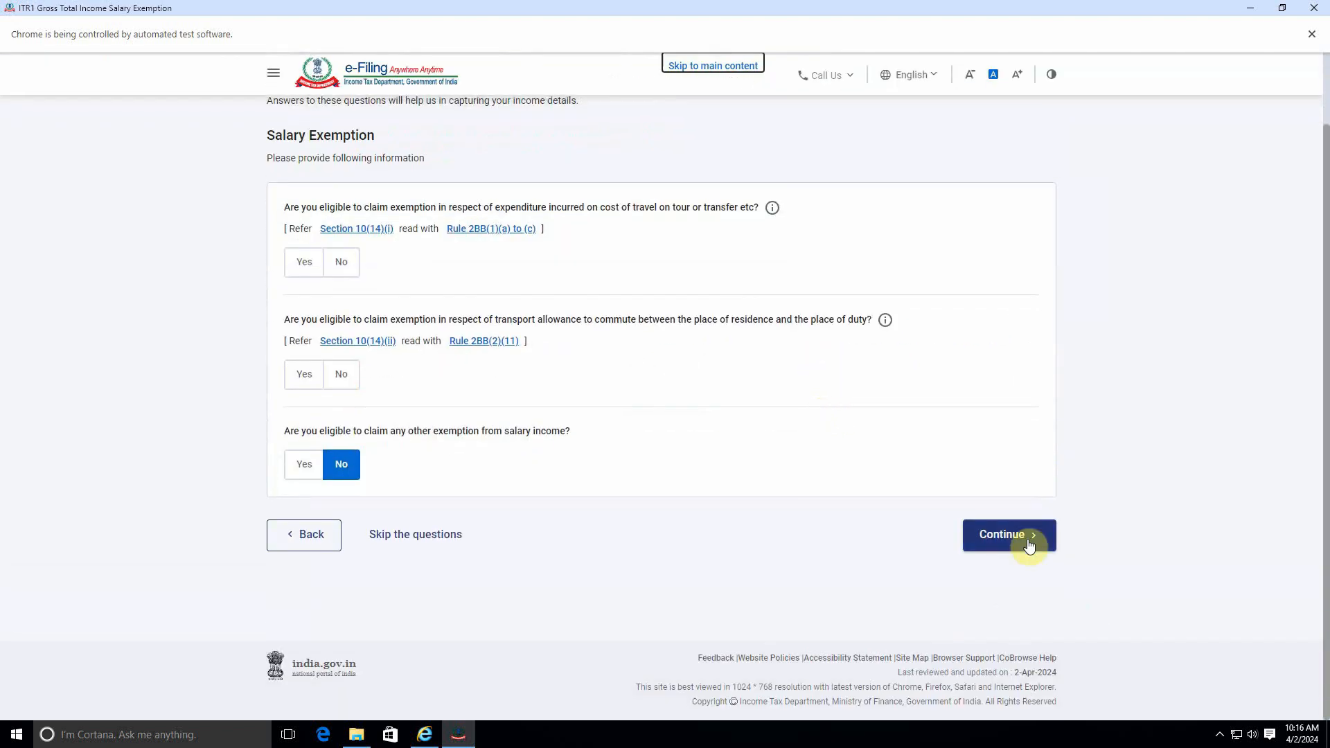
left_click(1030, 543)
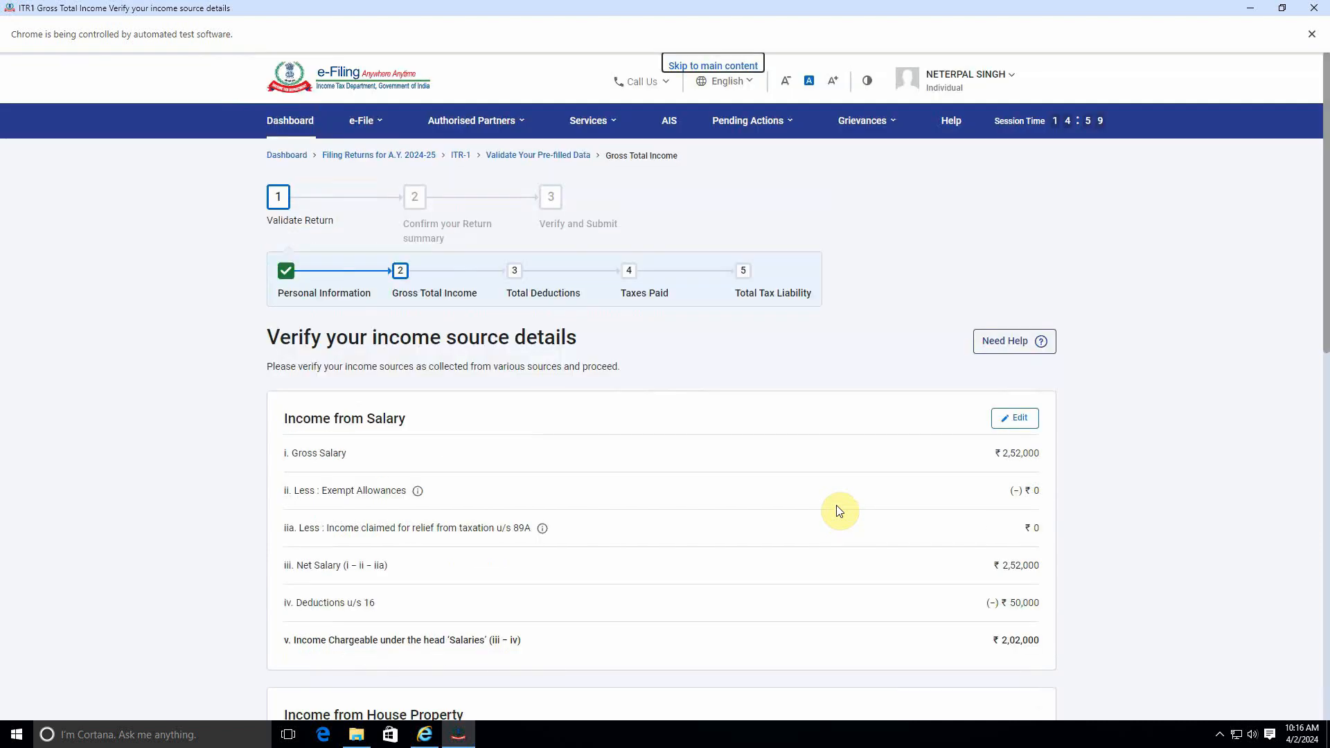
scroll(838, 510, "down", 8)
scroll(839, 510, "down", 3)
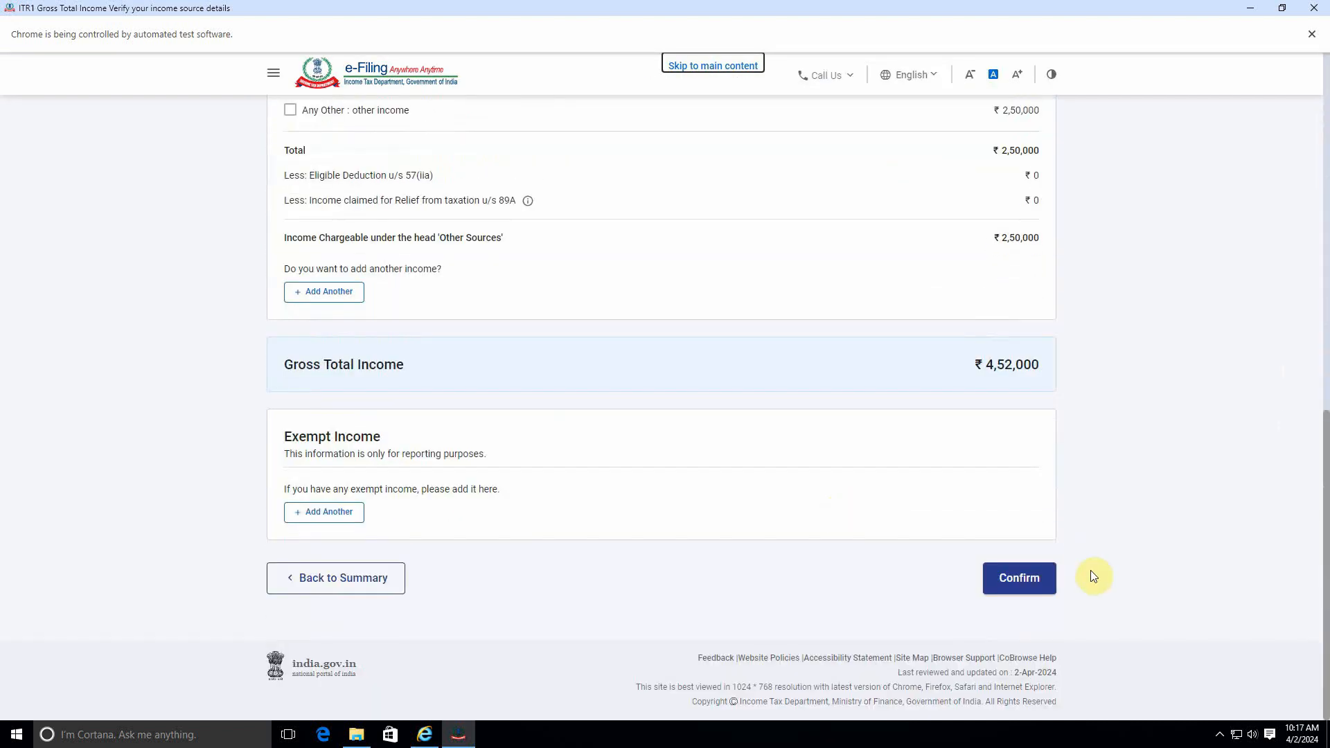
left_click(1033, 579)
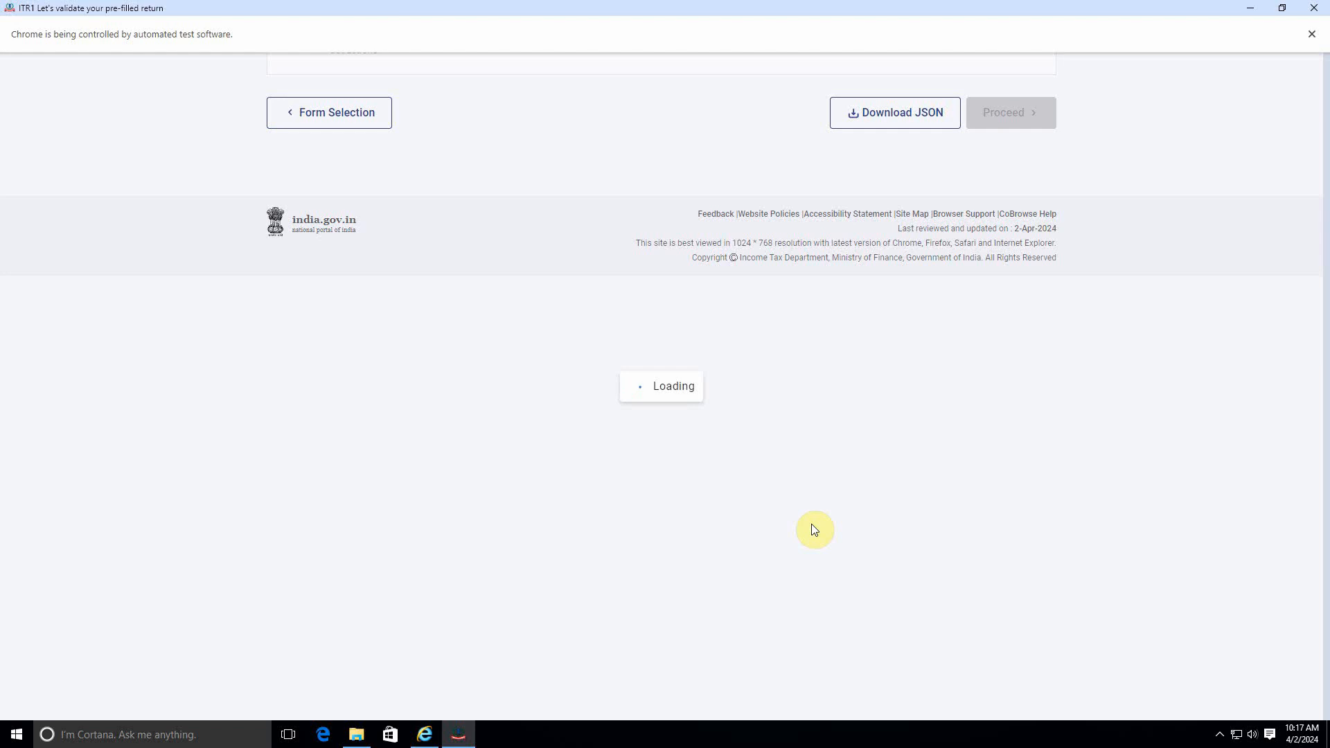
Step: Open Total Deductions from the return summary
scroll(813, 531, "down", 5)
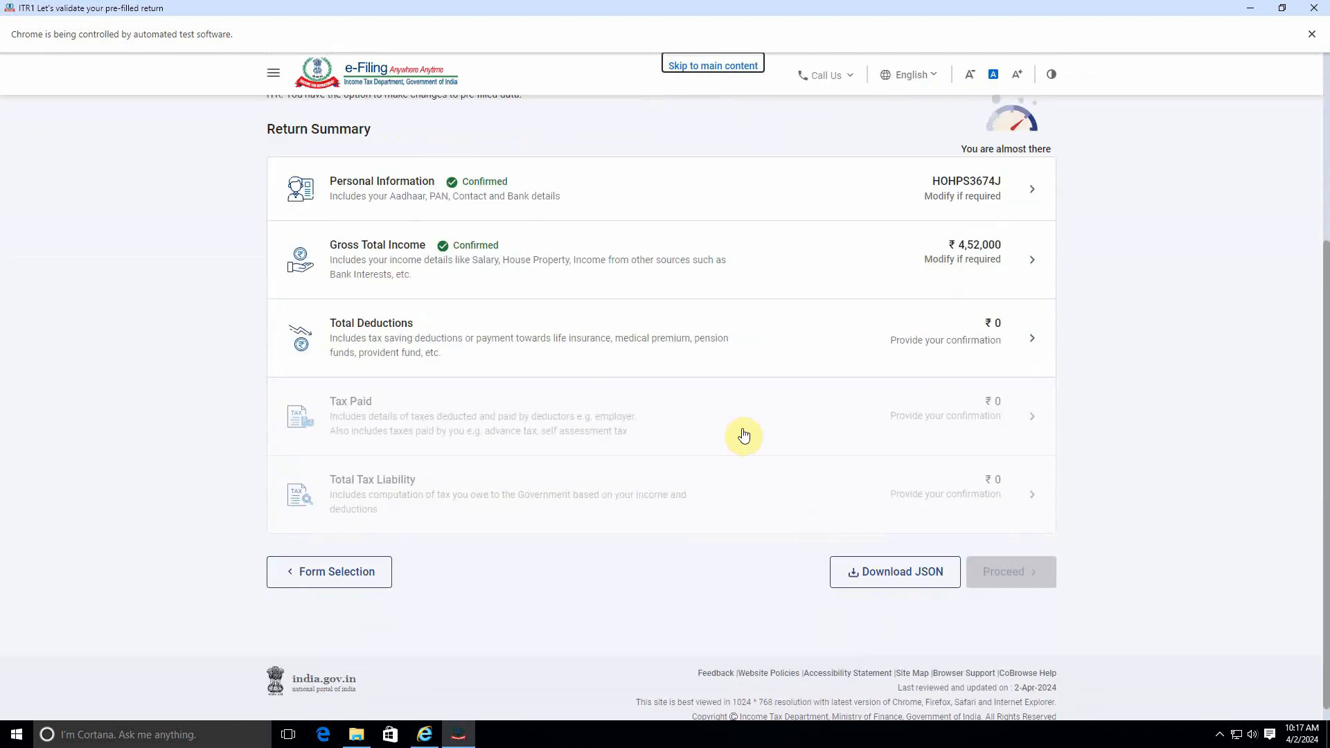
left_click(796, 338)
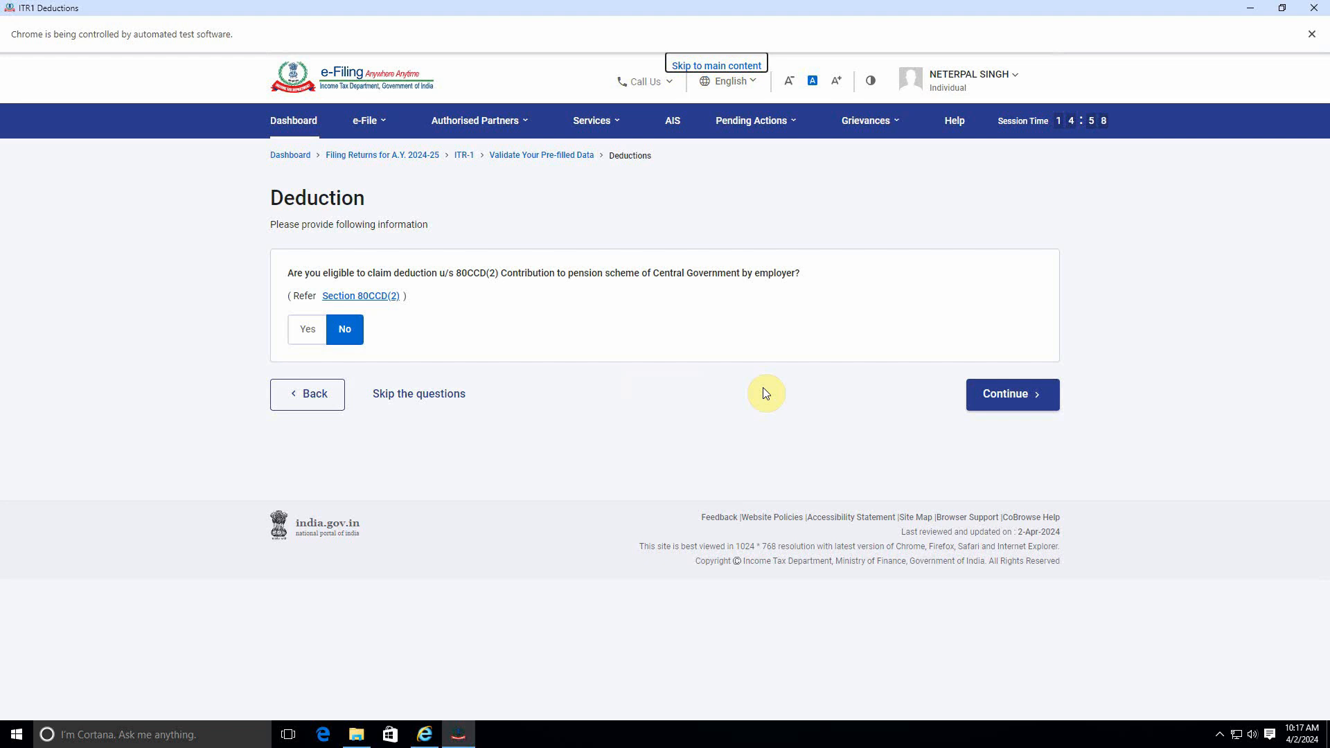
Step: Continue past the 80CCD(2) deduction question and confirm the total deductions
left_click(1014, 395)
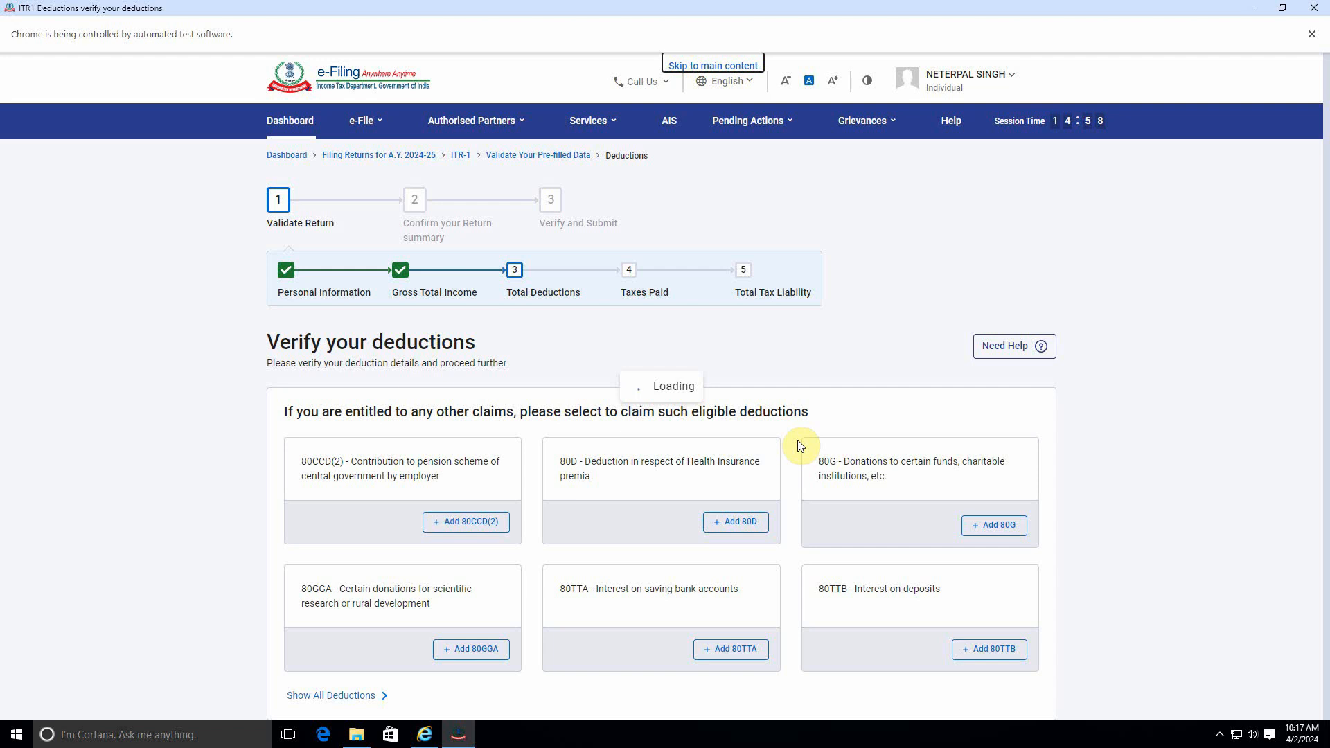
scroll(800, 446, "down", 5)
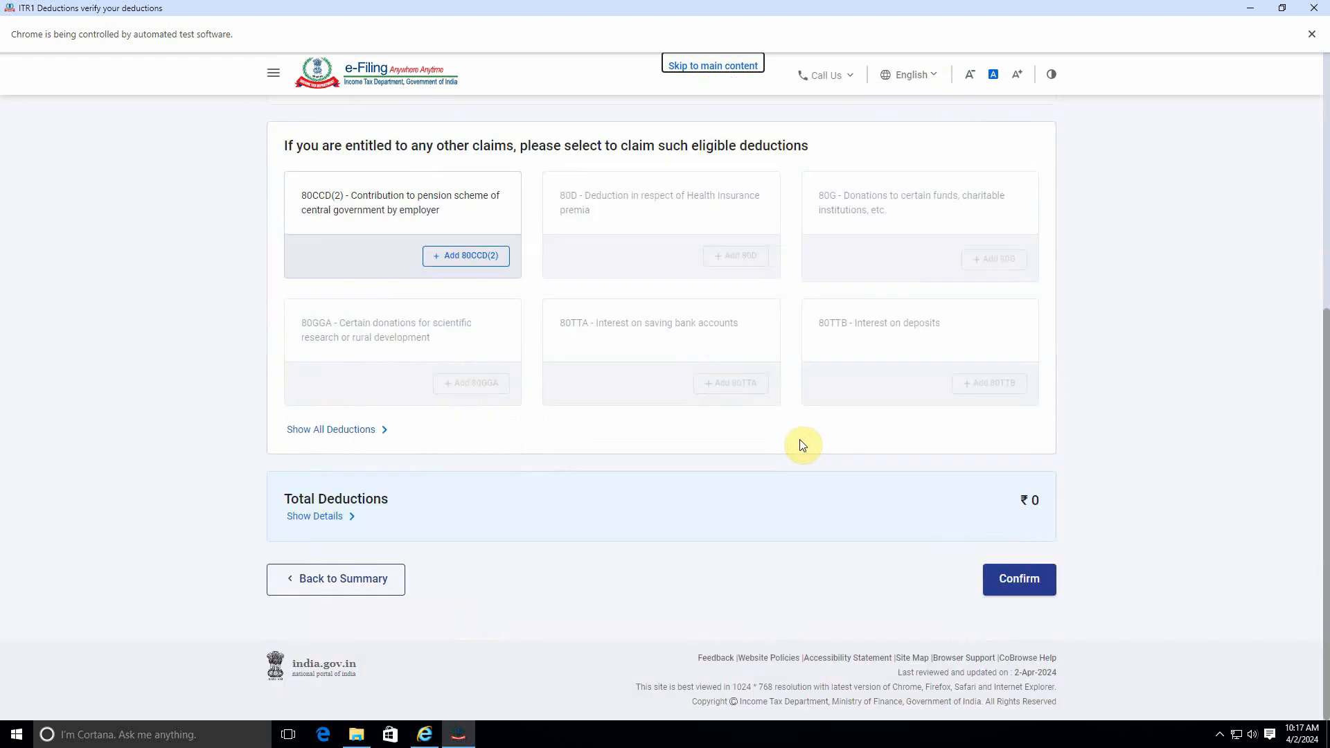
left_click(1019, 586)
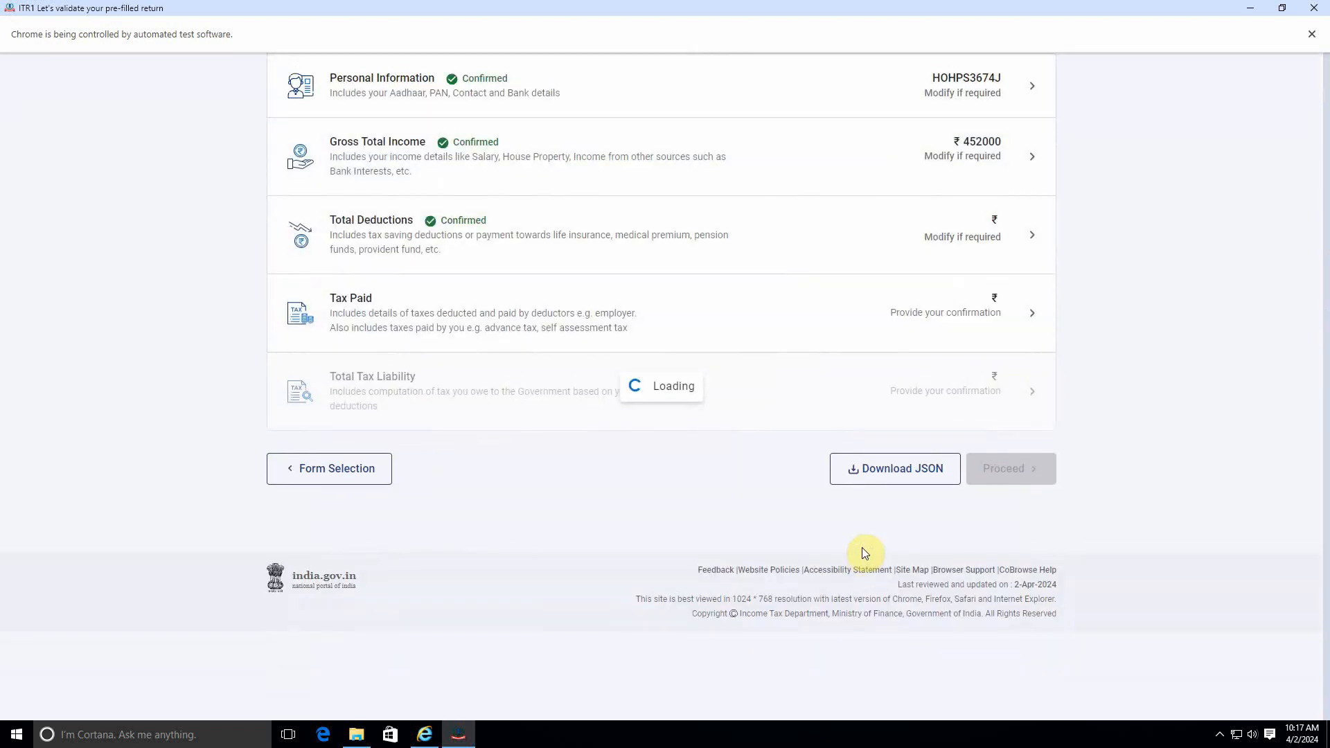
Step: Reopen Gross Total Income, continue past the salary exemption questions, and confirm the income source details
scroll(863, 553, "down", 3)
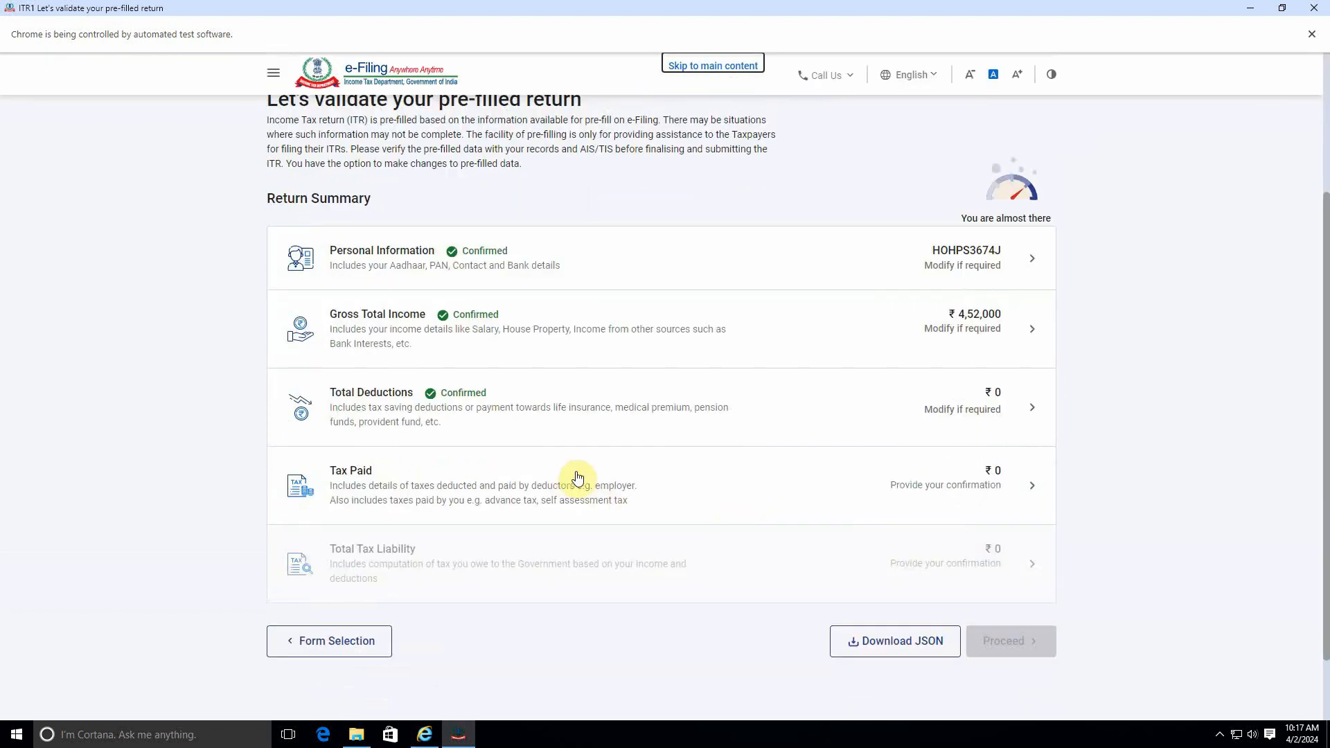
left_click(885, 334)
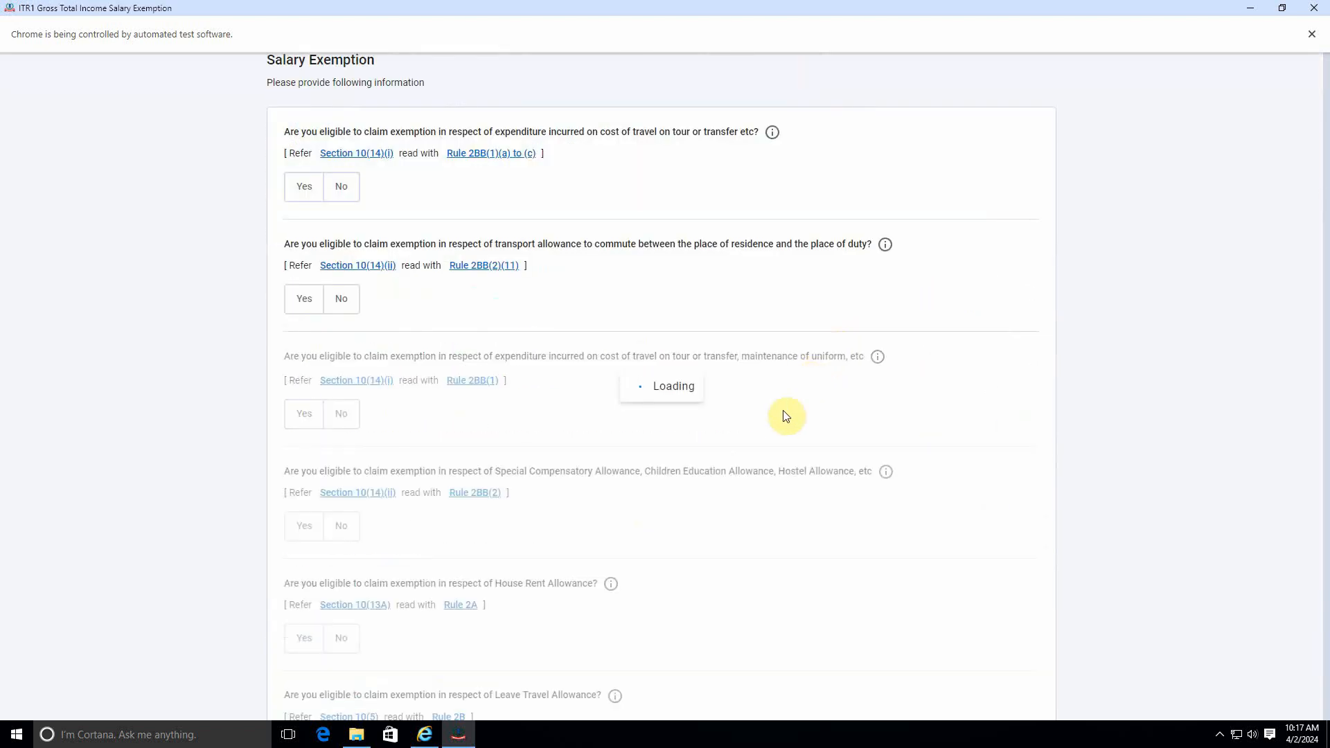
scroll(780, 425, "down", 2)
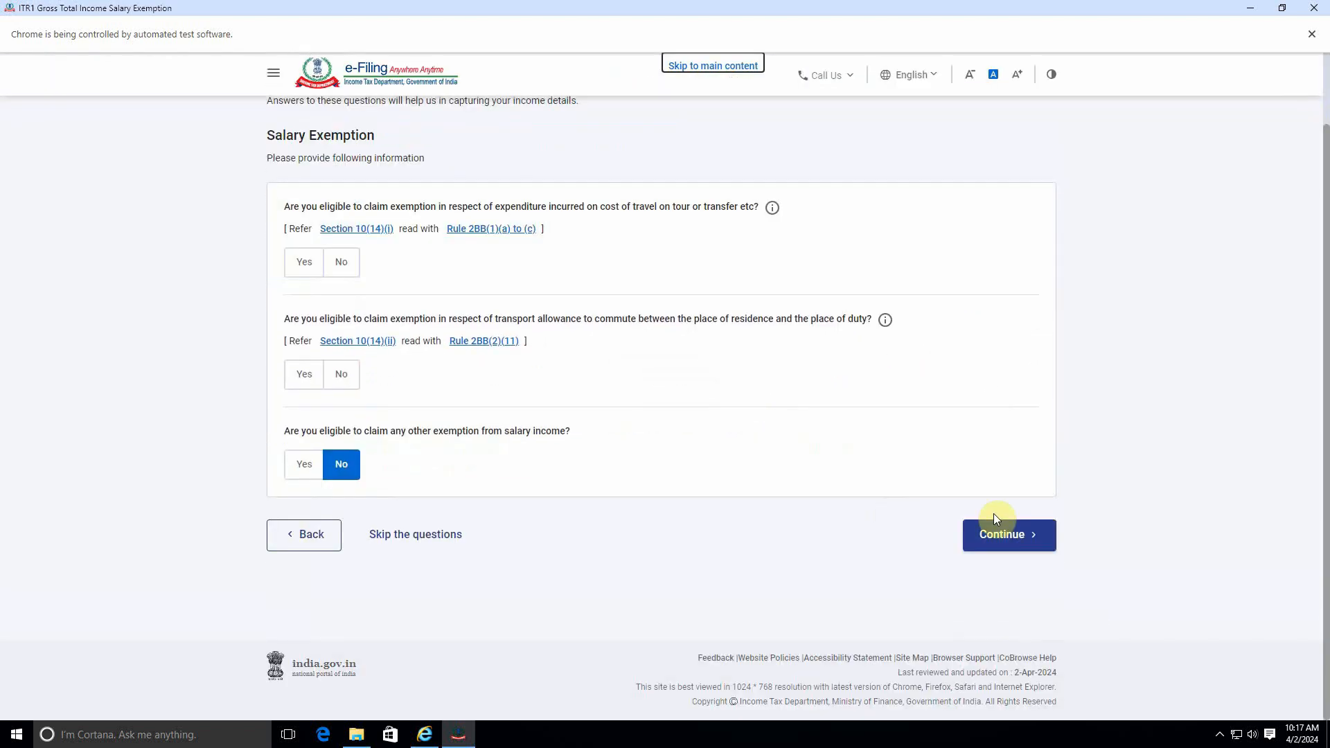
left_click(1012, 537)
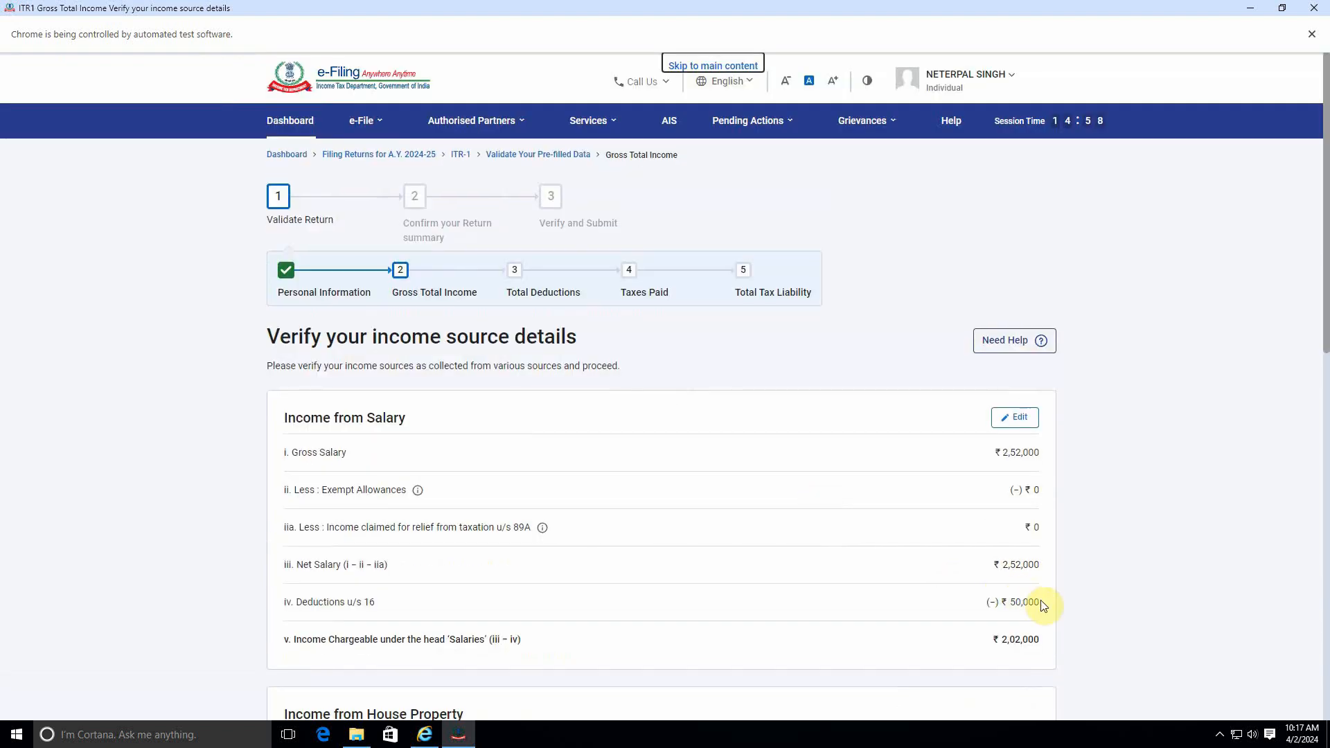
scroll(1027, 596, "down", 2)
scroll(1027, 595, "down", 8)
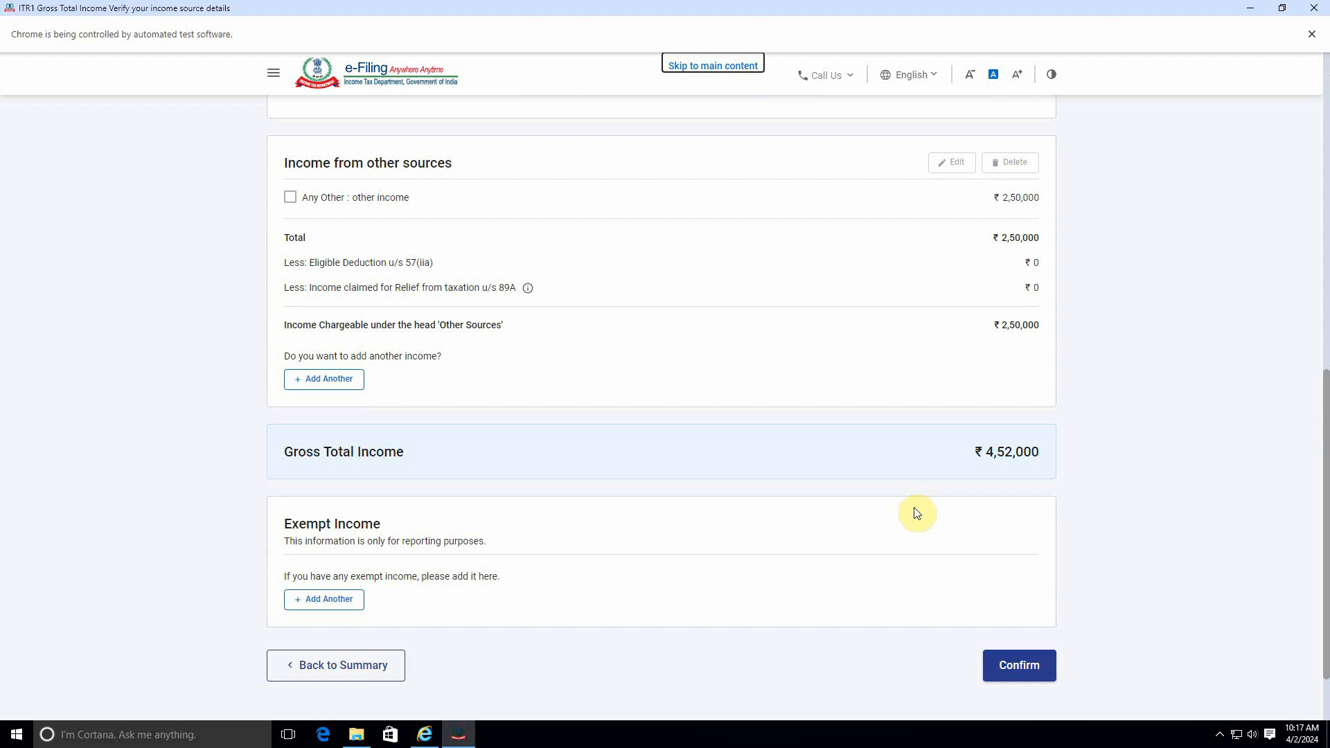
scroll(916, 513, "up", 3)
scroll(865, 508, "down", 3)
scroll(900, 490, "up", 3)
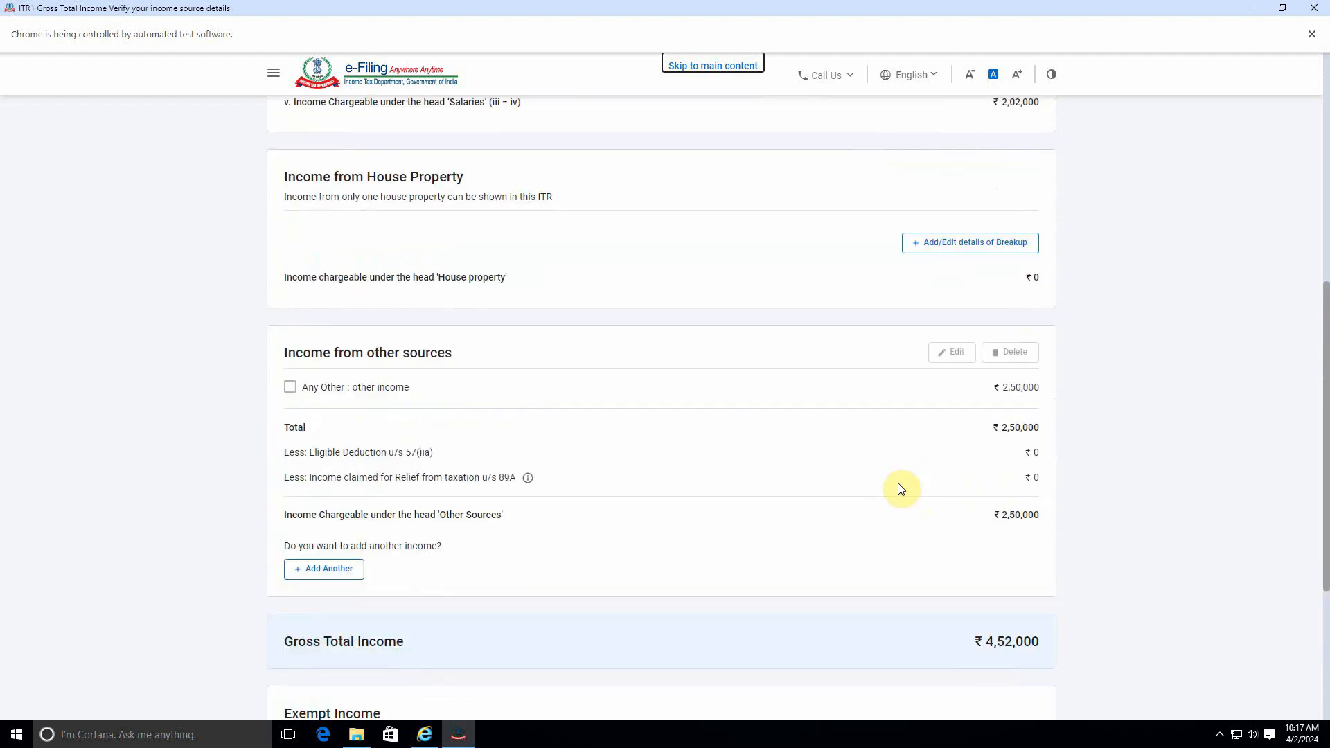
scroll(898, 489, "down", 4)
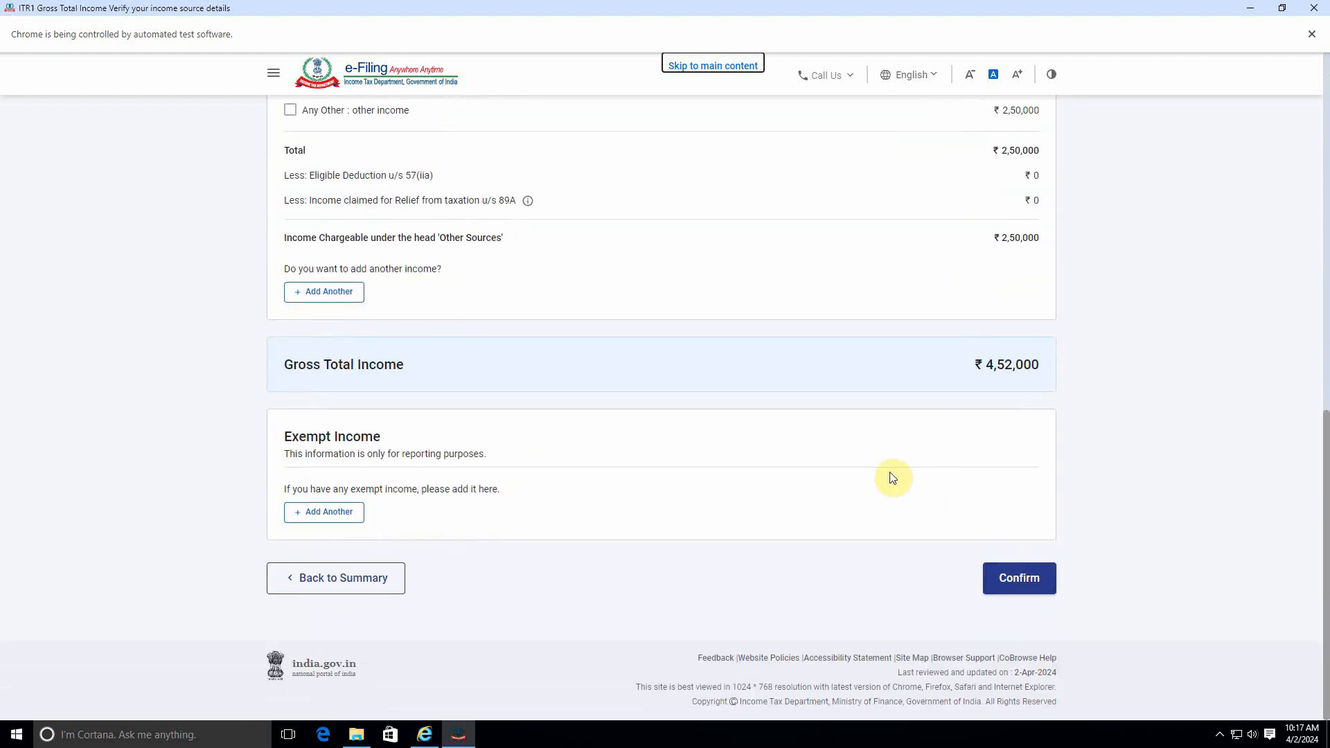
left_click(1025, 577)
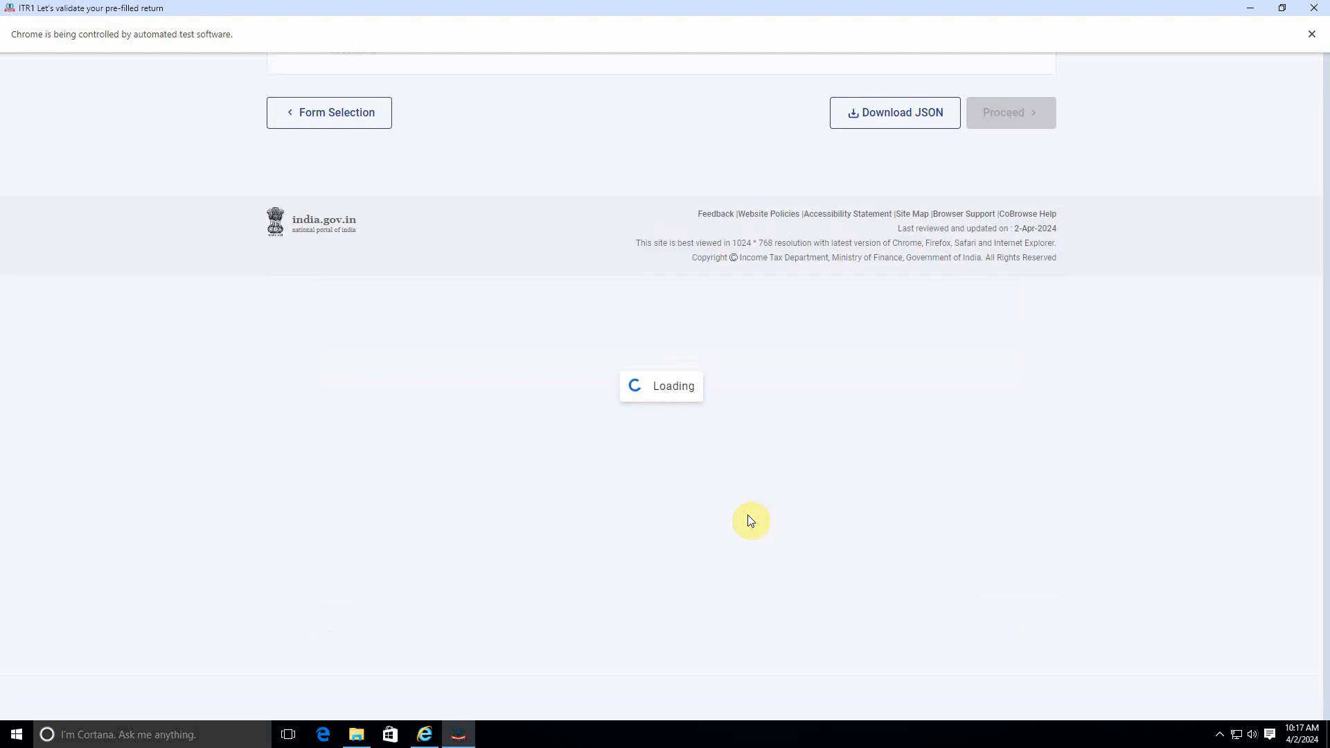
Step: Open Tax Paid from the return summary and confirm the taxes paid details
scroll(748, 523, "down", 5)
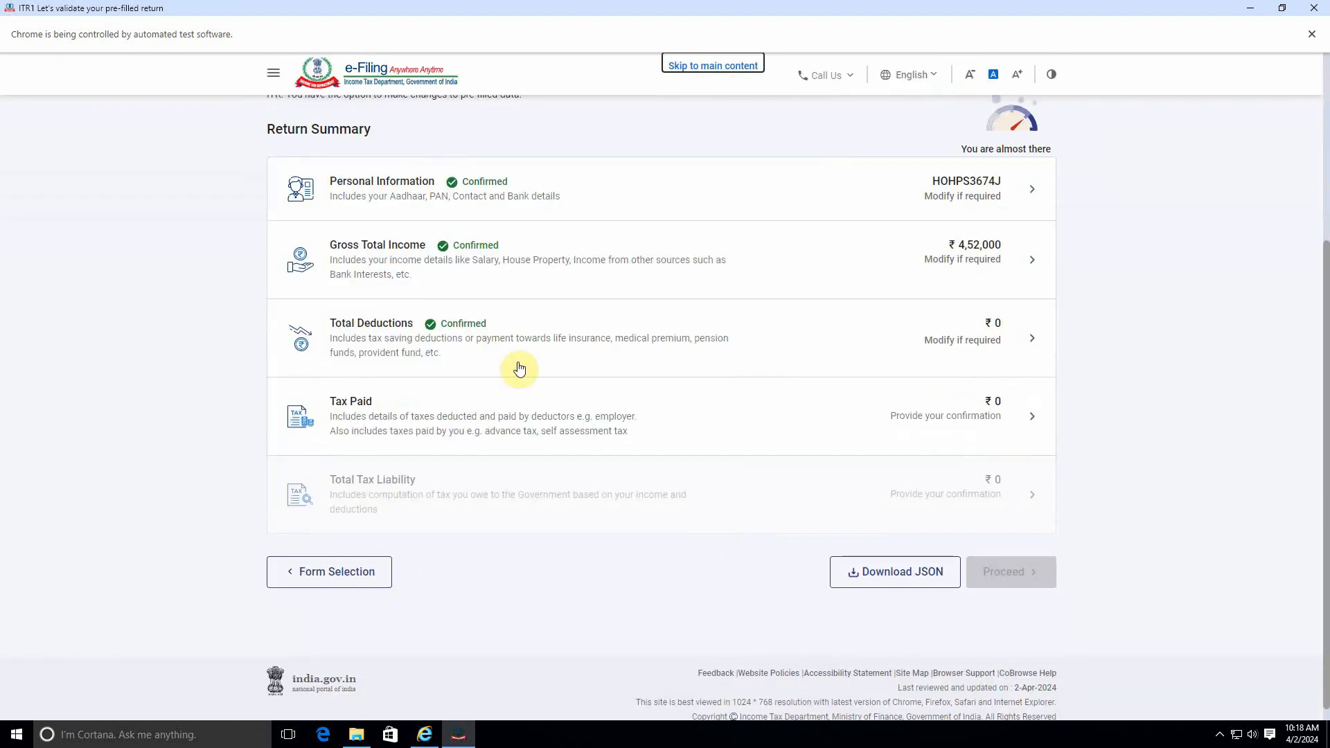
left_click(838, 434)
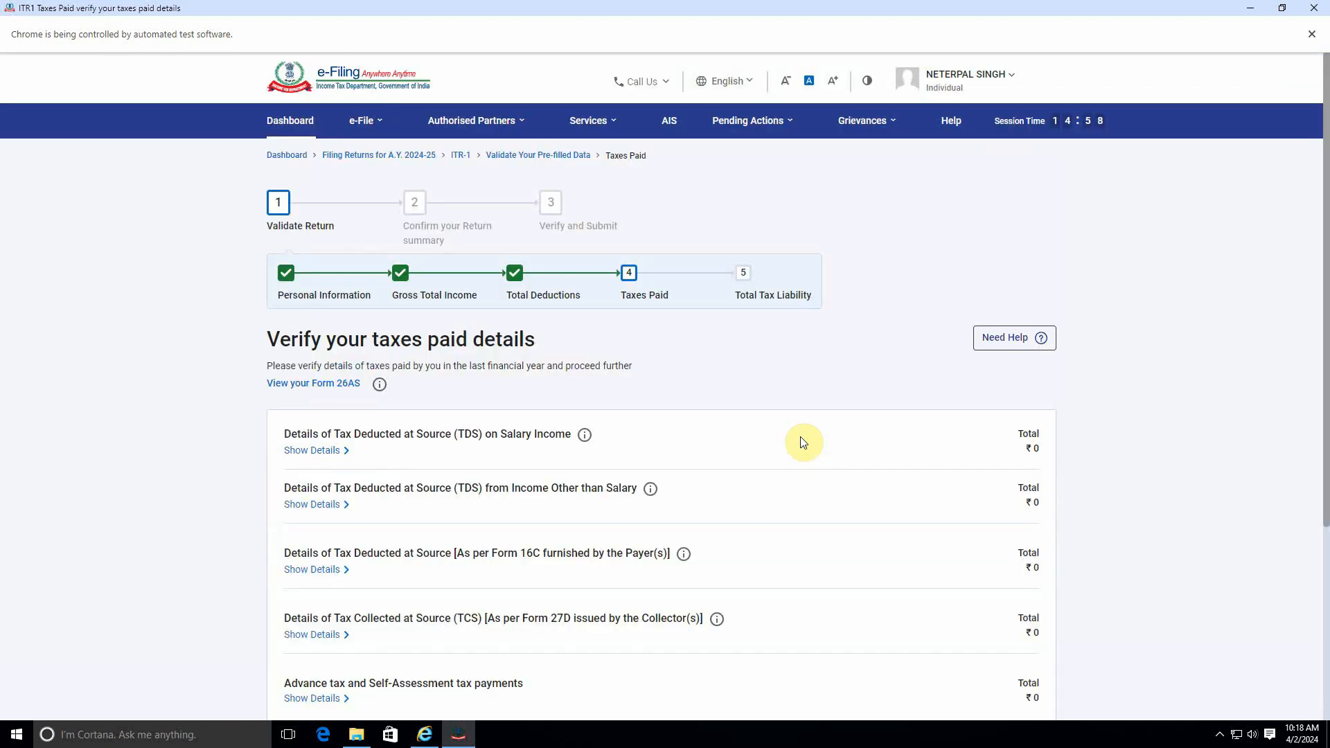
scroll(800, 436, "down", 4)
scroll(697, 416, "up", 2)
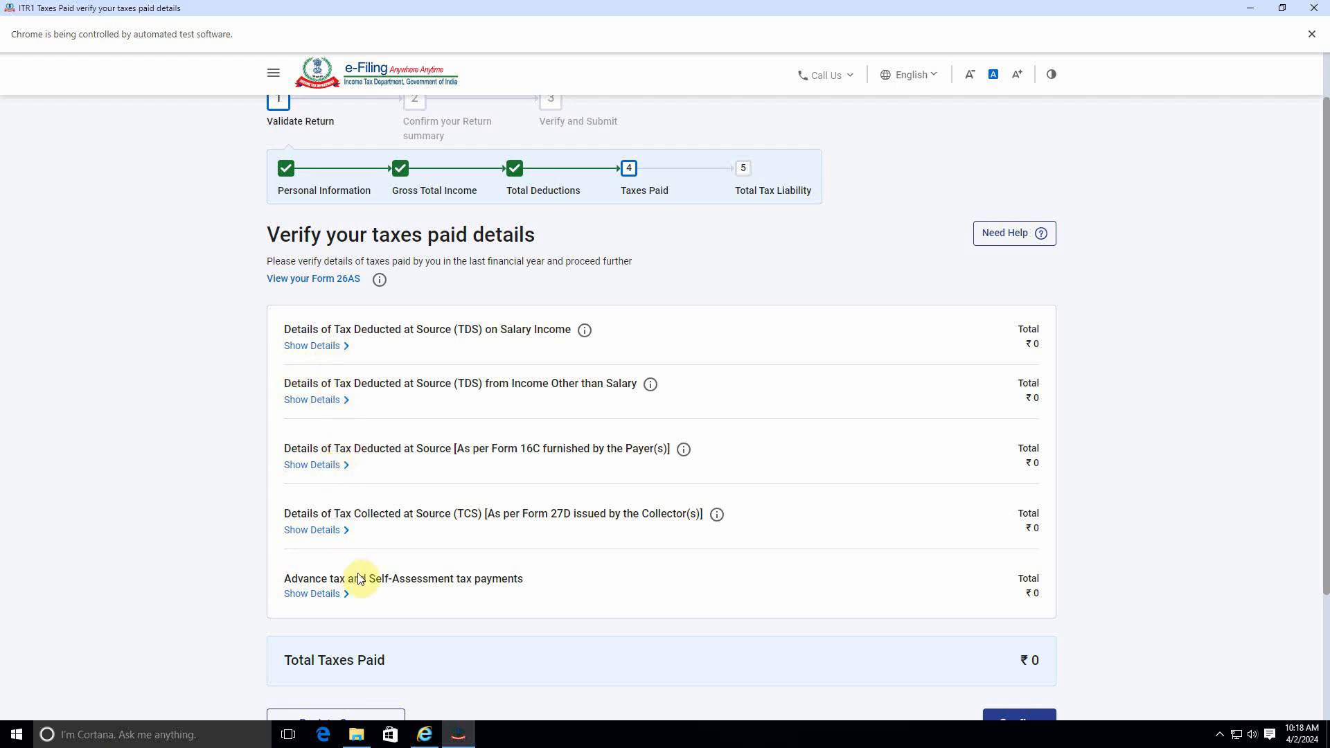
scroll(360, 584, "down", 1)
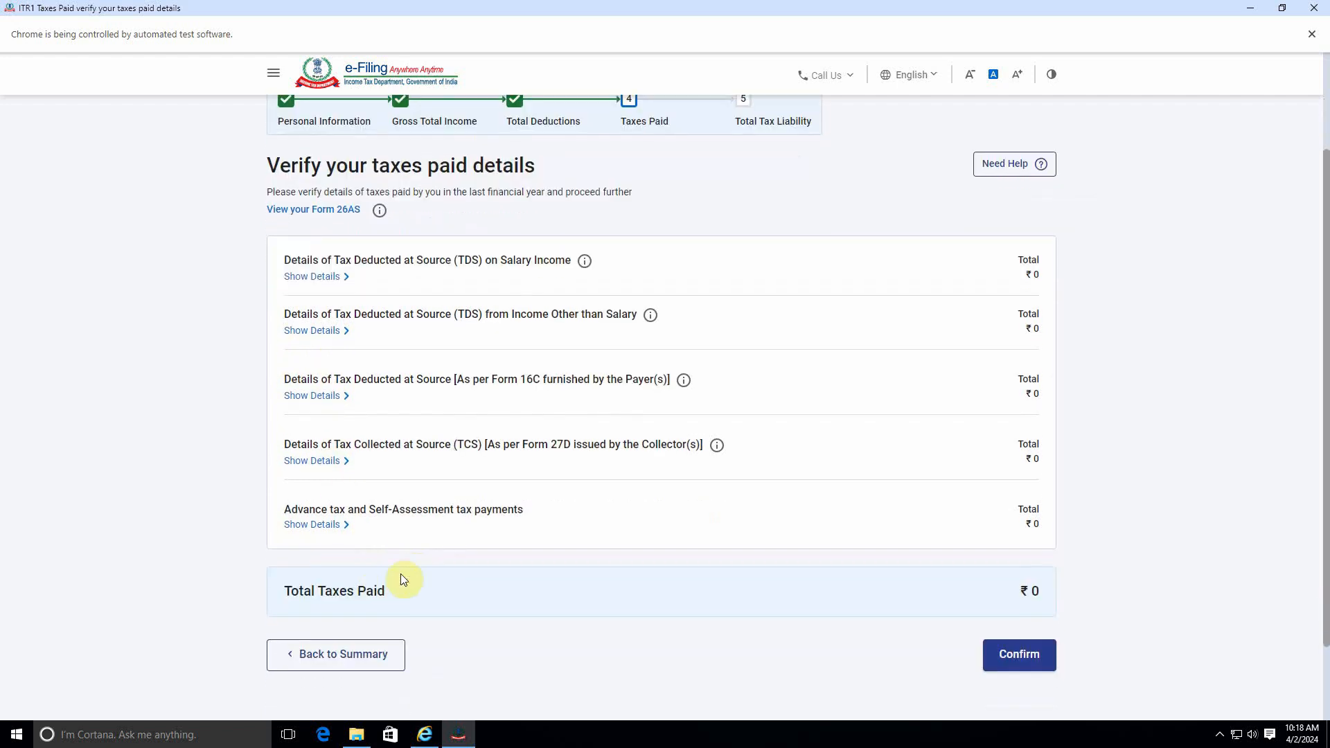
left_click(1018, 654)
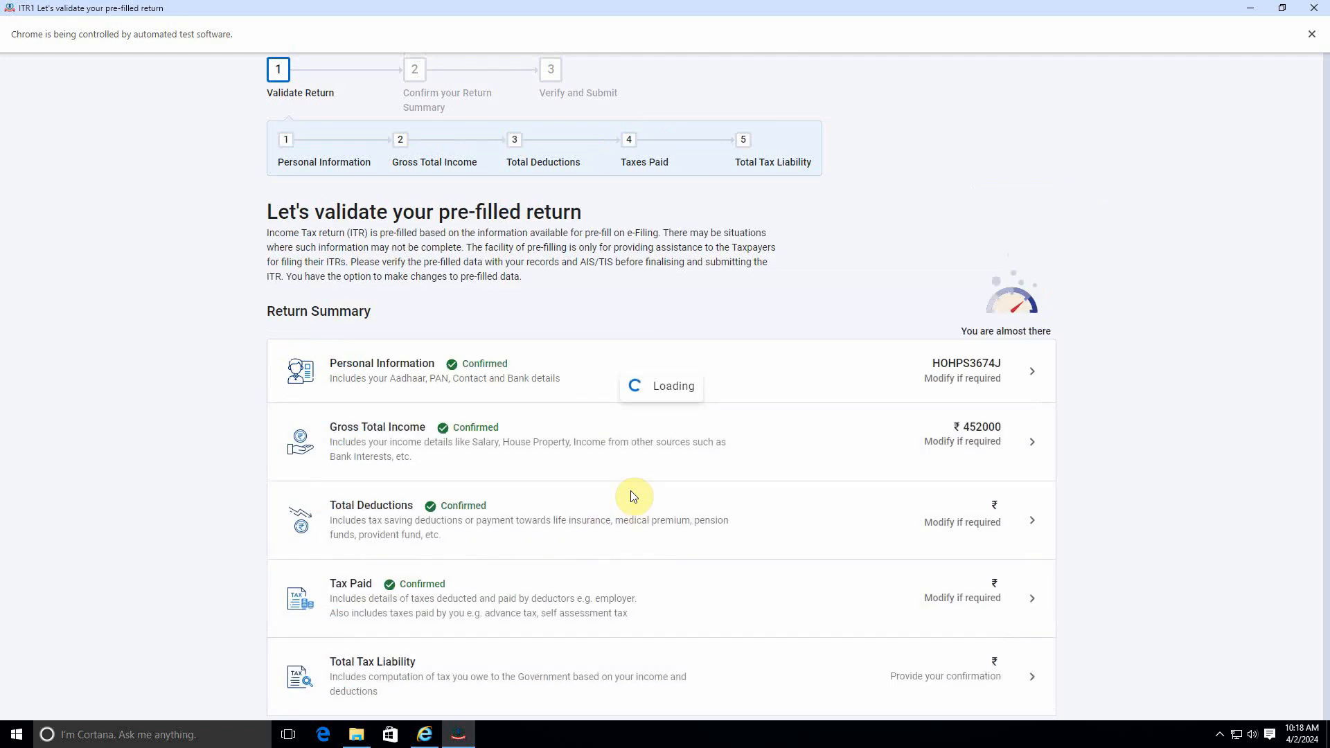
Step: Open Total Tax Liability and show the calculation of tax payable on total income
scroll(632, 496, "down", 3)
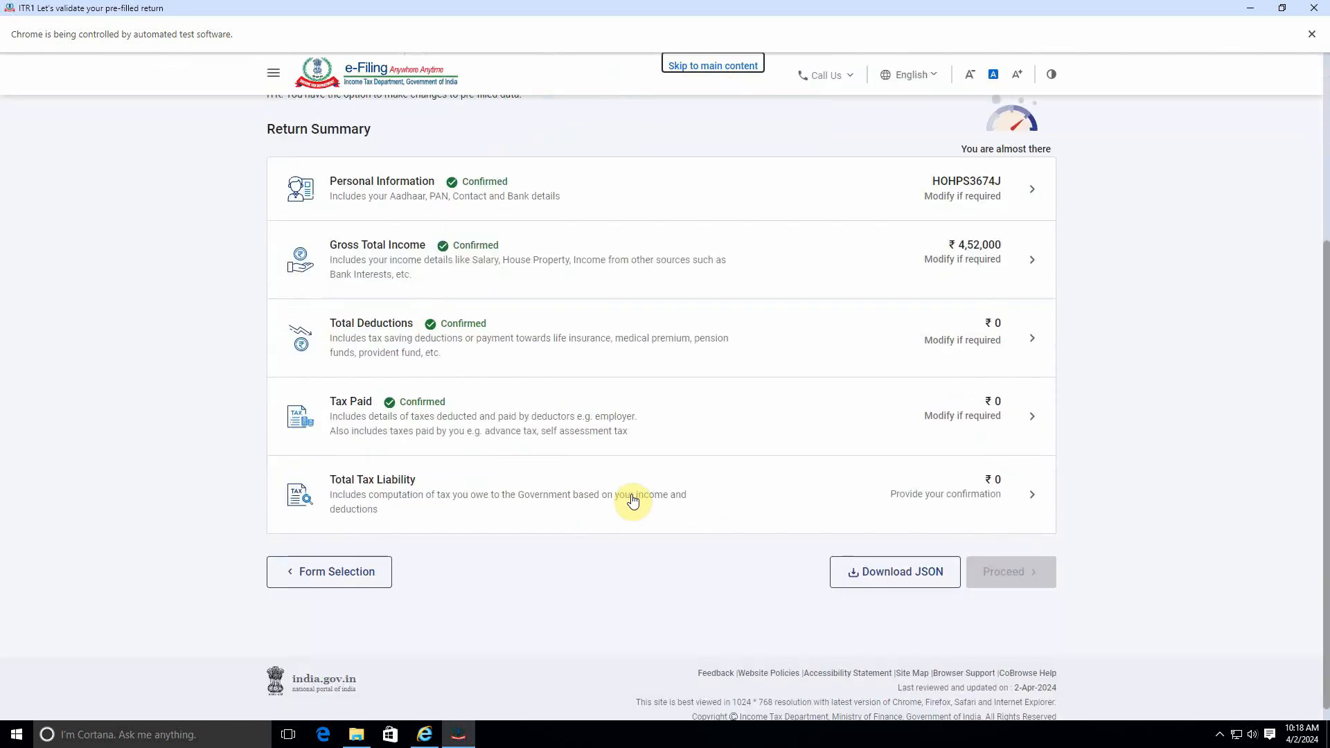
left_click(987, 495)
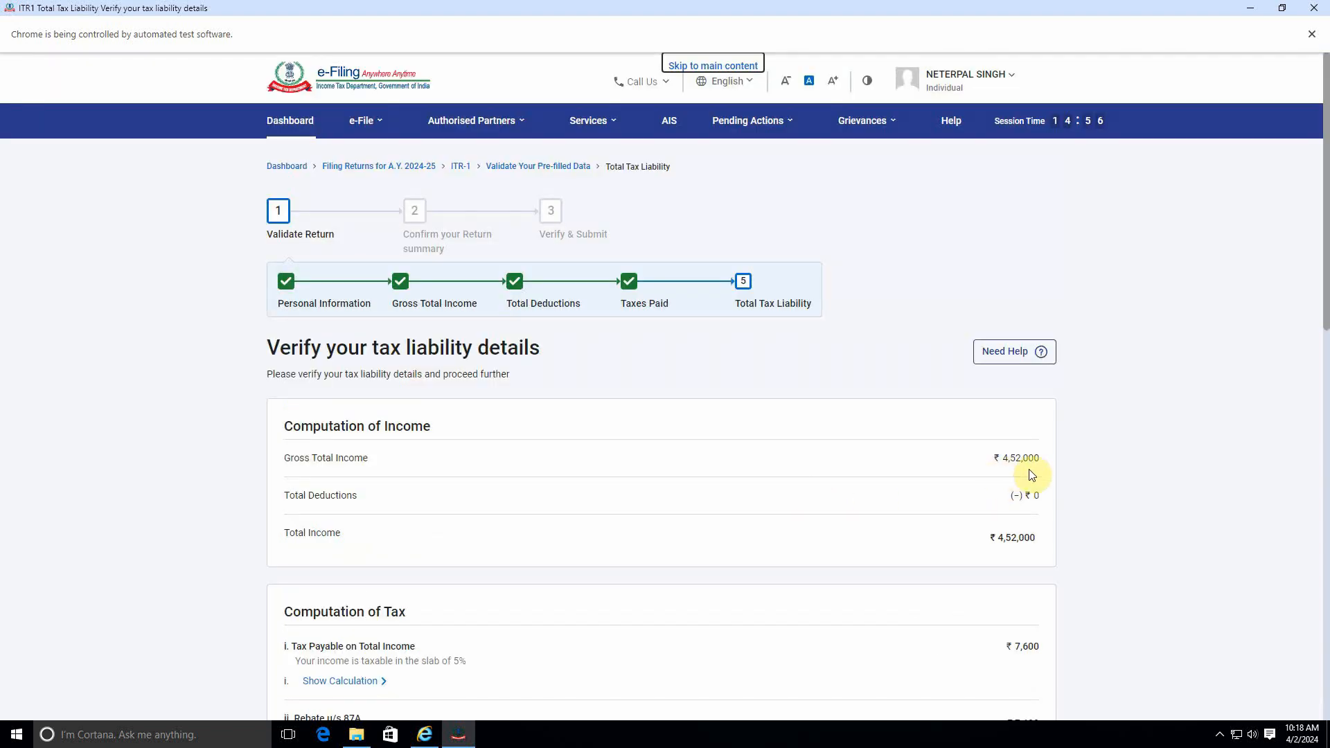
scroll(870, 579, "down", 3)
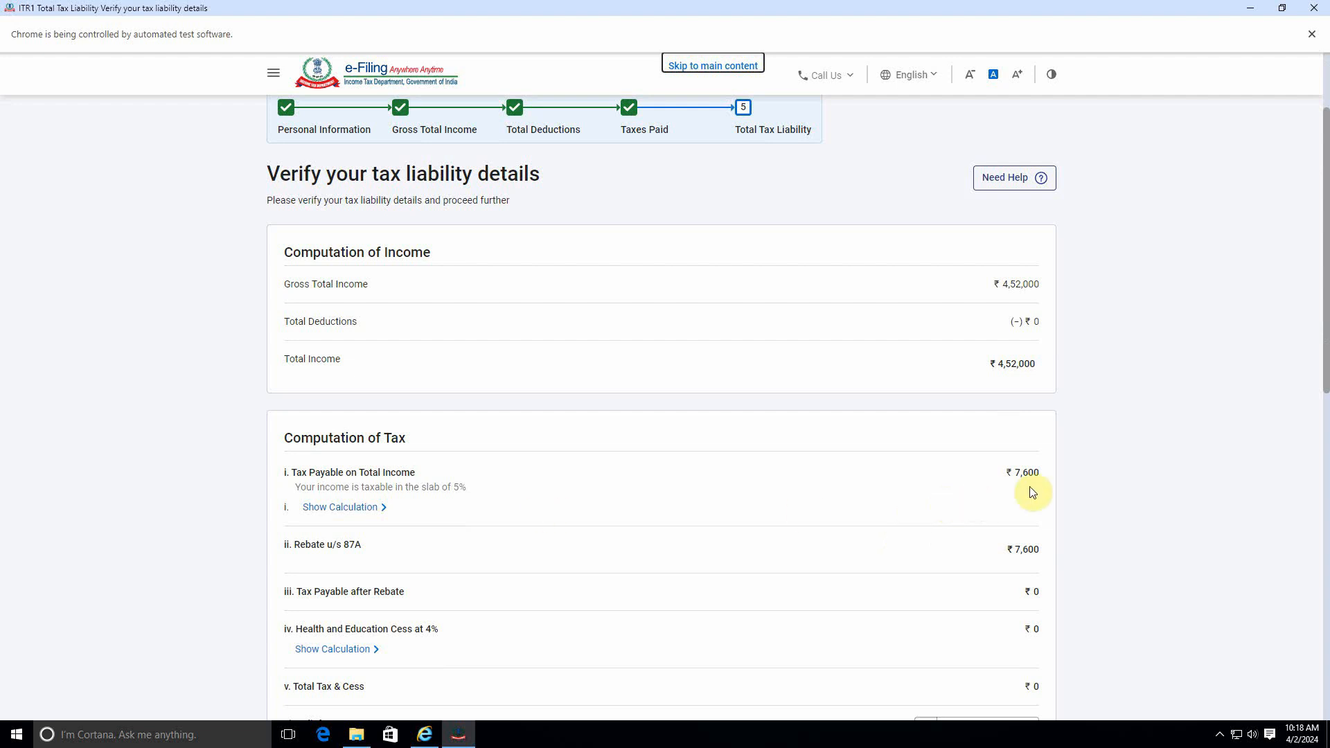
left_click(351, 509)
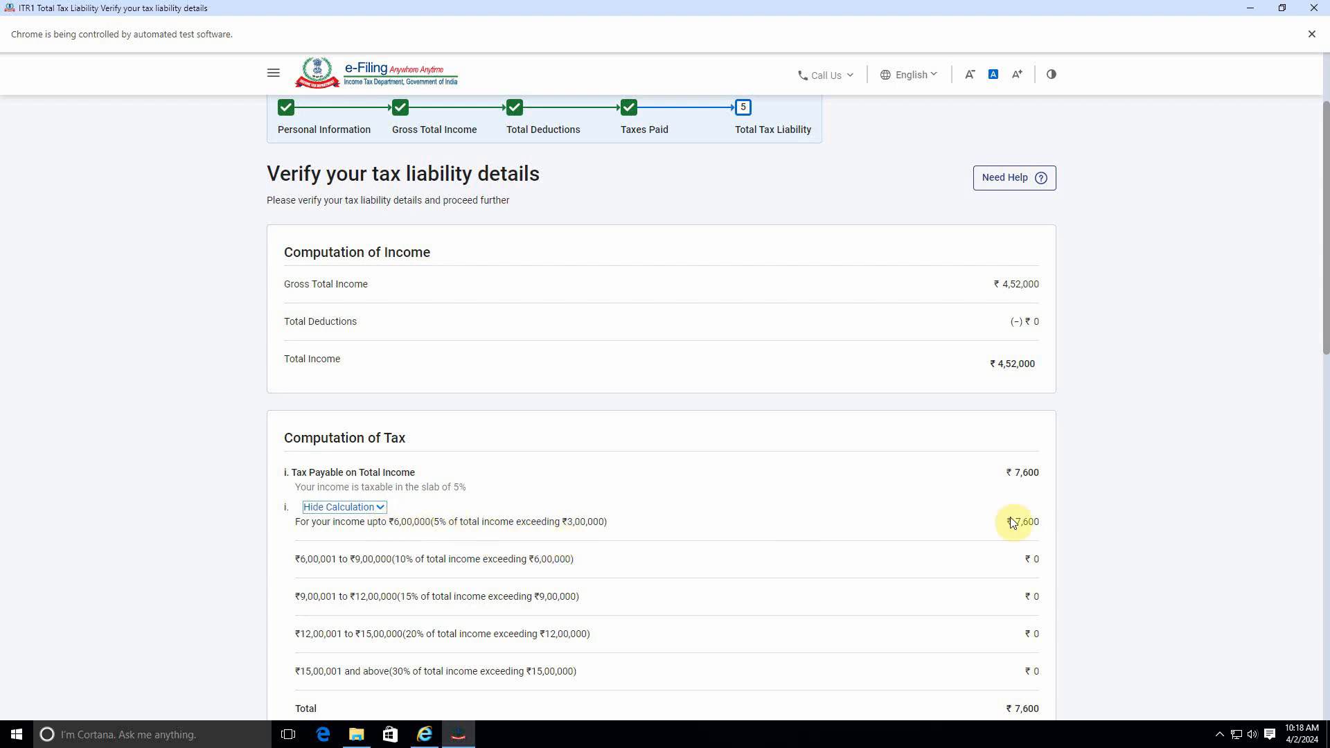
Step: Review the tax computation, rebate, interest and fee details, then return to the return summary
scroll(423, 540, "down", 2)
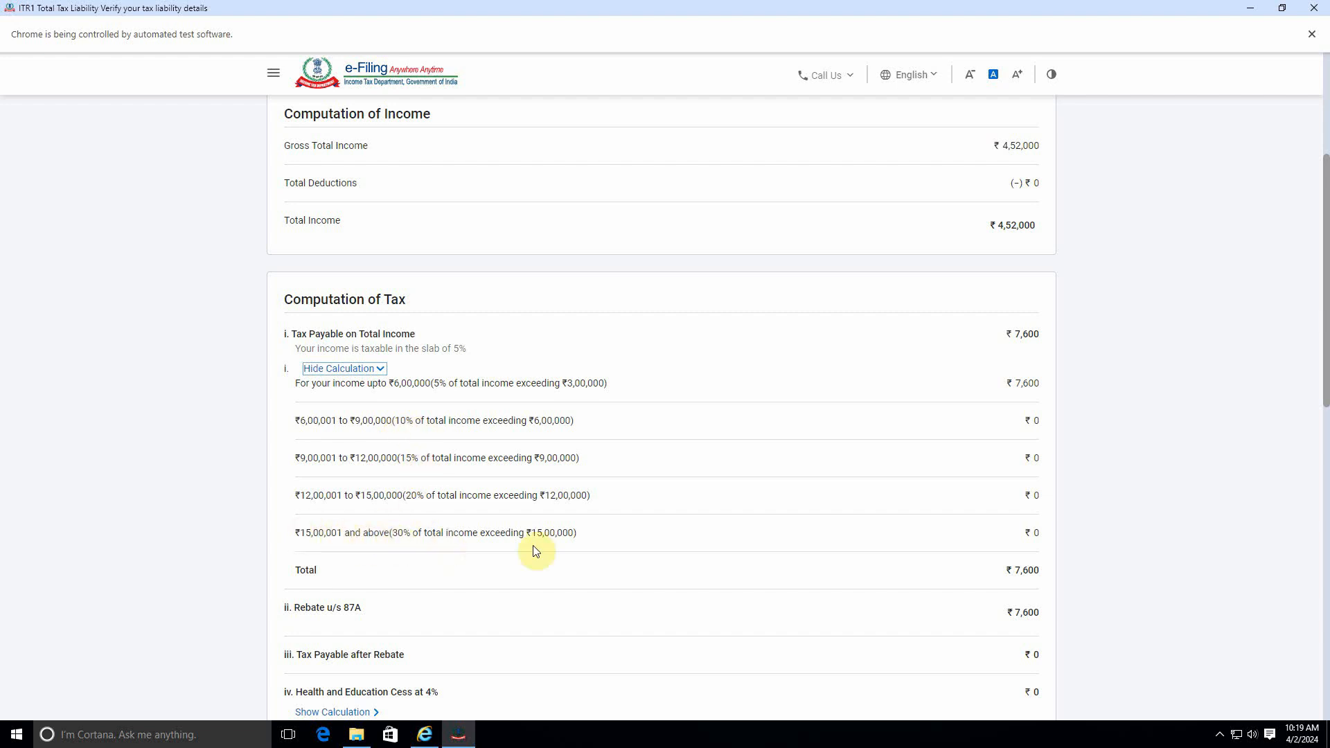
scroll(979, 554, "down", 3)
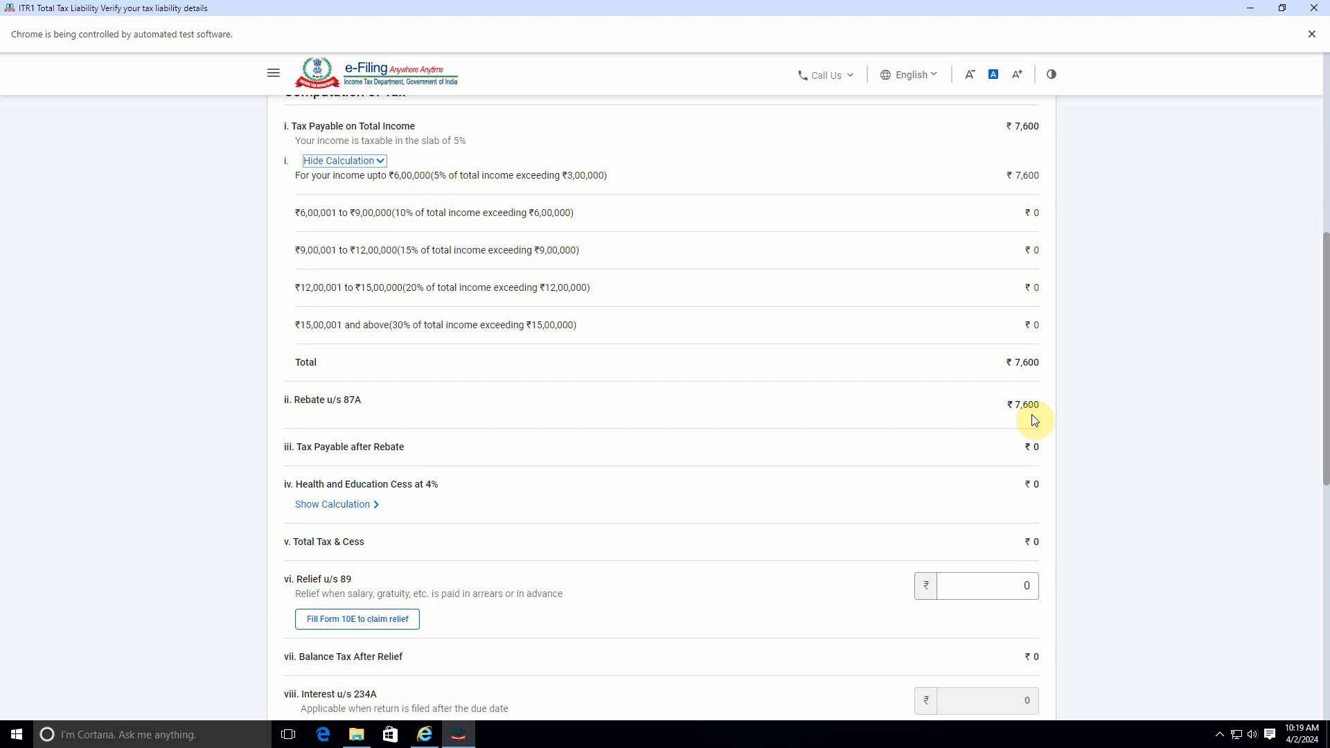
scroll(930, 523, "down", 7)
scroll(928, 521, "up", 2)
scroll(927, 516, "up", 12)
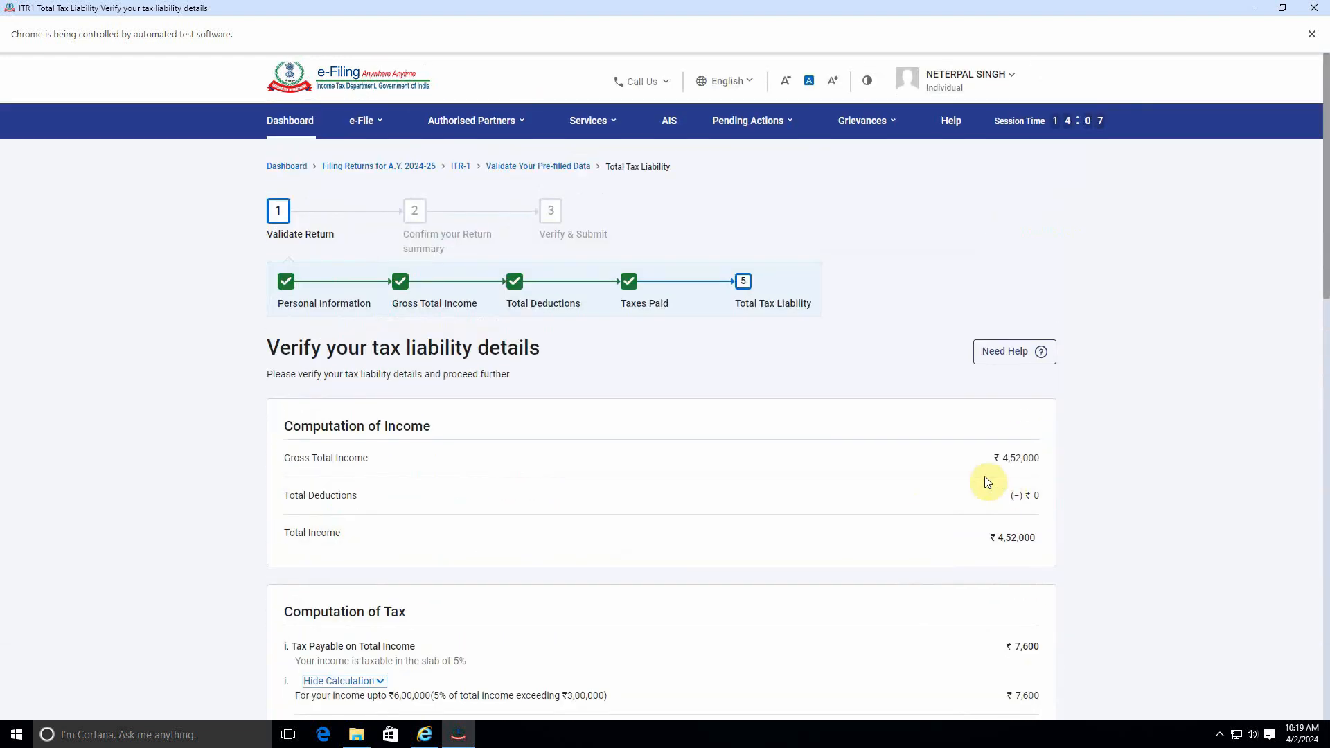
scroll(998, 496, "down", 5)
scroll(1009, 509, "down", 10)
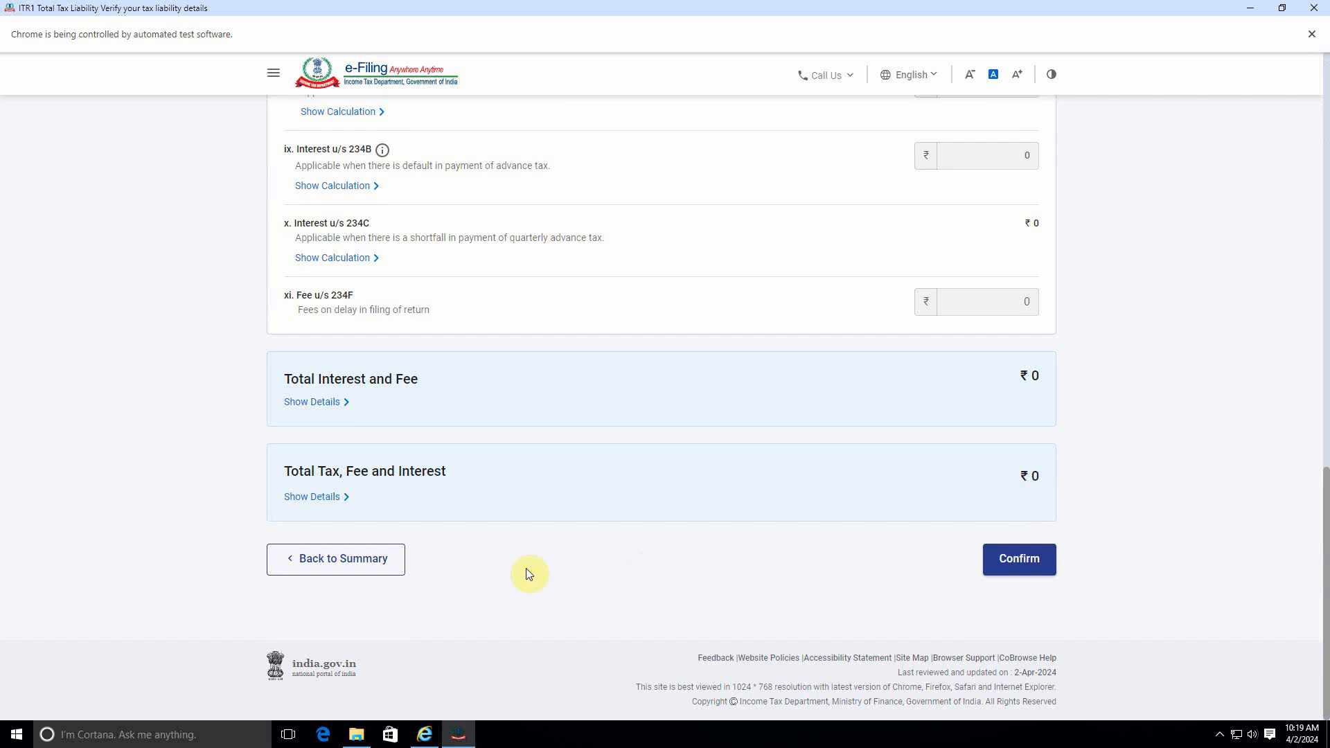
left_click(336, 578)
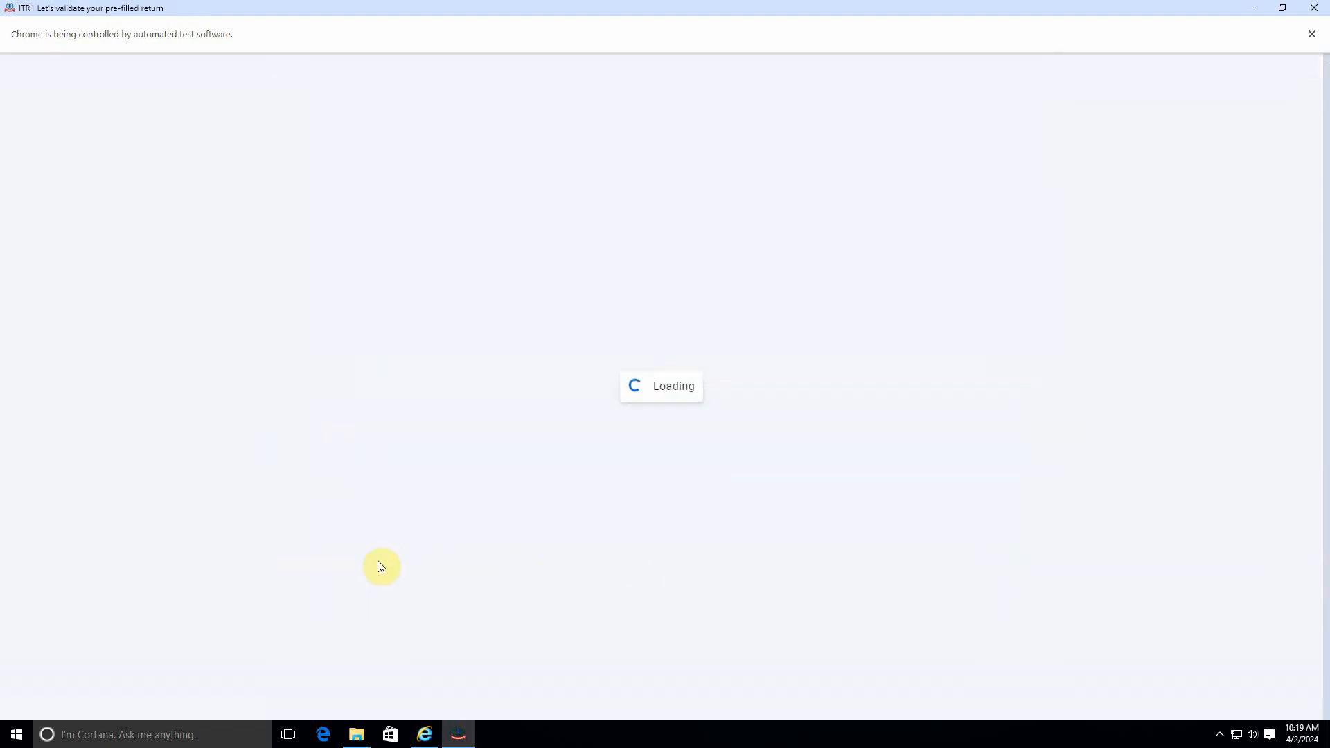
Step: Reopen Gross Total Income and continue past the salary exemption questions
scroll(610, 494, "down", 5)
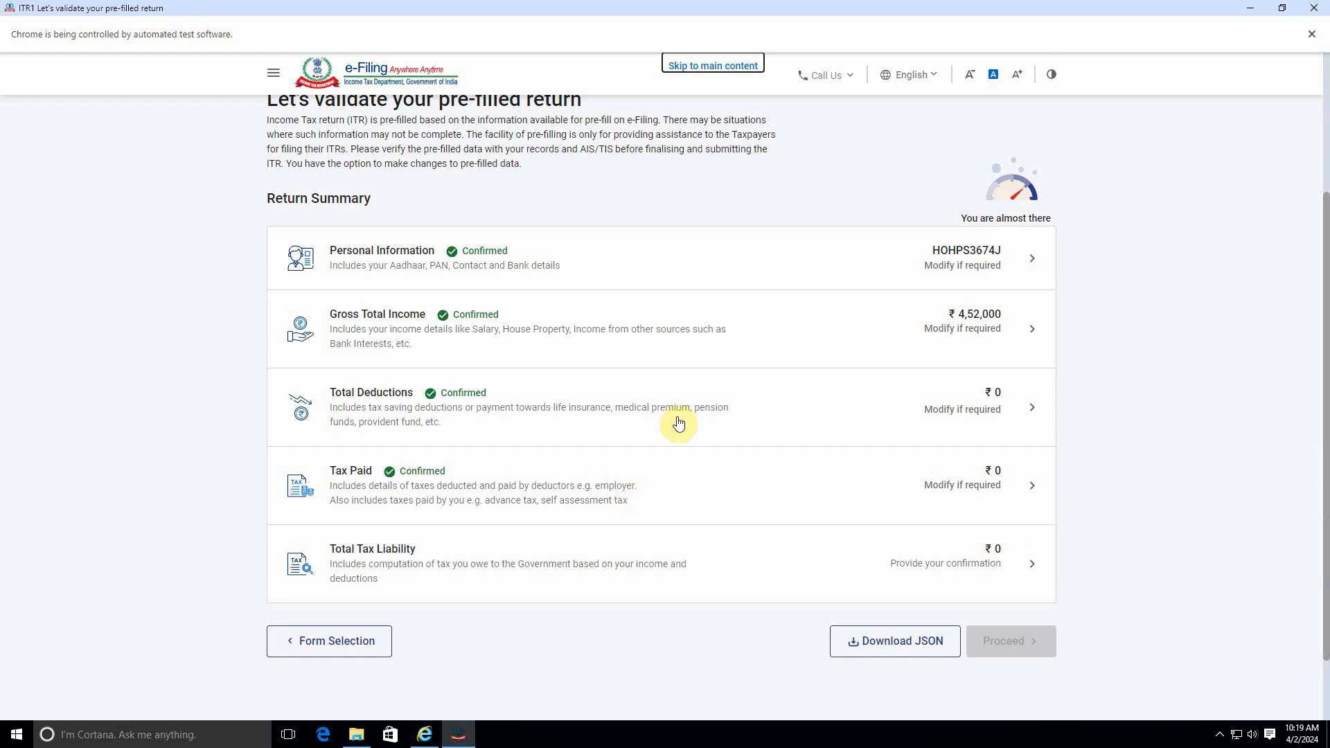
left_click(817, 325)
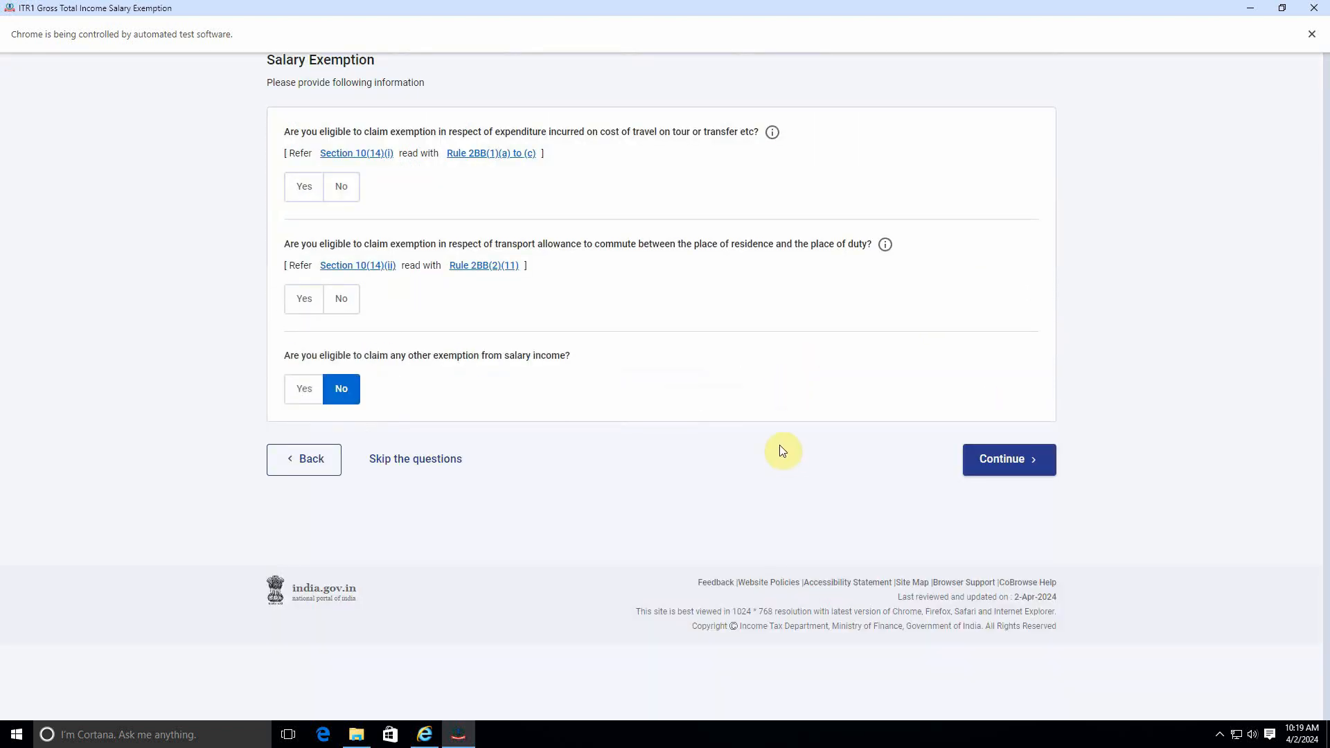
scroll(803, 447, "down", 3)
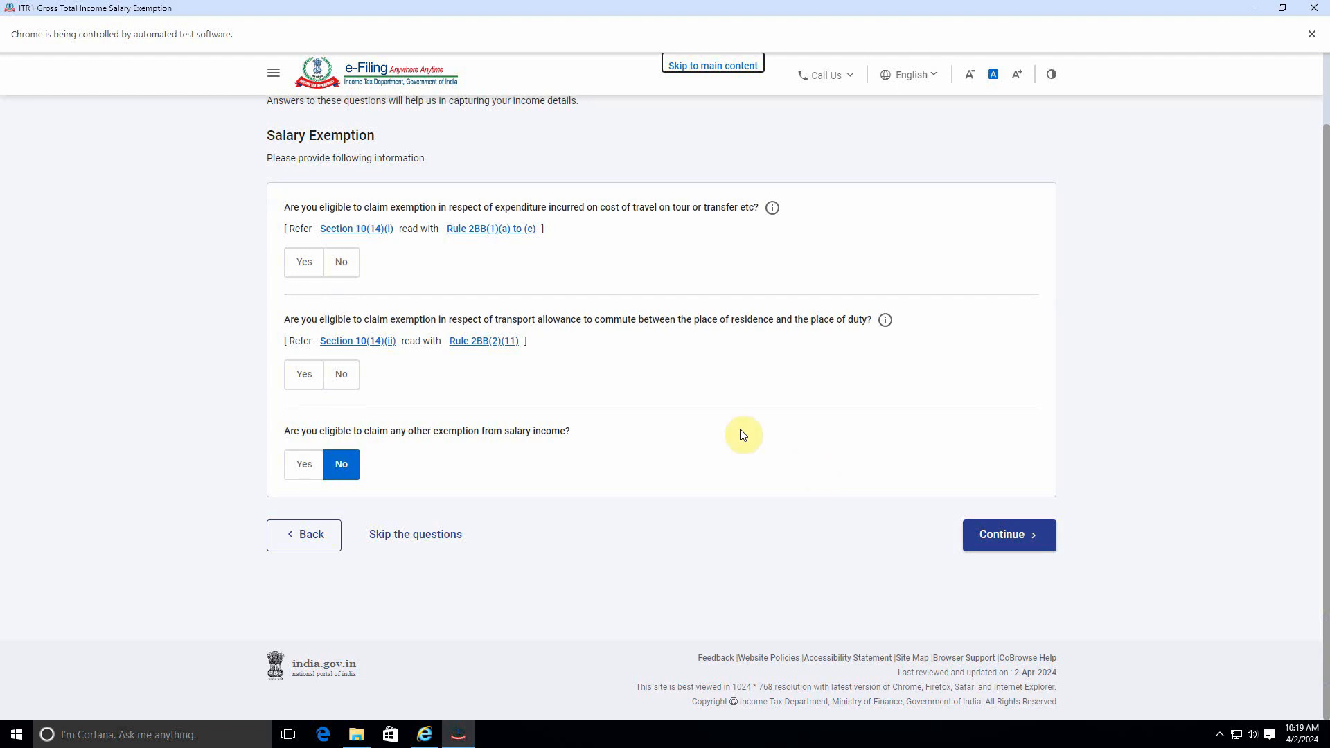
left_click(997, 601)
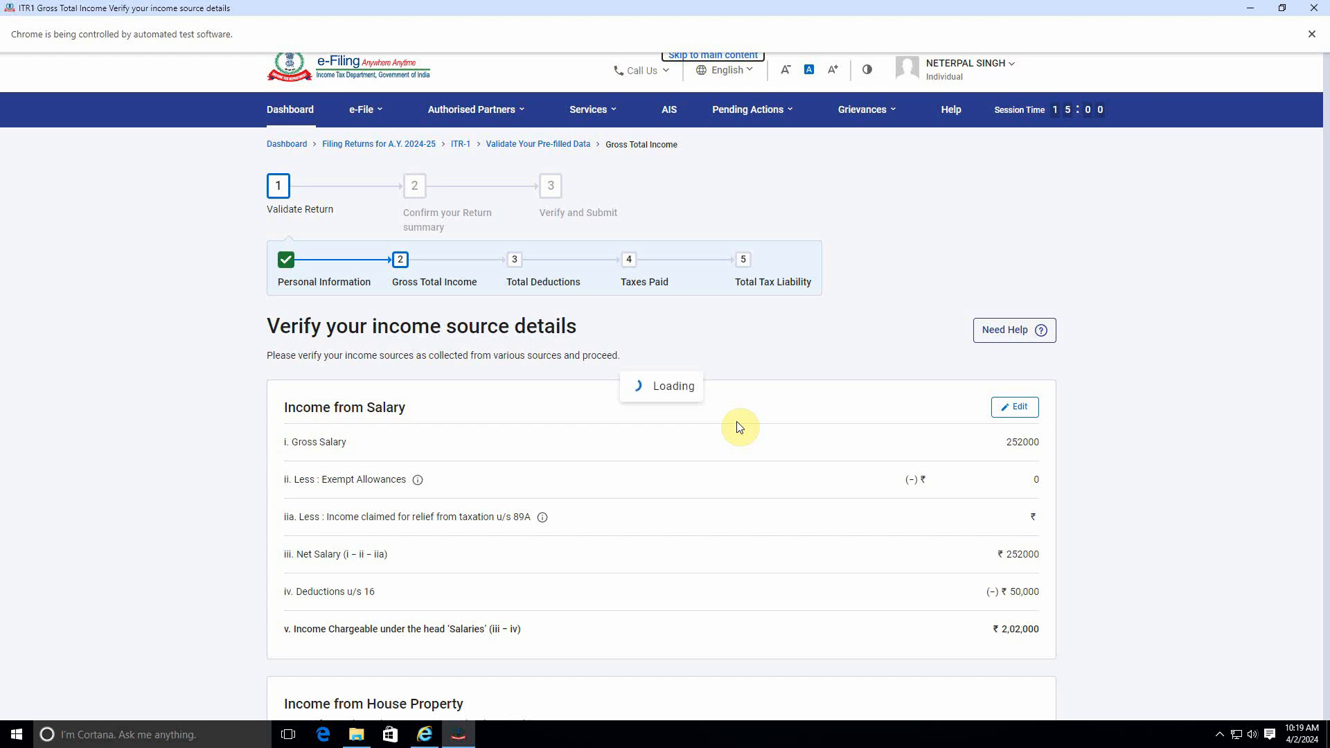
Step: Edit the 'Any Other' income from other sources entry, set its amount to 4,50,000, and save
scroll(739, 427, "down", 10)
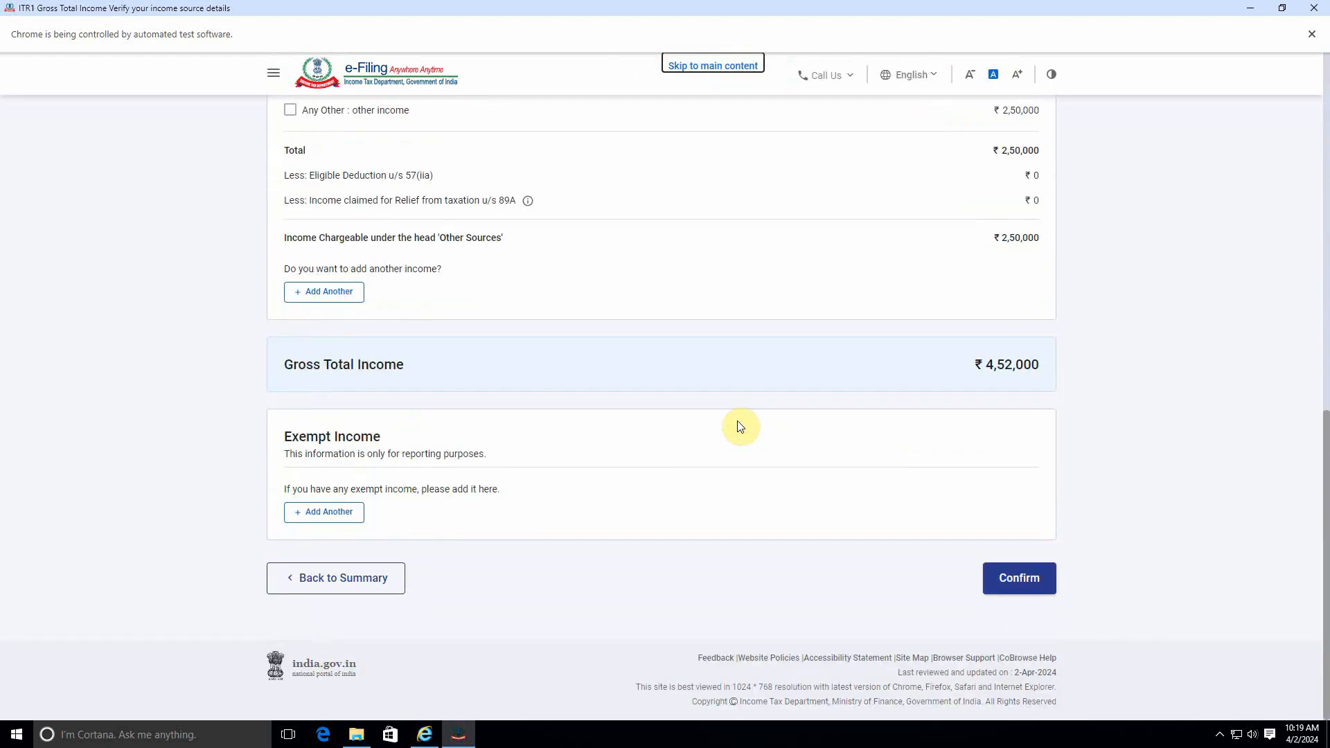
scroll(588, 397, "up", 2)
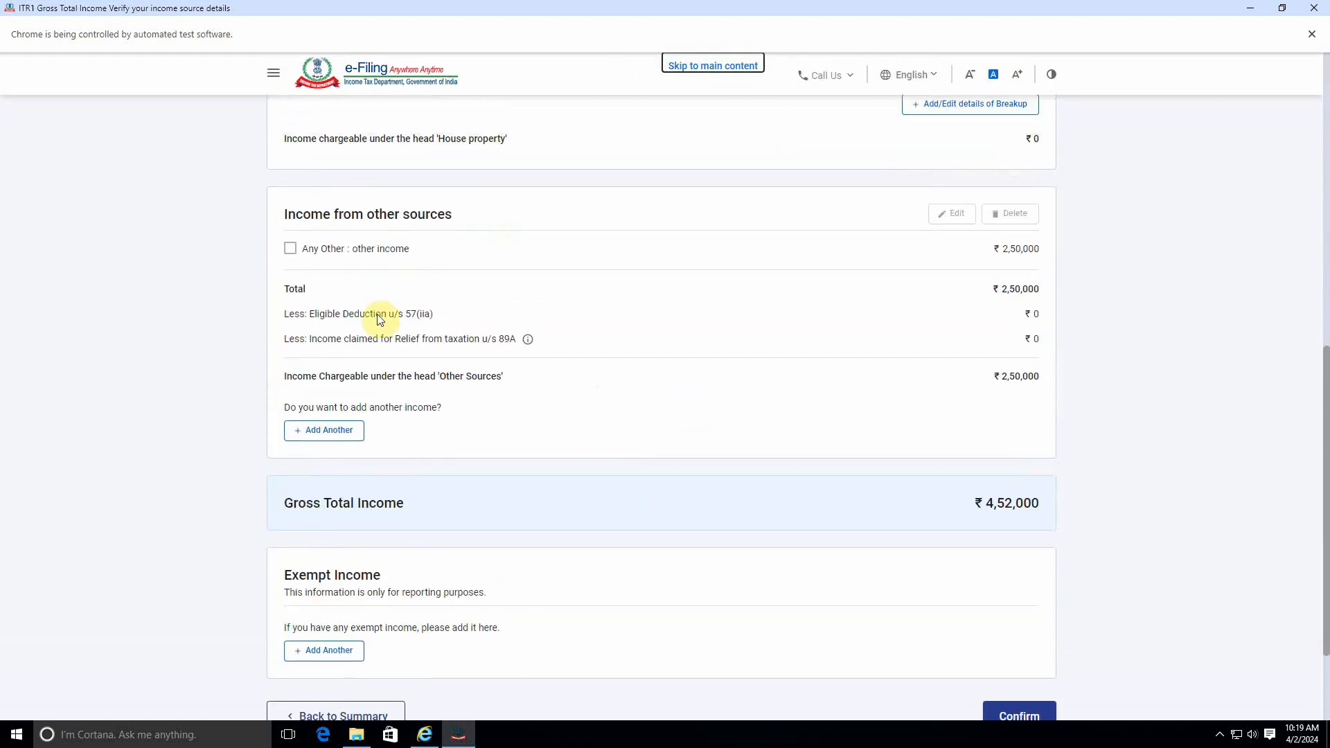
scroll(380, 320, "up", 1)
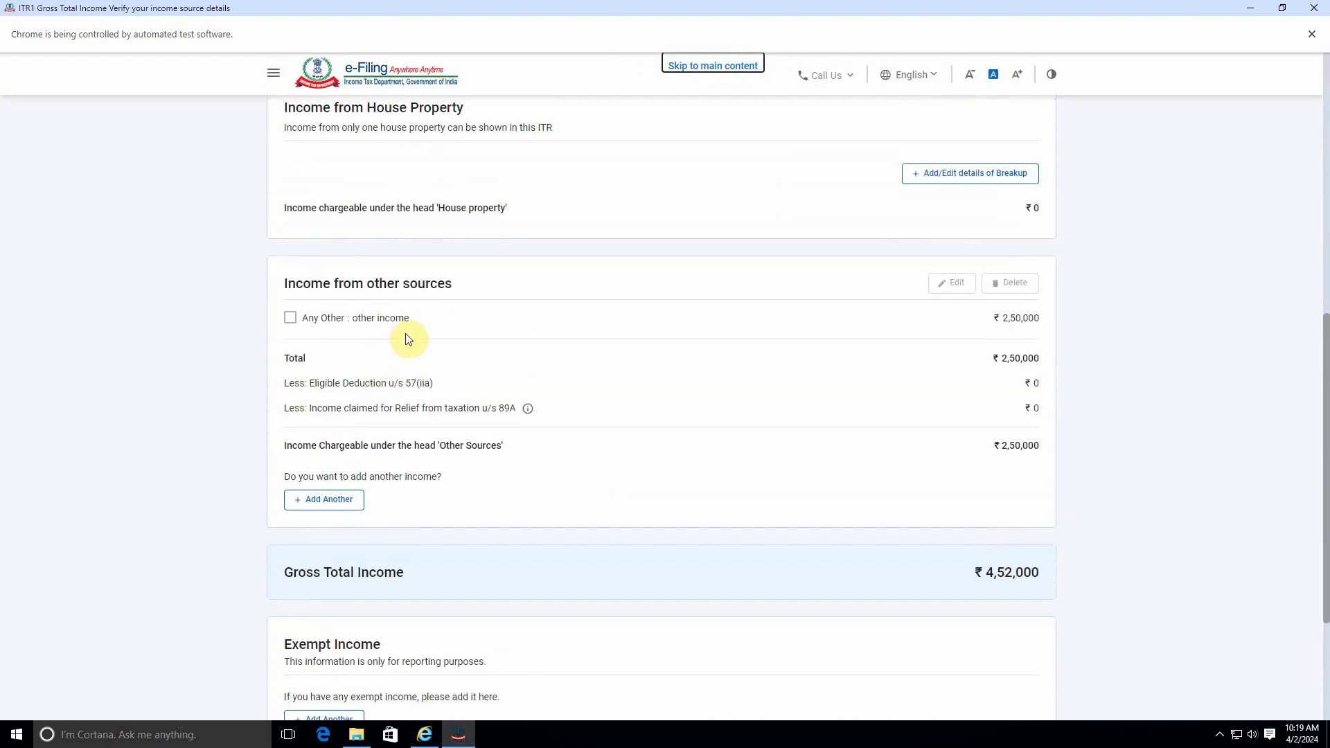
left_click(290, 318)
left_click(948, 284)
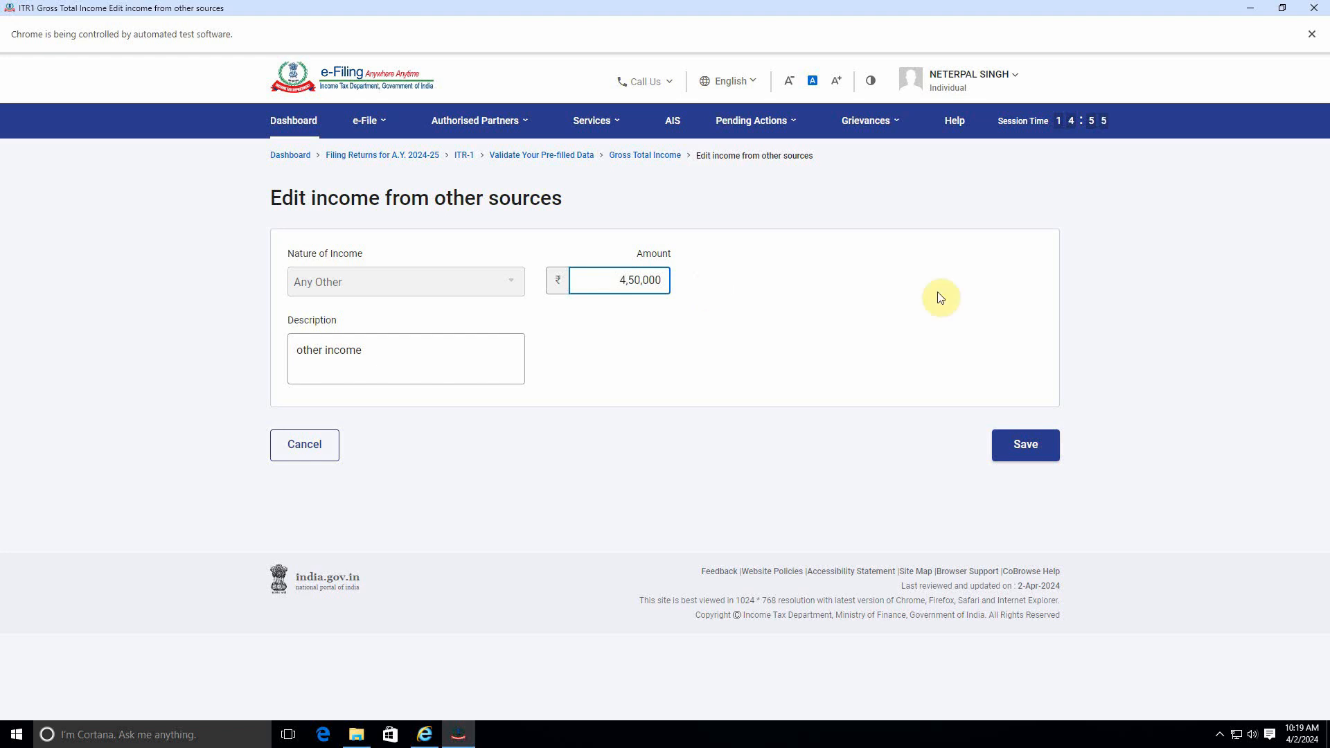
left_click(1024, 445)
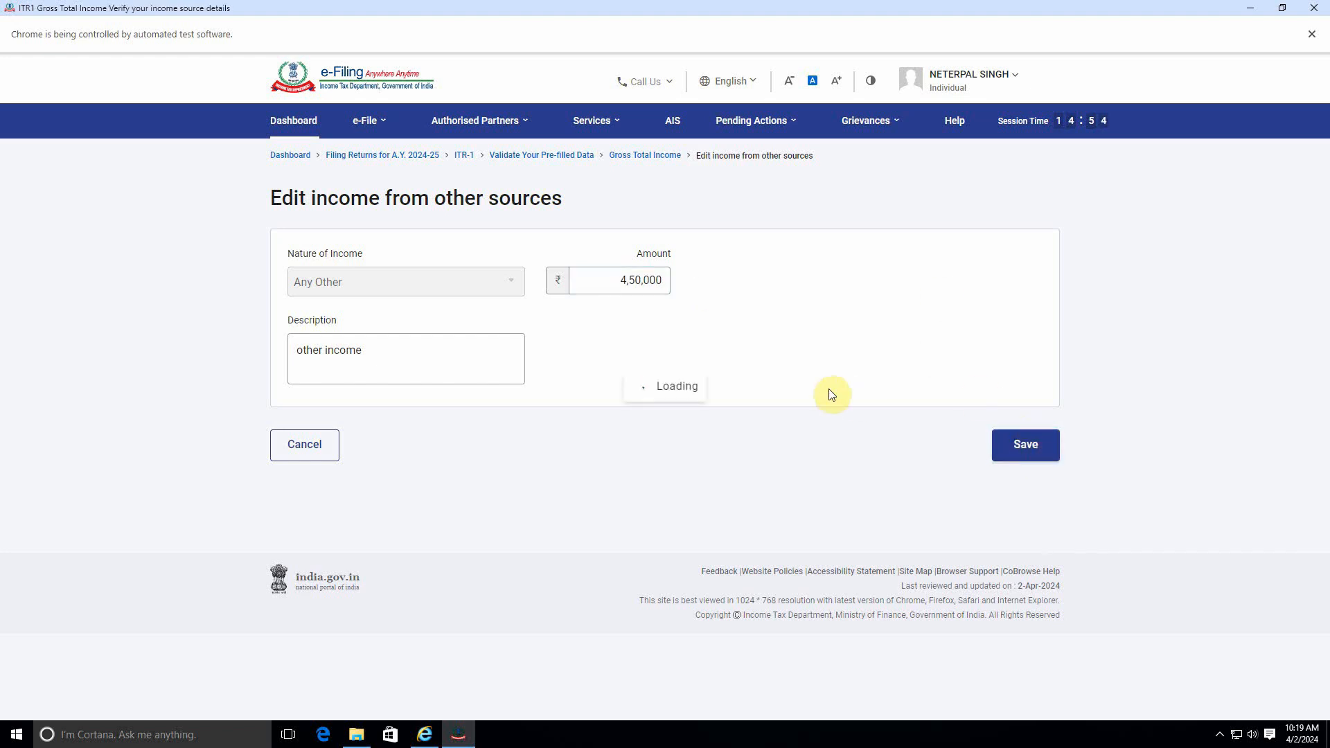
scroll(853, 434, "down", 2)
scroll(853, 434, "down", 2)
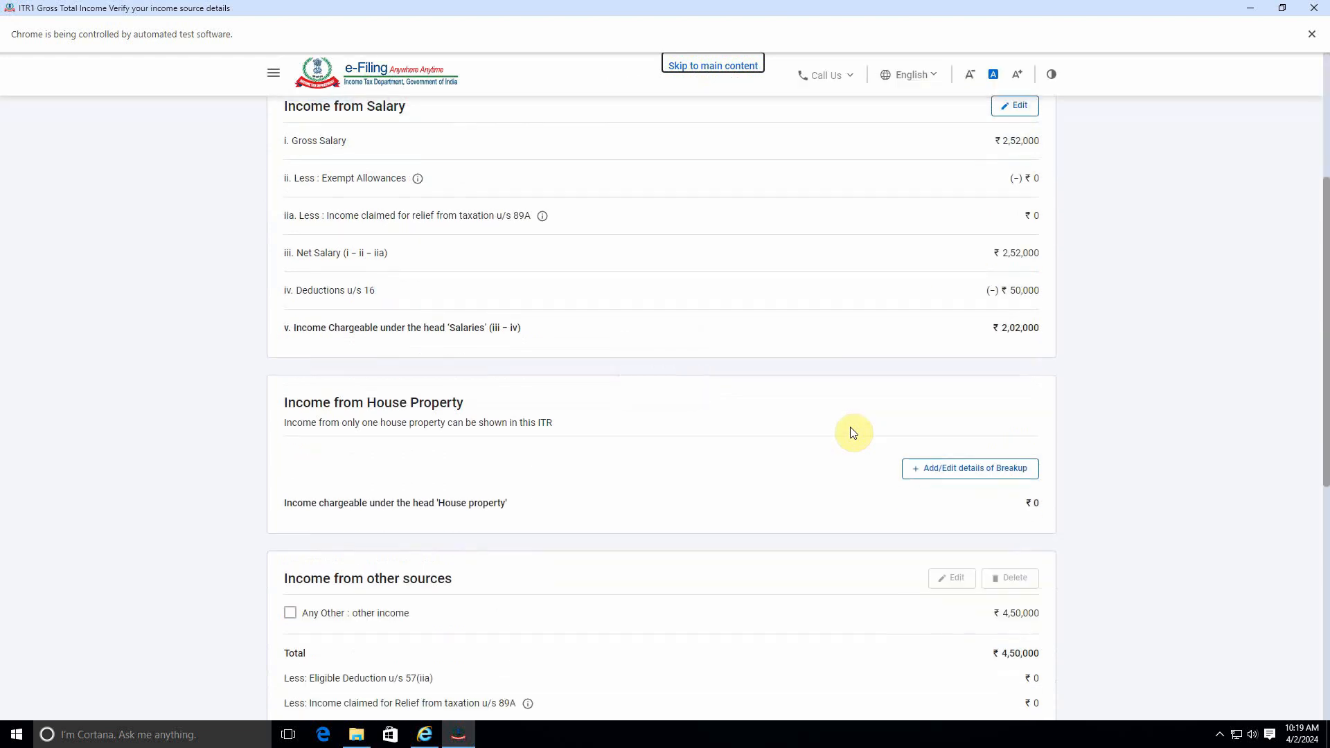
Step: Confirm the updated gross total income details and return to the return summary
scroll(853, 434, "down", 10)
scroll(854, 433, "down", 2)
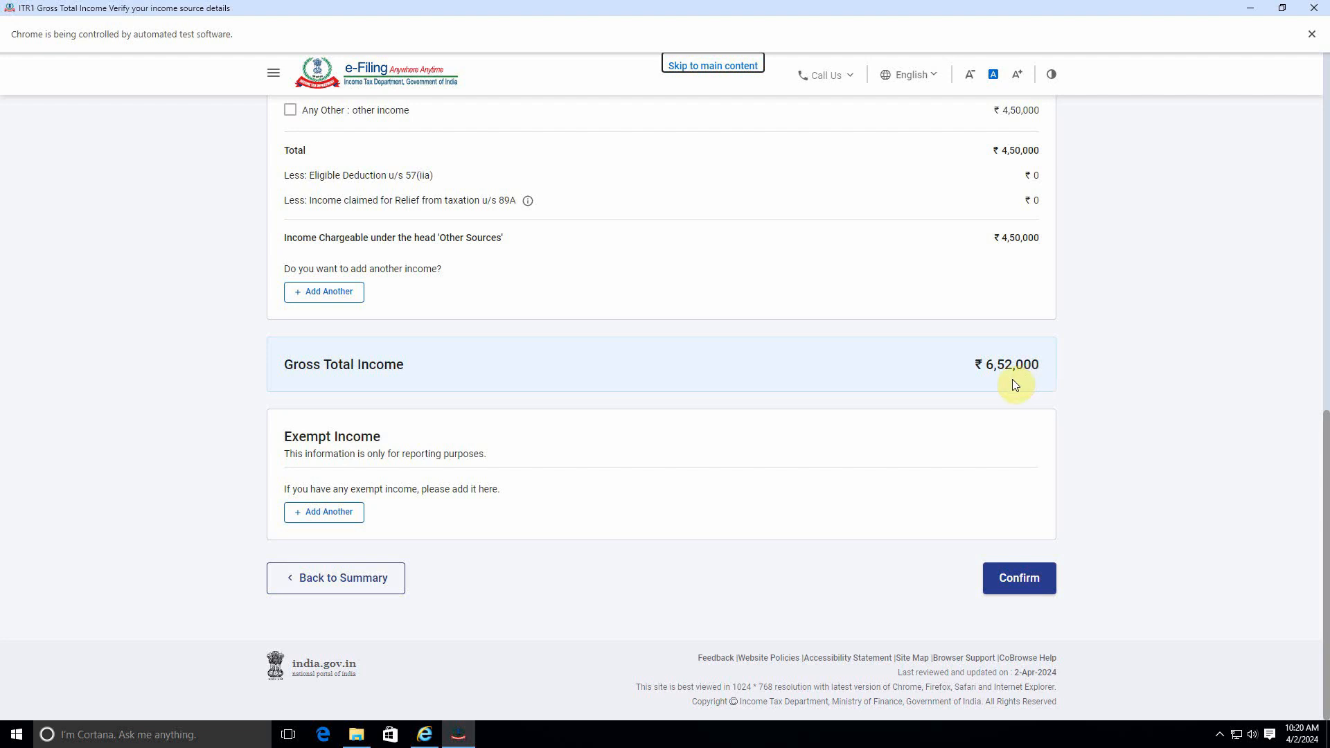
left_click(1008, 575)
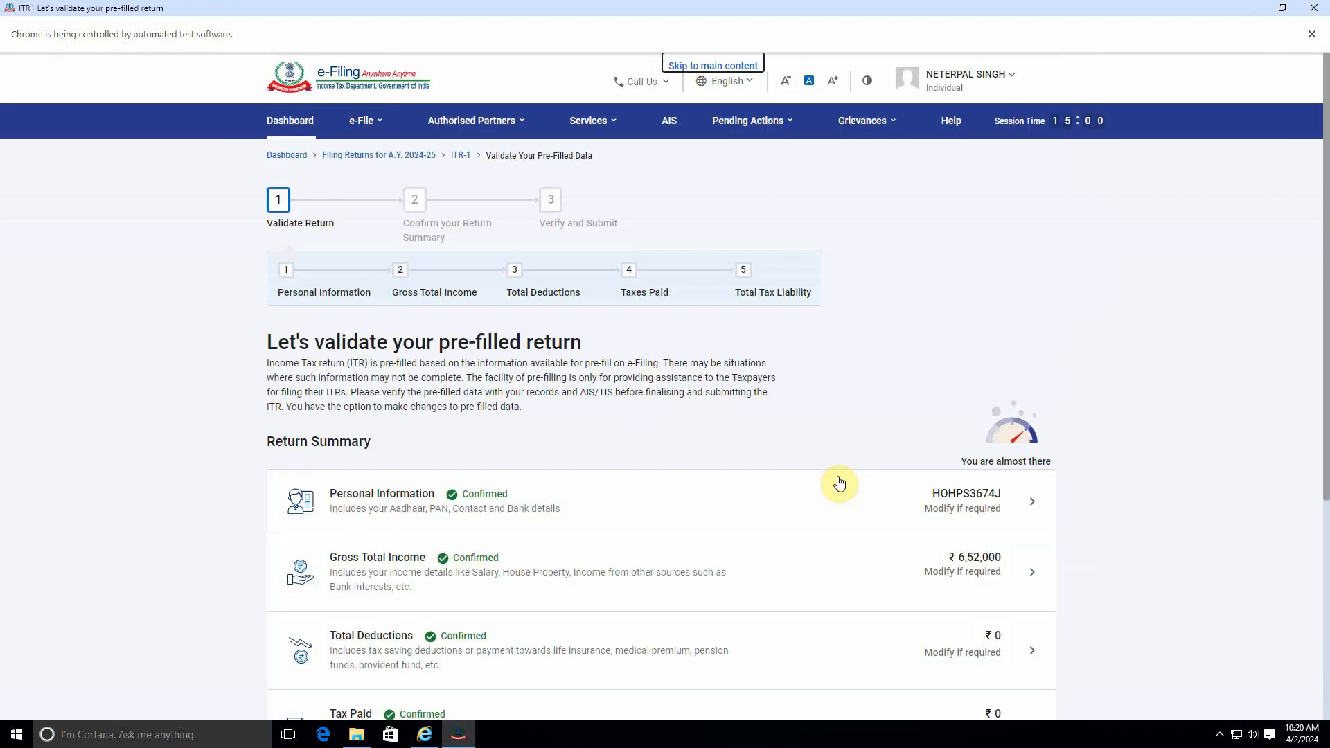
Step: Open Total Tax Liability and review the tax computation, rebate, interest and fee details, then go back to the summary
scroll(838, 481, "down", 5)
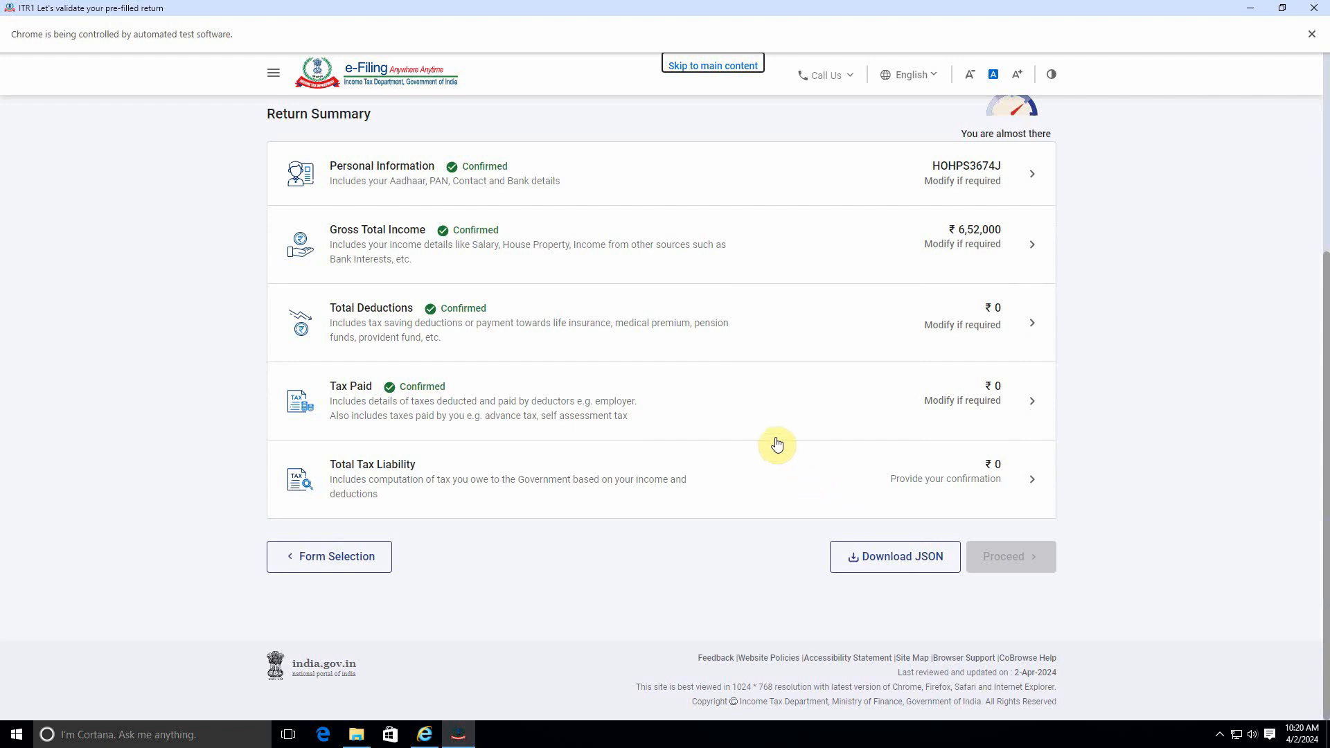
left_click(860, 488)
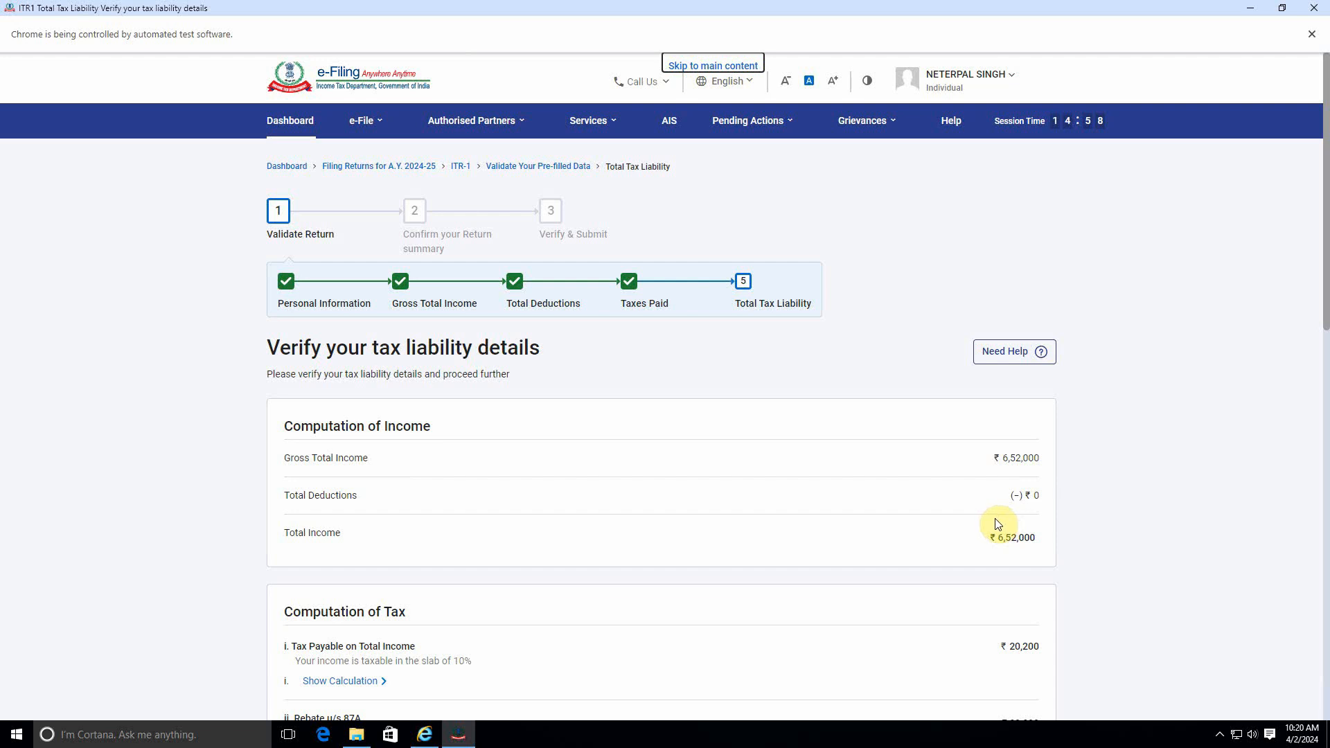
scroll(1004, 550, "down", 3)
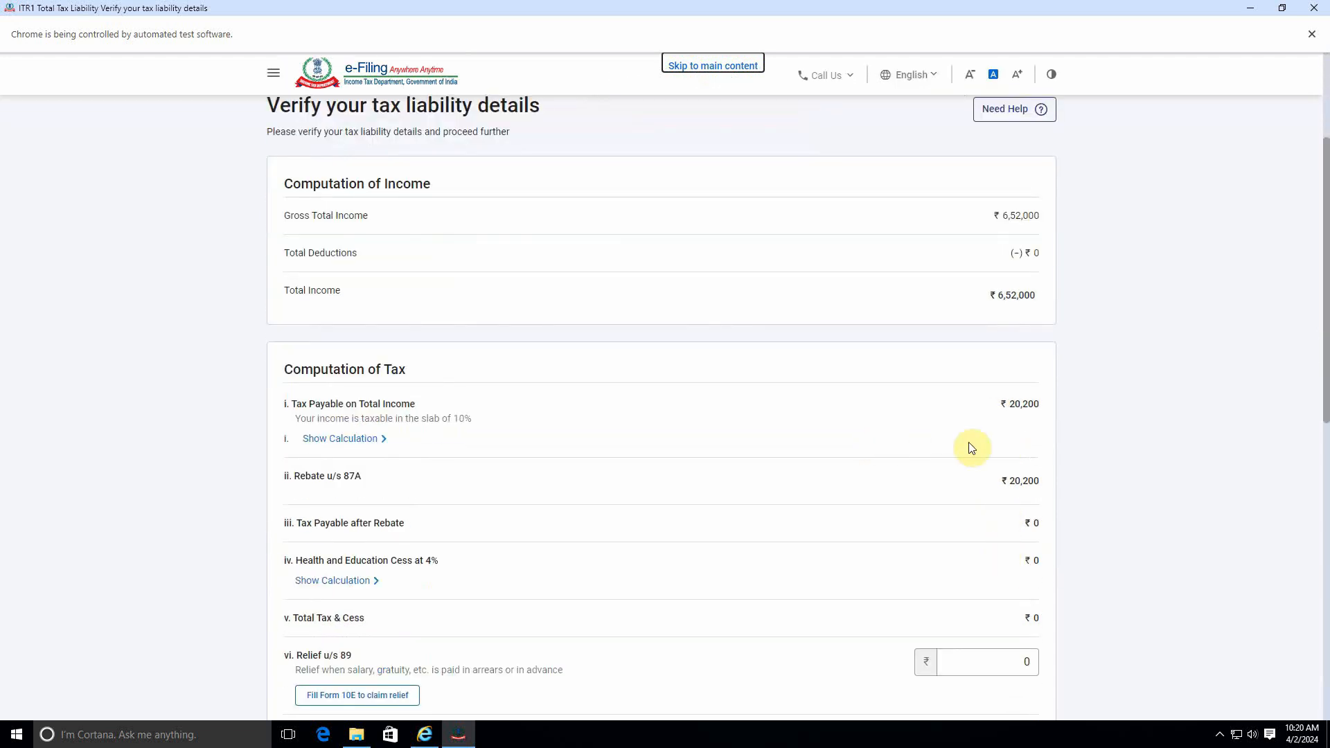
left_click(1011, 482)
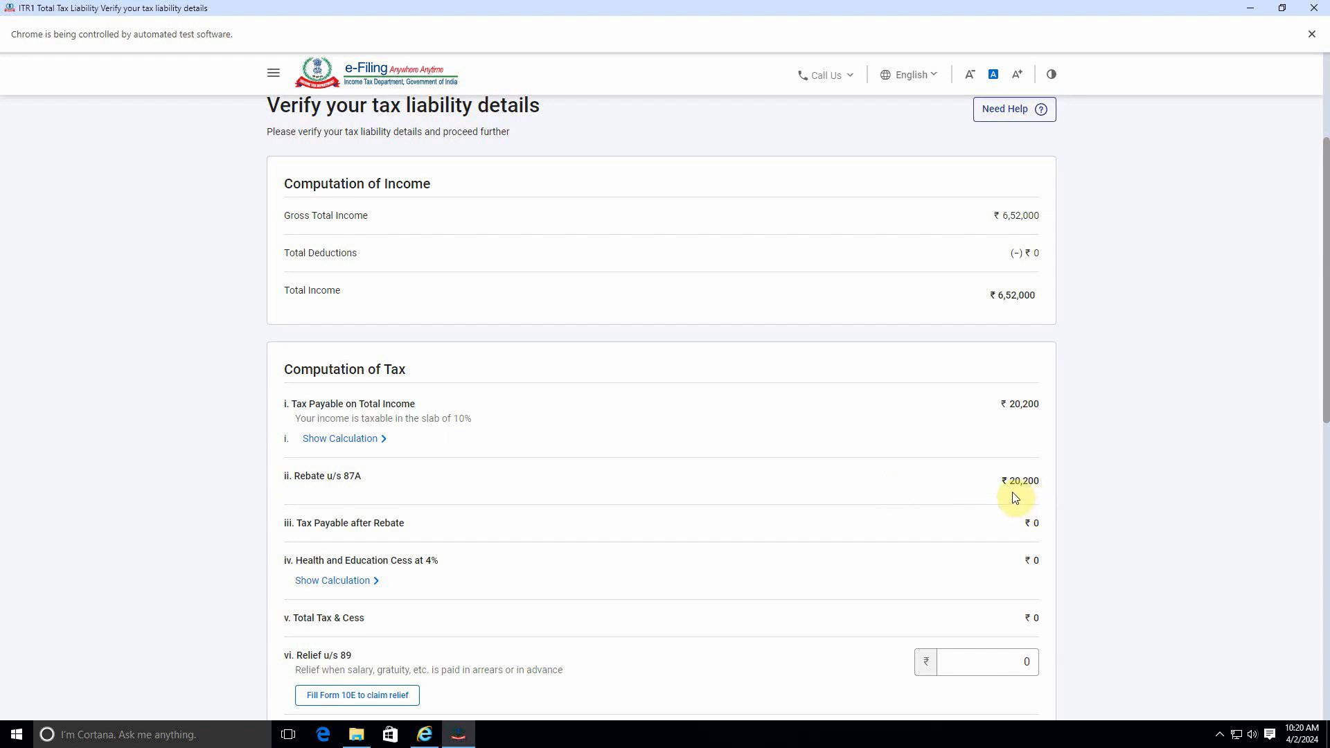
scroll(522, 509, "down", 2)
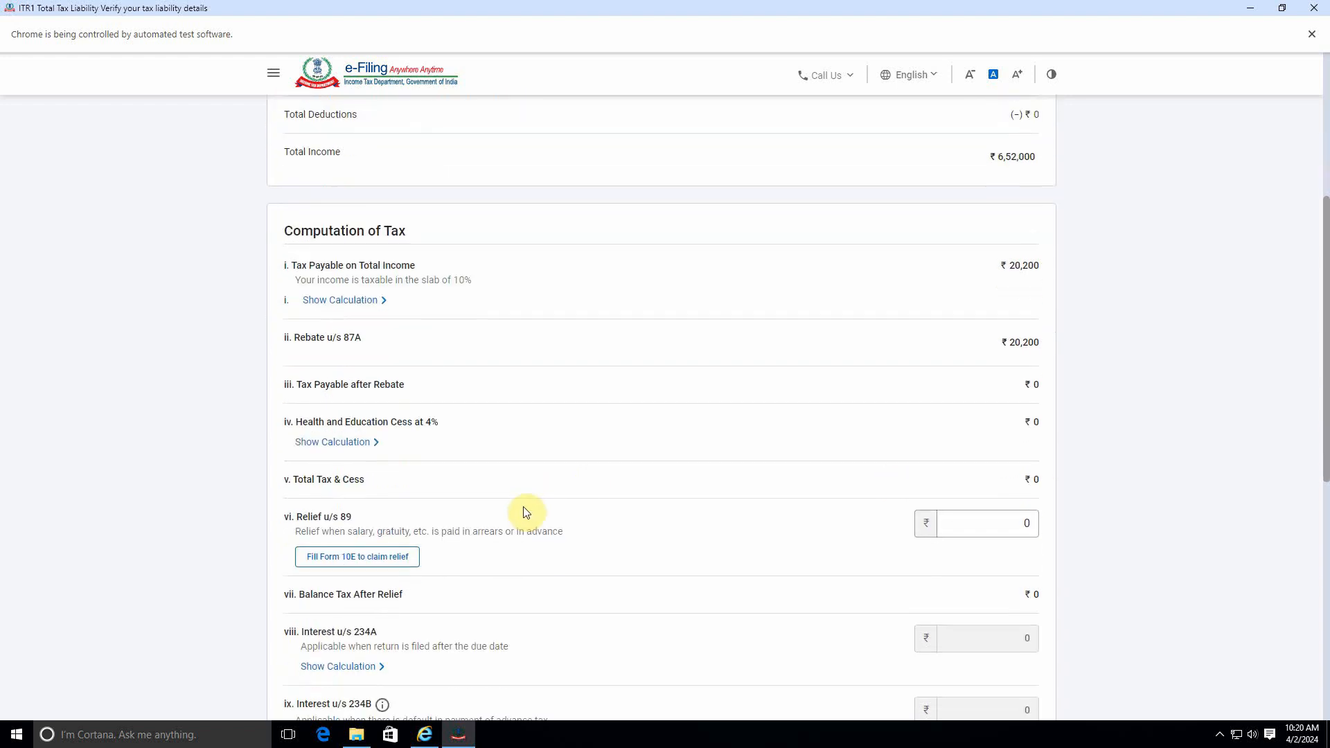
scroll(828, 504, "down", 8)
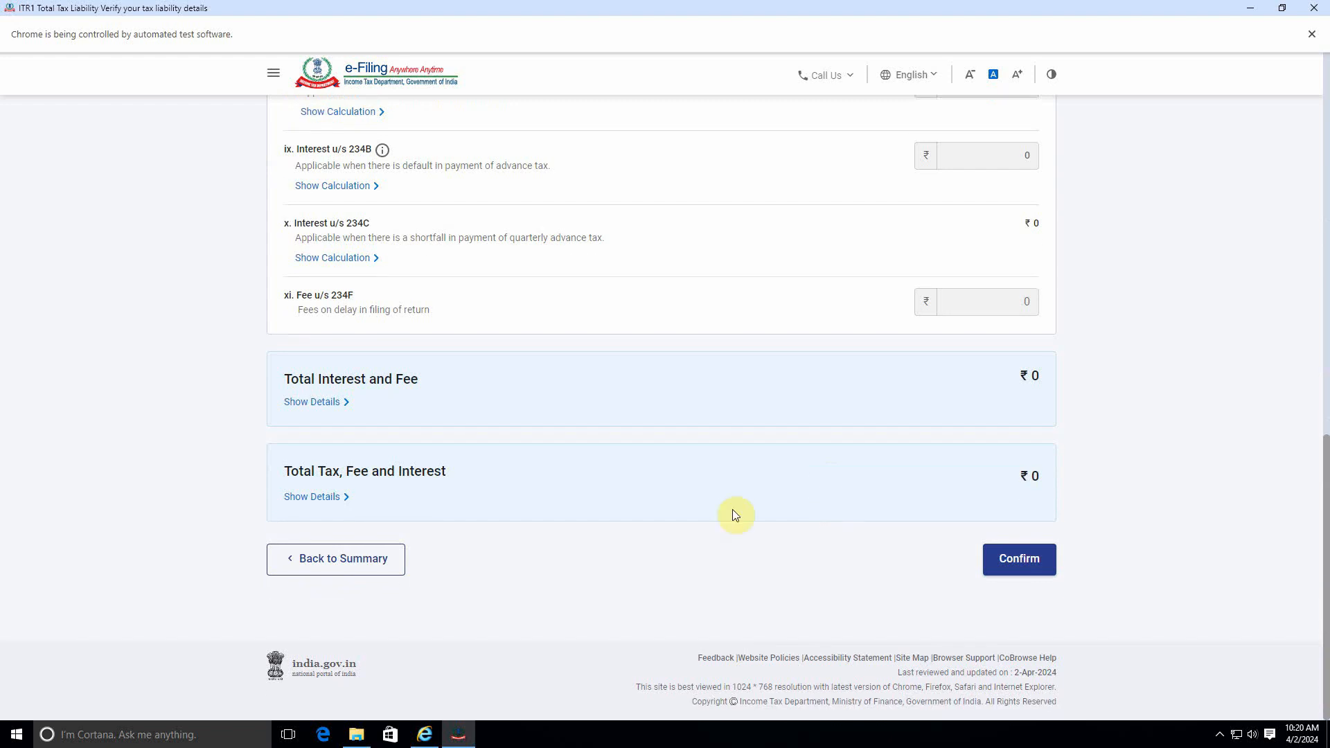
scroll(659, 524, "up", 7)
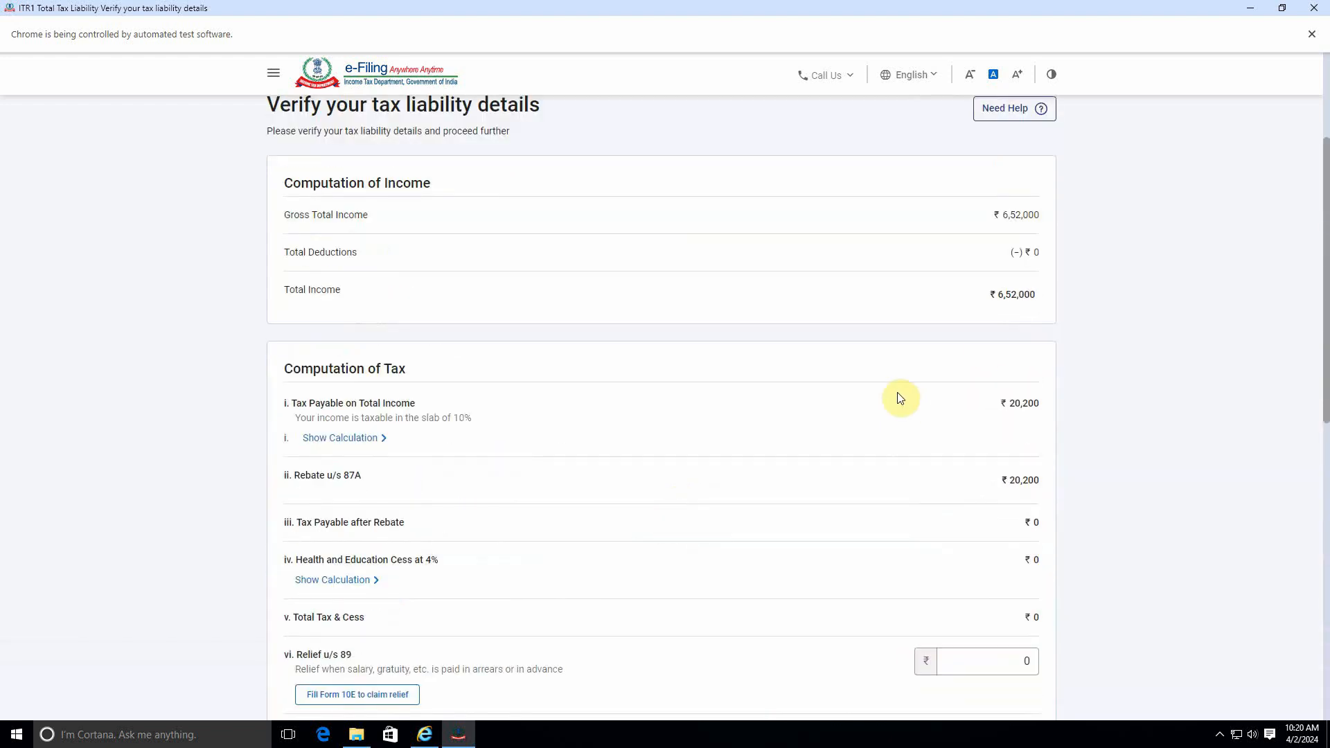
scroll(898, 394, "down", 4)
scroll(574, 555, "up", 7)
scroll(646, 528, "down", 8)
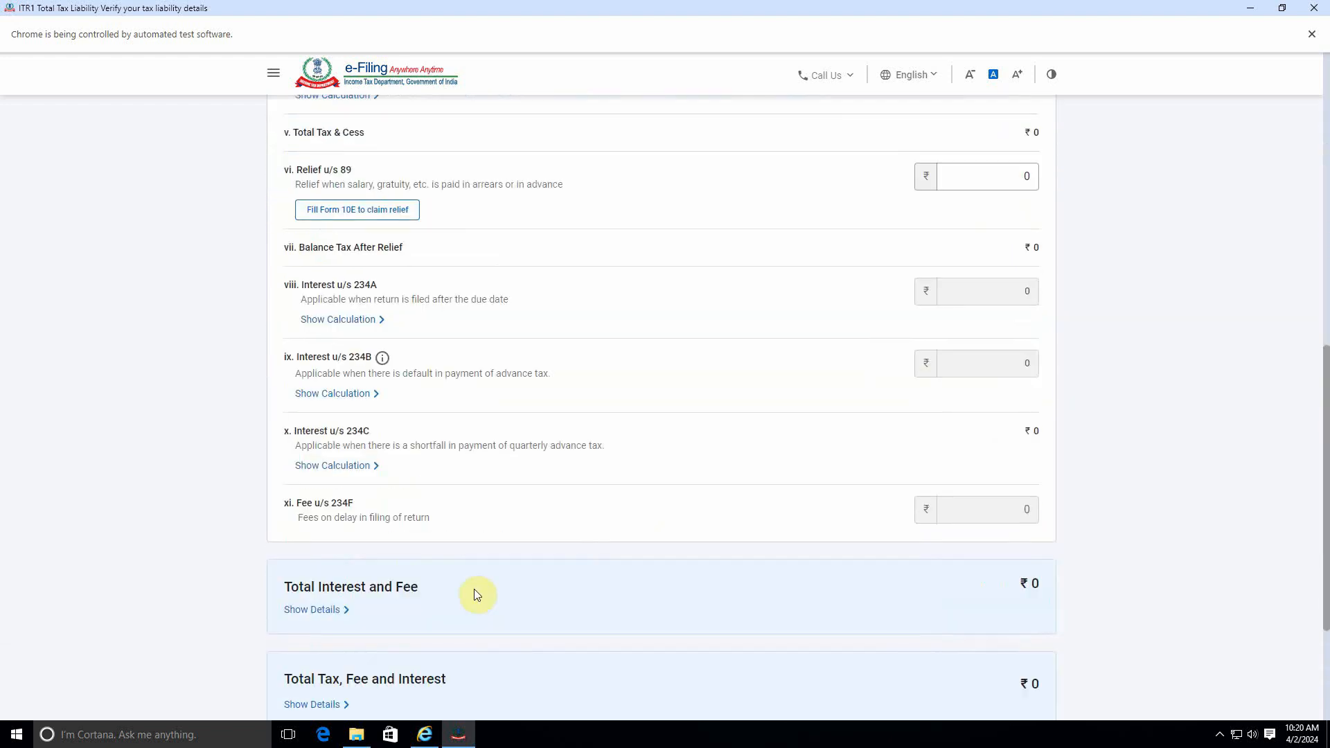
left_click(330, 570)
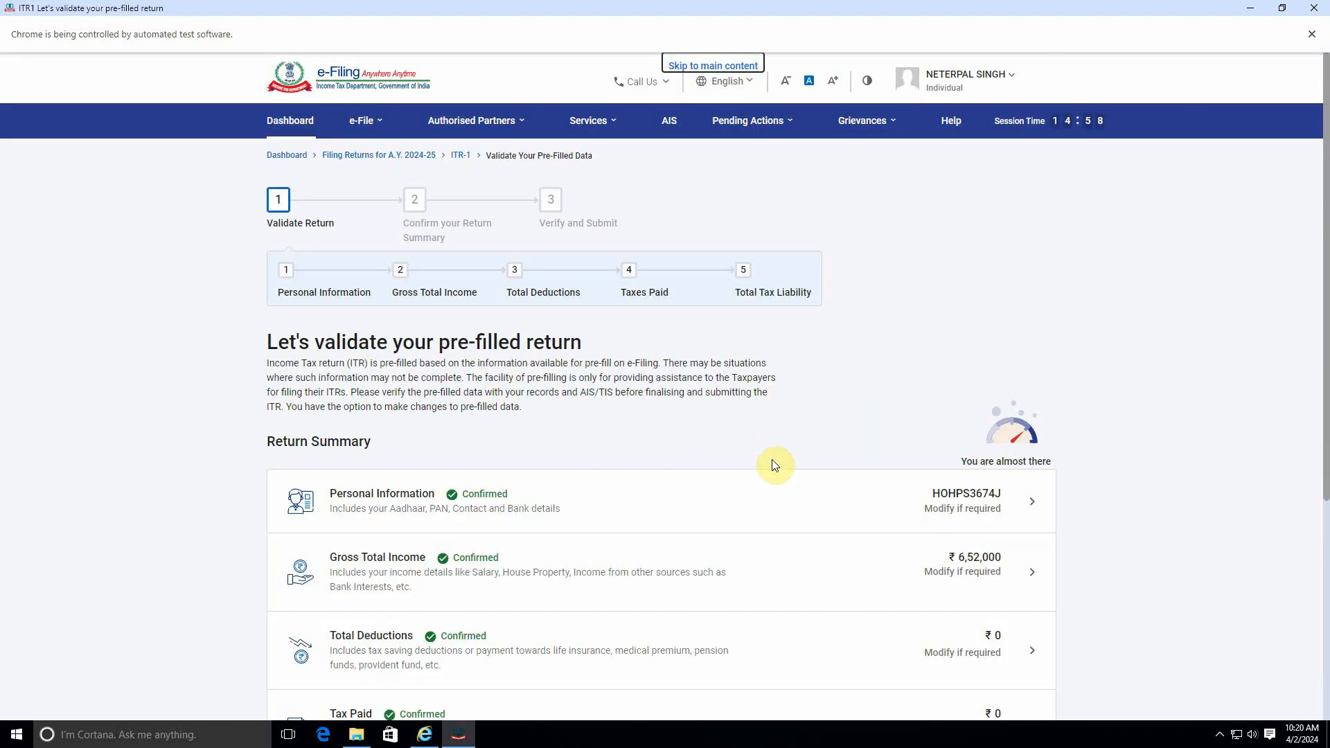
Step: Reopen the Gross Total Income section and continue past the salary exemption questions
scroll(774, 464, "down", 5)
scroll(775, 465, "up", 3)
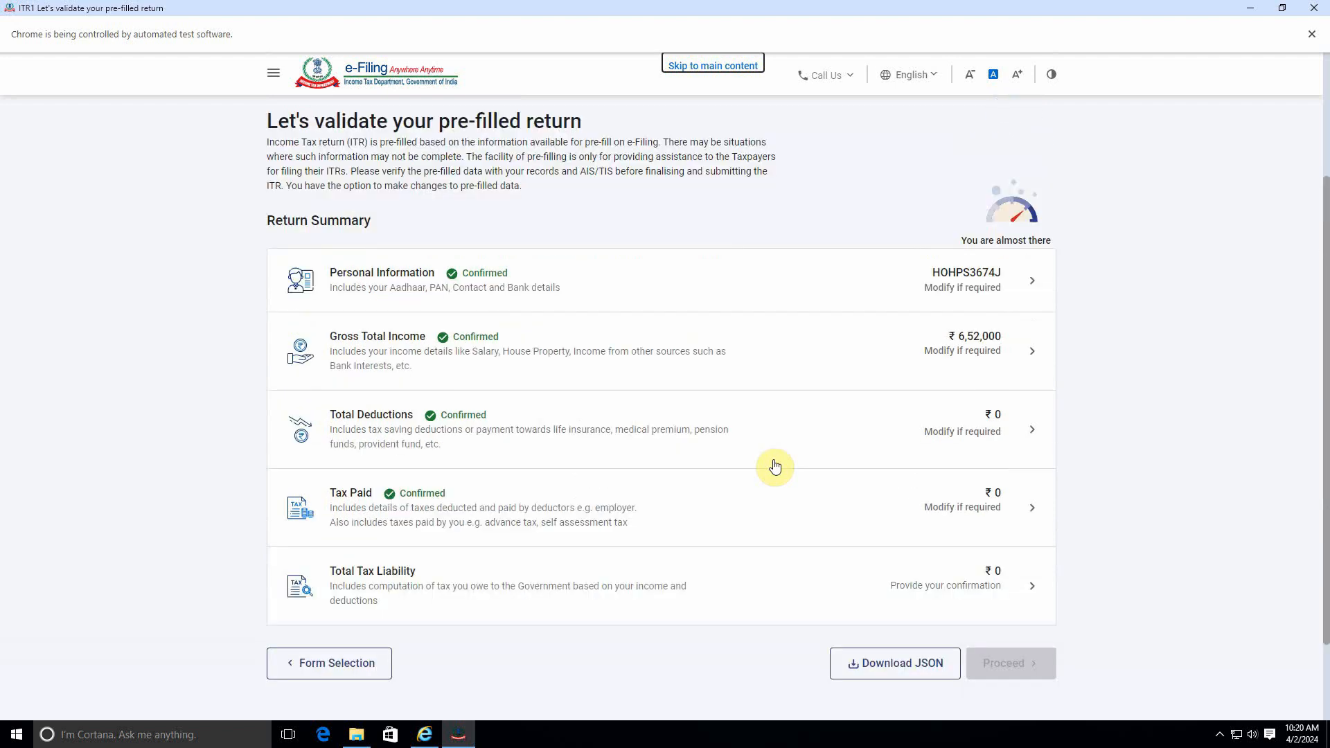
scroll(774, 464, "down", 3)
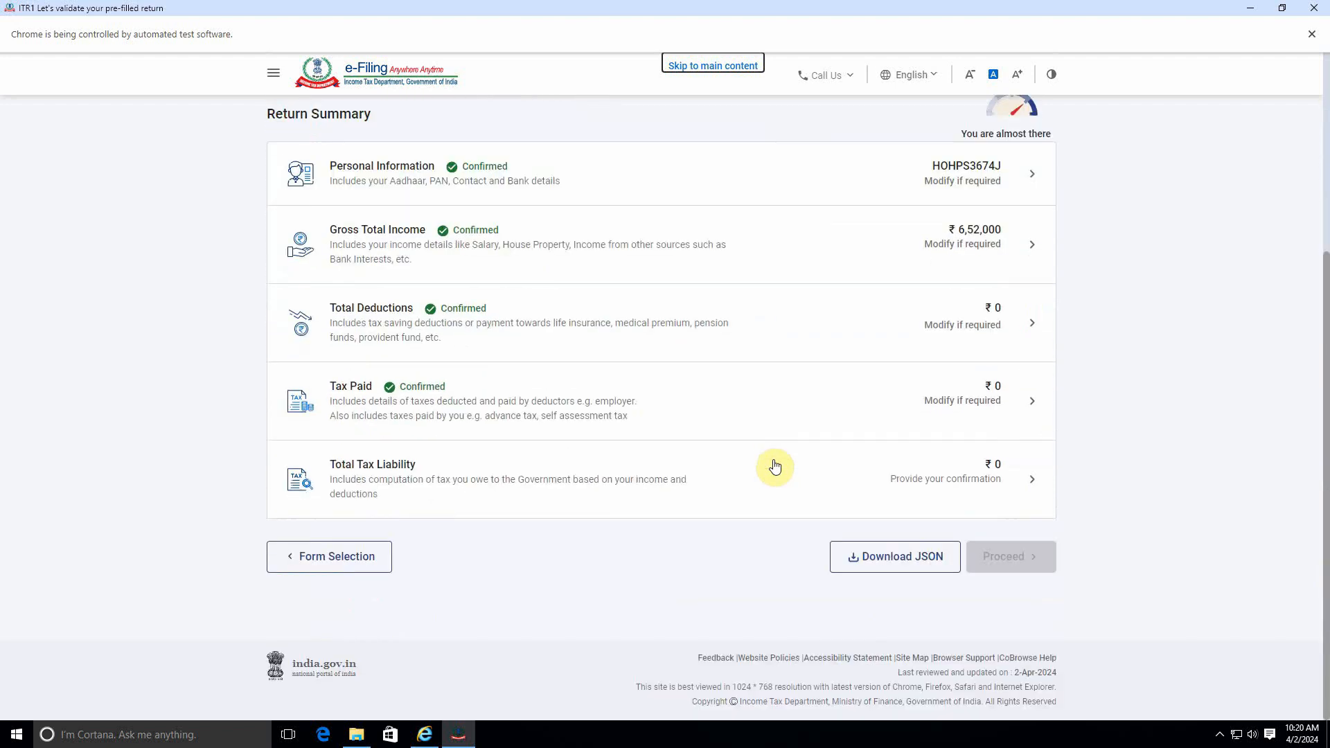
scroll(774, 468, "up", 3)
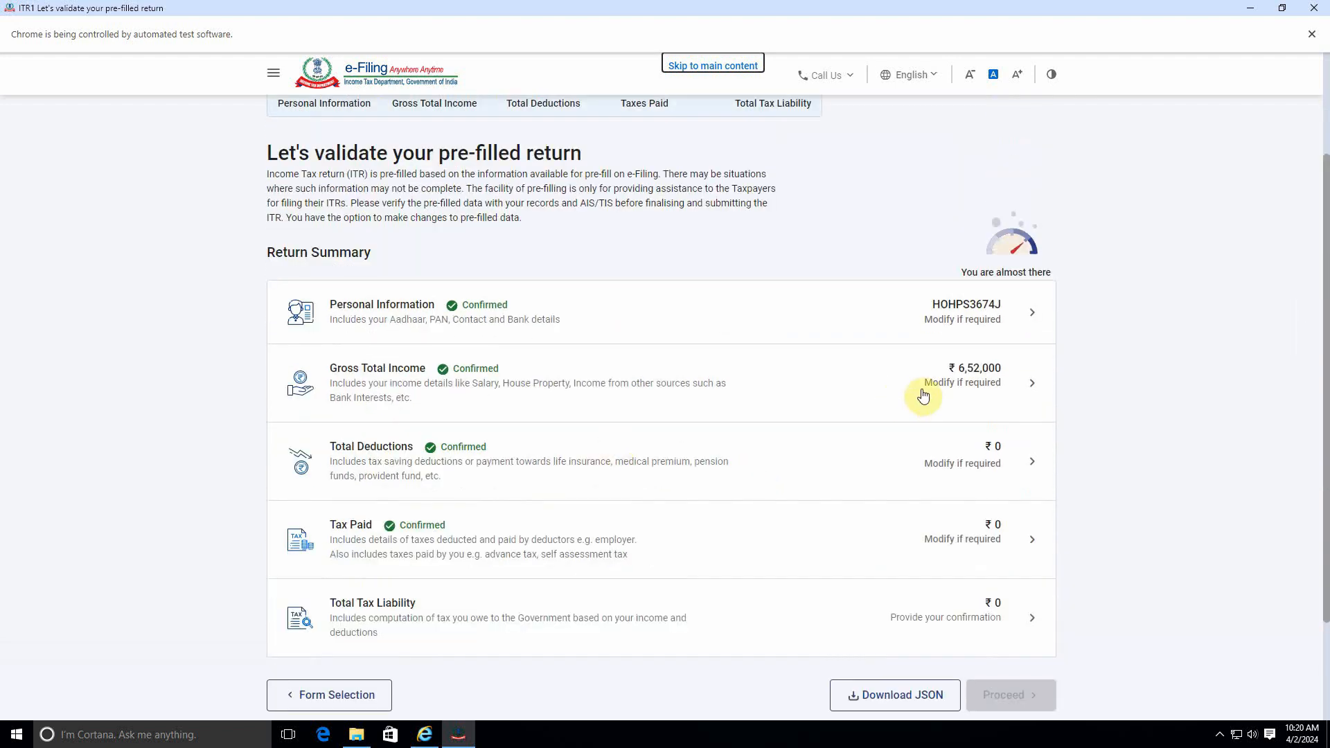
left_click(805, 381)
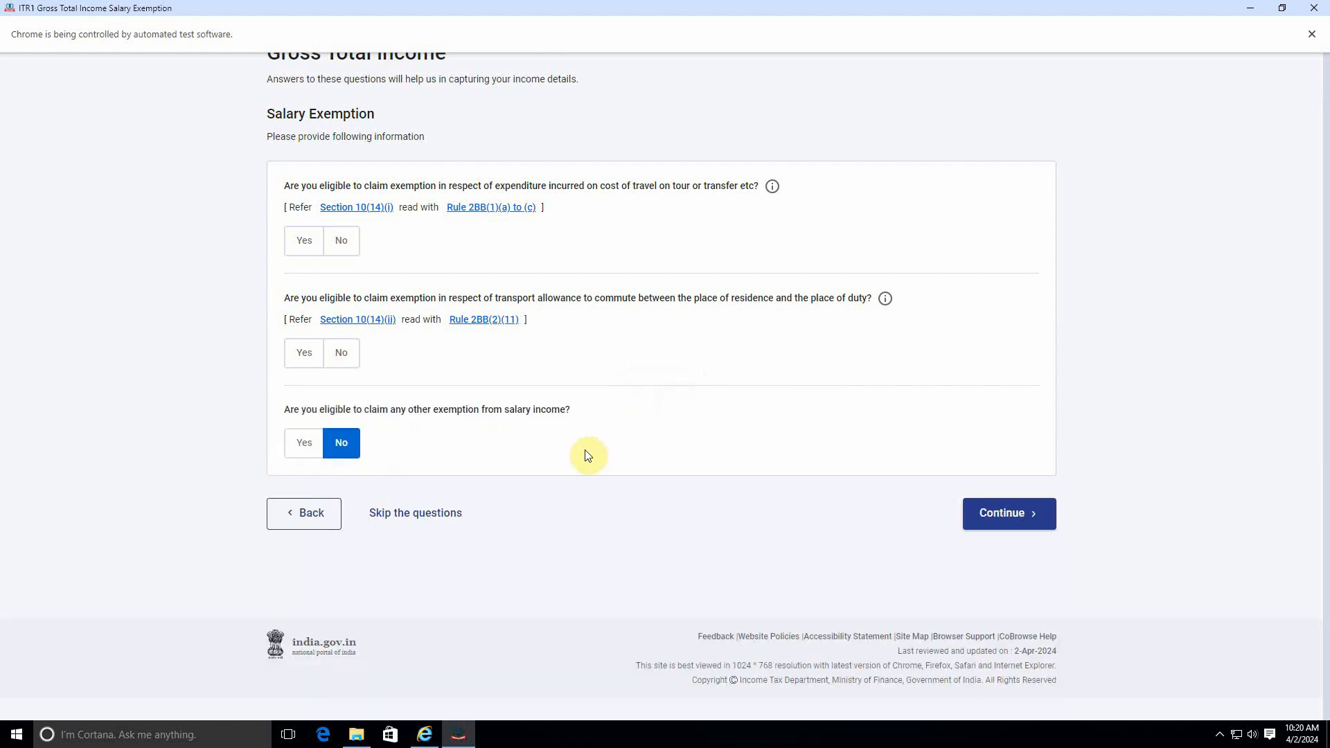
scroll(873, 513, "up", 3)
scroll(970, 568, "down", 3)
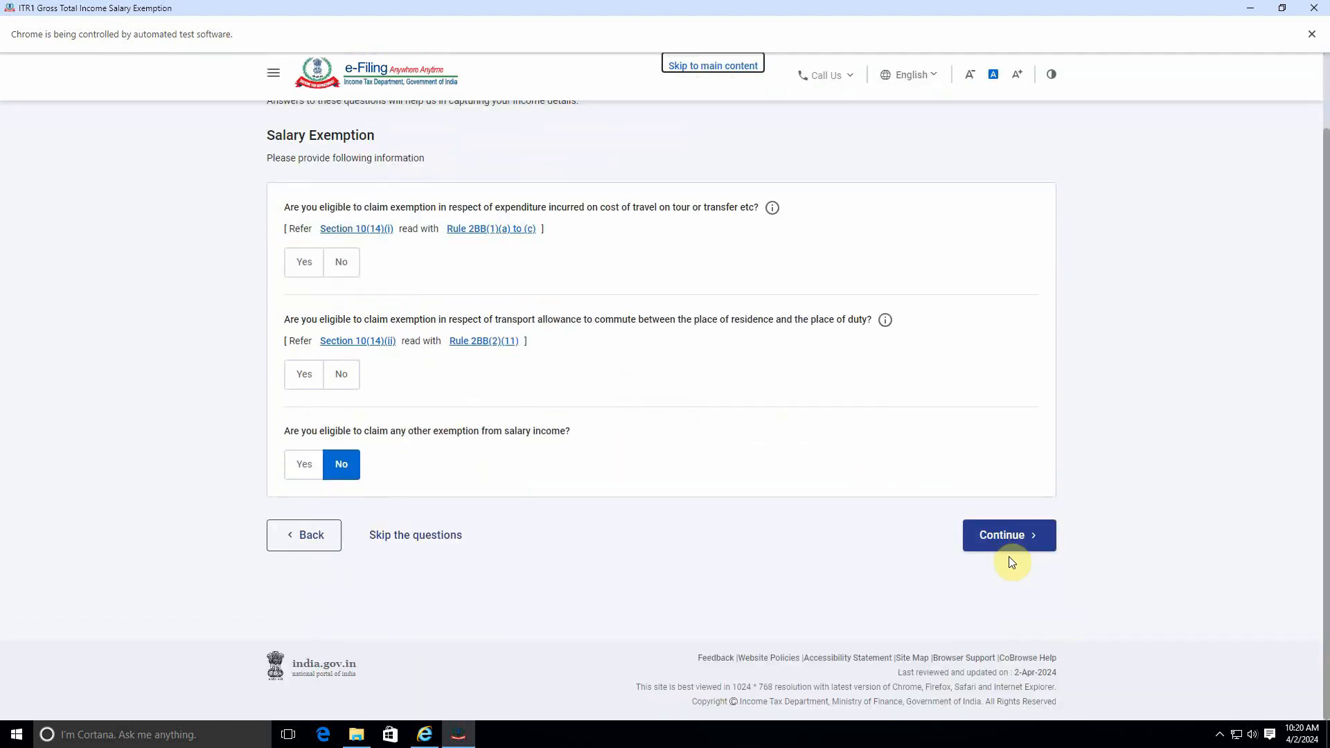
left_click(1004, 537)
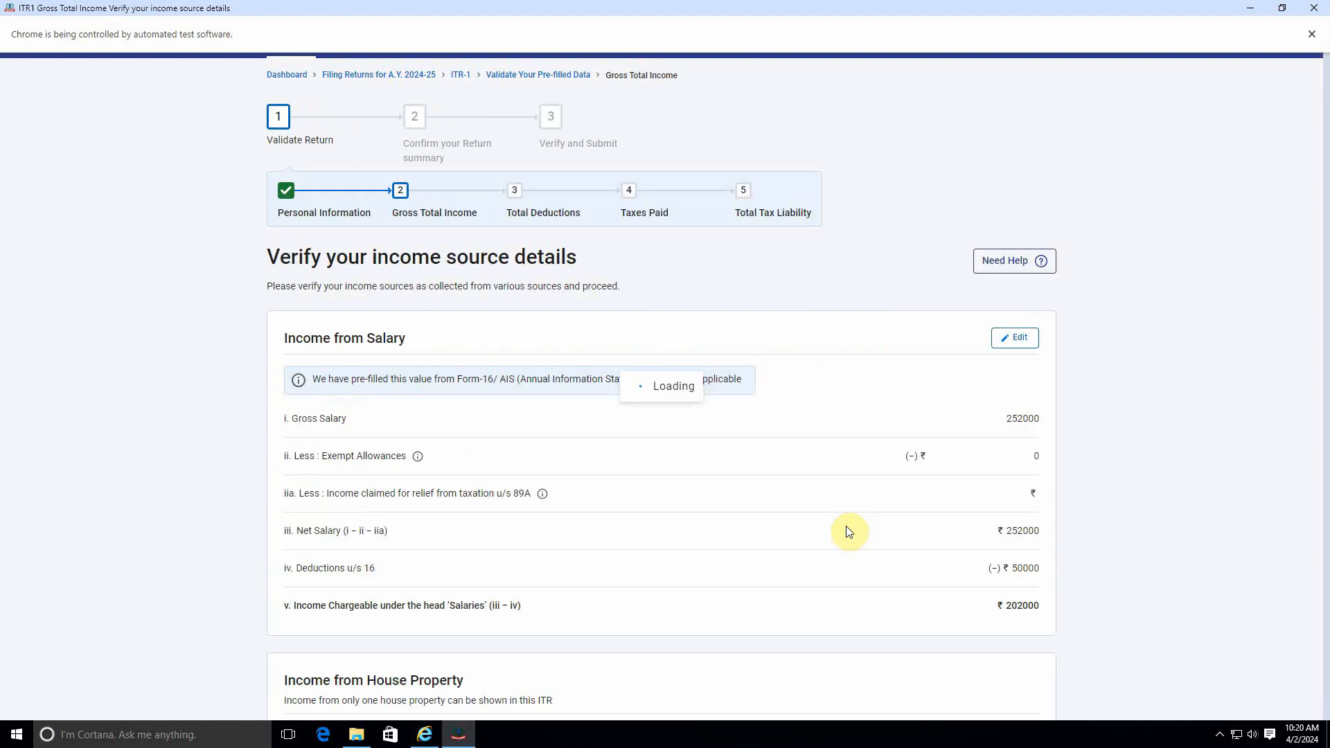
Step: Edit the 'Any Other' income from other sources entry, set its amount to 5,01,000, and save
scroll(803, 492, "down", 8)
left_click(289, 317)
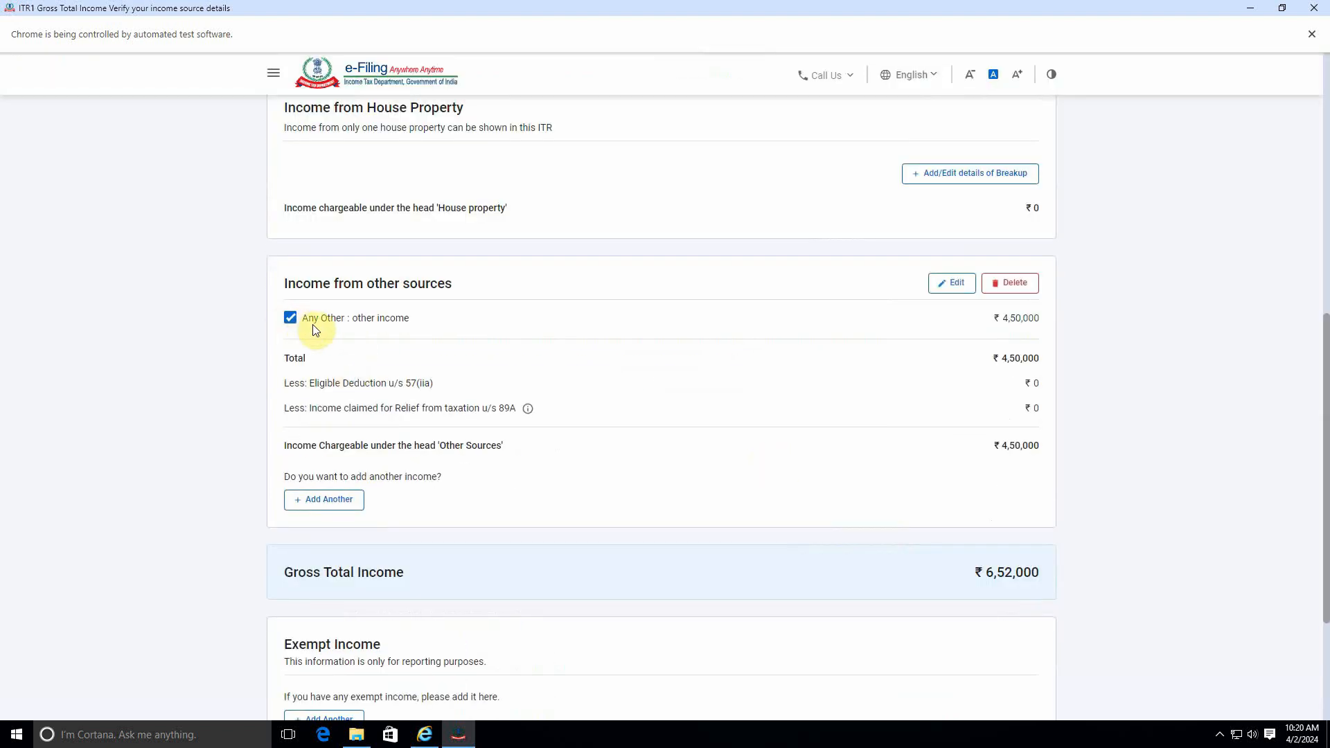
left_click(951, 283)
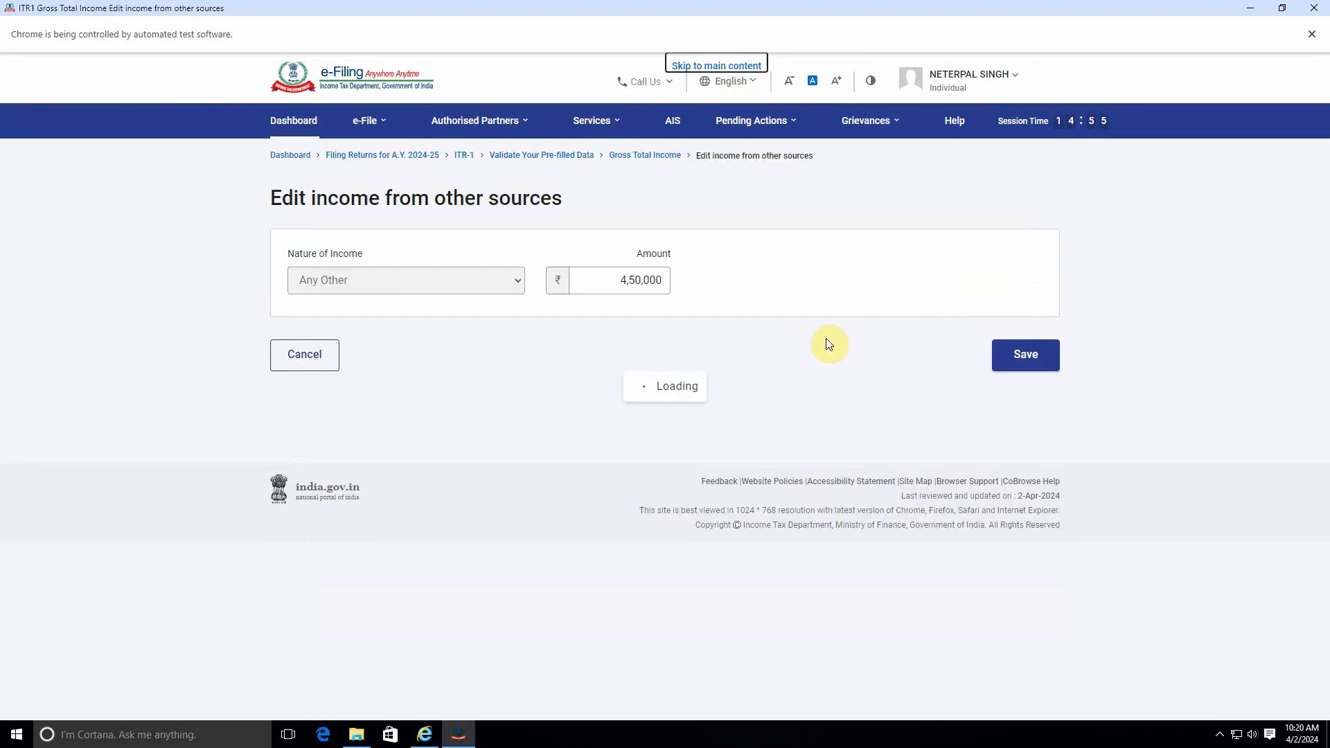
left_click(627, 281)
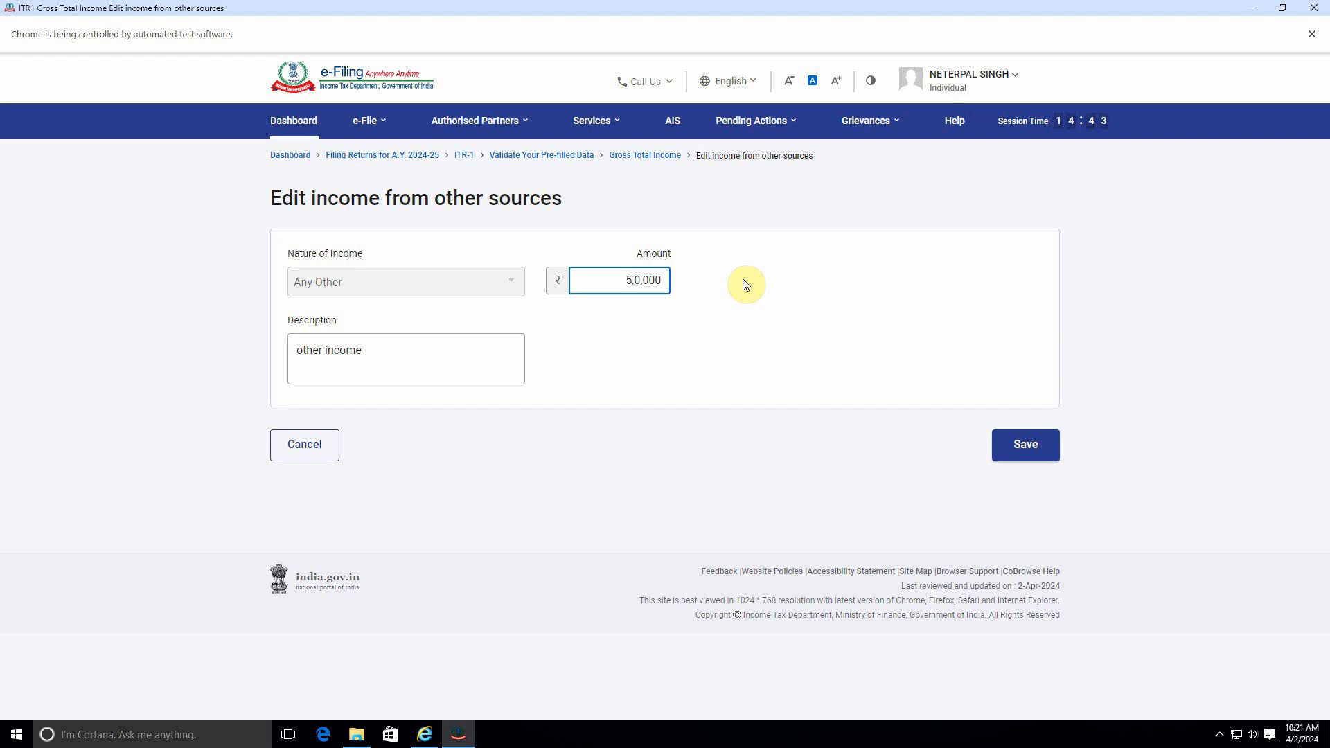
left_click(1008, 446)
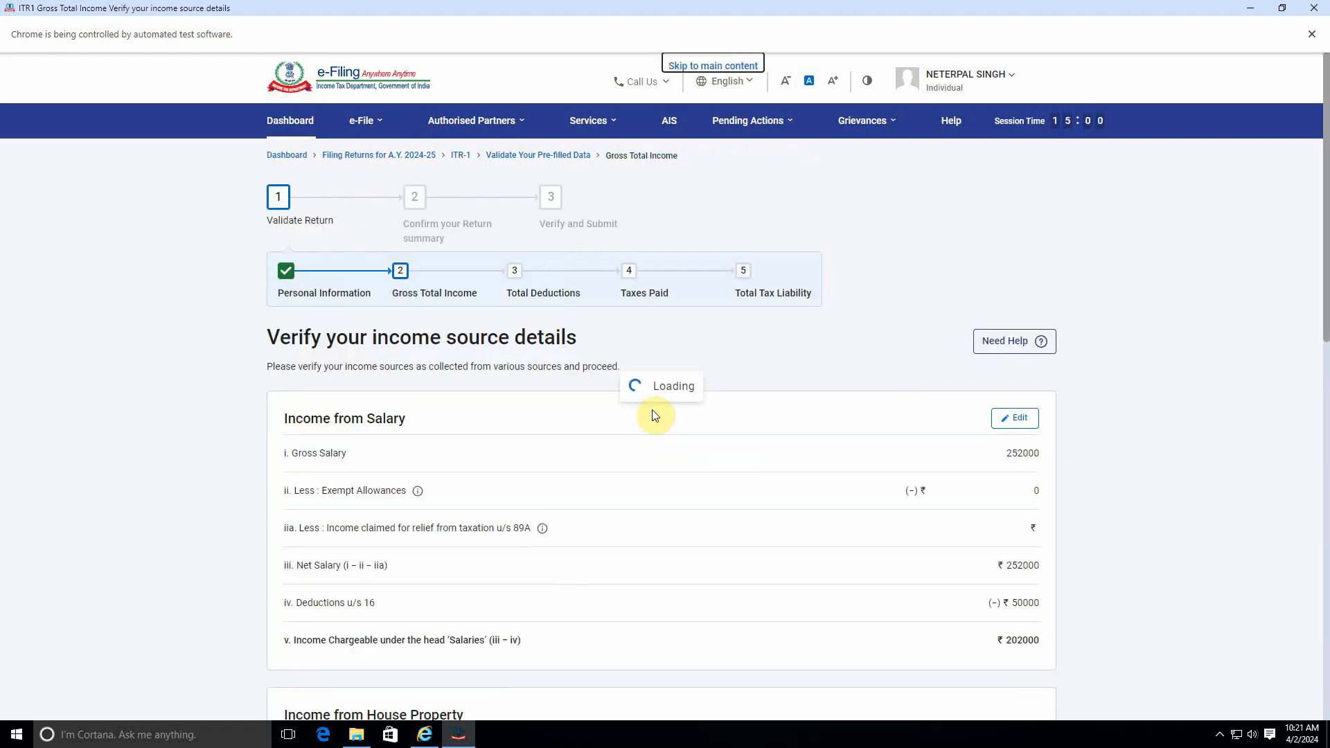
Step: Confirm the revised income source details to return to the return summary
scroll(712, 458, "down", 4)
scroll(712, 458, "down", 6)
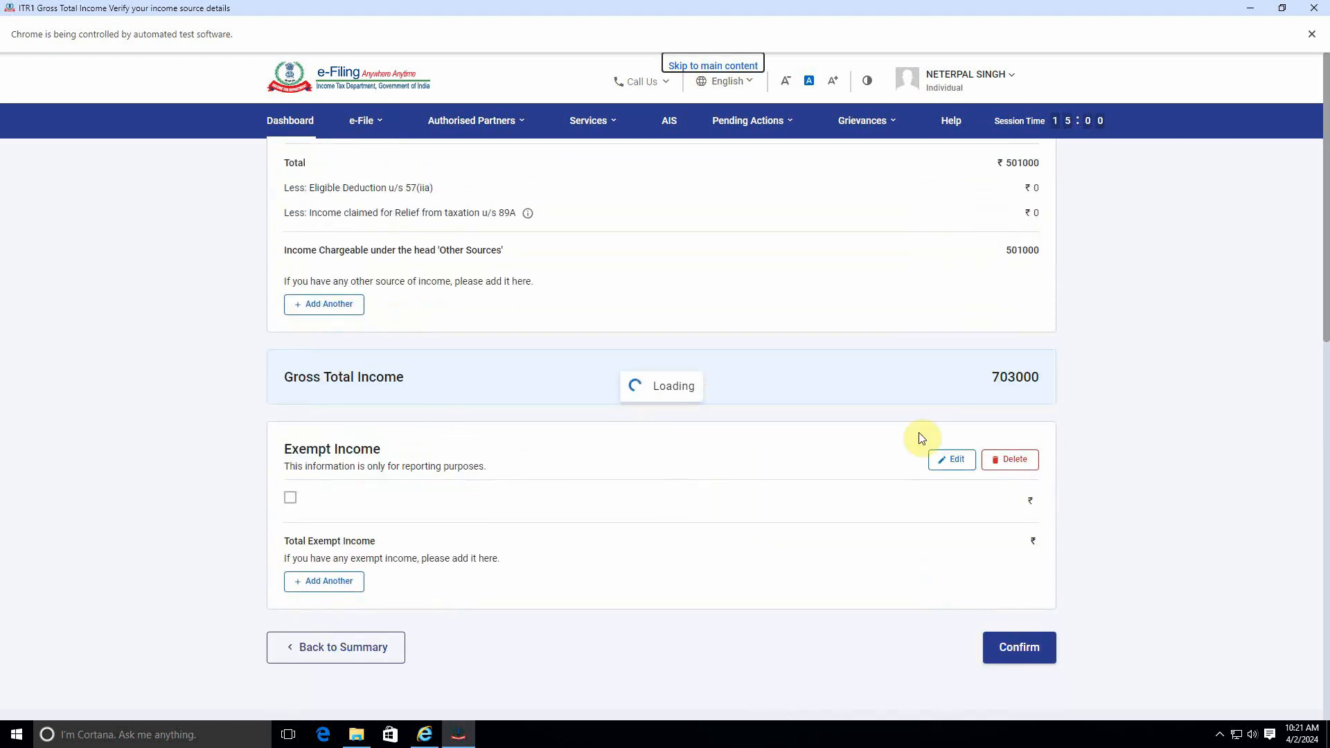
scroll(823, 441, "down", 10)
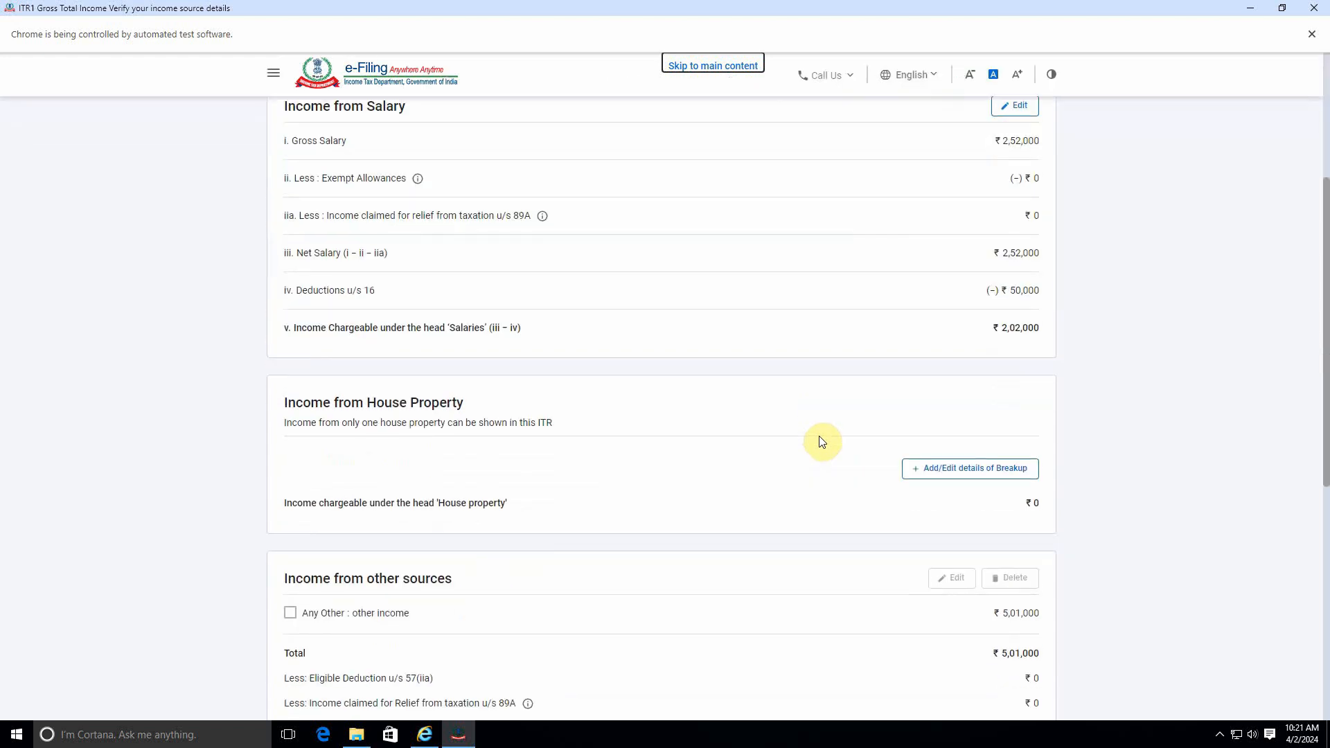
left_click(1049, 589)
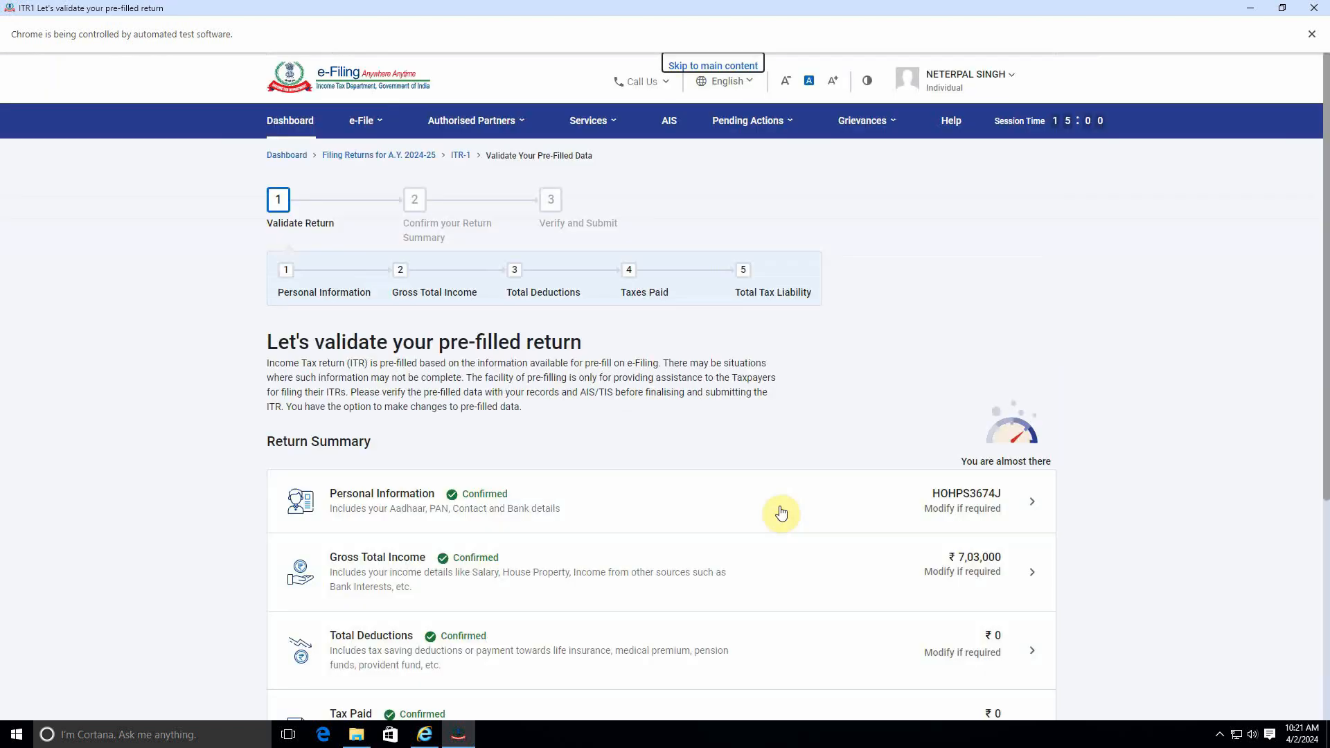
Step: Open Total Tax Liability again and review the revised tax, rebate, cess, interest and fee figures, then return to the summary
scroll(782, 512, "down", 5)
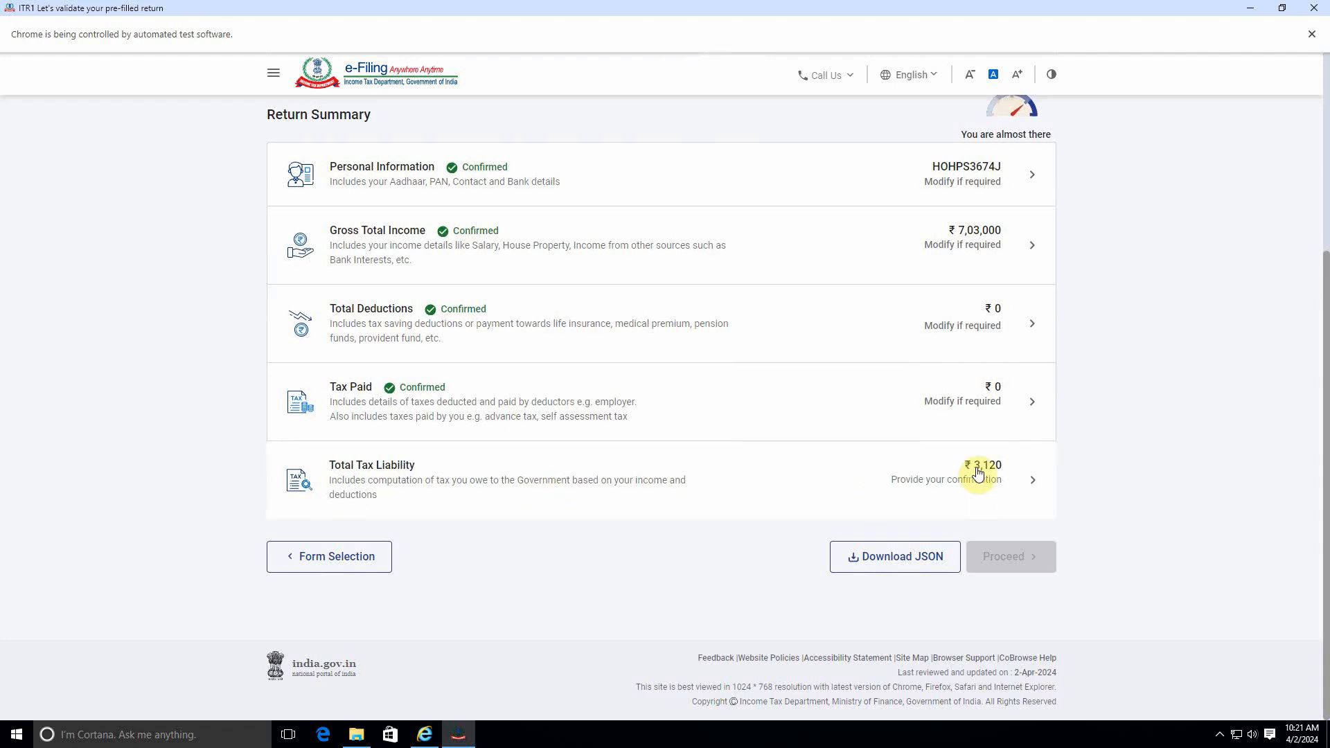
left_click(983, 478)
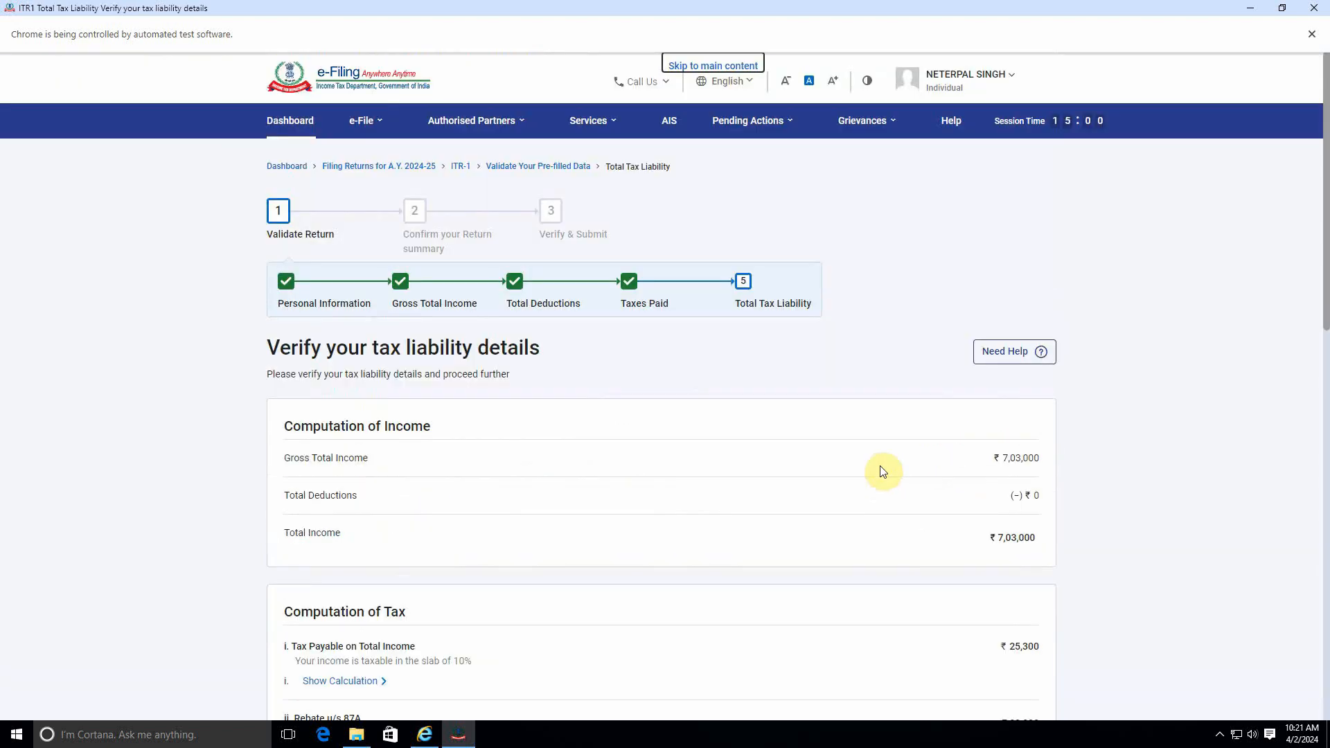
scroll(1038, 478, "down", 3)
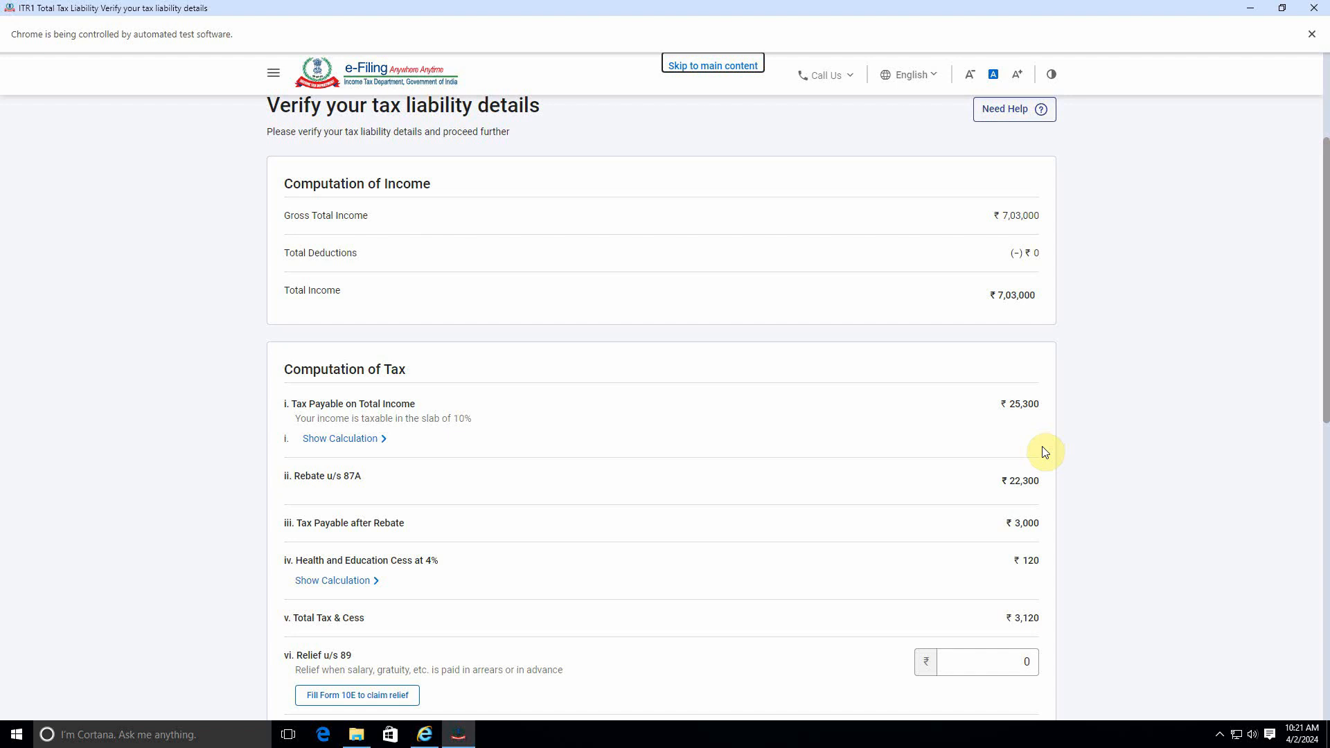
left_click(1012, 488)
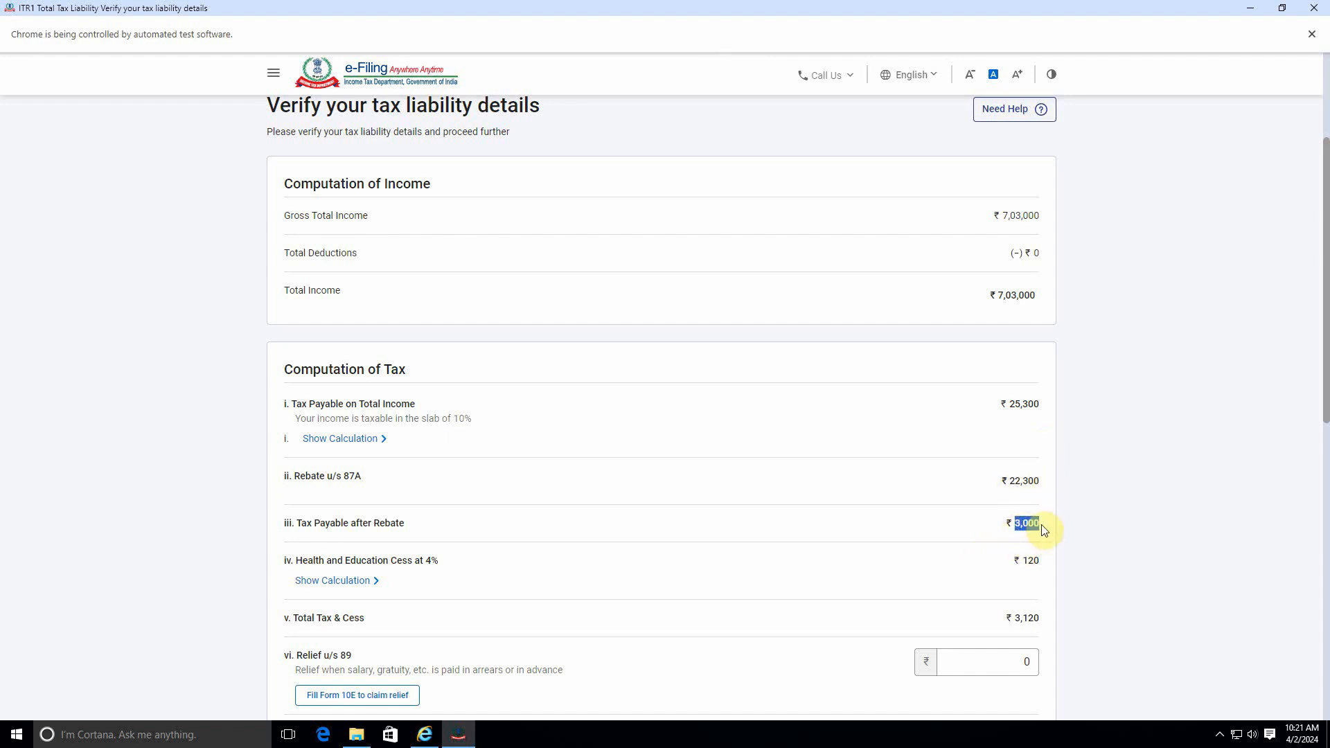
double_click(1041, 561)
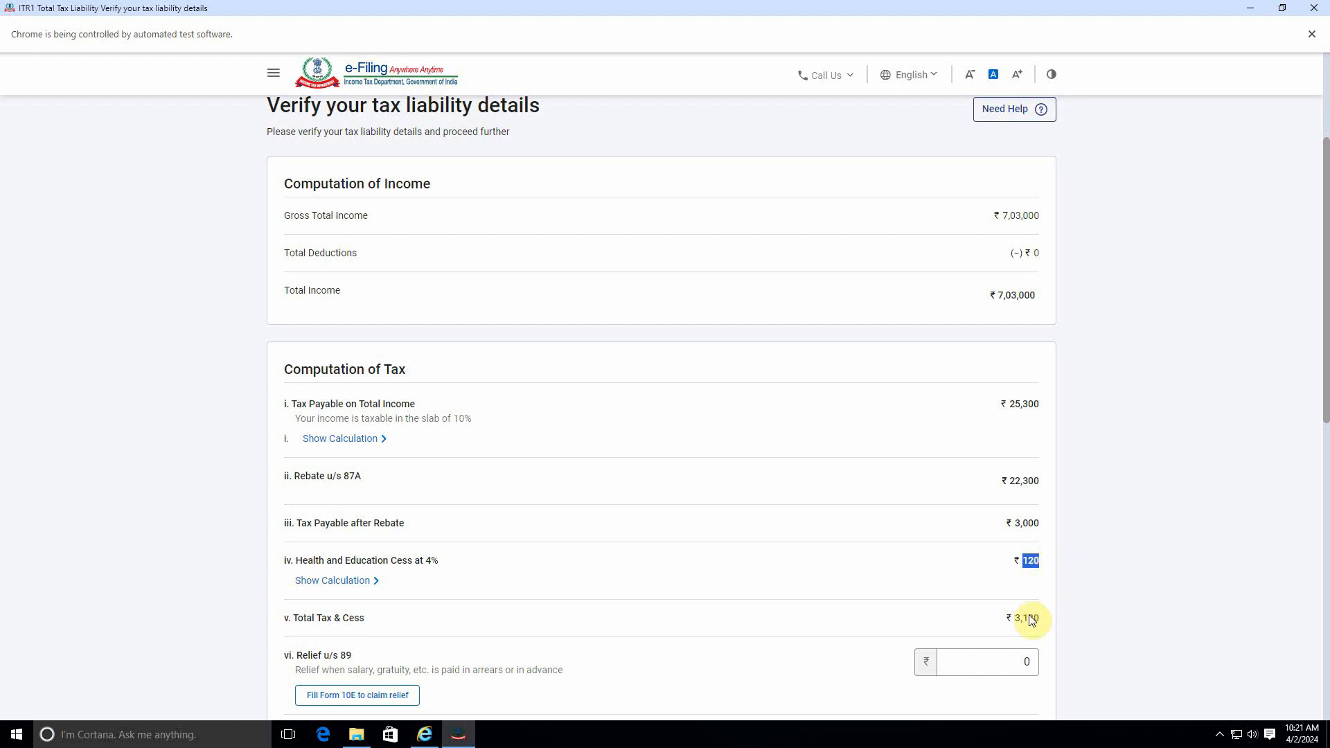
scroll(998, 613, "down", 4)
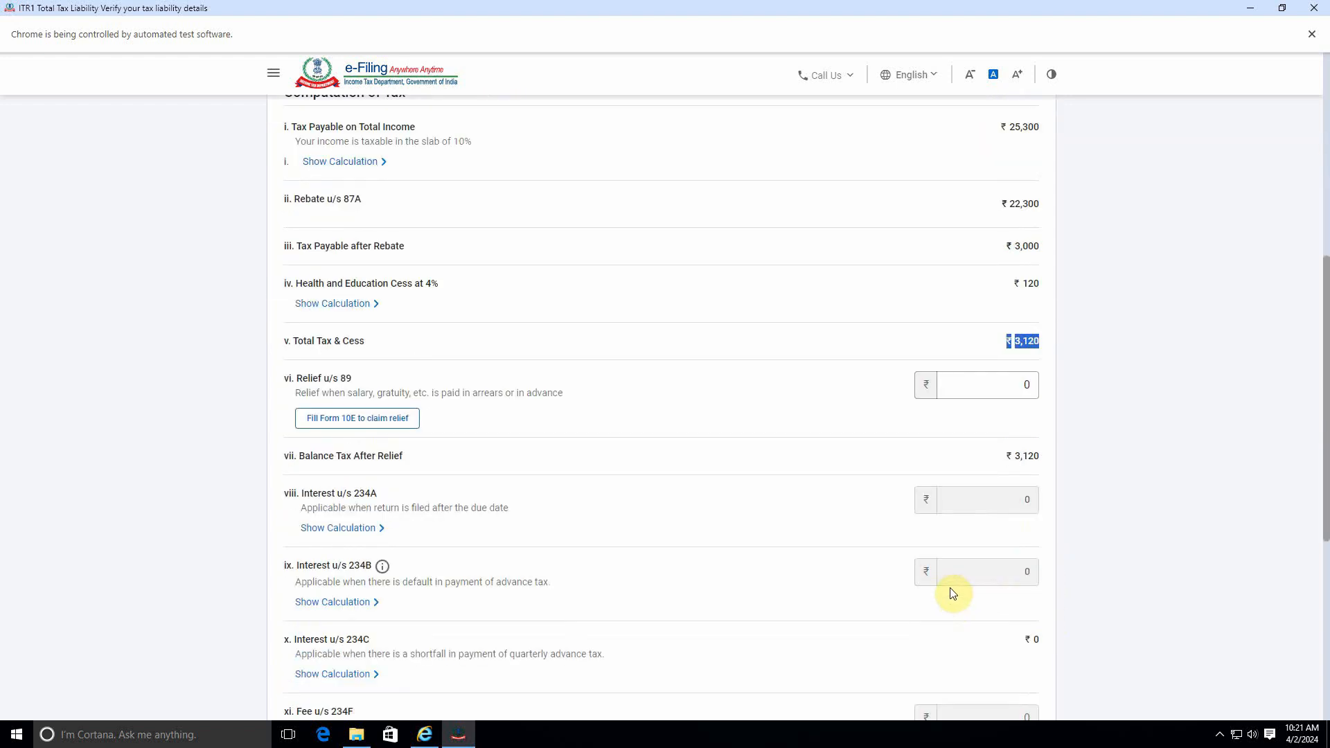
scroll(952, 594, "down", 5)
scroll(952, 594, "up", 7)
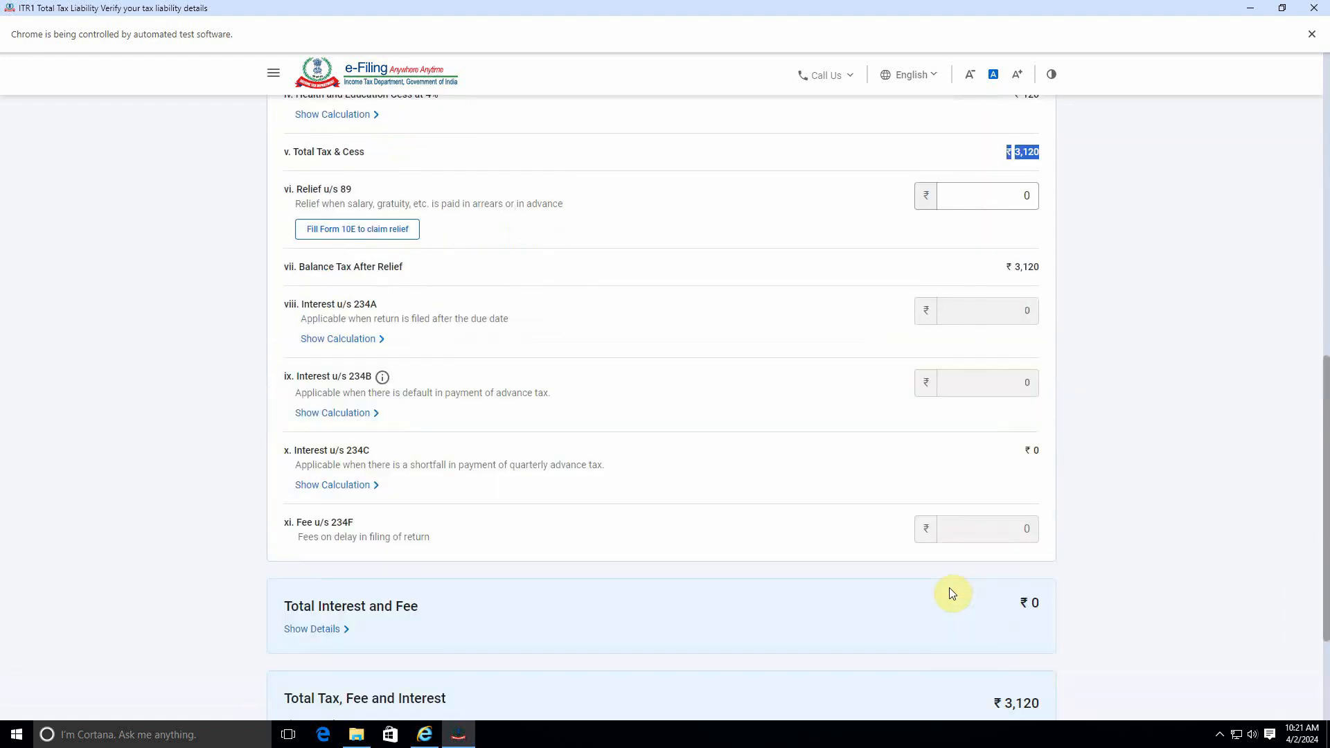
scroll(952, 593, "up", 3)
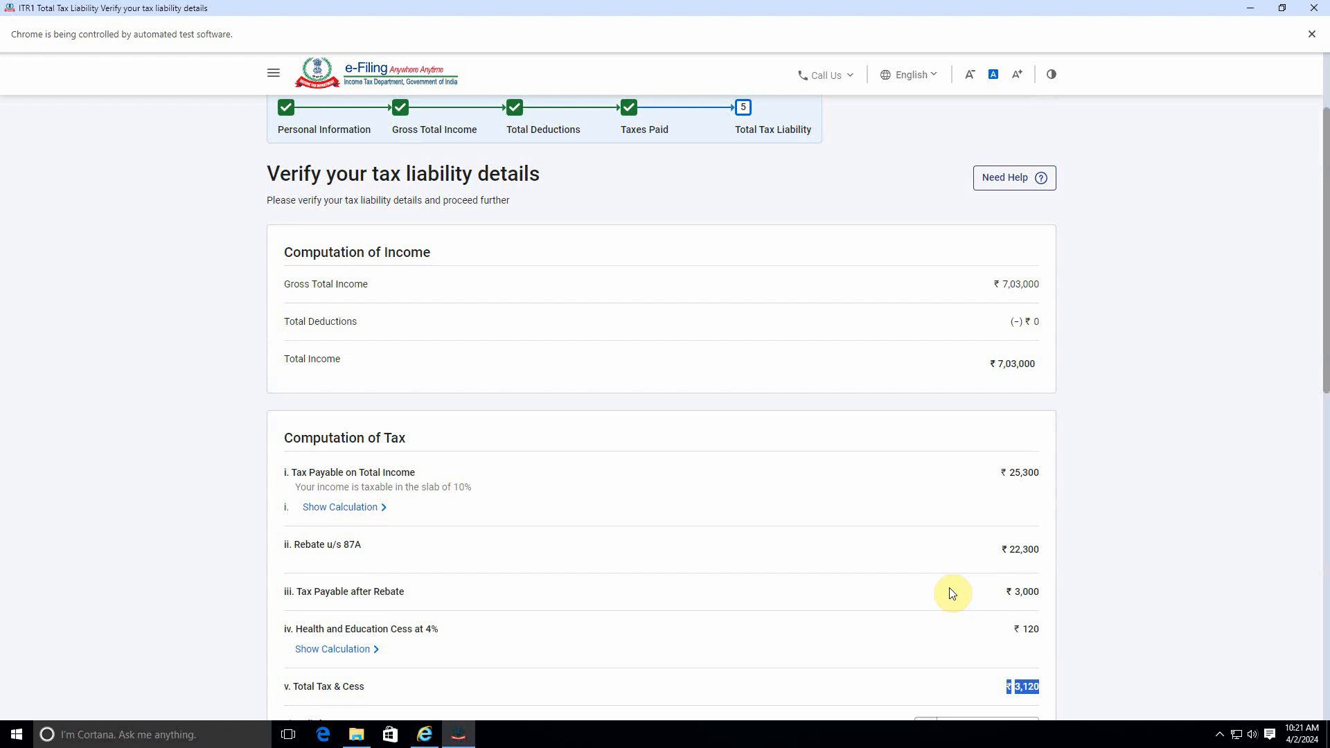
scroll(951, 593, "down", 2)
scroll(997, 547, "up", 1)
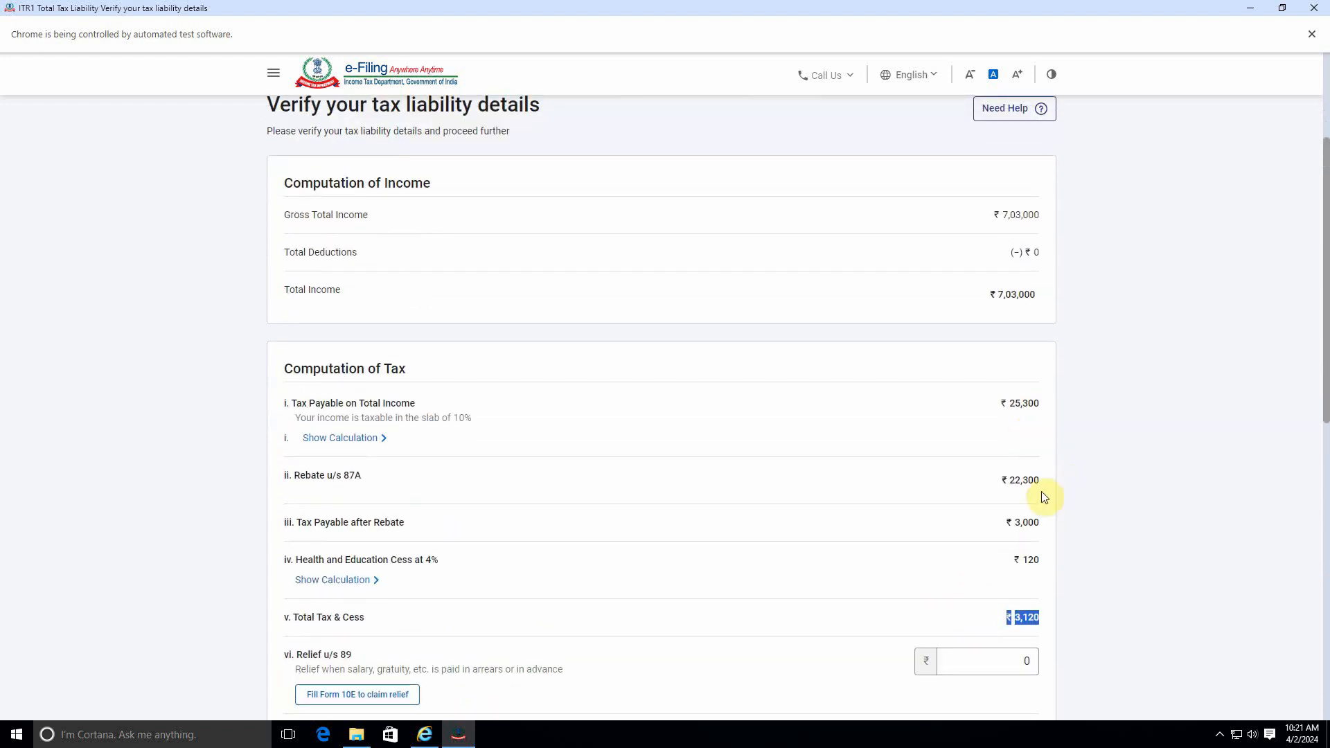
scroll(1022, 487, "down", 10)
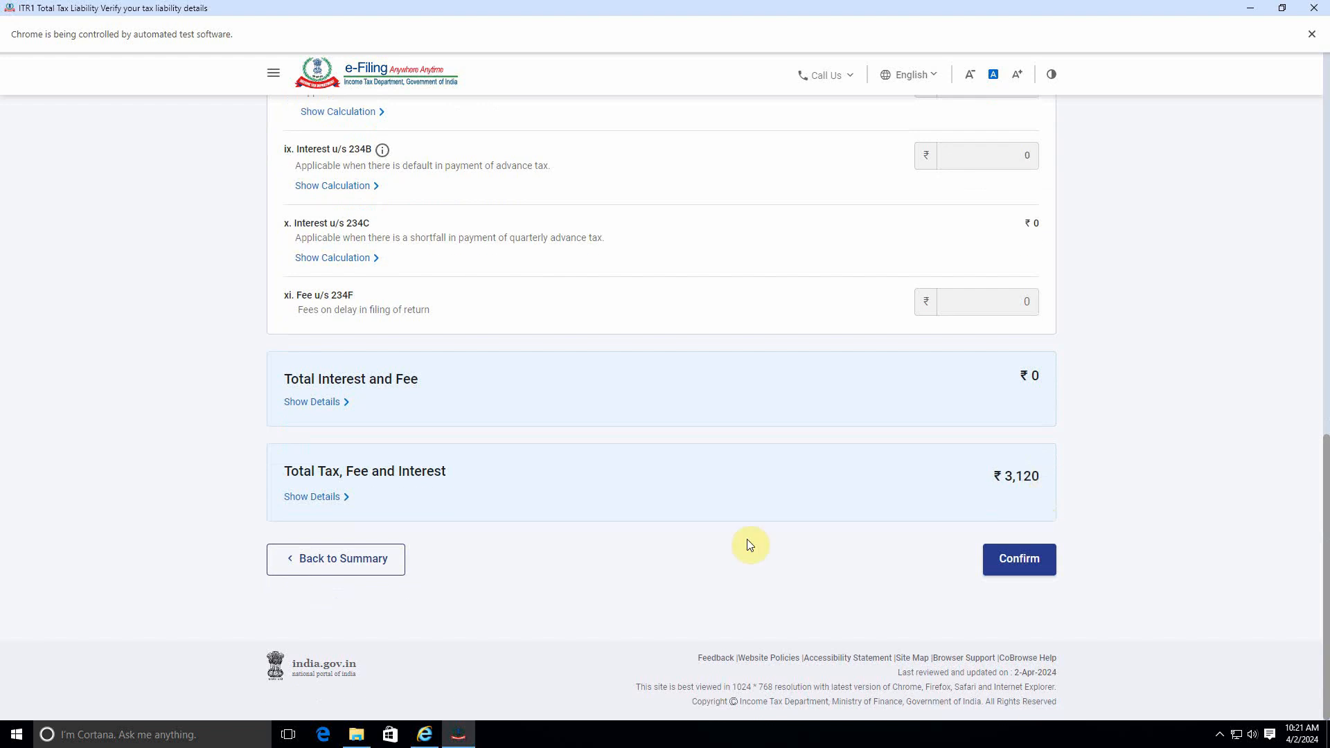
scroll(495, 561, "up", 3)
scroll(494, 561, "down", 3)
left_click(350, 559)
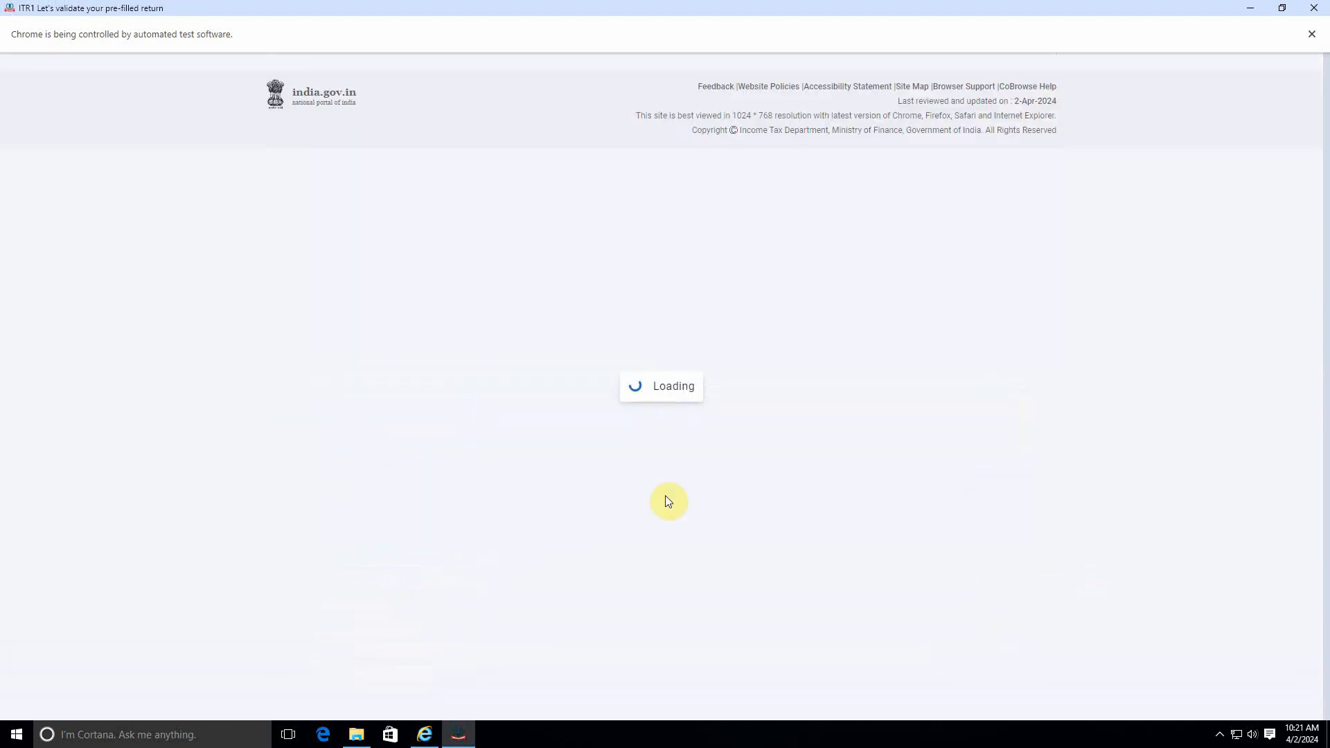
Step: Revisit the Gross Total Income section, pass the salary exemption questions, and confirm the income source details
scroll(662, 473, "down", 5)
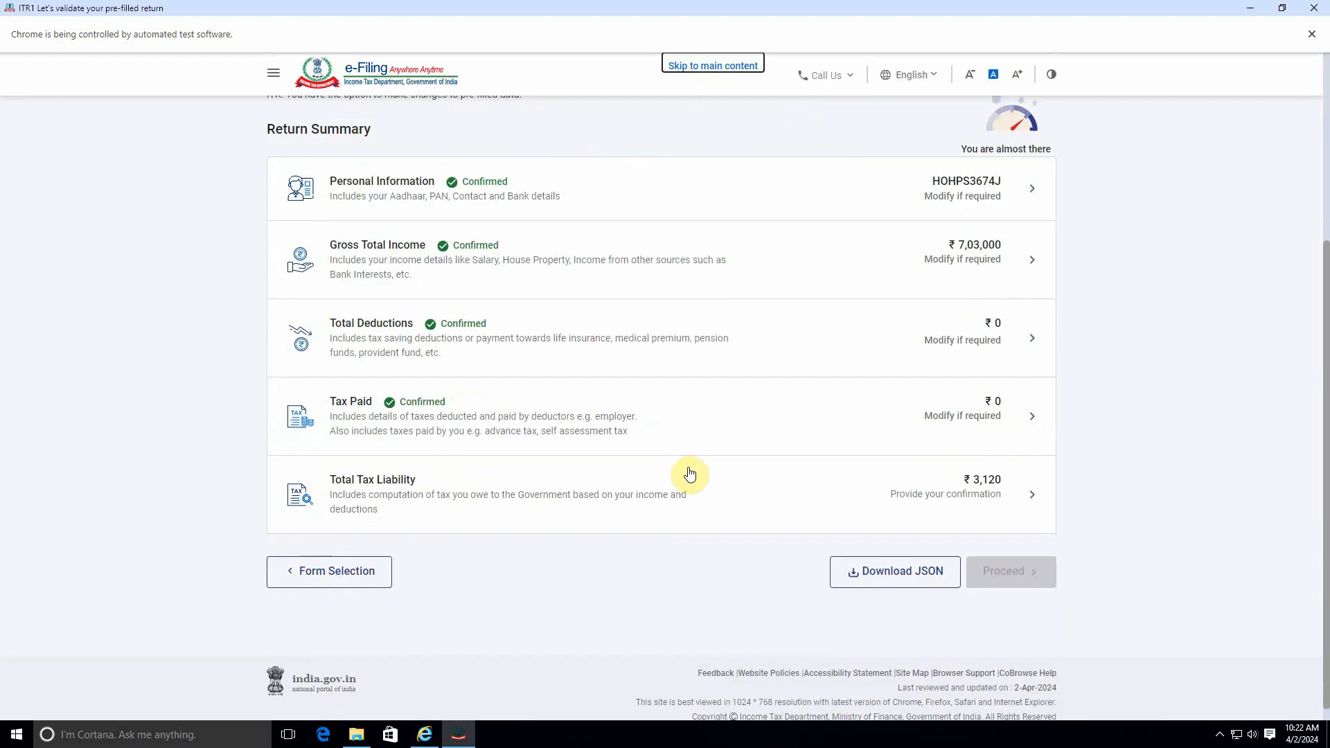
left_click(932, 275)
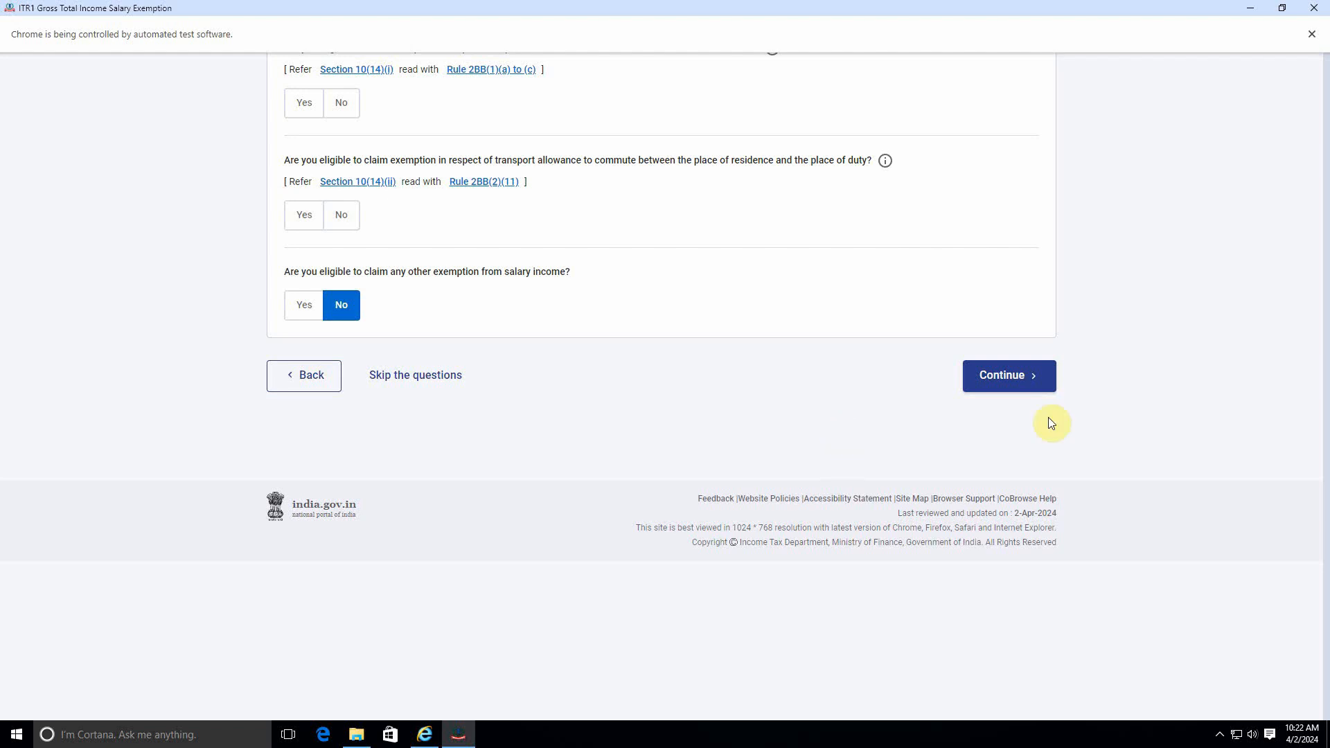
left_click(1011, 375)
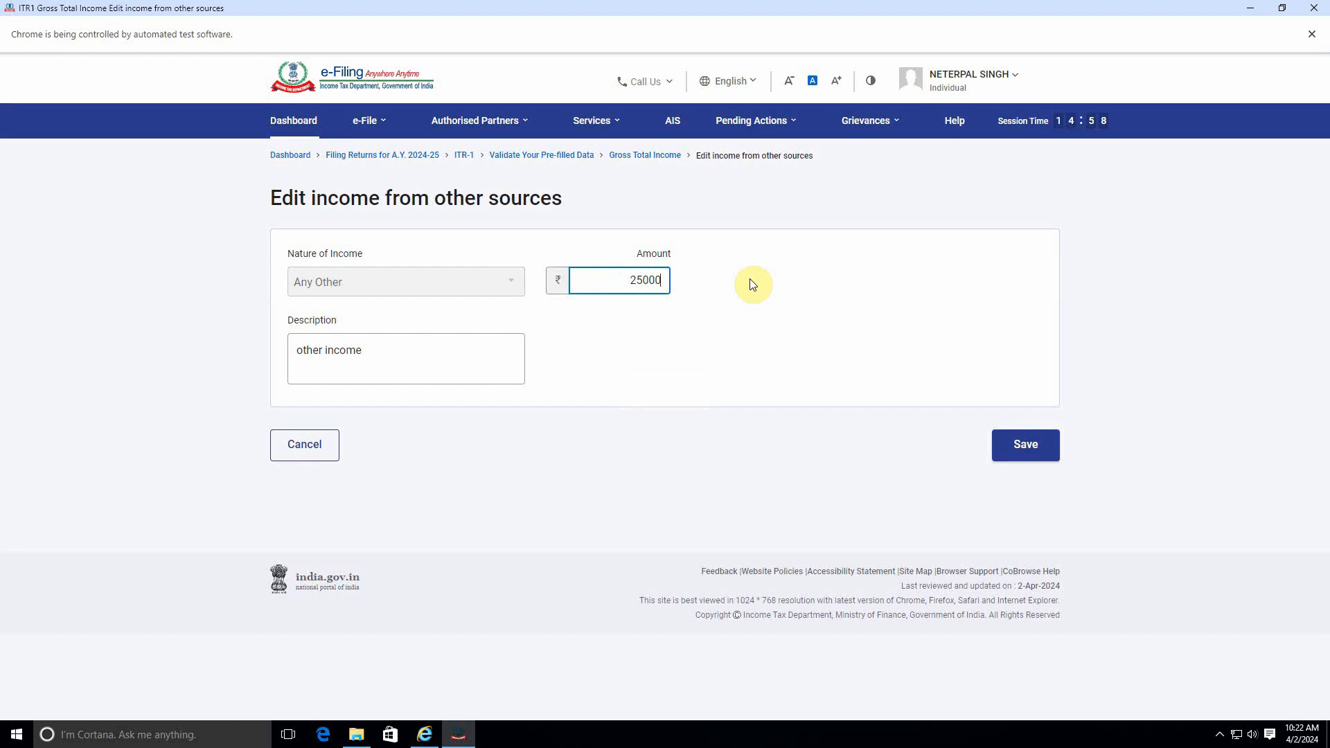
scroll(699, 410, "down", 4)
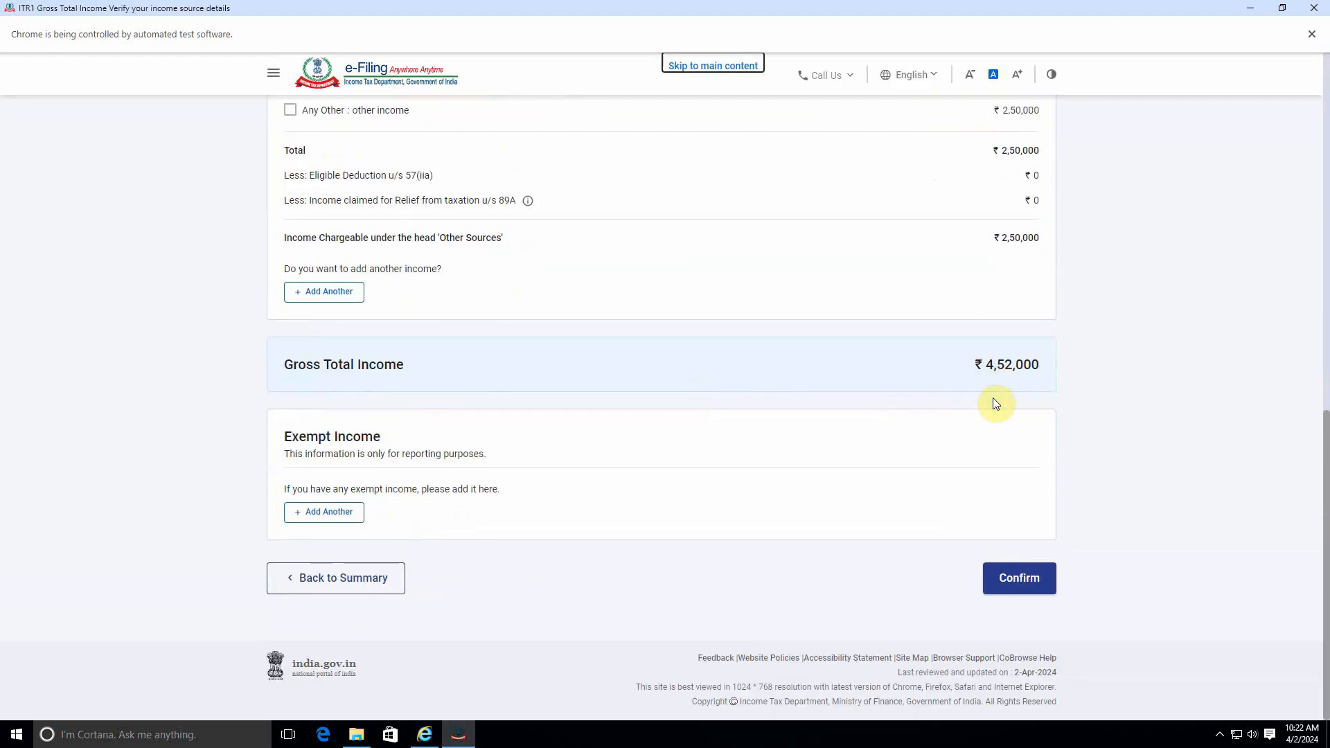
left_click(1011, 575)
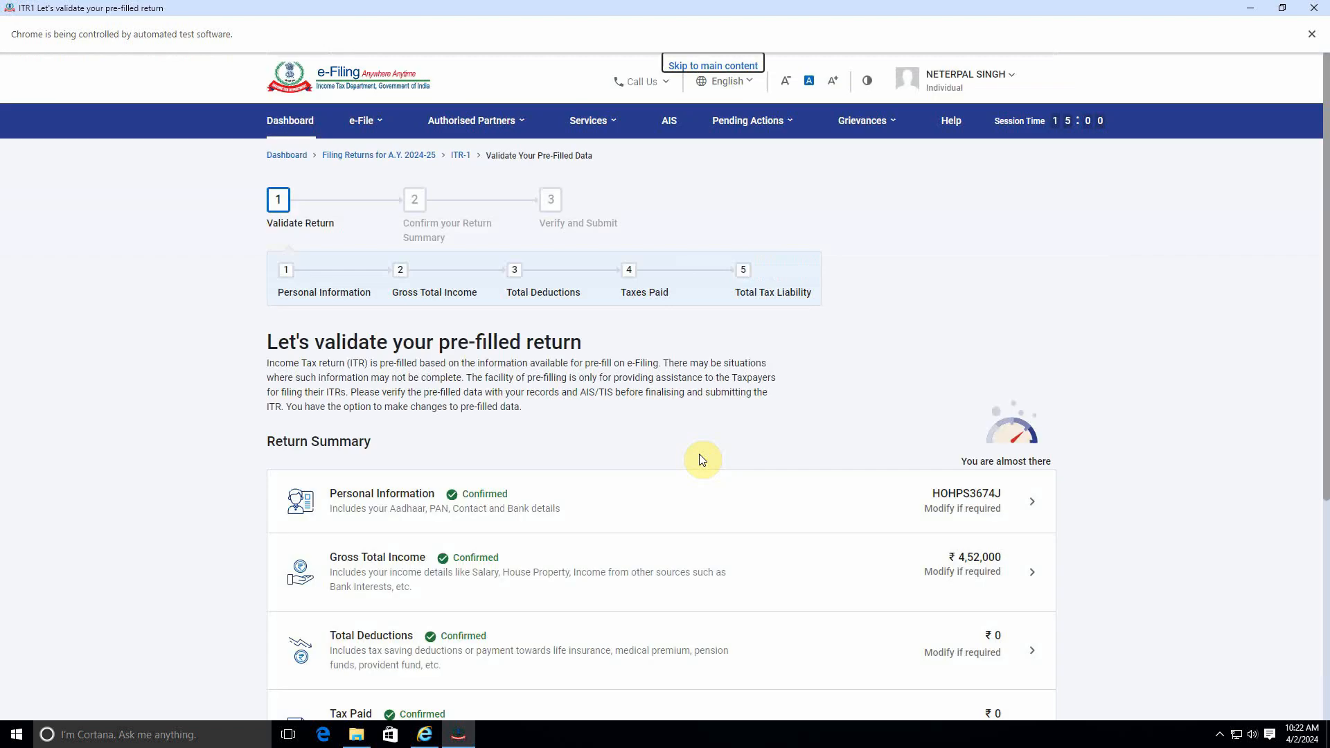
Step: Open Total Tax Liability, confirm the tax computation, and proceed from the return summary
scroll(704, 459, "down", 5)
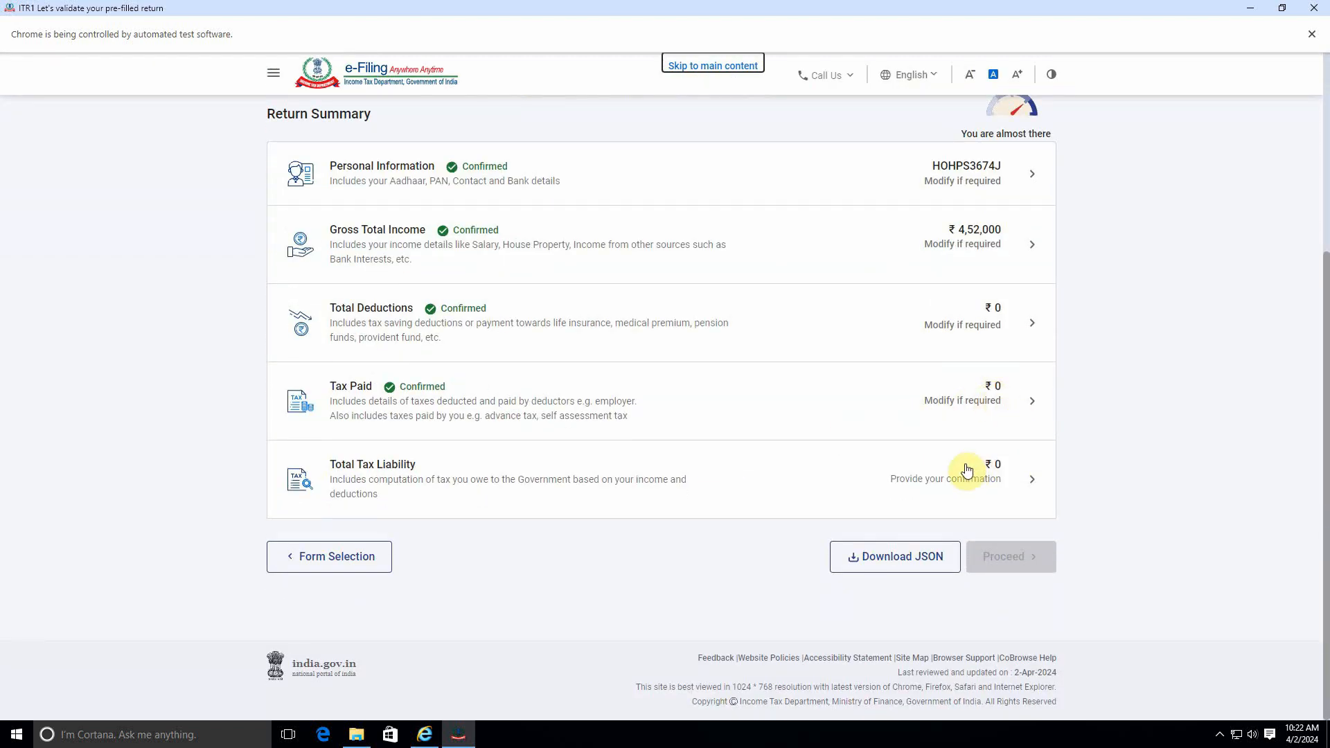
left_click(1031, 478)
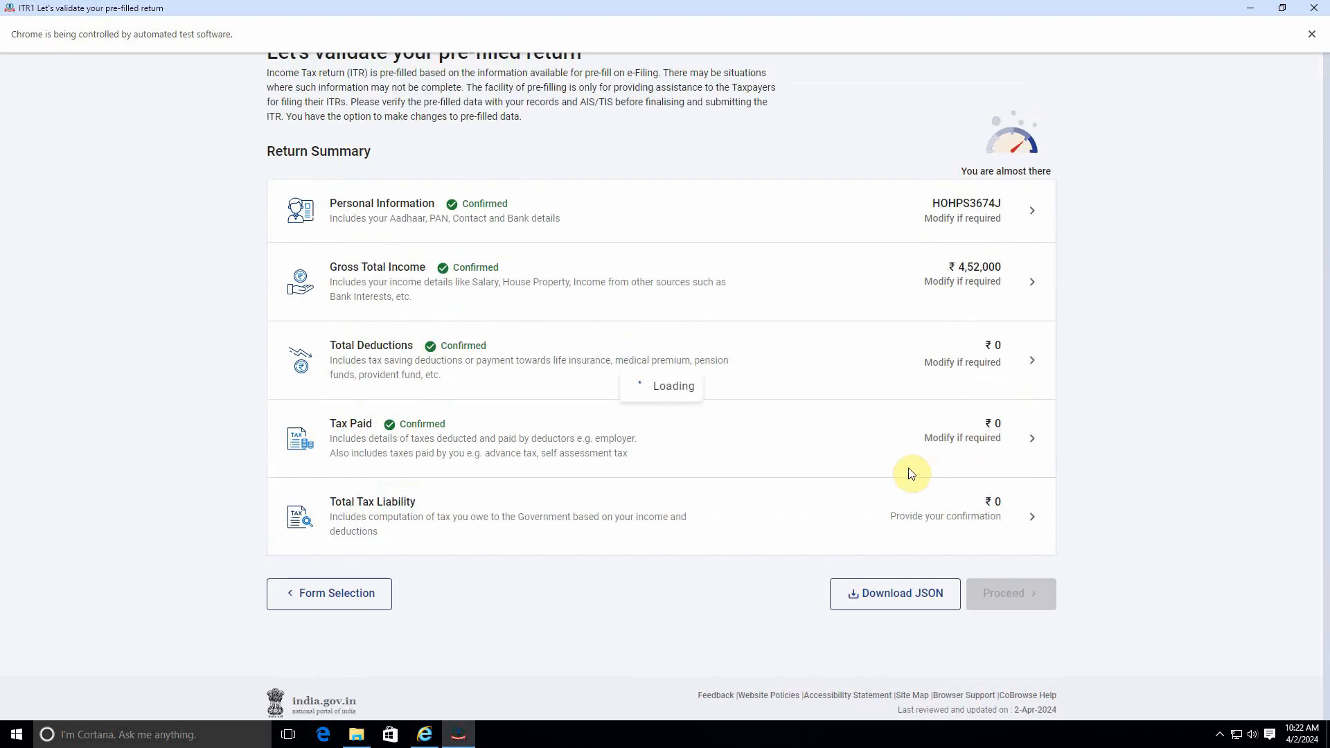
scroll(1004, 457, "down", 5)
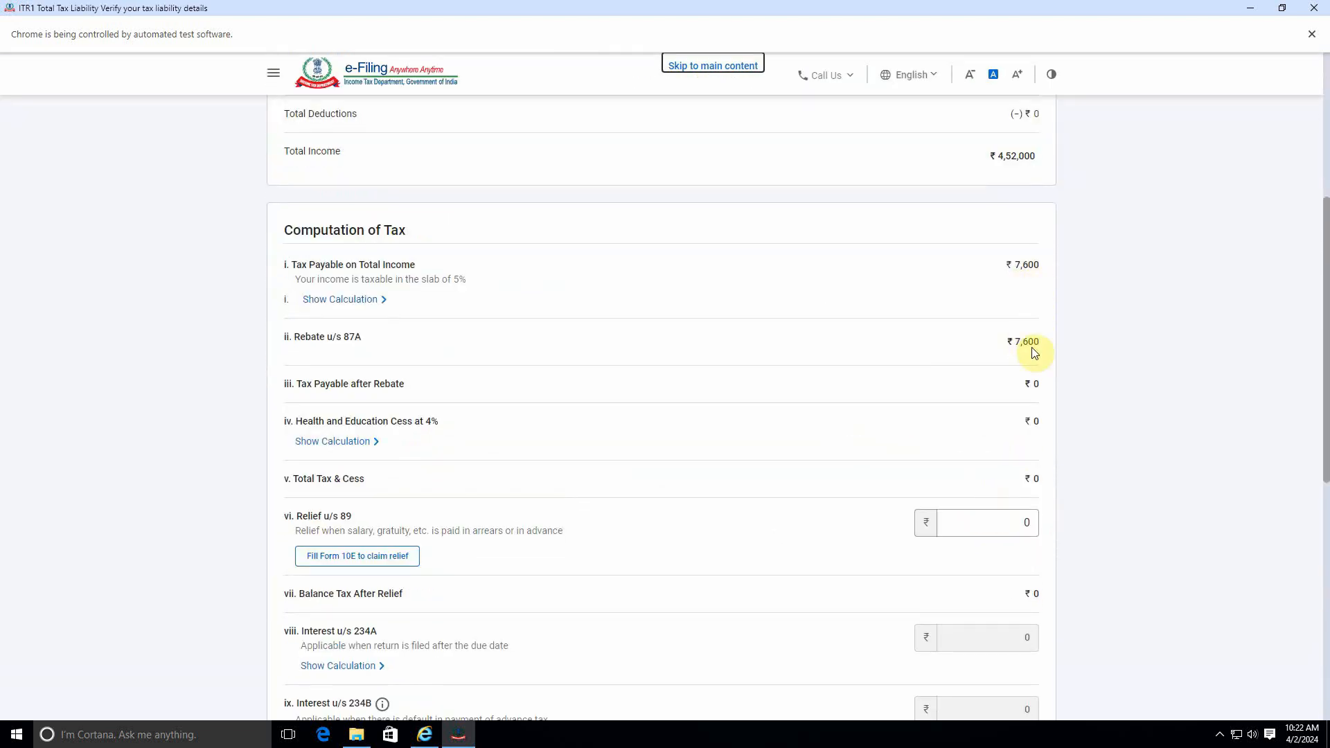
scroll(1029, 386, "down", 8)
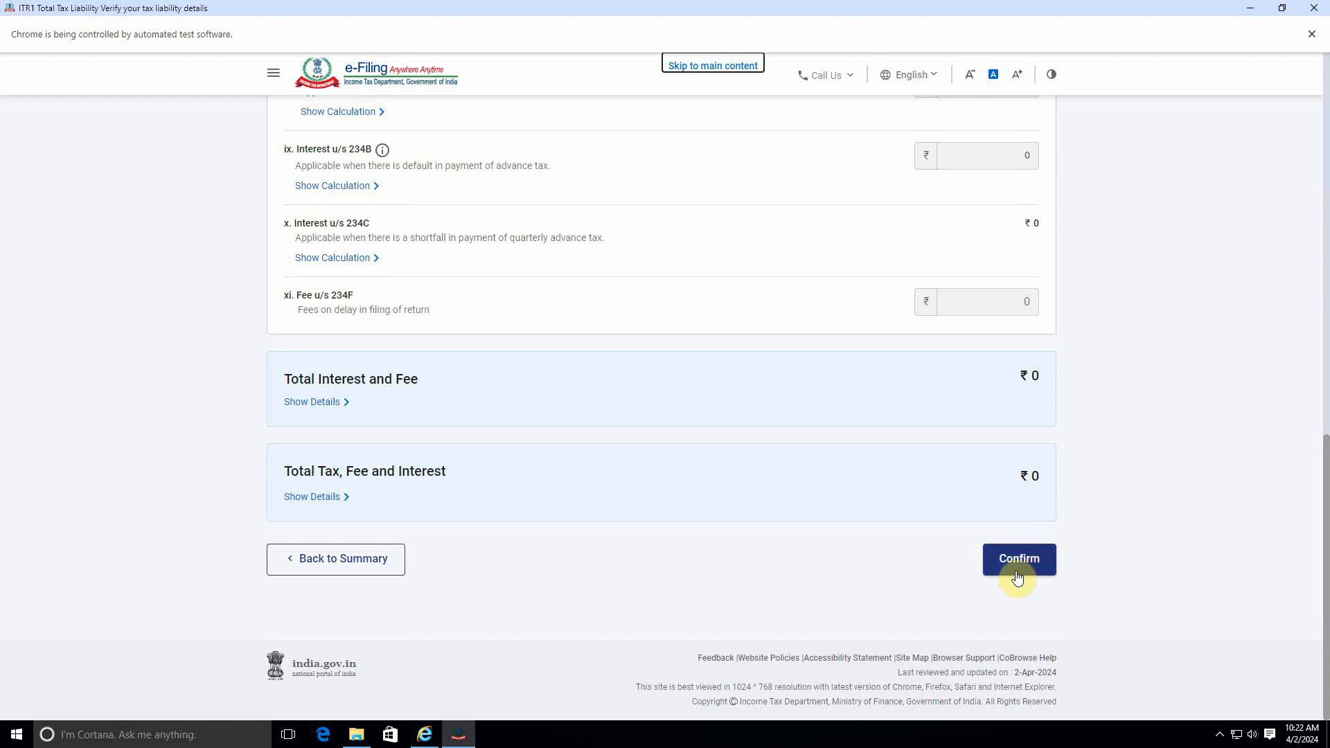
left_click(1016, 567)
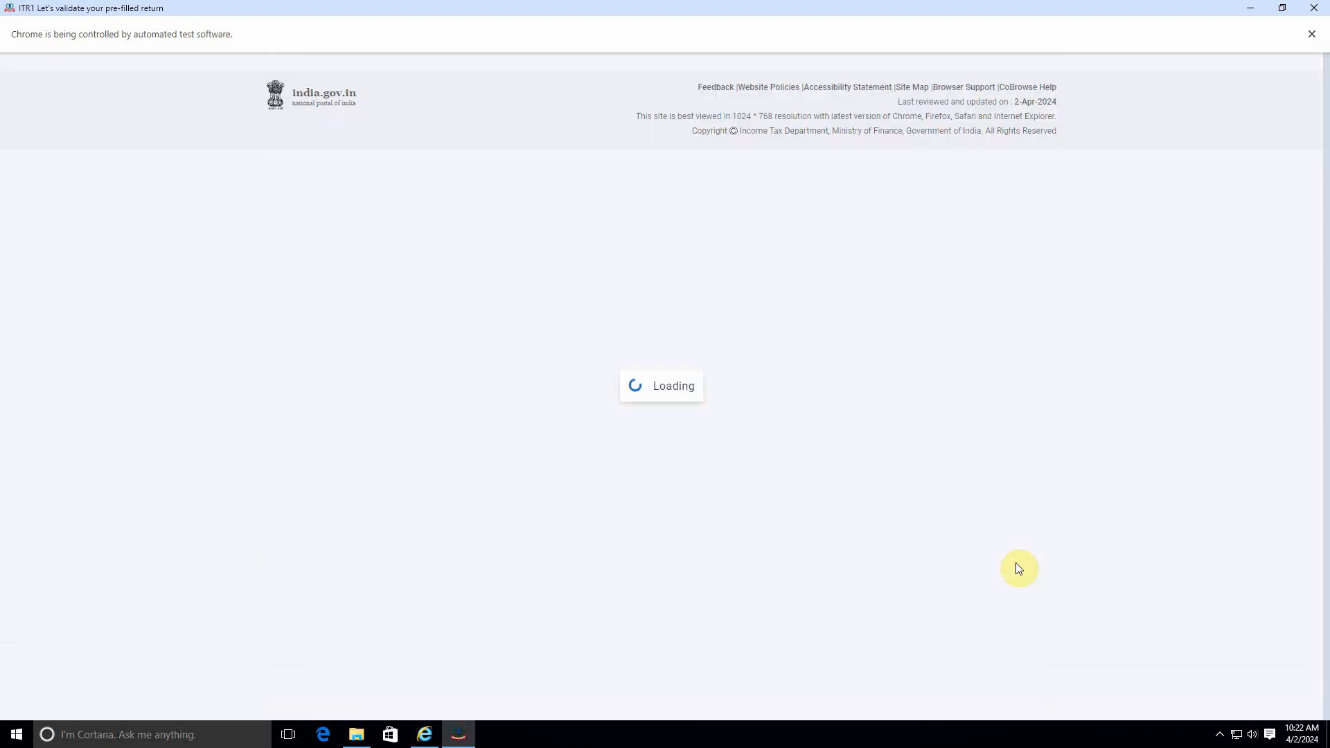
scroll(859, 462, "down", 5)
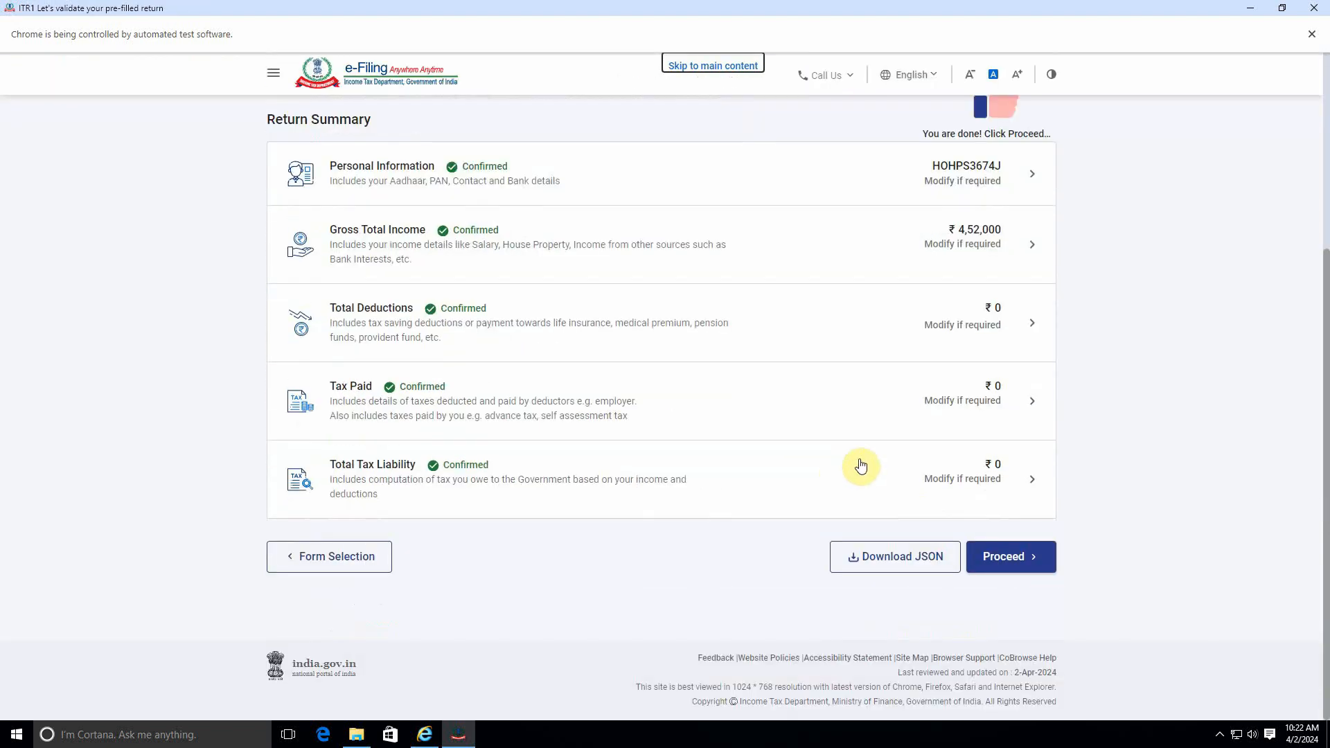
left_click(1010, 557)
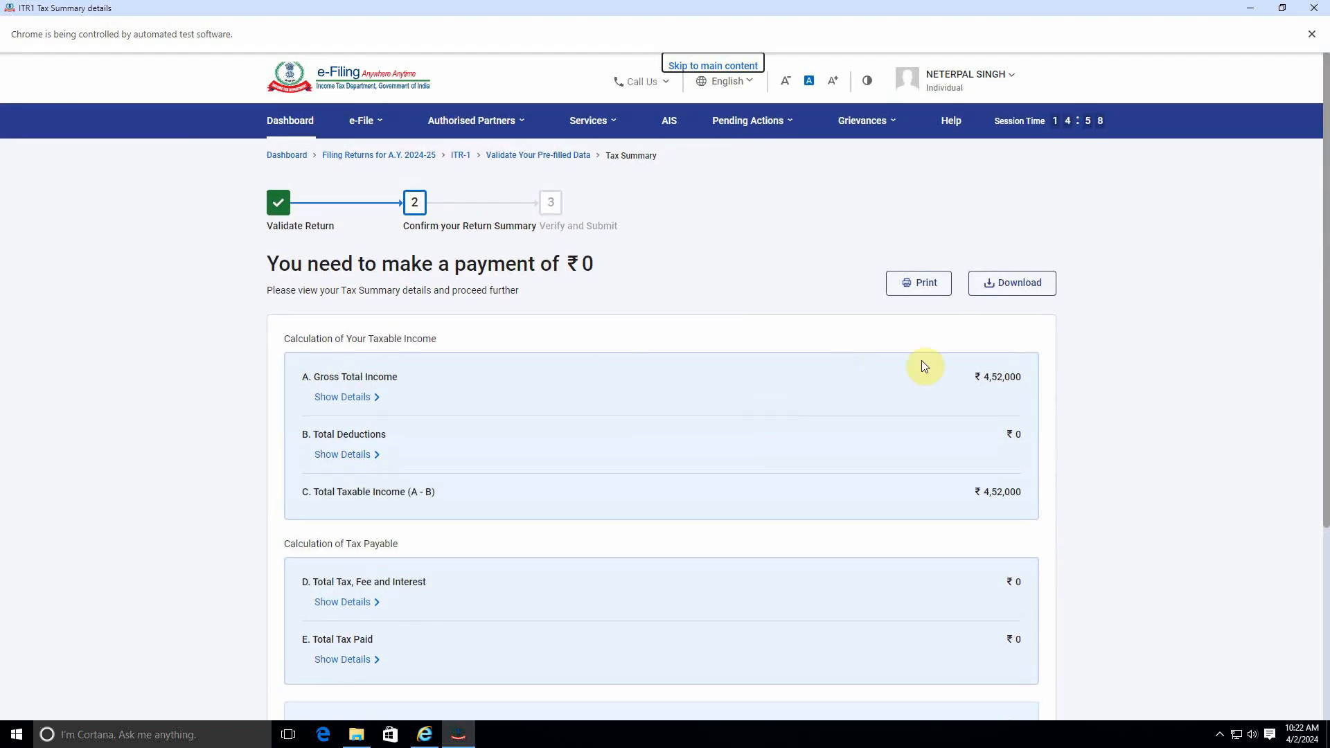
Step: Open the return preview from the tax summary, tick the self-declaration, and proceed to preview the return
scroll(985, 387, "down", 4)
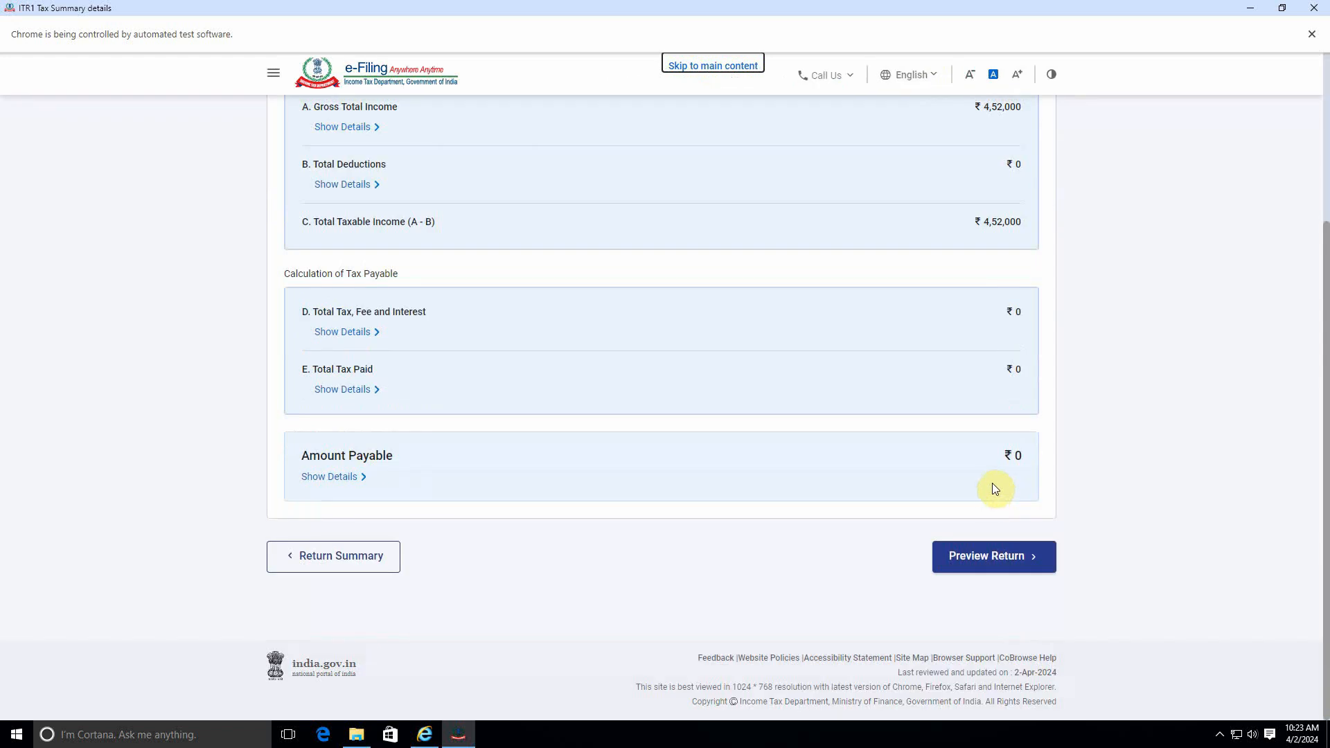
left_click(997, 554)
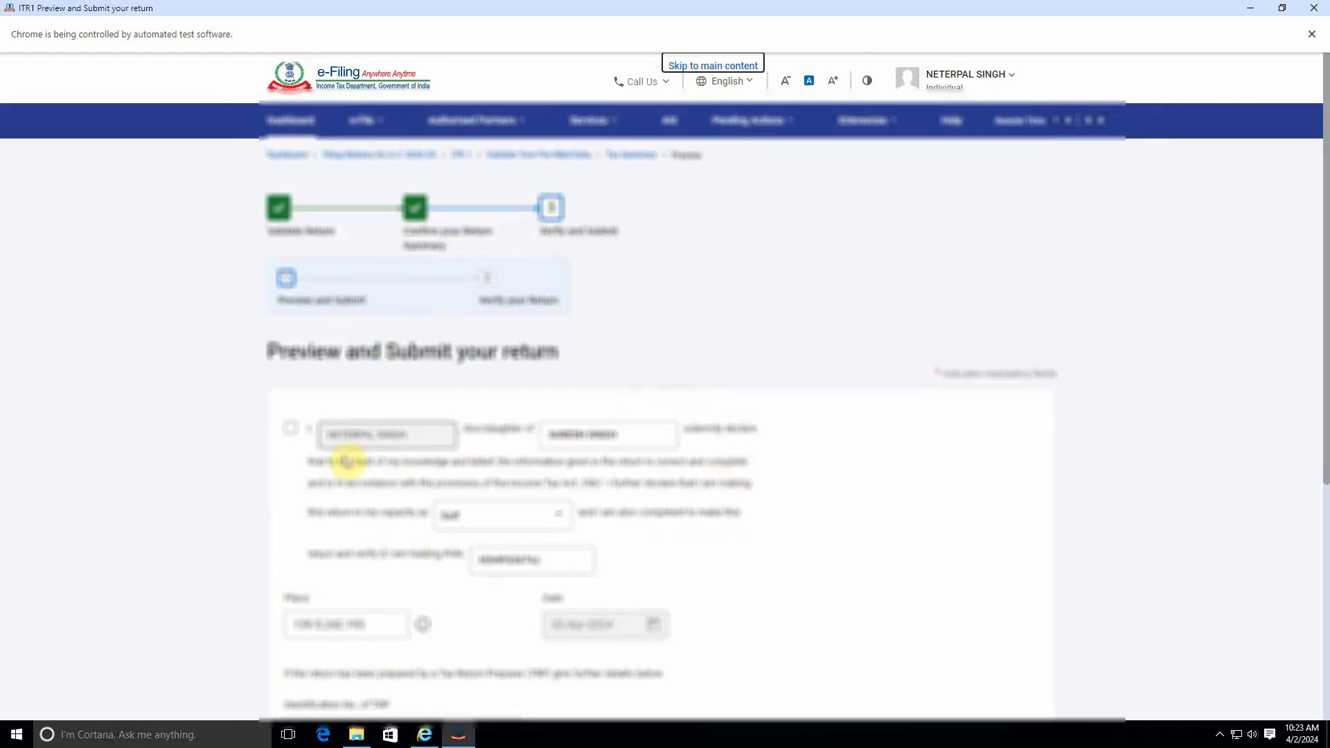
left_click(302, 434)
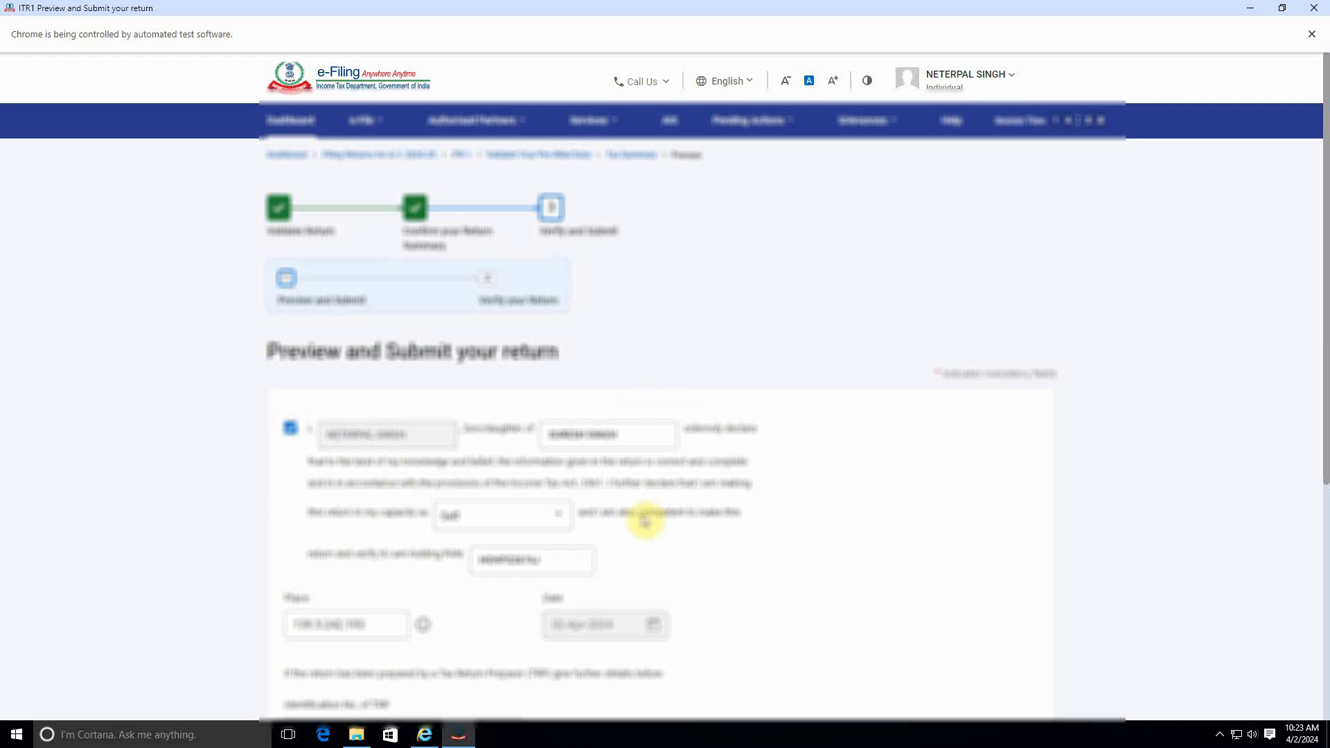
scroll(641, 510, "down", 5)
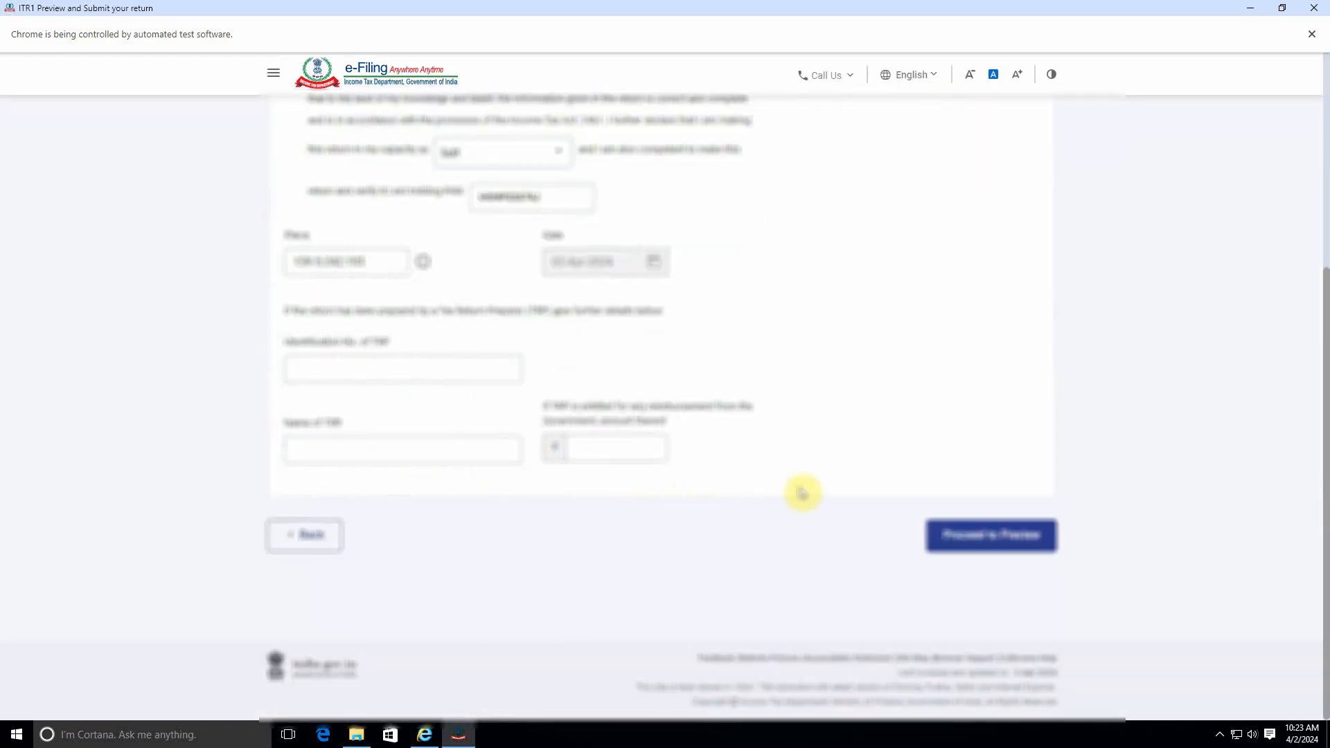
left_click(992, 547)
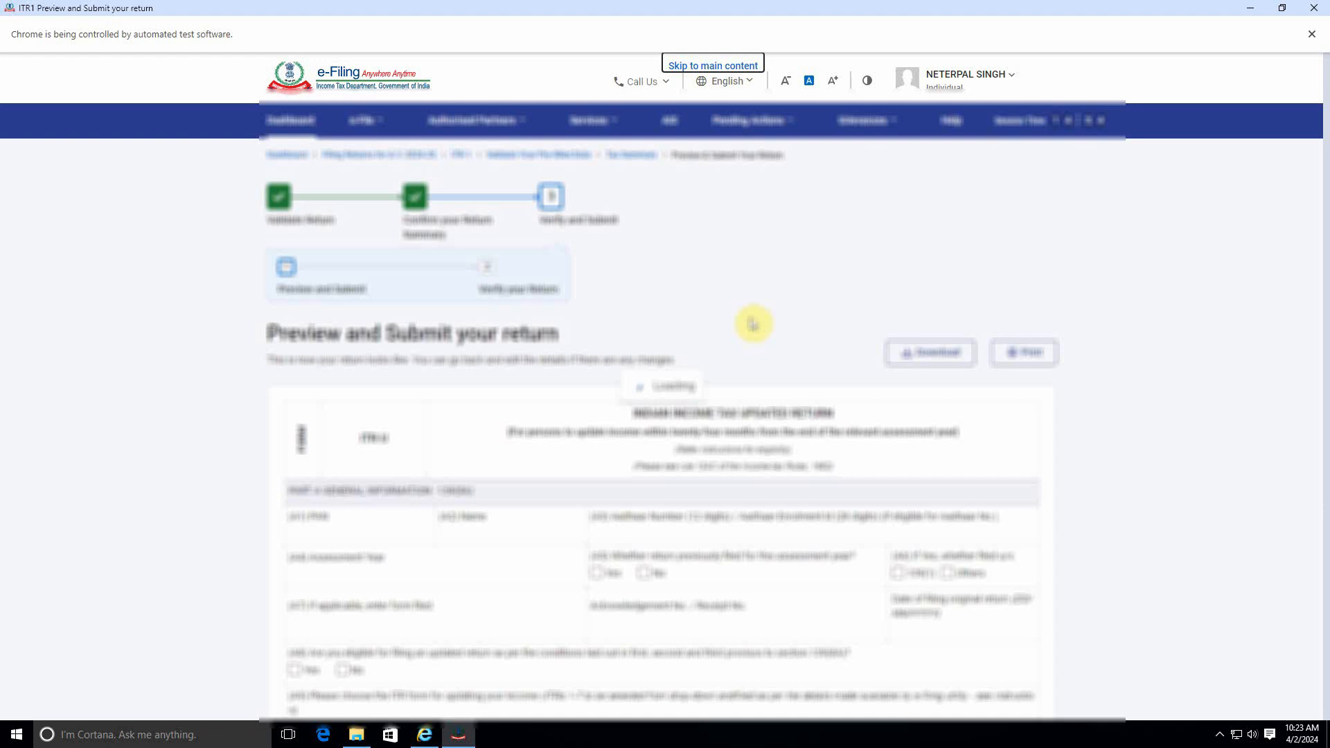
Step: Scroll through the previewed ITR-1 and submit it for validation
scroll(817, 381, "down", 10)
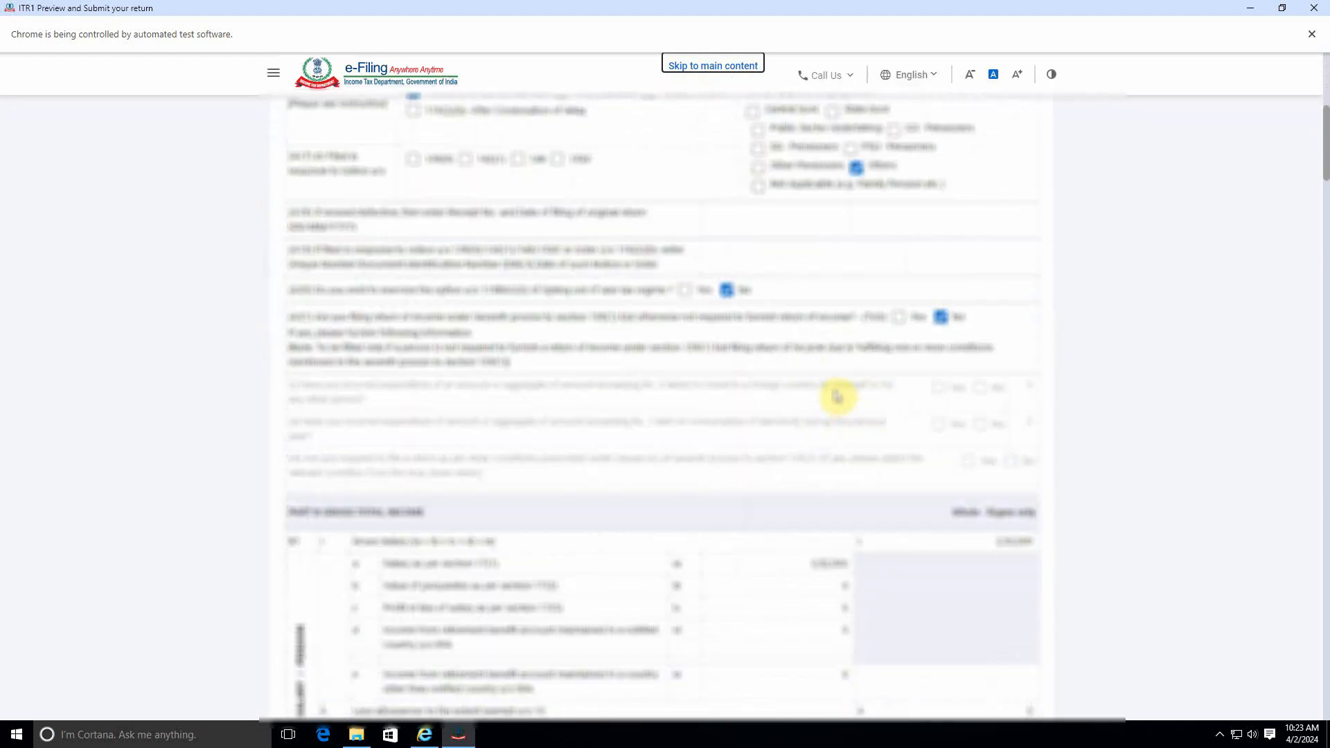
scroll(837, 396, "down", 20)
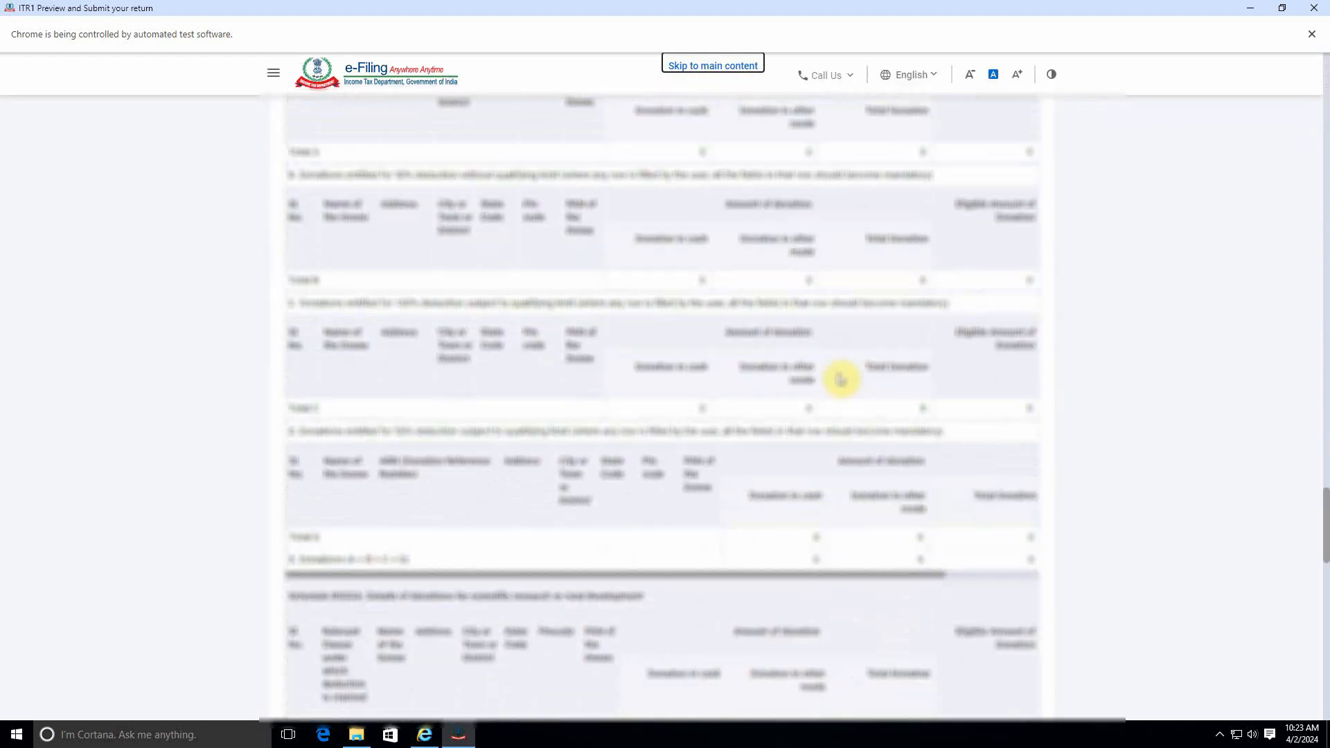
scroll(840, 377, "down", 15)
left_click(962, 534)
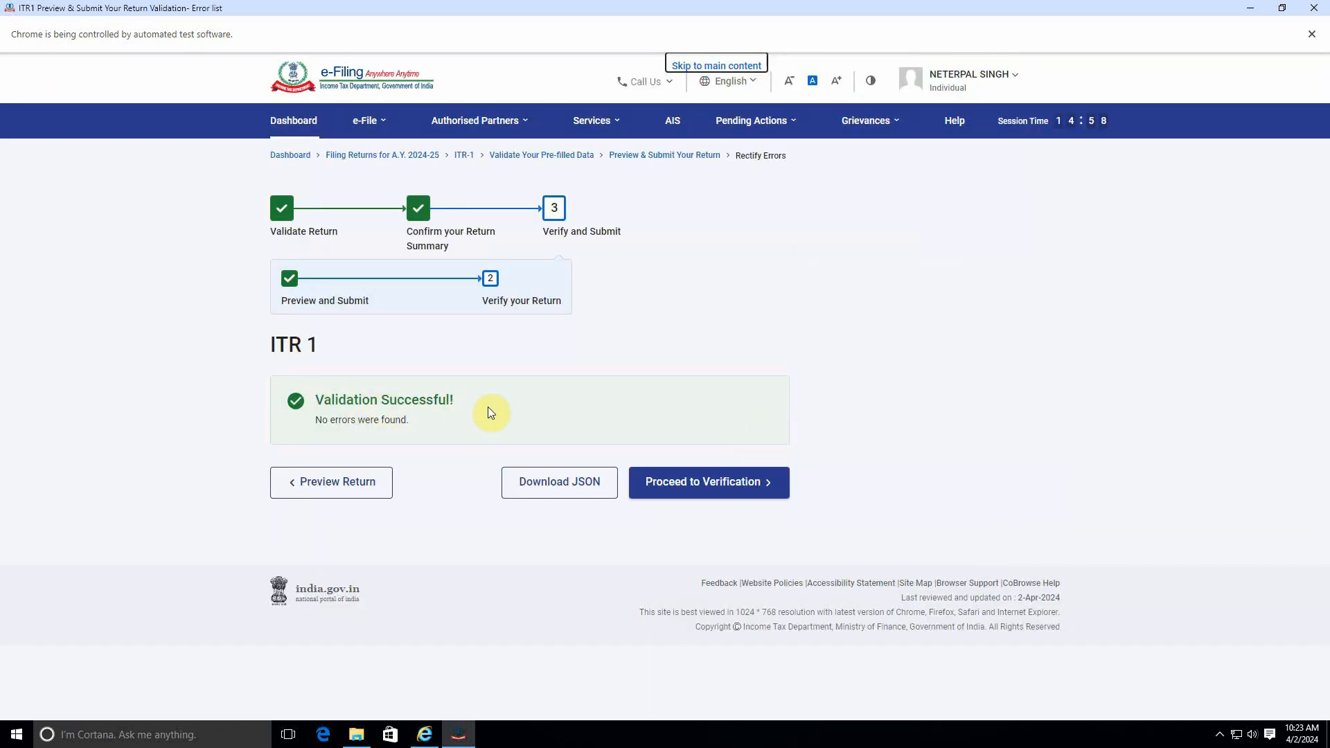
Step: Proceed to verification, choose e-Verify Now, and continue
left_click(733, 479)
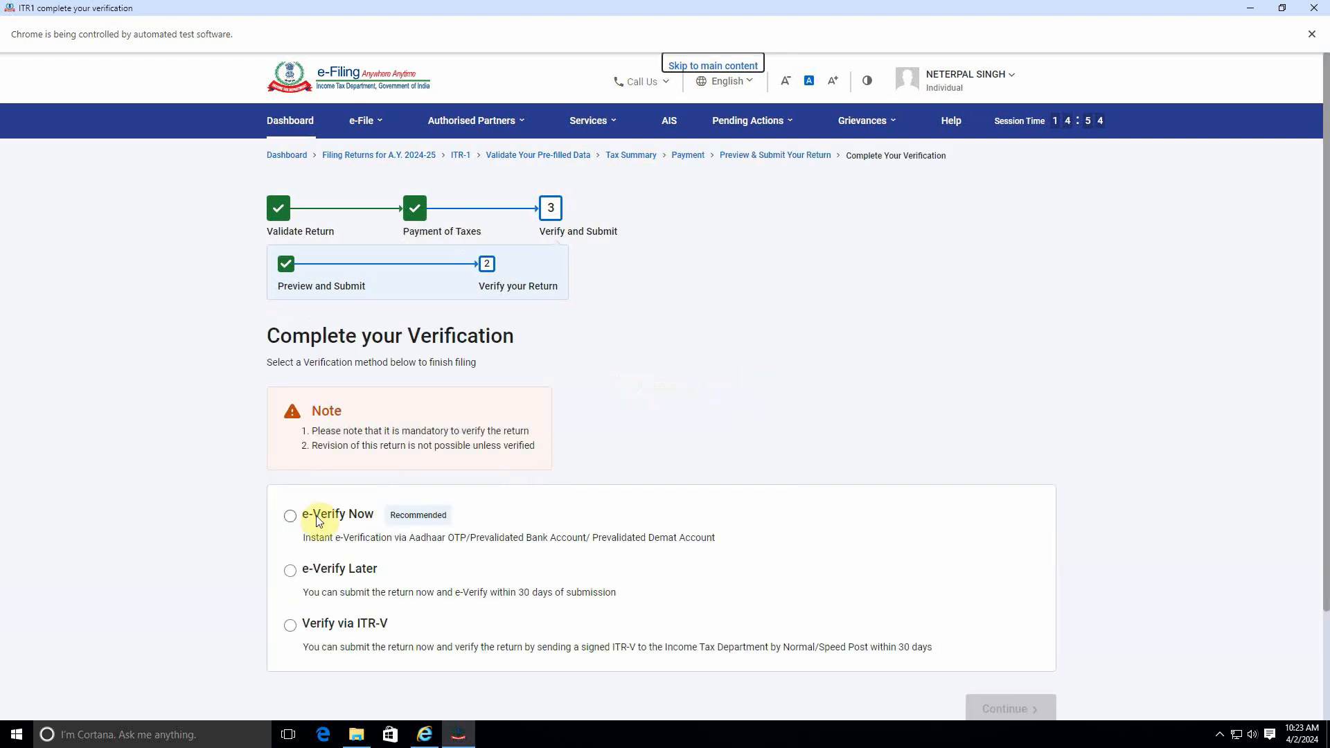
left_click(290, 517)
scroll(910, 593, "down", 2)
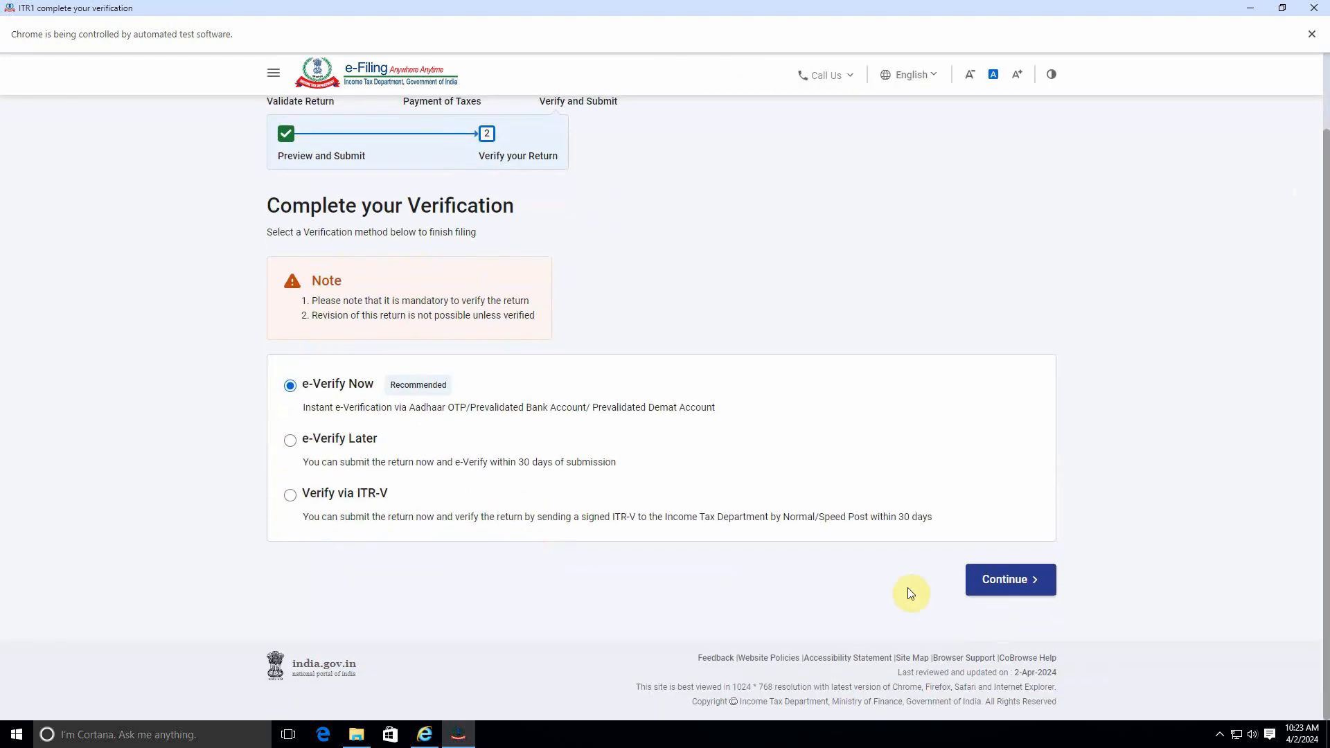
left_click(1013, 580)
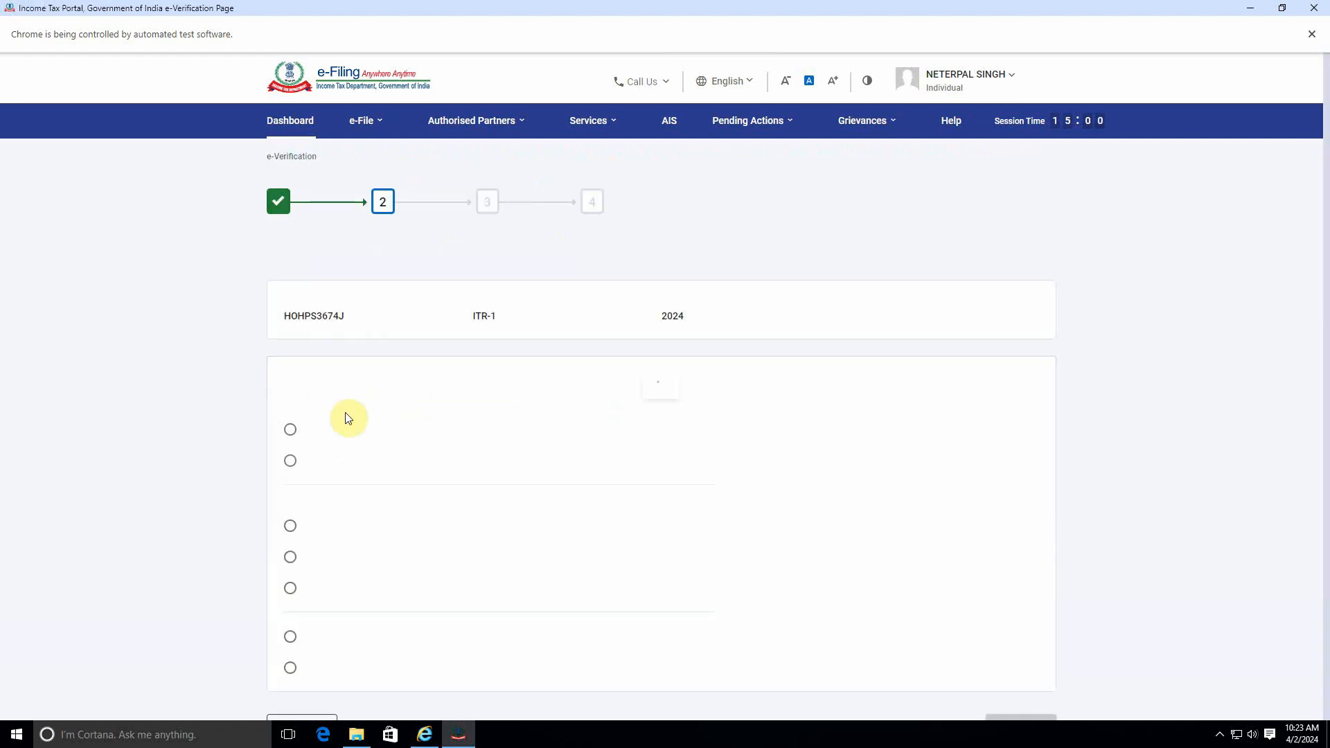
Step: Choose verification by OTP on the Aadhaar-registered mobile, agree to validate Aadhaar details, and generate the Aadhaar OTP
scroll(406, 465, "down", 3)
scroll(405, 466, "up", 2)
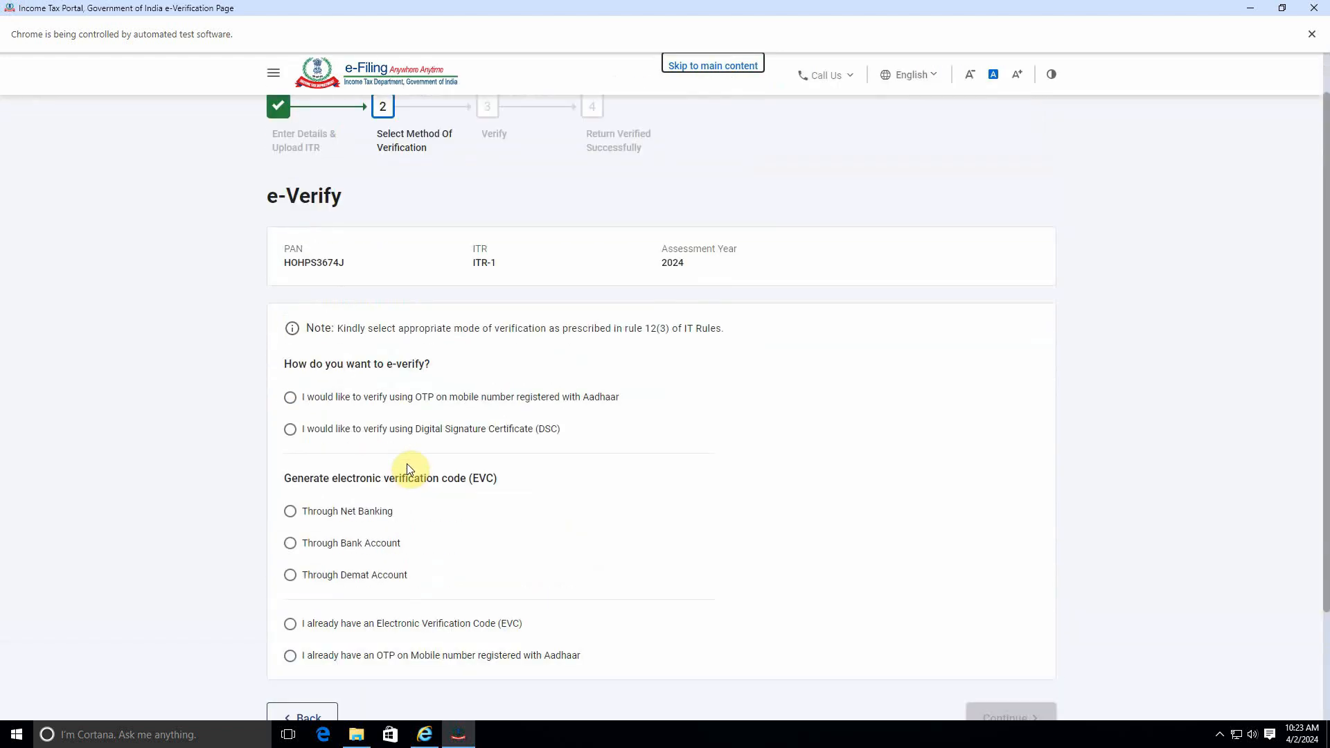
left_click(461, 405)
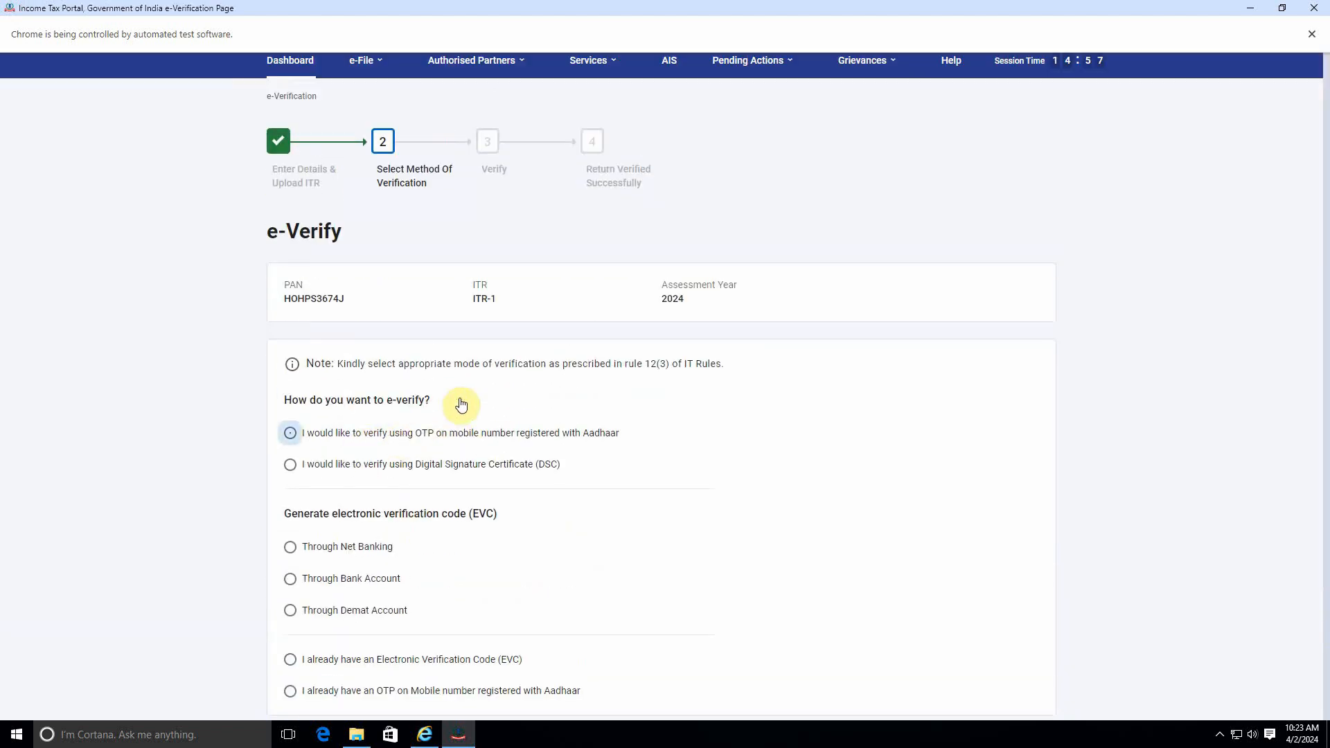
scroll(861, 508, "down", 2)
left_click(1031, 638)
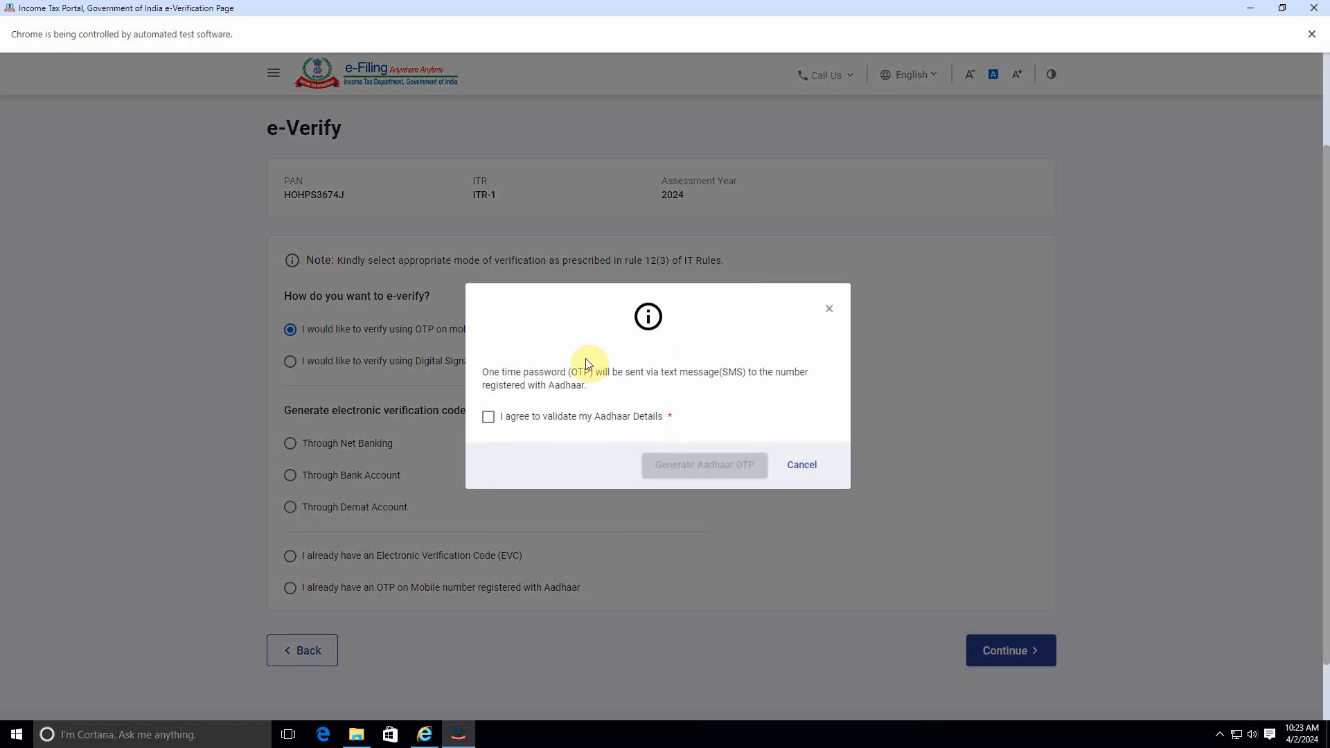
left_click(548, 418)
left_click(712, 464)
Step: Enter the Aadhaar OTP, validate it, and submit the return
left_click(505, 404)
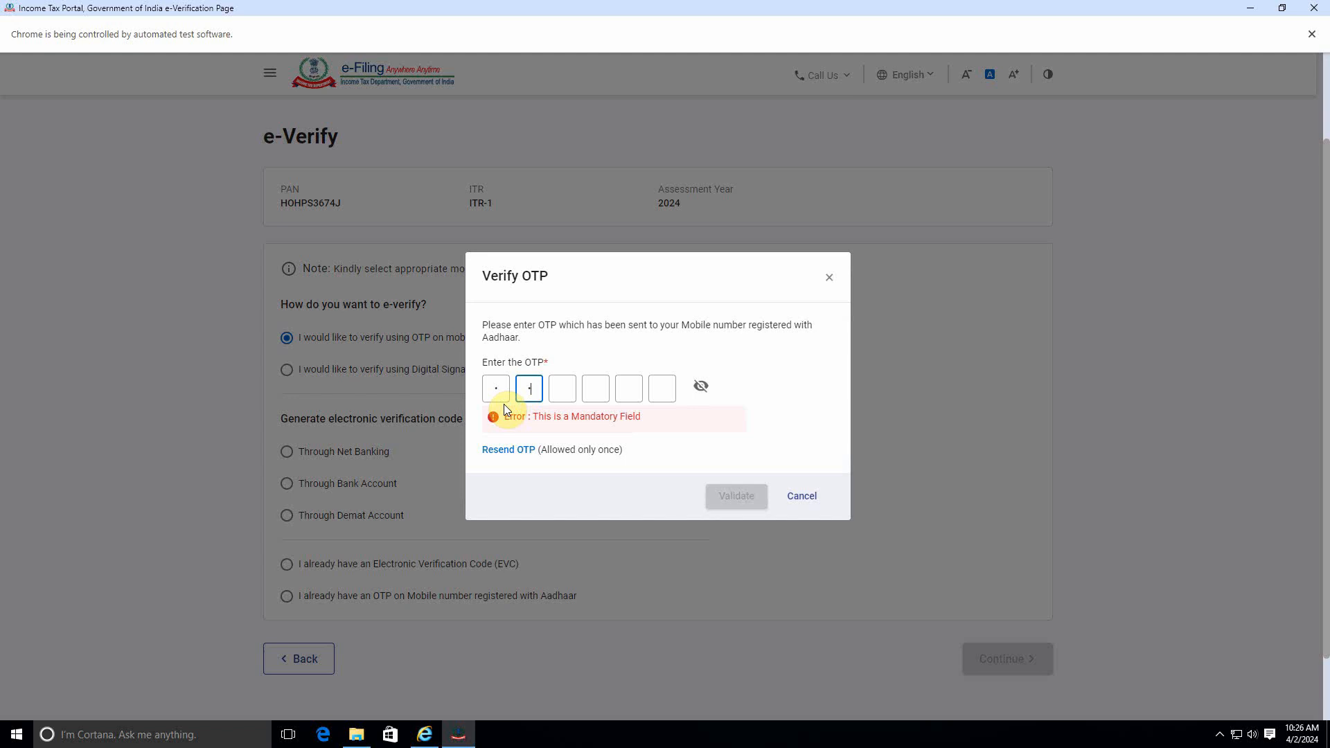
left_click(736, 480)
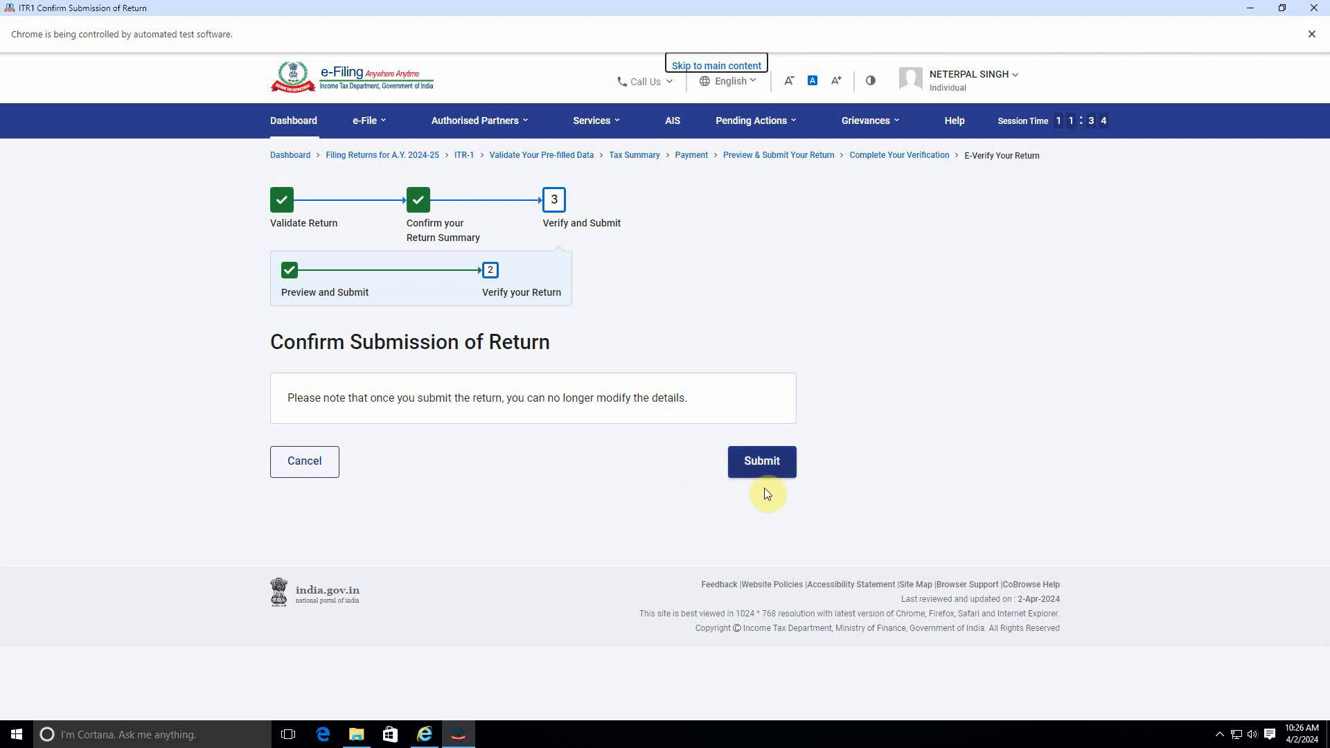
left_click(764, 461)
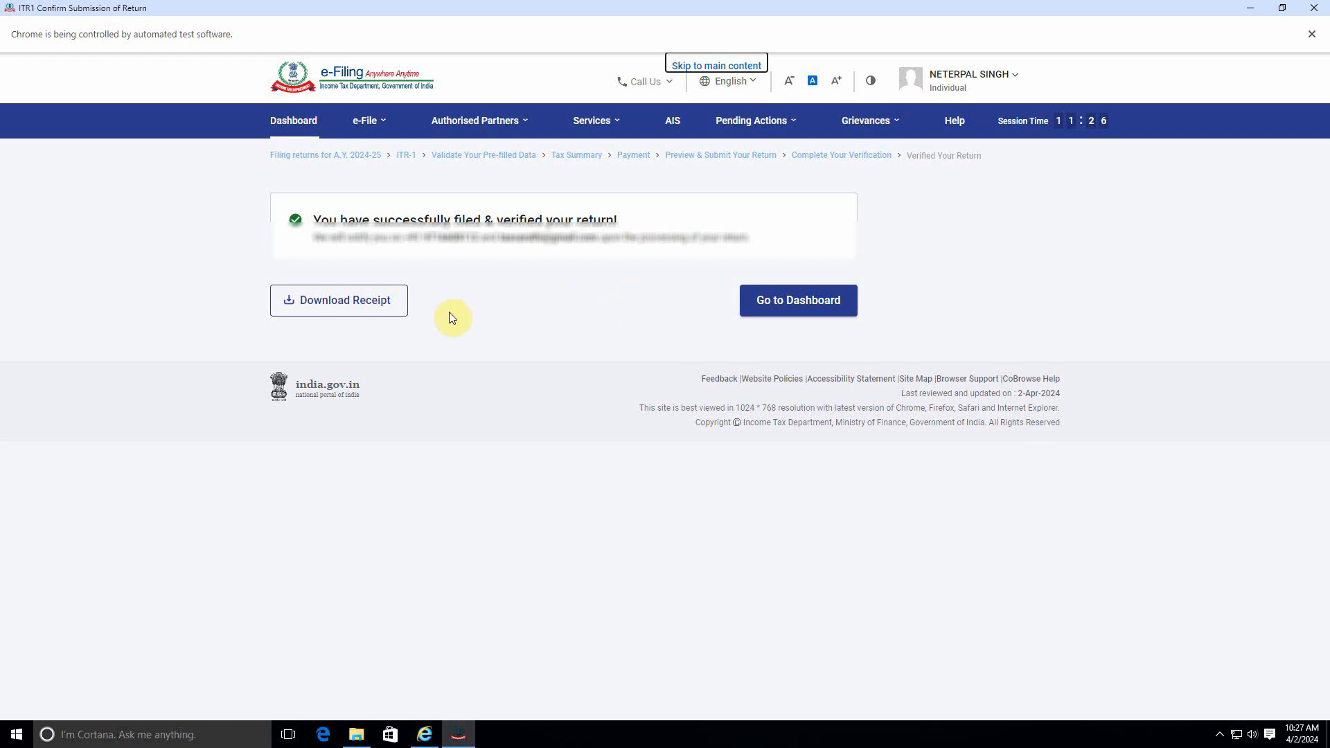
Step: Download the filing receipt and open the acknowledgement PDF to review it
left_click(333, 299)
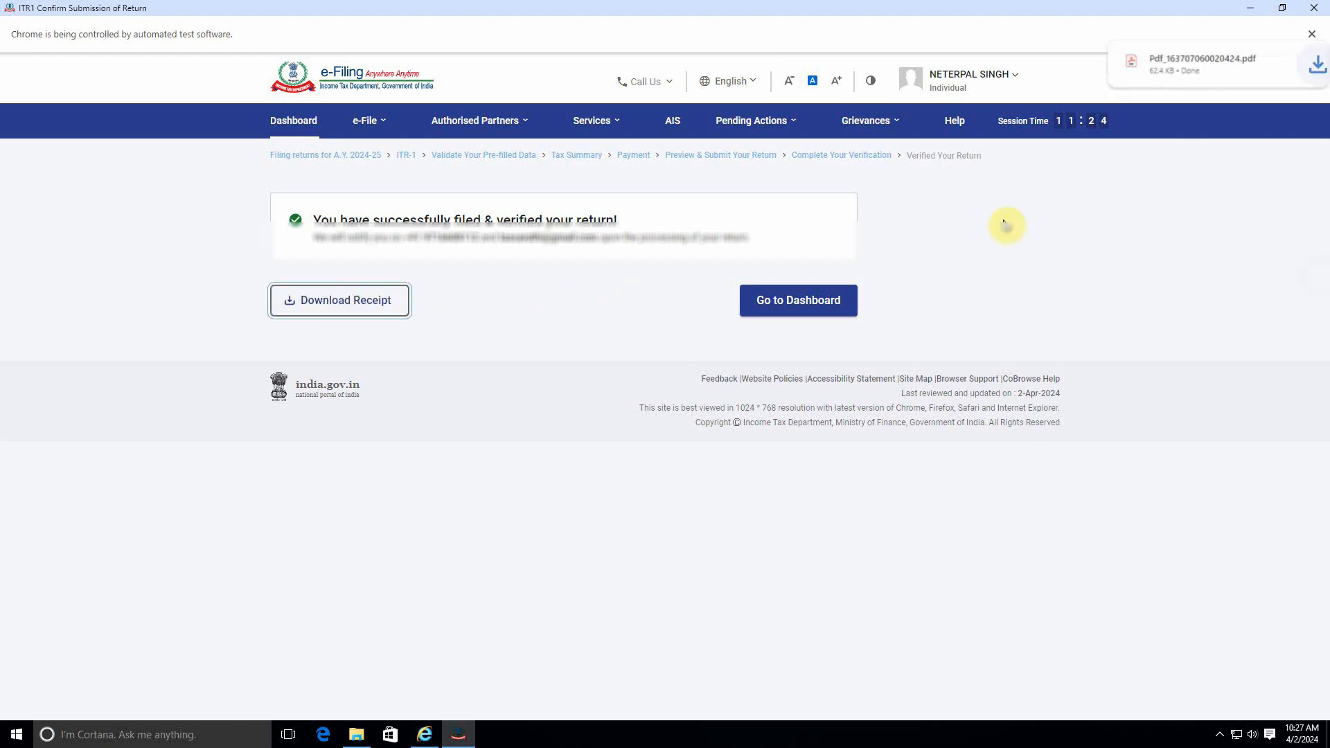
left_click(1187, 97)
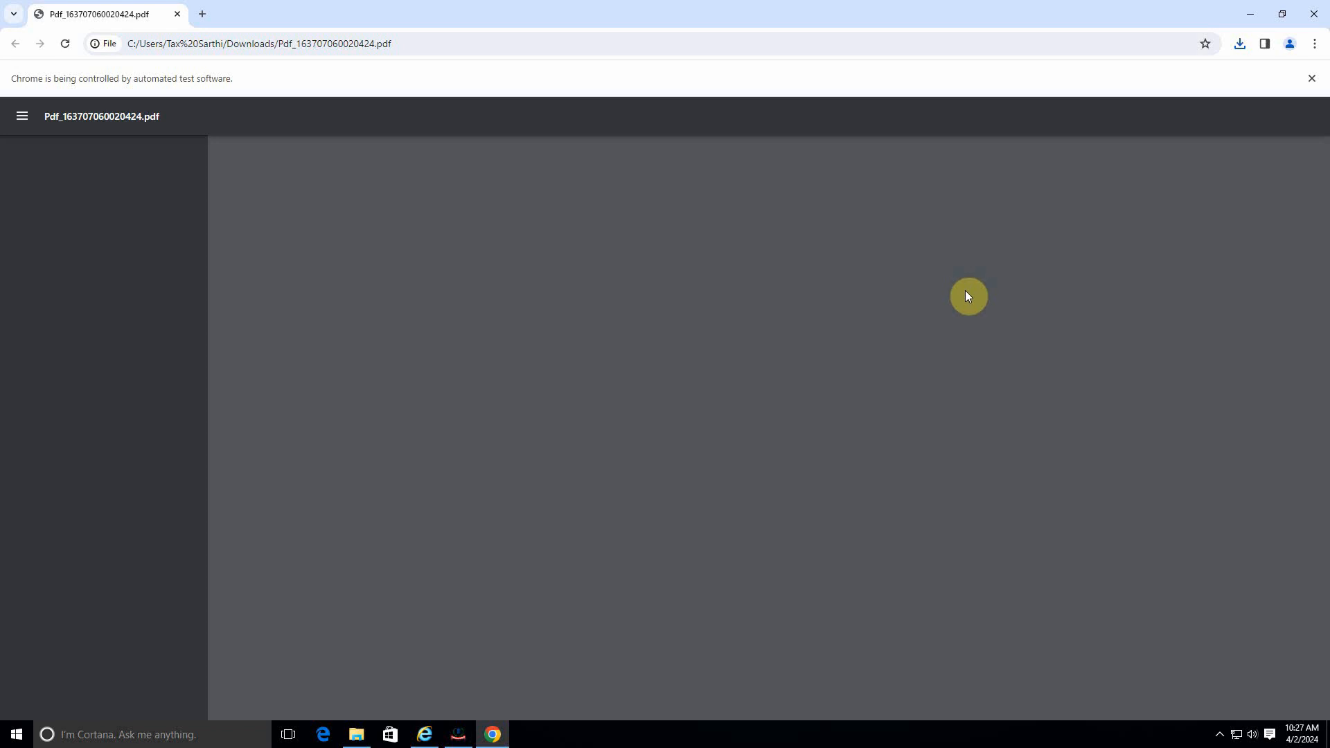
scroll(990, 374, "down", 5)
scroll(991, 374, "up", 4)
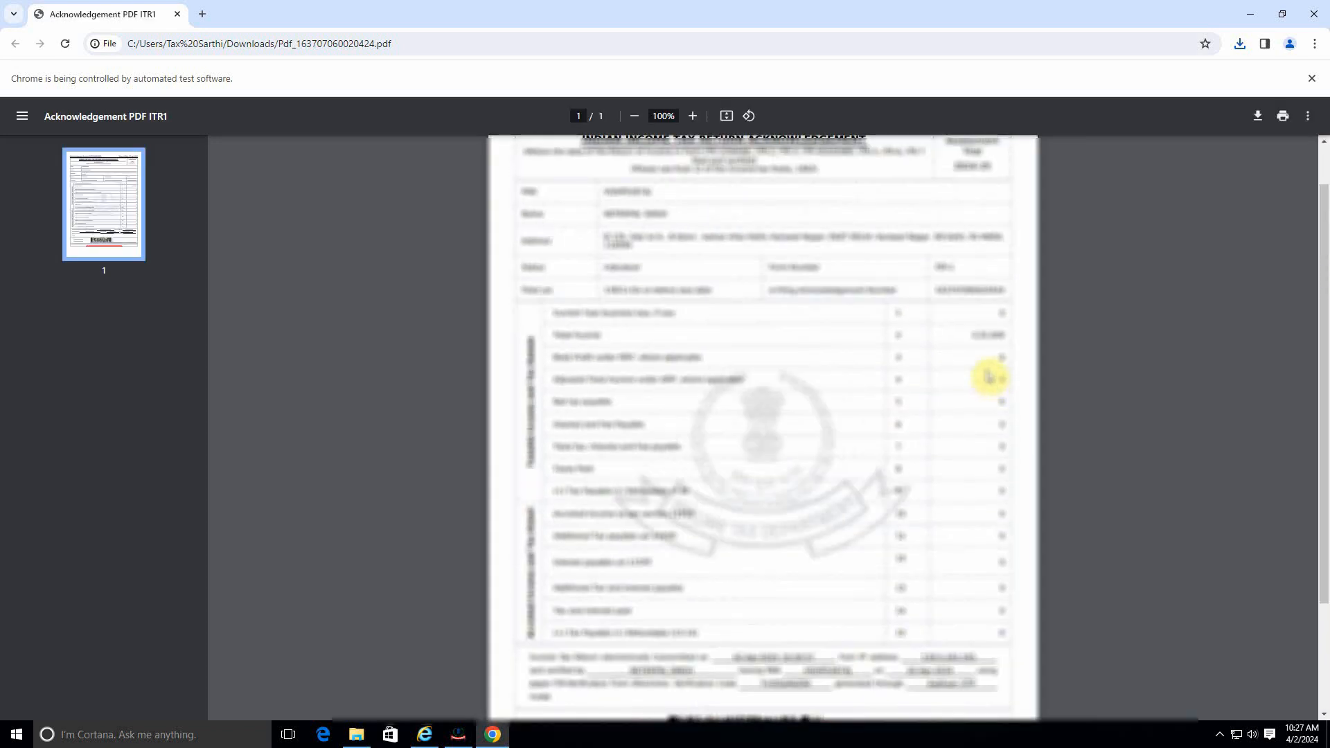
scroll(980, 327, "down", 2)
scroll(976, 356, "up", 2)
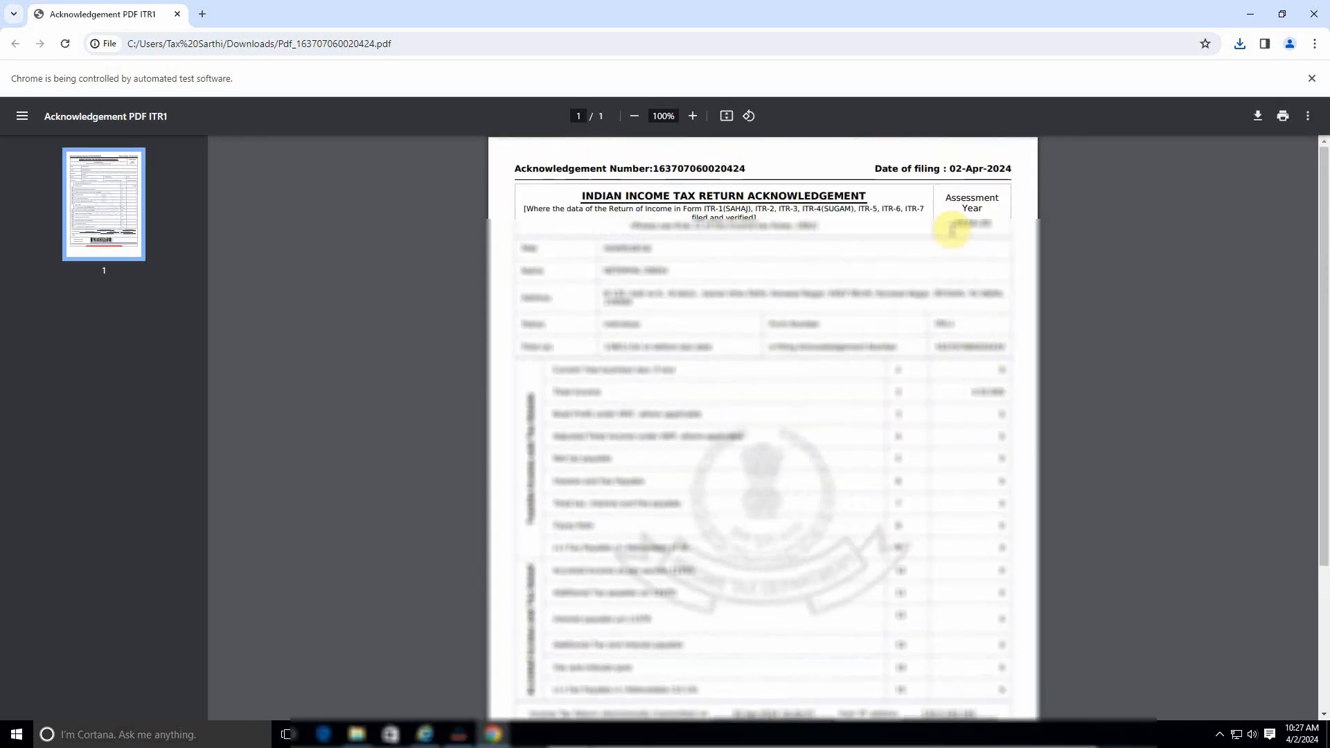
scroll(860, 371, "down", 5)
Step: Close the PDF window and log out of the e-Filing account
left_click(1314, 14)
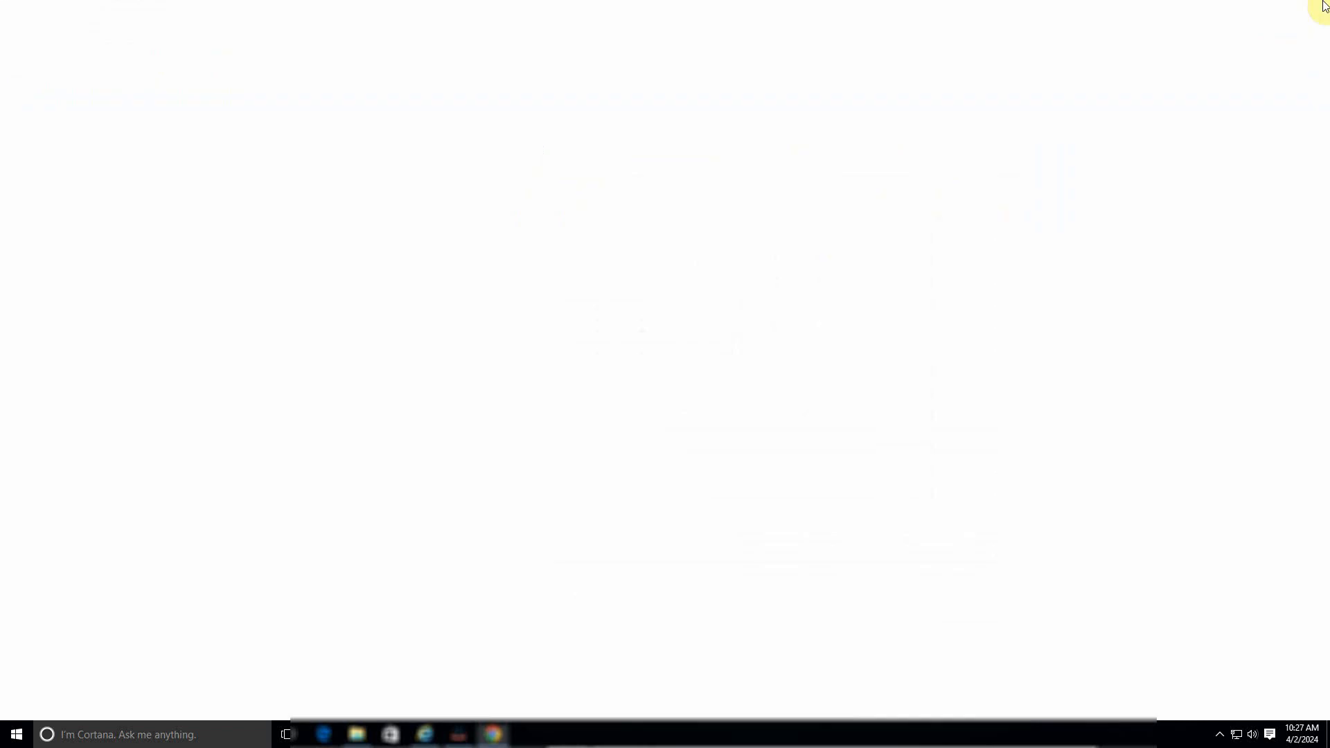
left_click(995, 82)
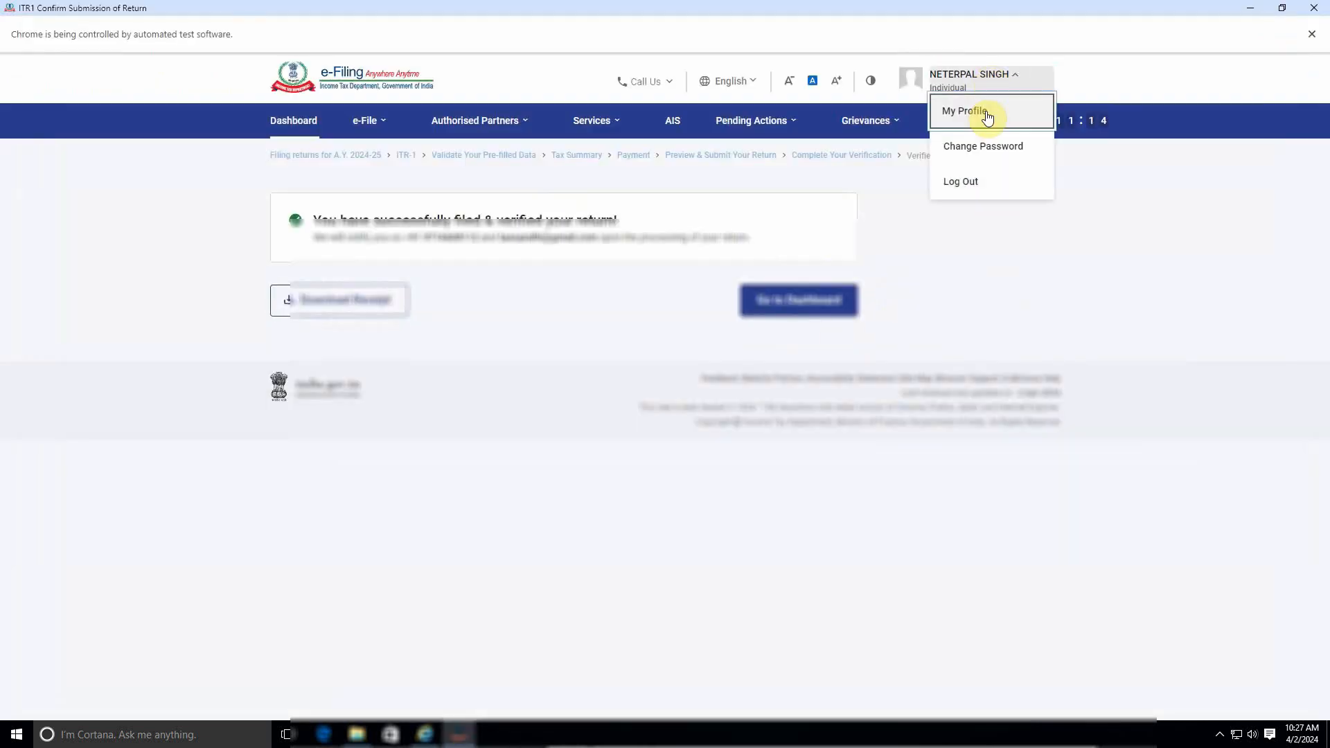
left_click(960, 184)
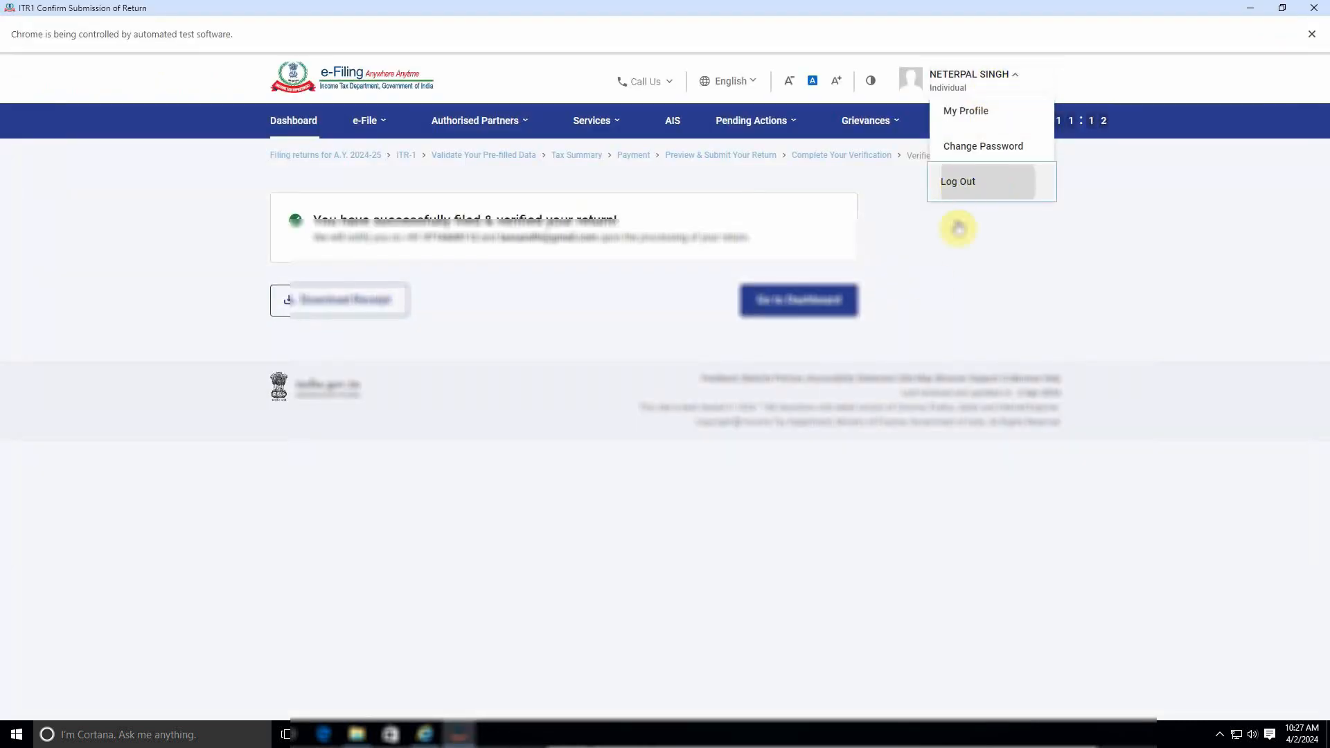